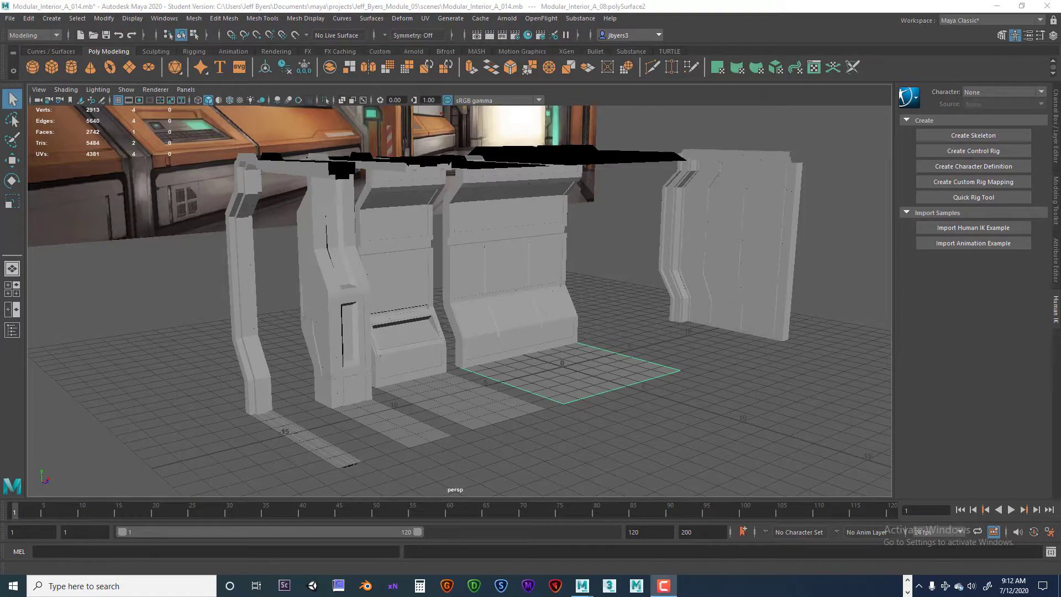
# Examine the modular wall, floor and ceiling pieces, including the undersides of the ceiling panels
pyautogui.moveTo(700, 406)
pyautogui.keyDown('alt'); pyautogui.mouseDown()
pyautogui.moveTo(697, 383)
pyautogui.moveTo(664, 350)
pyautogui.moveTo(696, 367)
pyautogui.moveTo(808, 383)
pyautogui.moveTo(707, 359)
pyautogui.moveTo(763, 363)
pyautogui.moveTo(689, 400)
pyautogui.mouseUp(); pyautogui.keyUp('alt')
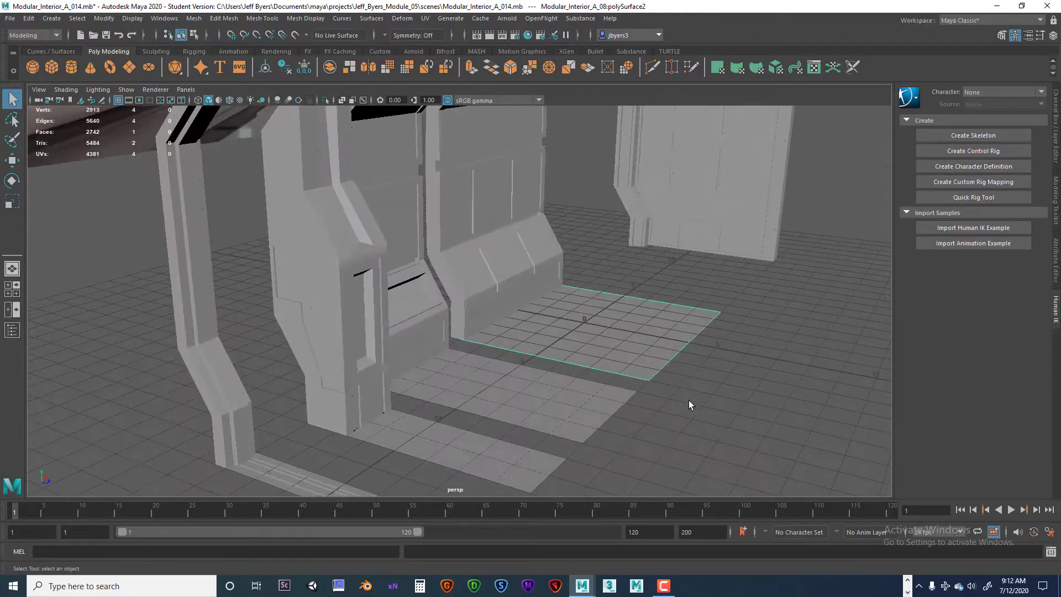
pyautogui.keyDown('alt'); pyautogui.moveTo(549, 435); pyautogui.dragTo(604, 339); pyautogui.keyUp('alt')
pyautogui.scroll(-6, 607, 387)
pyautogui.keyDown('alt'); pyautogui.moveTo(603, 339); pyautogui.dragTo(615, 359, button='middle'); pyautogui.keyUp('alt')
pyautogui.keyDown('alt'); pyautogui.moveTo(615, 359); pyautogui.dragTo(506, 317); pyautogui.keyUp('alt')
pyautogui.scroll(3, 621, 353)
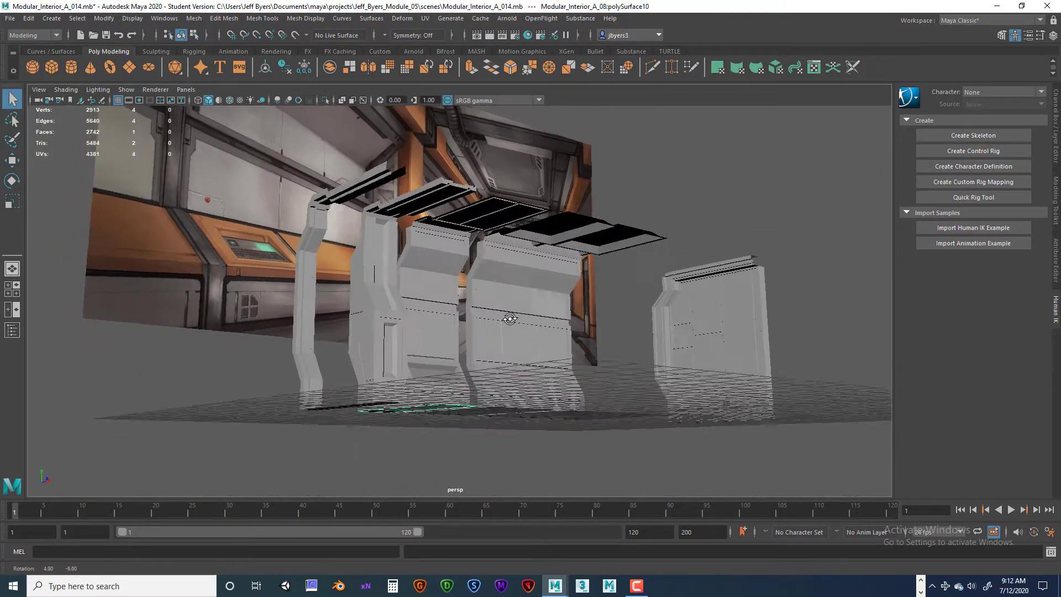
pyautogui.keyDown('alt'); pyautogui.moveTo(507, 317); pyautogui.dragTo(652, 332, button='right'); pyautogui.keyUp('alt')
pyautogui.keyDown('alt'); pyautogui.moveTo(544, 271); pyautogui.dragTo(516, 292, button='middle'); pyautogui.keyUp('alt')
pyautogui.keyDown('alt'); pyautogui.moveTo(516, 292); pyautogui.dragTo(560, 284); pyautogui.keyUp('alt')
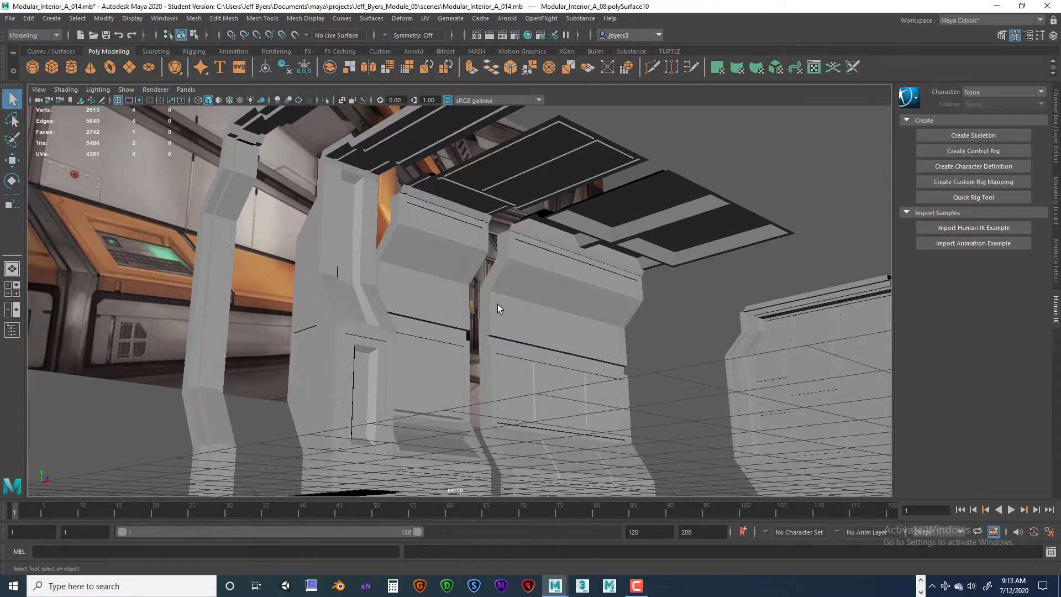
pyautogui.keyDown('alt'); pyautogui.moveTo(497, 308); pyautogui.dragTo(536, 311); pyautogui.keyUp('alt')
pyautogui.keyDown('alt'); pyautogui.moveTo(450, 226); pyautogui.dragTo(471, 231); pyautogui.keyUp('alt')
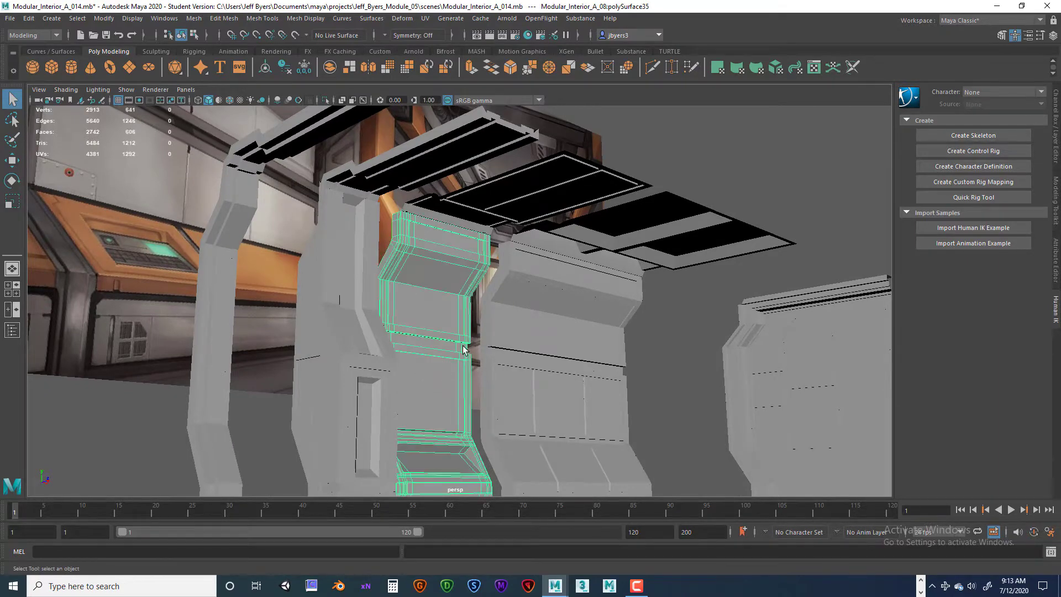
# Select the wide wall panel and compare the modules with the corridor concept image behind them
pyautogui.keyDown('alt'); pyautogui.moveTo(453, 471); pyautogui.dragTo(555, 306); pyautogui.keyUp('alt')
pyautogui.click(553, 309)
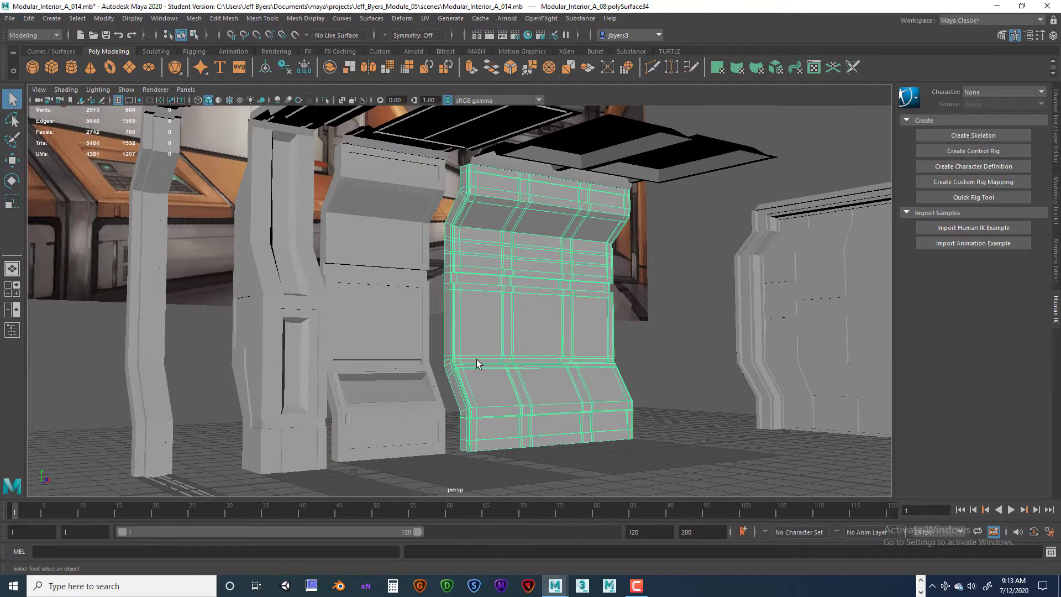
pyautogui.keyDown('alt'); pyautogui.moveTo(465, 287); pyautogui.dragTo(582, 308); pyautogui.keyUp('alt')
pyautogui.keyDown('alt'); pyautogui.moveTo(390, 307); pyautogui.dragTo(579, 327); pyautogui.keyUp('alt')
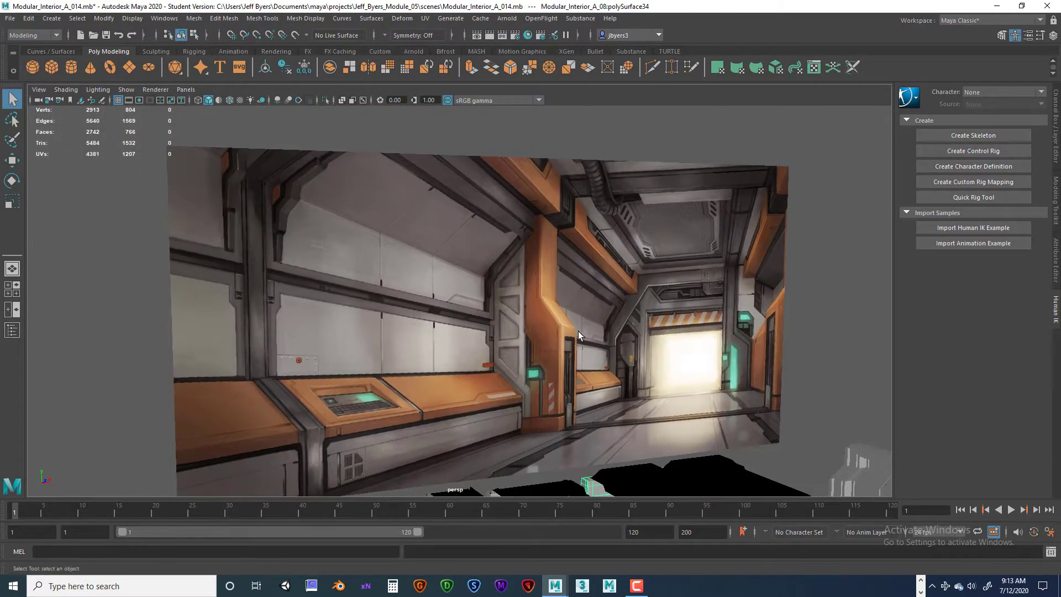
pyautogui.keyDown('alt'); pyautogui.moveTo(590, 328); pyautogui.dragTo(587, 309, button='middle'); pyautogui.keyUp('alt')
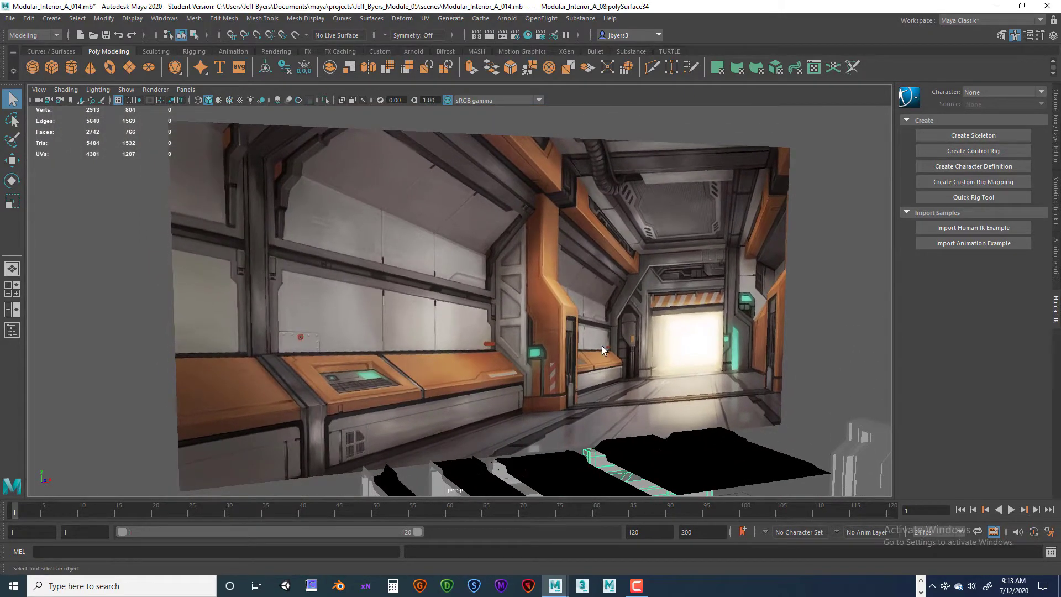
pyautogui.keyDown('alt'); pyautogui.moveTo(652, 350); pyautogui.dragTo(631, 320, button='middle'); pyautogui.keyUp('alt')
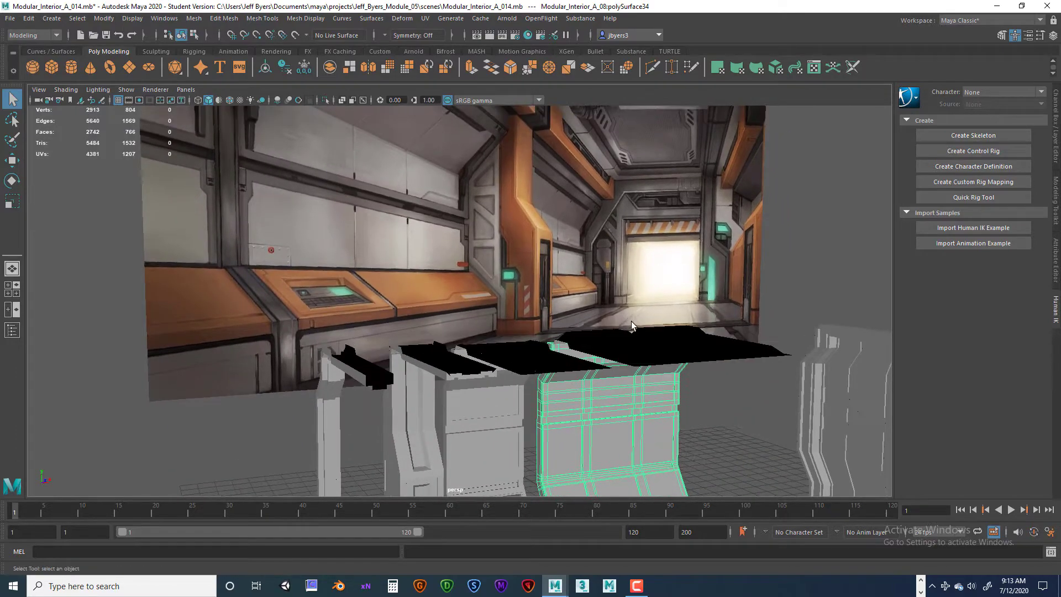
# Examine the lower sections of the pillar and wall modules and where they meet the floor tiles
pyautogui.keyDown('alt'); pyautogui.moveTo(631, 320); pyautogui.dragTo(582, 346); pyautogui.keyUp('alt')
pyautogui.scroll(4, 635, 324)
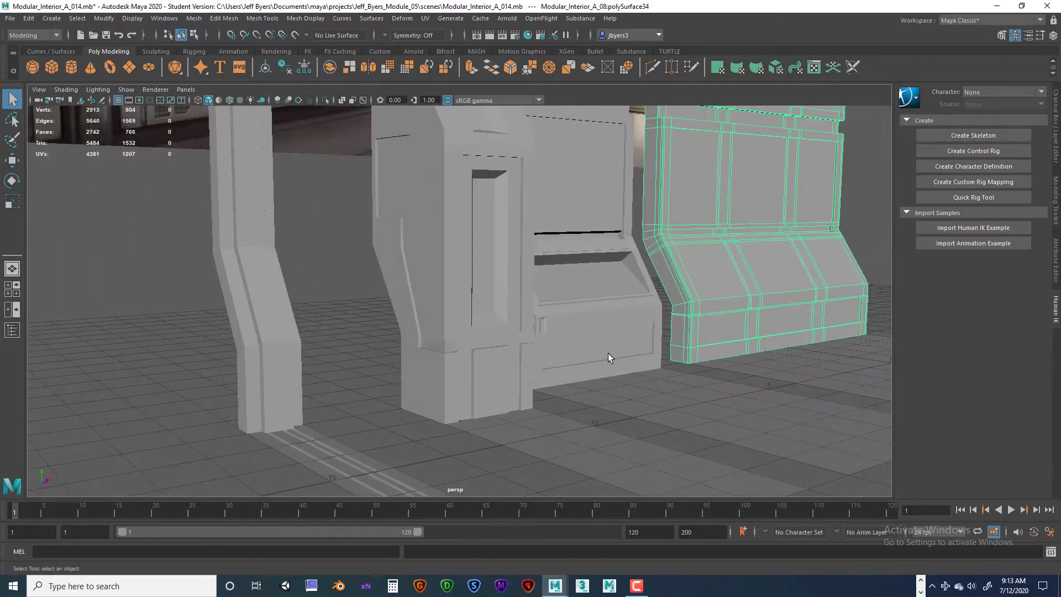
pyautogui.keyDown('alt'); pyautogui.moveTo(667, 318); pyautogui.dragTo(632, 319, button='middle'); pyautogui.keyUp('alt')
pyautogui.scroll(-3, 632, 320)
pyautogui.keyDown('alt'); pyautogui.moveTo(558, 332); pyautogui.dragTo(589, 353, button='middle'); pyautogui.keyUp('alt')
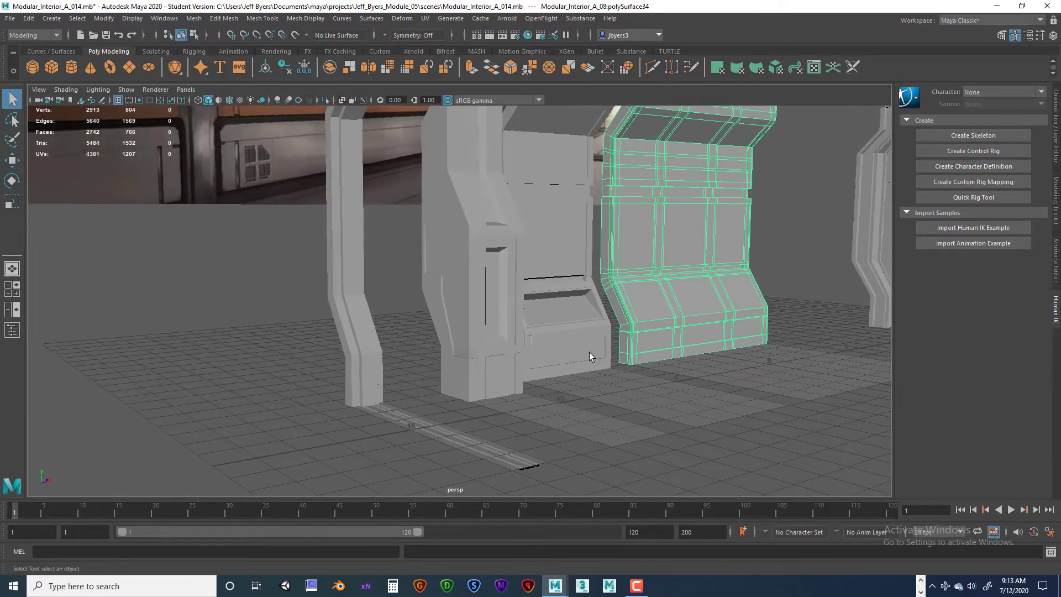
pyautogui.keyDown('alt'); pyautogui.moveTo(589, 352); pyautogui.dragTo(542, 340); pyautogui.keyUp('alt')
pyautogui.scroll(-3, 514, 340)
pyautogui.keyDown('alt'); pyautogui.moveTo(514, 339); pyautogui.dragTo(506, 321, button='middle'); pyautogui.keyUp('alt')
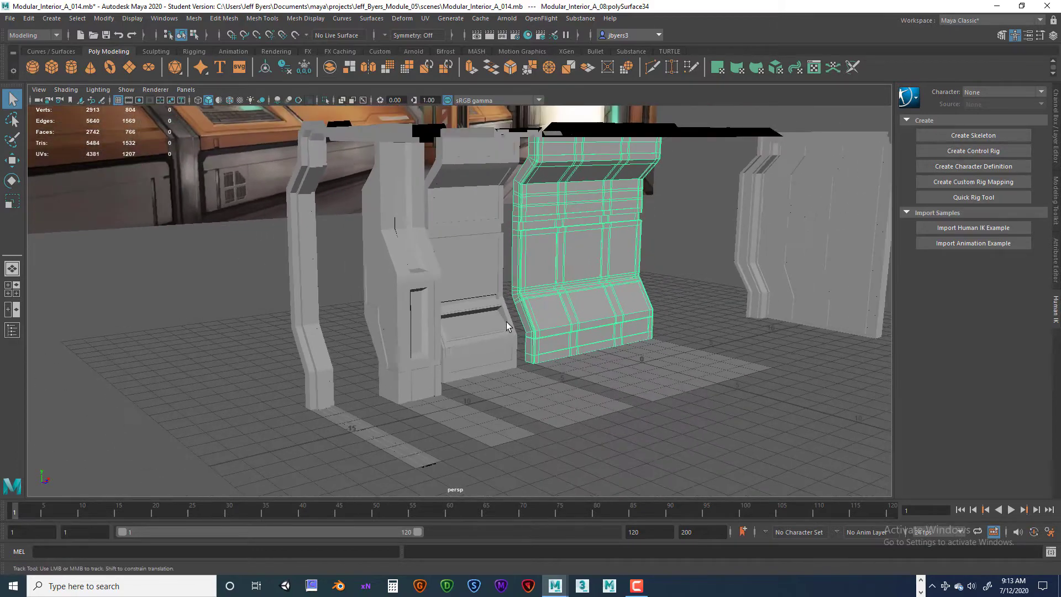
pyautogui.scroll(4, 506, 322)
pyautogui.keyDown('alt'); pyautogui.moveTo(573, 310); pyautogui.dragTo(590, 307); pyautogui.keyUp('alt')
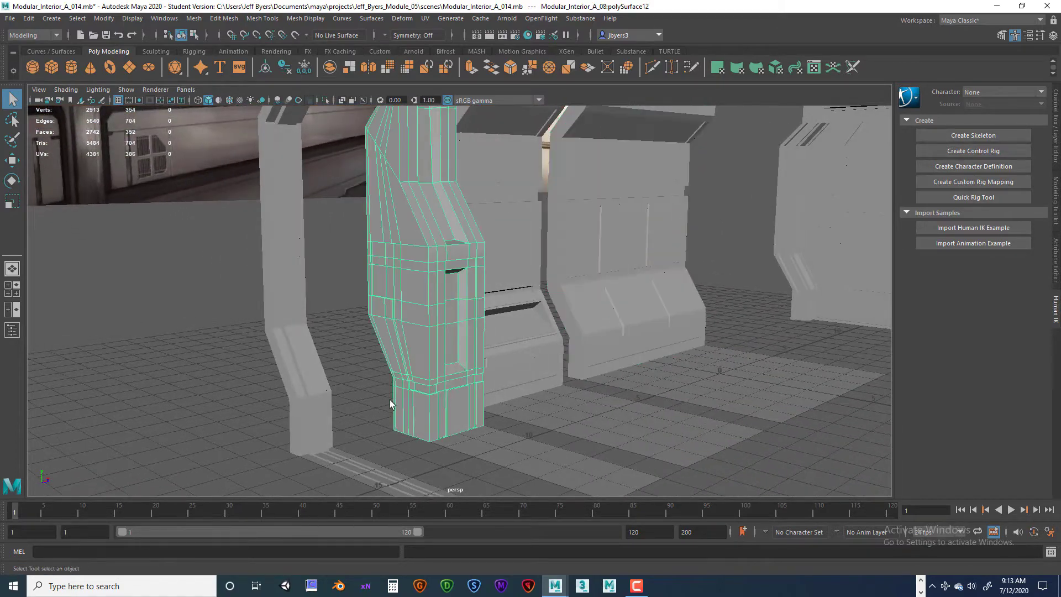
pyautogui.keyDown('alt'); pyautogui.moveTo(608, 357); pyautogui.dragTo(581, 355); pyautogui.keyUp('alt')
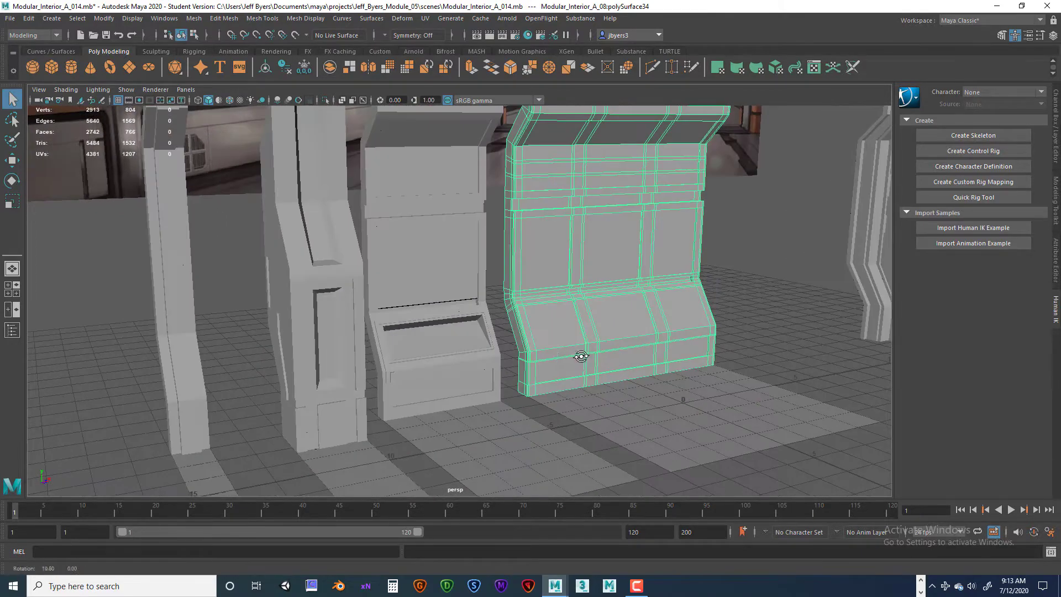
pyautogui.keyDown('alt'); pyautogui.moveTo(547, 350); pyautogui.dragTo(547, 343, button='middle'); pyautogui.keyUp('alt')
pyautogui.keyDown('alt'); pyautogui.moveTo(548, 342); pyautogui.dragTo(536, 320); pyautogui.keyUp('alt')
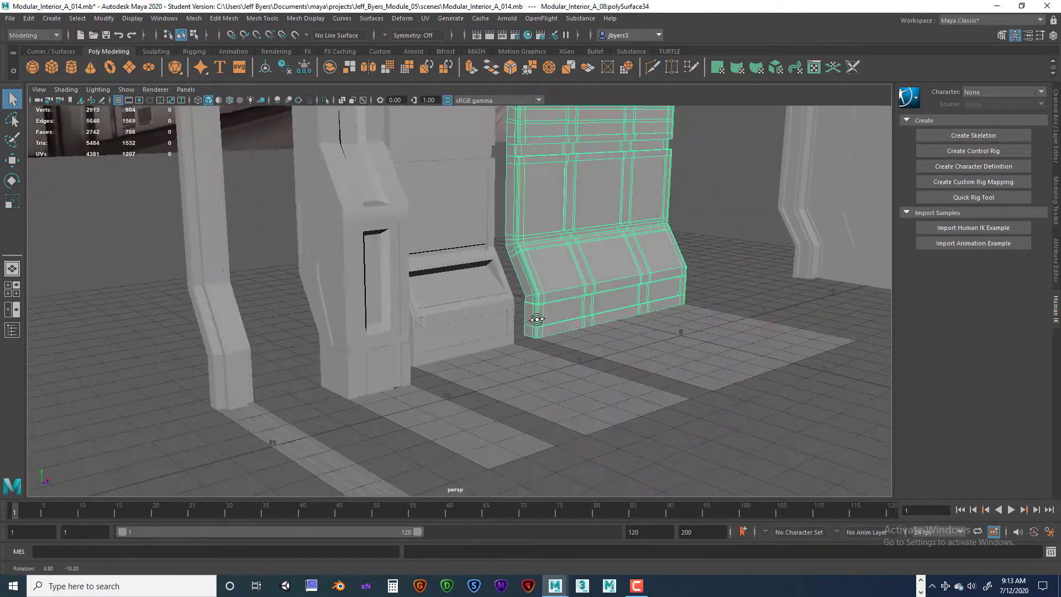
pyautogui.keyDown('alt'); pyautogui.moveTo(400, 271); pyautogui.dragTo(589, 362); pyautogui.keyUp('alt')
pyautogui.keyDown('alt'); pyautogui.moveTo(589, 362); pyautogui.dragTo(518, 360, button='right'); pyautogui.keyUp('alt')
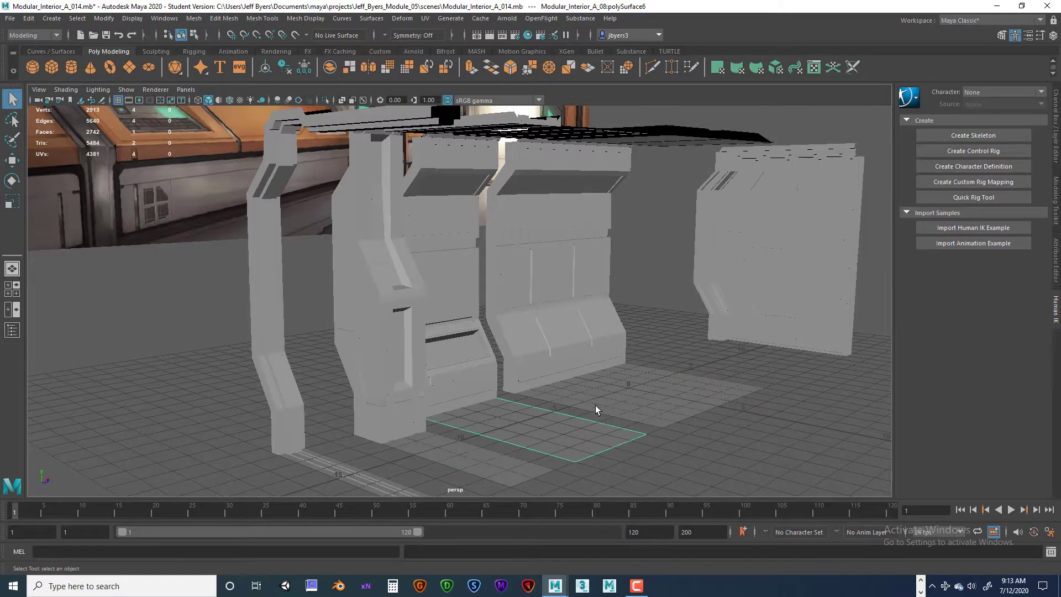
# Select the plain floor tiles one at a time and inspect how each lines up with its wall module
pyautogui.click(485, 465)
pyautogui.click(539, 428)
pyautogui.click(641, 382)
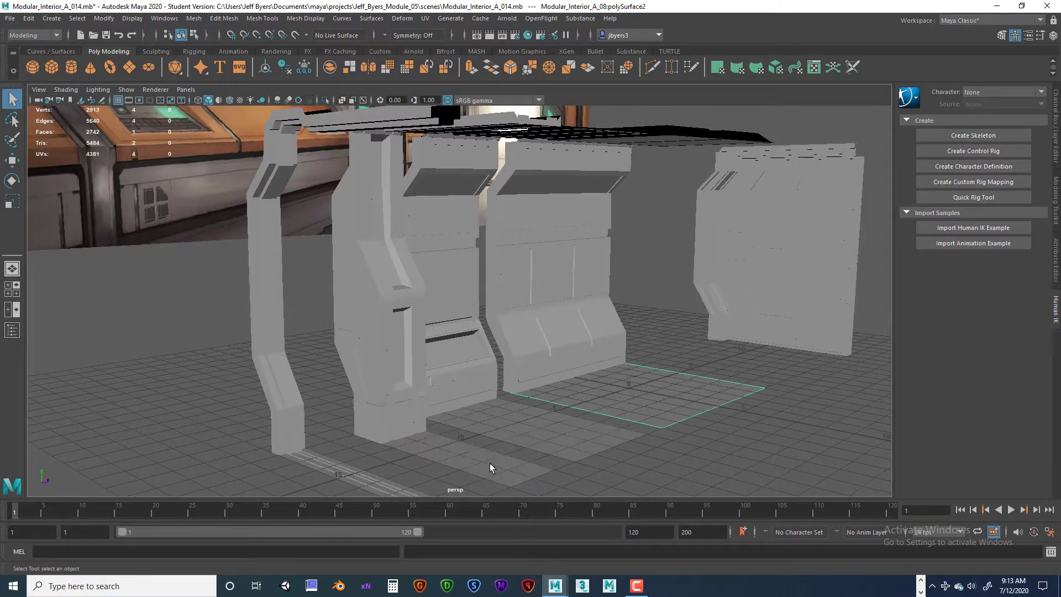
pyautogui.click(489, 464)
pyautogui.keyDown('alt'); pyautogui.moveTo(562, 403); pyautogui.dragTo(564, 393); pyautogui.keyUp('alt')
pyautogui.keyDown('alt'); pyautogui.moveTo(563, 393); pyautogui.dragTo(552, 346, button='middle'); pyautogui.keyUp('alt')
pyautogui.keyDown('alt'); pyautogui.moveTo(551, 346); pyautogui.dragTo(599, 355, button='right'); pyautogui.keyUp('alt')
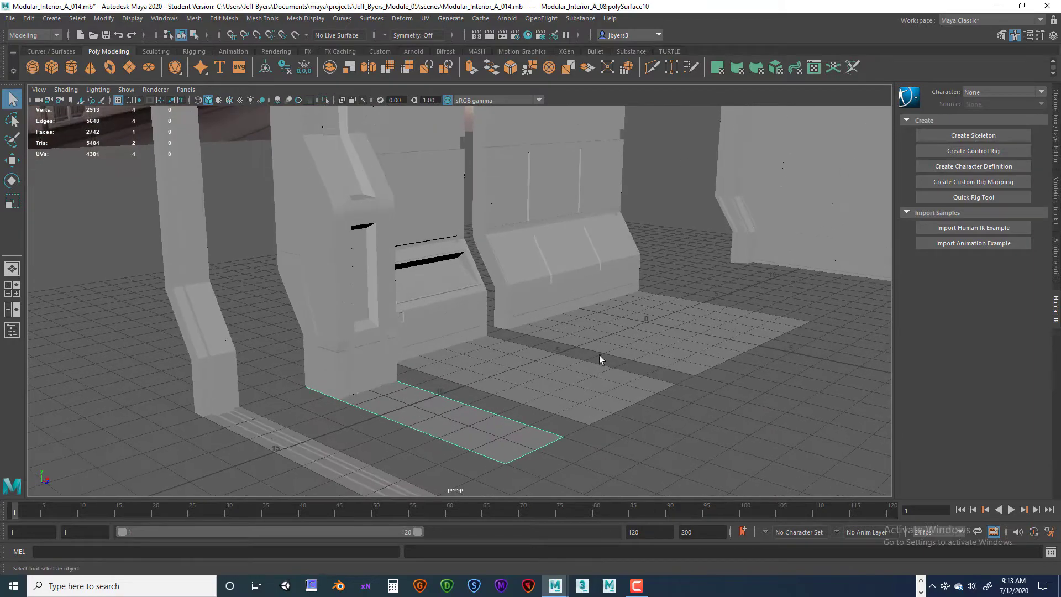
pyautogui.keyDown('alt'); pyautogui.moveTo(497, 376); pyautogui.dragTo(510, 366); pyautogui.keyUp('alt')
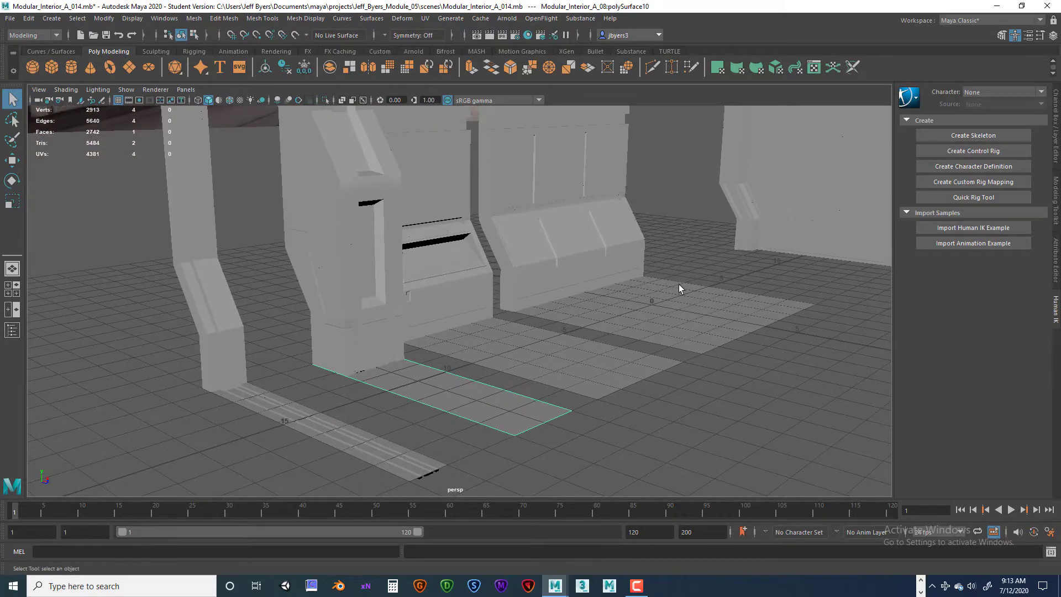
pyautogui.keyDown('alt'); pyautogui.moveTo(678, 308); pyautogui.dragTo(676, 336, button='middle'); pyautogui.keyUp('alt')
pyautogui.keyDown('alt'); pyautogui.moveTo(676, 336); pyautogui.dragTo(588, 330, button='right'); pyautogui.keyUp('alt')
pyautogui.keyDown('alt'); pyautogui.moveTo(587, 330); pyautogui.dragTo(595, 352, button='middle'); pyautogui.keyUp('alt')
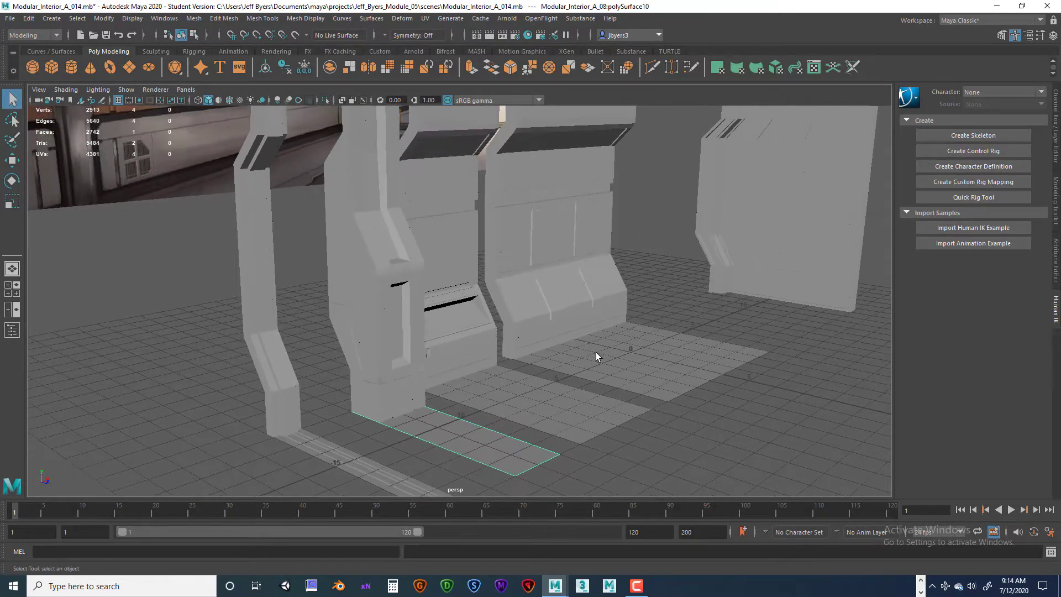
pyautogui.moveTo(596, 352)
pyautogui.keyDown('alt'); pyautogui.mouseDown()
pyautogui.moveTo(545, 348)
pyautogui.moveTo(561, 360)
pyautogui.moveTo(614, 351)
pyautogui.moveTo(614, 326)
pyautogui.moveTo(594, 389)
pyautogui.moveTo(518, 405)
pyautogui.moveTo(569, 403)
pyautogui.moveTo(607, 337)
pyautogui.mouseUp(); pyautogui.keyUp('alt')
pyautogui.moveTo(579, 330)
pyautogui.keyDown('alt'); pyautogui.mouseDown(button='middle')
pyautogui.moveTo(578, 346)
pyautogui.moveTo(633, 343)
pyautogui.moveTo(611, 350)
pyautogui.moveTo(570, 326)
pyautogui.mouseUp(button='middle'); pyautogui.keyUp('alt')
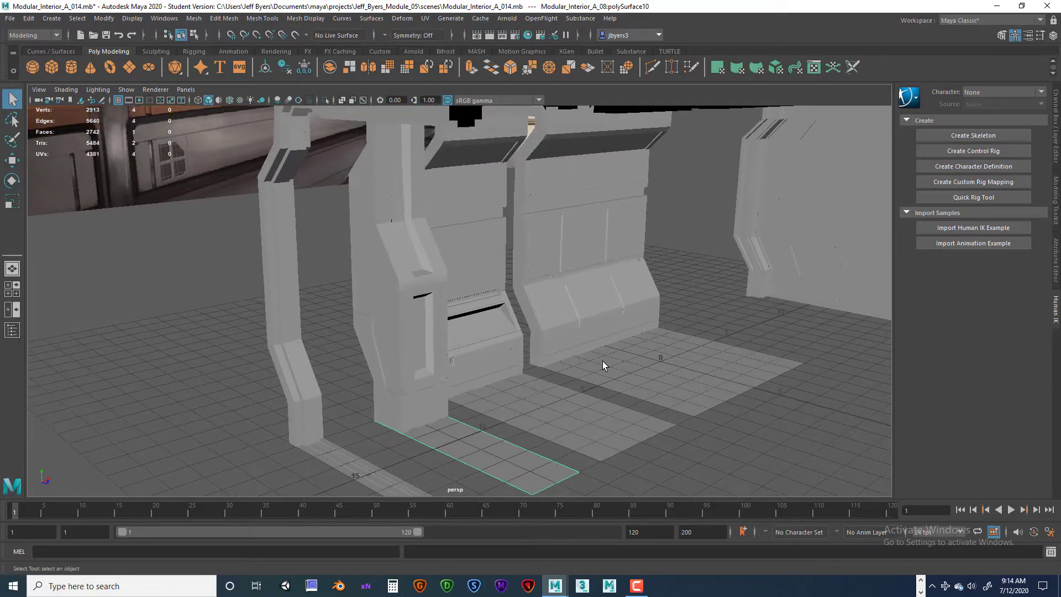
pyautogui.moveTo(585, 383)
pyautogui.keyDown('alt'); pyautogui.mouseDown(button='middle')
pyautogui.moveTo(575, 384)
pyautogui.moveTo(589, 385)
pyautogui.moveTo(581, 375)
pyautogui.mouseUp(button='middle'); pyautogui.keyUp('alt')
pyautogui.keyDown('alt'); pyautogui.moveTo(581, 375); pyautogui.dragTo(534, 370); pyautogui.keyUp('alt')
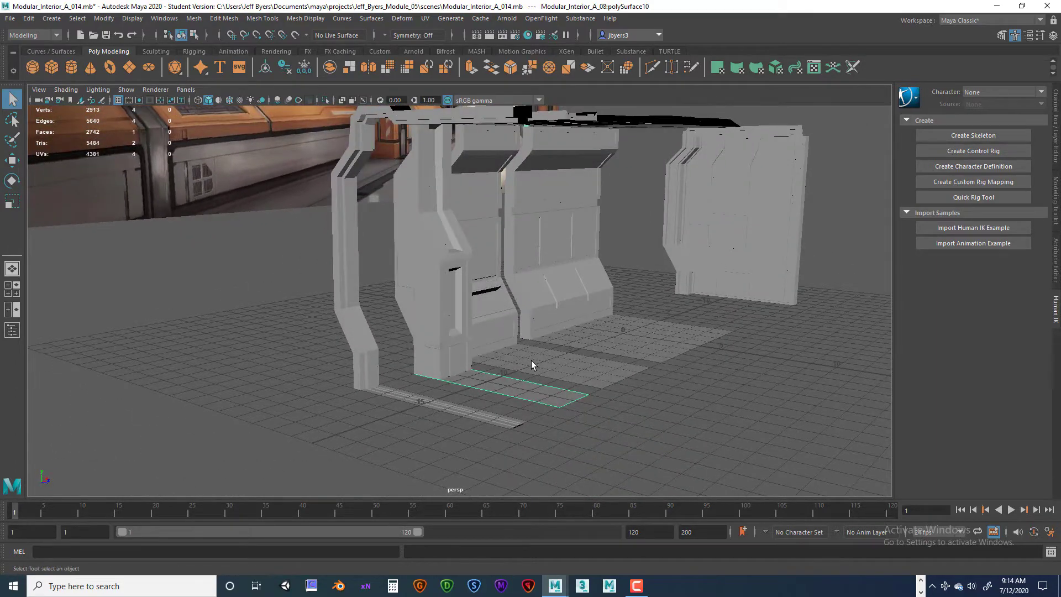
# Inspect the plain floor tiles up close, from the narrow one at the pillar to the widest
pyautogui.keyDown('alt'); pyautogui.moveTo(531, 365); pyautogui.dragTo(616, 310, button='right'); pyautogui.keyUp('alt')
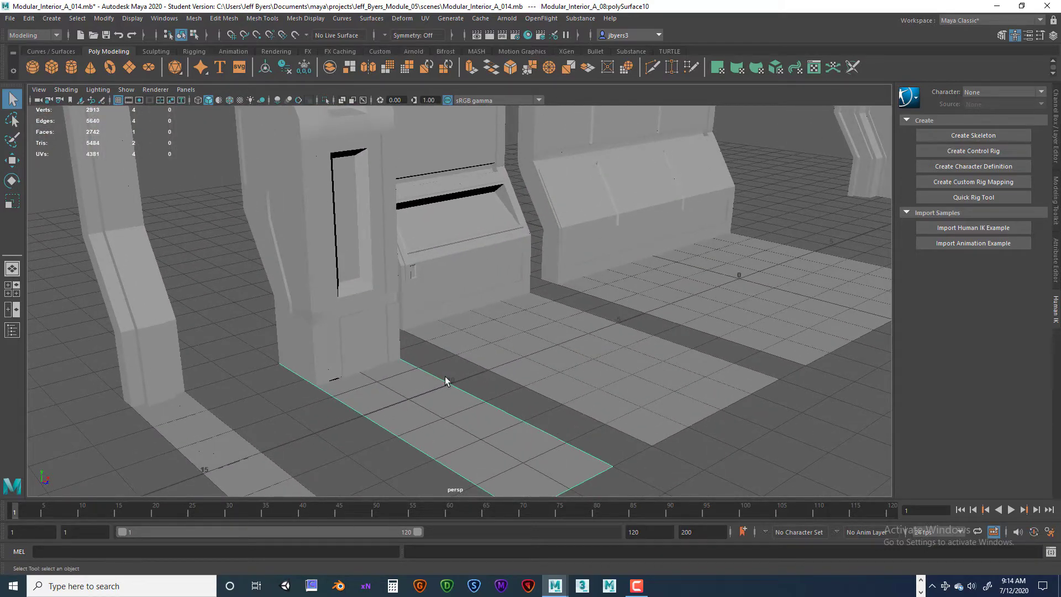
pyautogui.keyDown('alt'); pyautogui.moveTo(485, 377); pyautogui.dragTo(506, 377); pyautogui.keyUp('alt')
pyautogui.keyDown('alt'); pyautogui.moveTo(506, 377); pyautogui.dragTo(342, 381, button='right'); pyautogui.keyUp('alt')
pyautogui.keyDown('alt'); pyautogui.moveTo(436, 353); pyautogui.dragTo(448, 377, button='middle'); pyautogui.keyUp('alt')
pyautogui.keyDown('alt'); pyautogui.moveTo(448, 376); pyautogui.dragTo(571, 332); pyautogui.keyUp('alt')
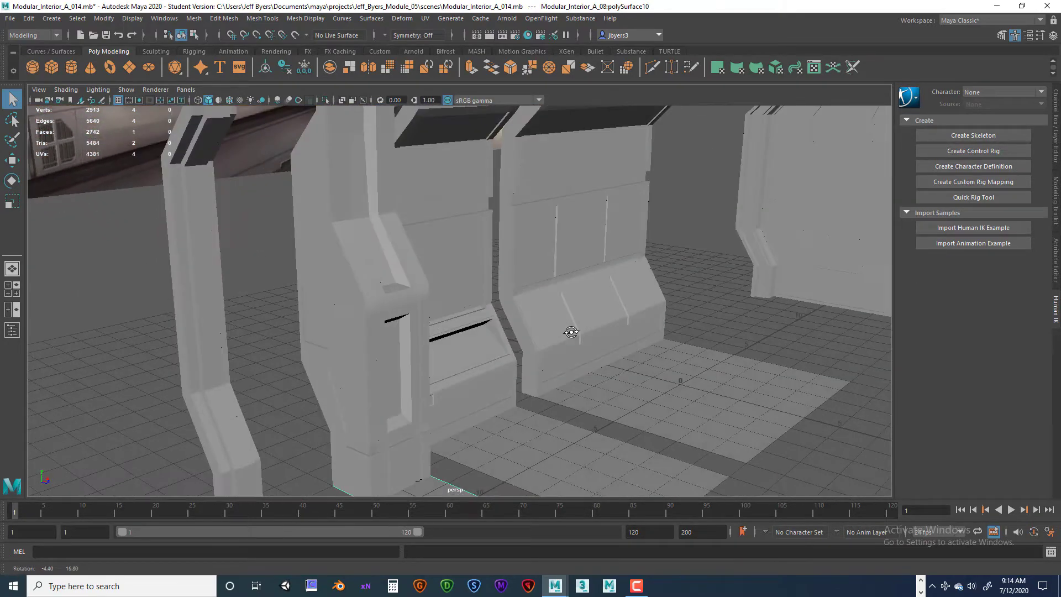
pyautogui.scroll(-5, 586, 341)
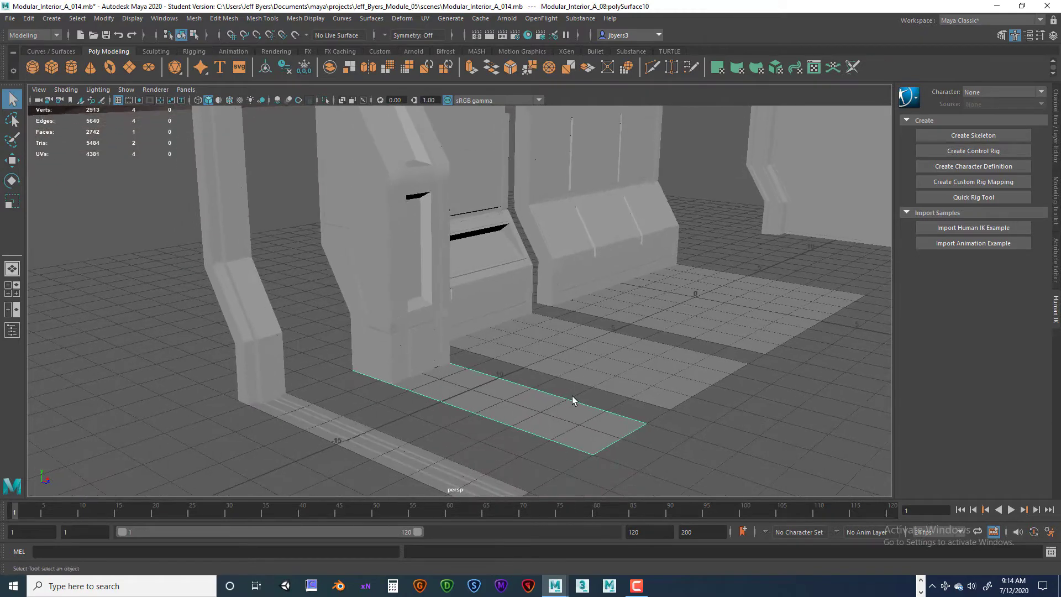
pyautogui.moveTo(578, 396)
pyautogui.keyDown('alt'); pyautogui.mouseDown()
pyautogui.moveTo(561, 398)
pyautogui.moveTo(580, 396)
pyautogui.mouseUp(); pyautogui.keyUp('alt')
pyautogui.keyDown('alt'); pyautogui.moveTo(575, 381); pyautogui.dragTo(579, 380, button='middle'); pyautogui.keyUp('alt')
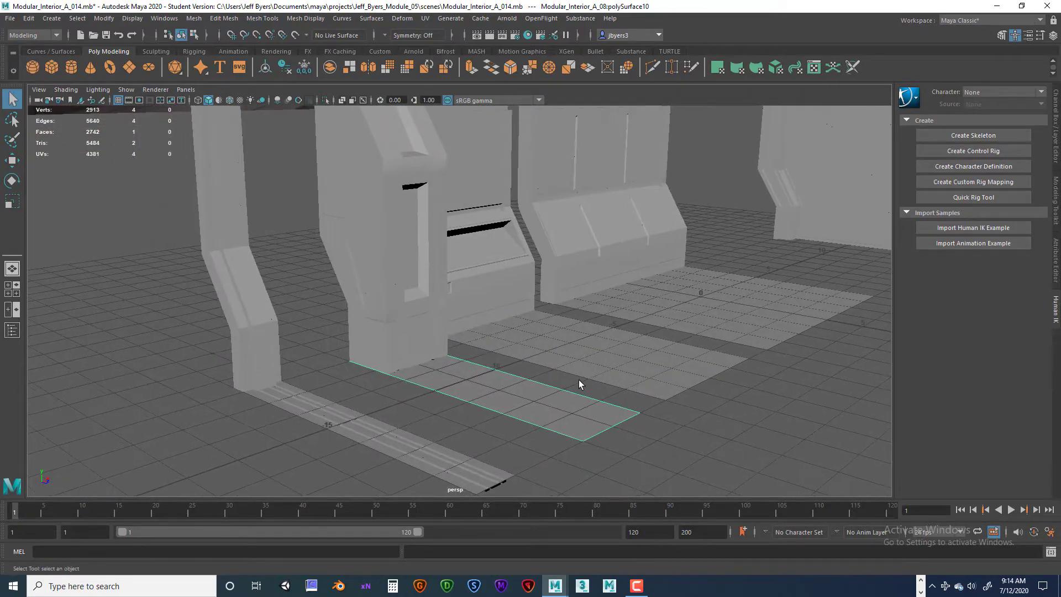
# Select the grooved floor strip at the narrow frame and inspect its grooves
pyautogui.click(407, 443)
pyautogui.keyDown('alt'); pyautogui.moveTo(336, 436); pyautogui.dragTo(280, 392); pyautogui.keyUp('alt')
pyautogui.keyDown('alt'); pyautogui.moveTo(399, 426); pyautogui.dragTo(479, 428); pyautogui.keyUp('alt')
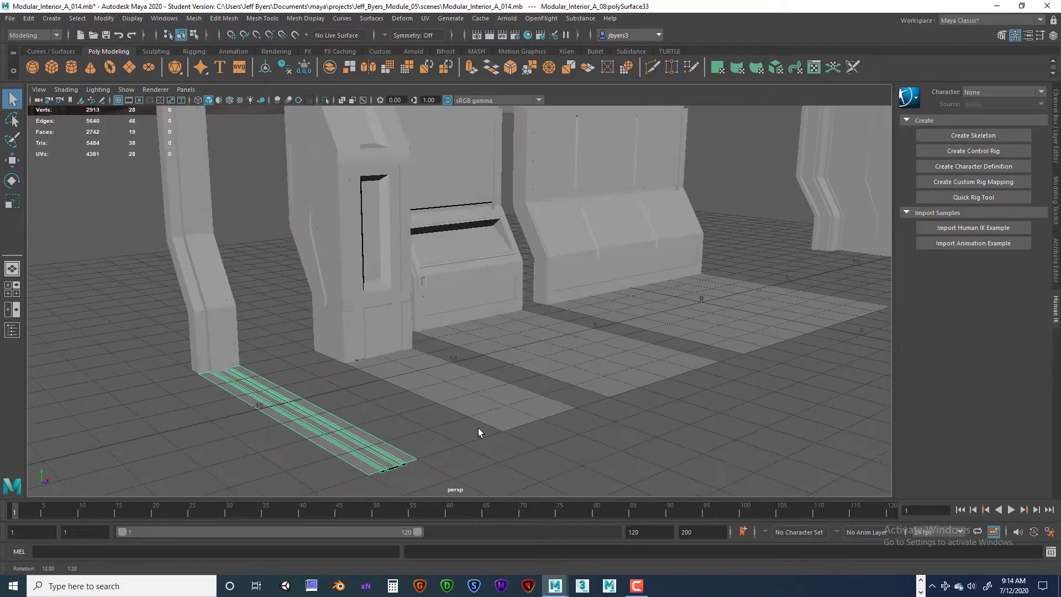
pyautogui.keyDown('alt'); pyautogui.moveTo(399, 336); pyautogui.dragTo(445, 455, button='middle'); pyautogui.keyUp('alt')
pyautogui.keyDown('alt'); pyautogui.moveTo(445, 454); pyautogui.dragTo(464, 455); pyautogui.keyUp('alt')
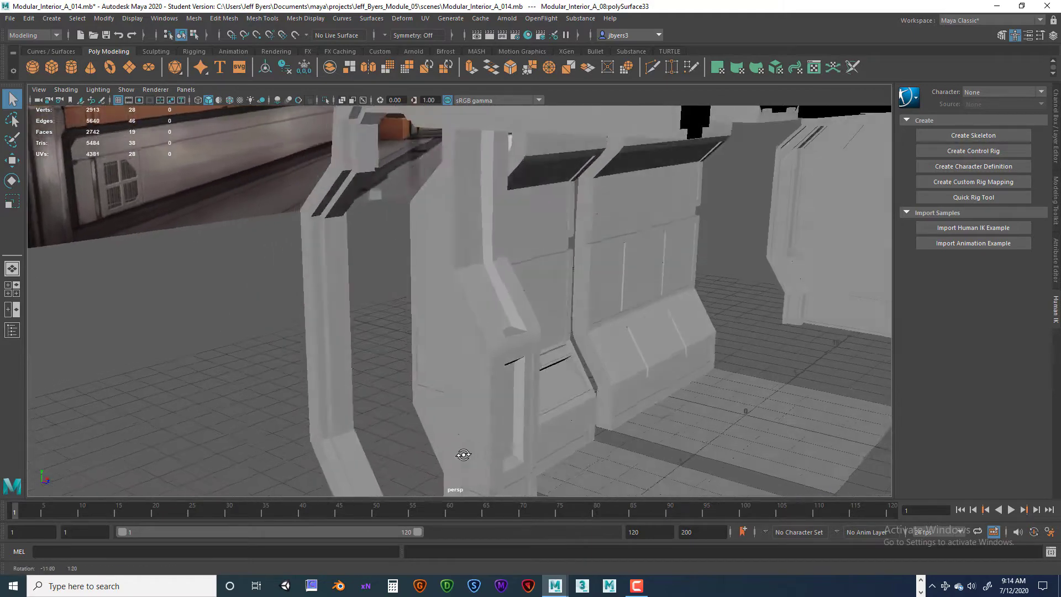
# Select the narrow frame piece and examine its profile and ceiling beam beside the pillar and wall modules
pyautogui.keyDown('alt'); pyautogui.moveTo(482, 352); pyautogui.dragTo(480, 407, button='middle'); pyautogui.keyUp('alt')
pyautogui.click(513, 208)
pyautogui.keyDown('alt'); pyautogui.moveTo(588, 254); pyautogui.dragTo(576, 251); pyautogui.keyUp('alt')
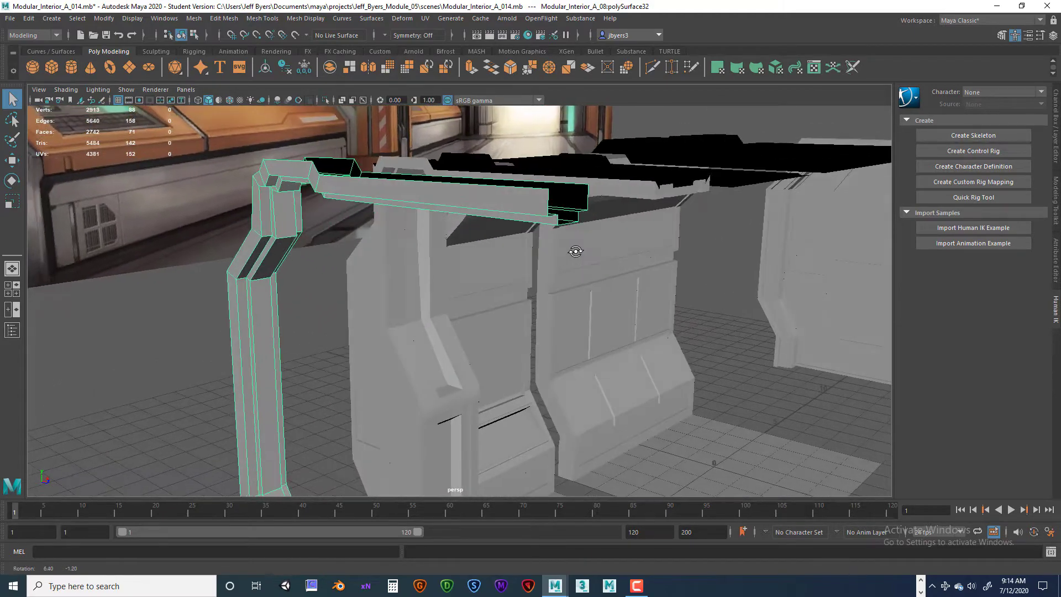
pyautogui.keyDown('alt'); pyautogui.moveTo(528, 225); pyautogui.dragTo(485, 211); pyautogui.keyUp('alt')
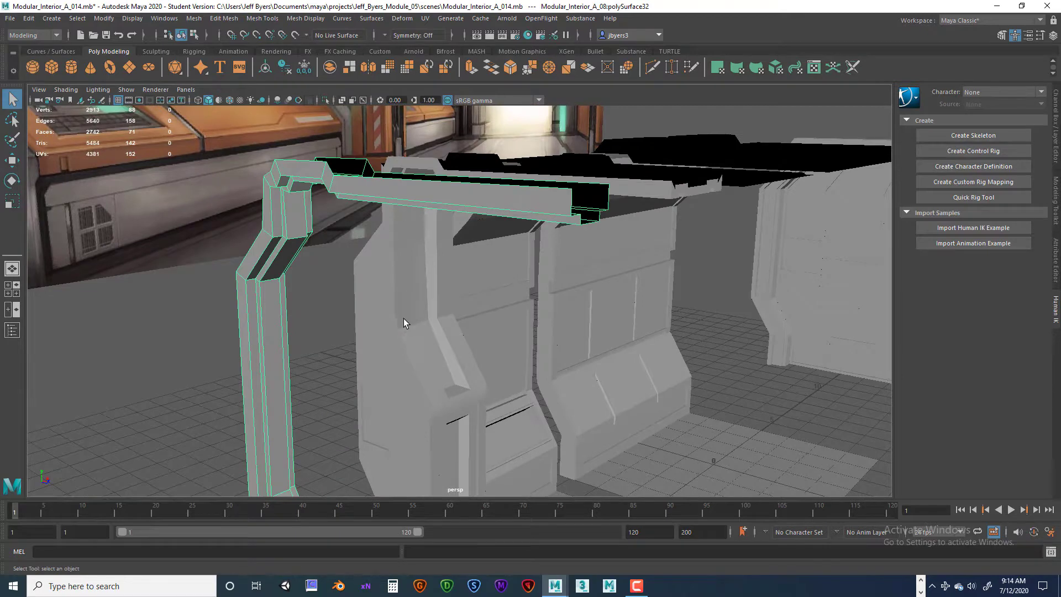
pyautogui.keyDown('alt'); pyautogui.moveTo(403, 318); pyautogui.dragTo(449, 311); pyautogui.keyUp('alt')
pyautogui.keyDown('alt'); pyautogui.moveTo(457, 310); pyautogui.dragTo(455, 281, button='middle'); pyautogui.keyUp('alt')
pyautogui.keyDown('alt'); pyautogui.moveTo(486, 296); pyautogui.dragTo(479, 330); pyautogui.keyUp('alt')
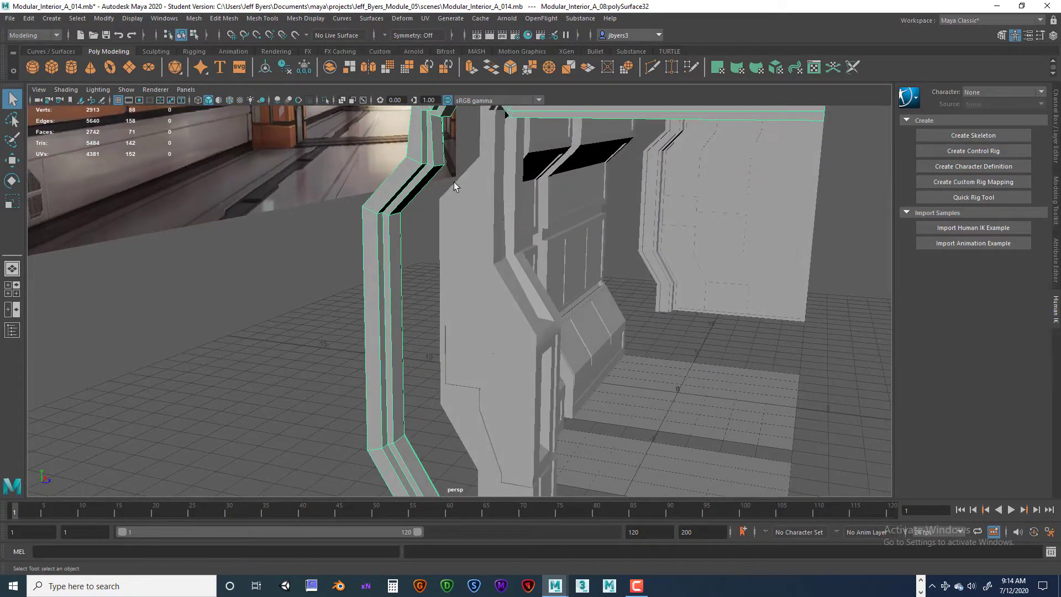
pyautogui.keyDown('alt'); pyautogui.moveTo(511, 326); pyautogui.dragTo(490, 342); pyautogui.keyUp('alt')
pyautogui.keyDown('alt'); pyautogui.moveTo(533, 222); pyautogui.dragTo(498, 220); pyautogui.keyUp('alt')
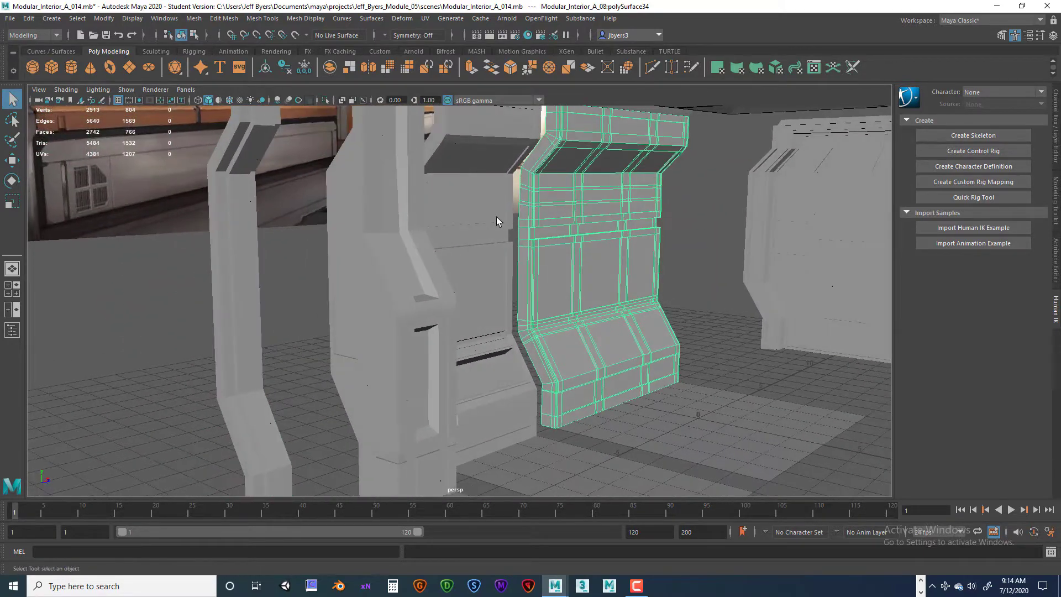
# Activate the Move tool on the pillar's floor tile, and select the grooved floor strip to compare the two
pyautogui.keyDown('alt'); pyautogui.moveTo(379, 265); pyautogui.dragTo(380, 127, button='middle'); pyautogui.keyUp('alt')
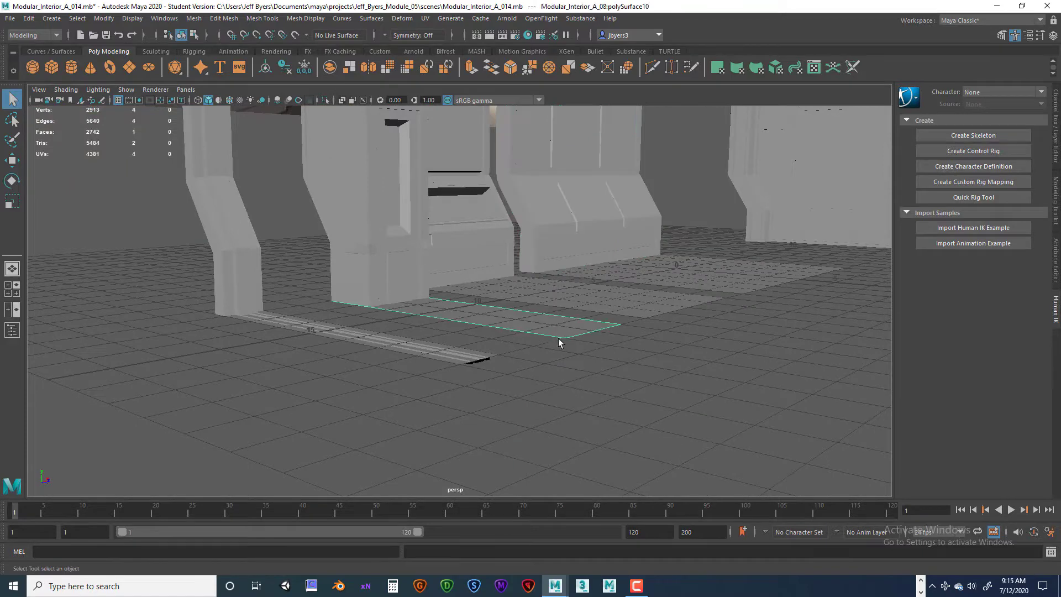
pyautogui.scroll(3, 558, 338)
pyautogui.press('w')
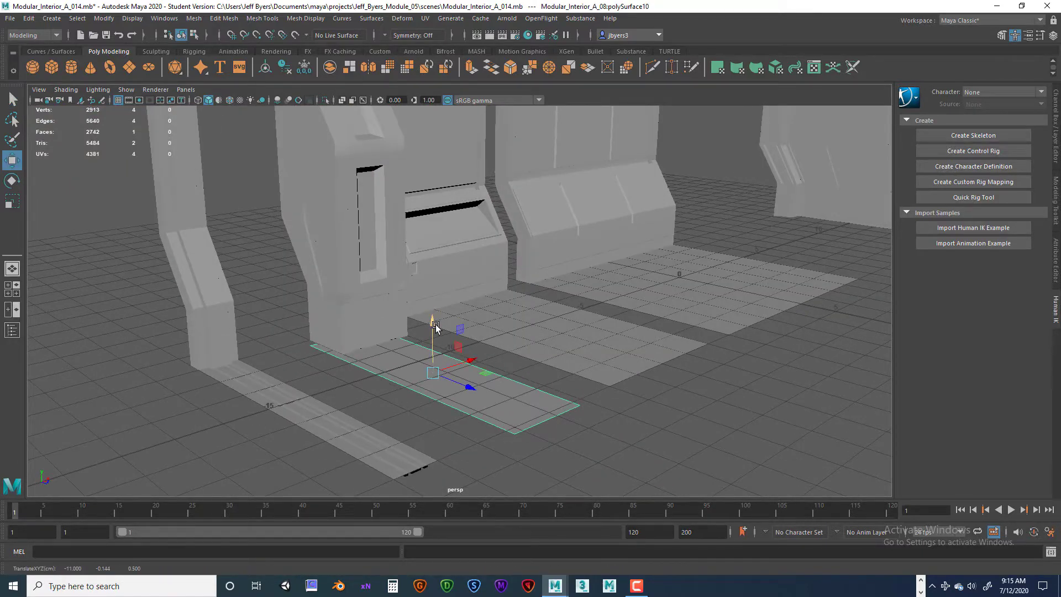
pyautogui.keyDown('alt'); pyautogui.moveTo(453, 418); pyautogui.dragTo(460, 407); pyautogui.keyUp('alt')
pyautogui.keyDown('alt'); pyautogui.moveTo(538, 368); pyautogui.dragTo(510, 373); pyautogui.keyUp('alt')
pyautogui.keyDown('alt'); pyautogui.moveTo(420, 383); pyautogui.dragTo(483, 369, button='middle'); pyautogui.keyUp('alt')
pyautogui.keyDown('alt'); pyautogui.moveTo(397, 373); pyautogui.dragTo(423, 385); pyautogui.keyUp('alt')
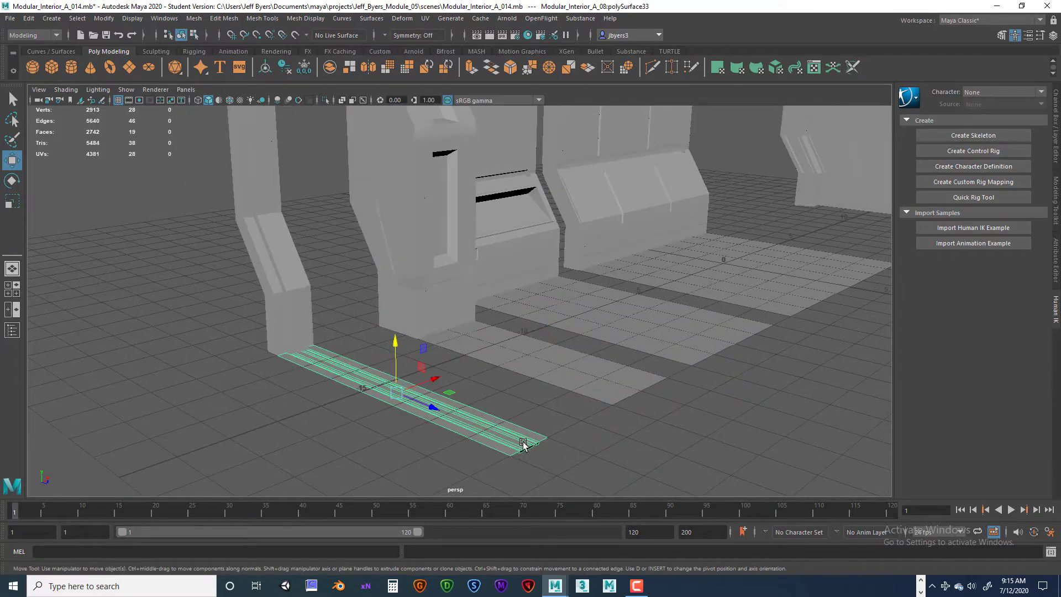
pyautogui.keyDown('alt'); pyautogui.moveTo(534, 423); pyautogui.dragTo(553, 393); pyautogui.keyUp('alt')
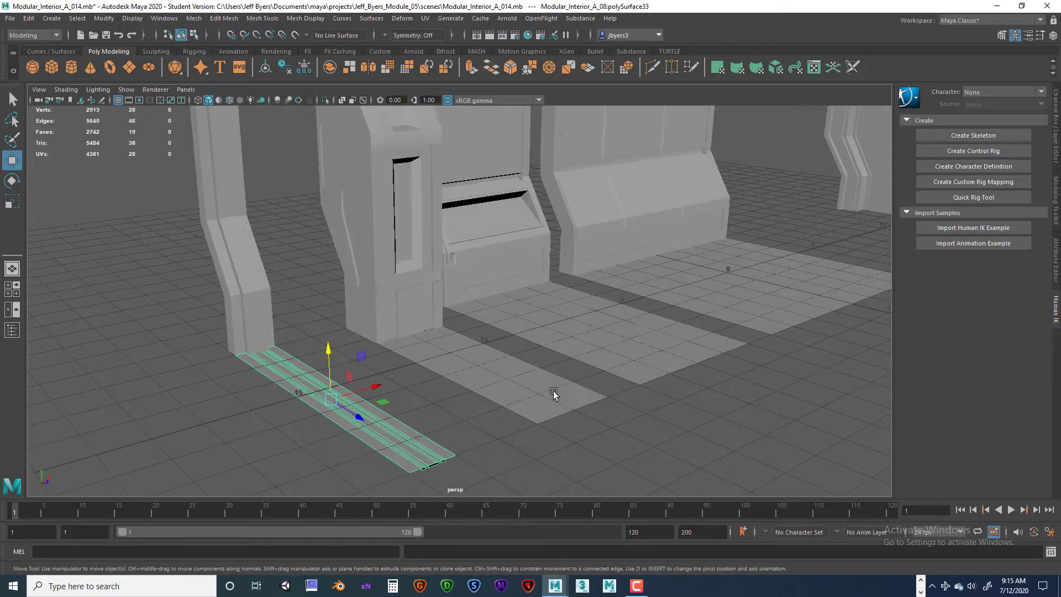
# Select the pillar's floor tile and examine it beside the grooved strip and the two wider tiles
pyautogui.keyDown('alt'); pyautogui.moveTo(495, 416); pyautogui.dragTo(607, 386); pyautogui.keyUp('alt')
pyautogui.keyDown('alt'); pyautogui.moveTo(607, 386); pyautogui.dragTo(599, 377, button='right'); pyautogui.keyUp('alt')
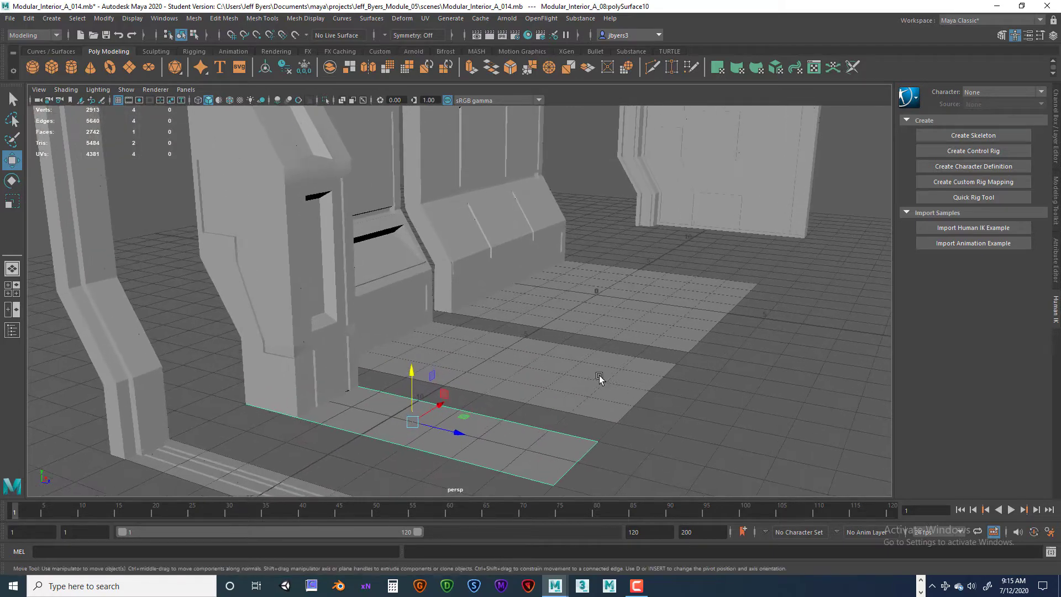
pyautogui.moveTo(599, 377)
pyautogui.keyDown('alt'); pyautogui.mouseDown()
pyautogui.moveTo(609, 364)
pyautogui.moveTo(602, 383)
pyautogui.moveTo(608, 374)
pyautogui.mouseUp(); pyautogui.keyUp('alt')
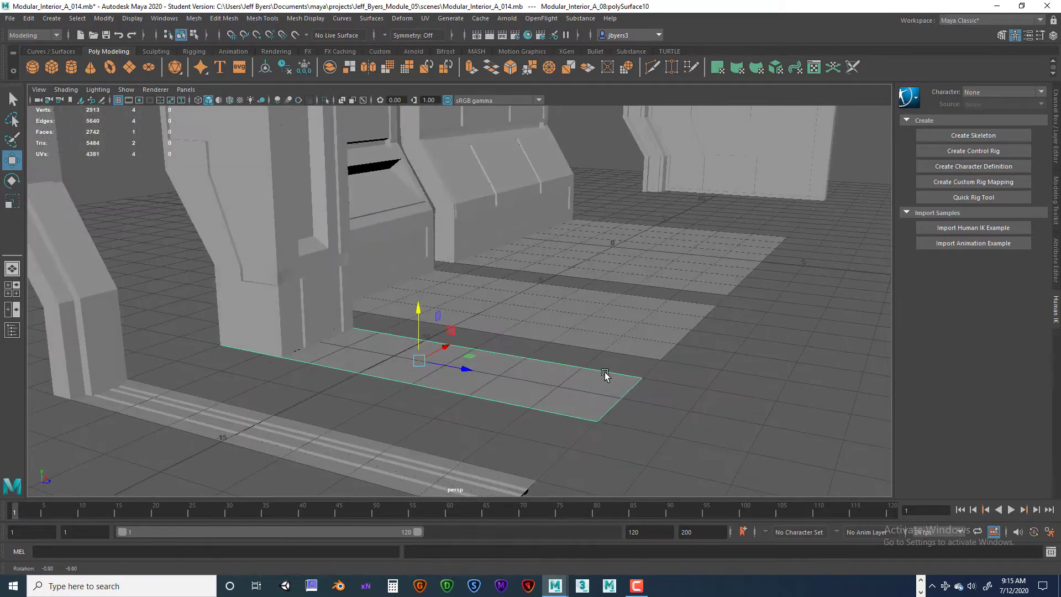
pyautogui.keyDown('alt'); pyautogui.moveTo(608, 374); pyautogui.dragTo(578, 380, button='right'); pyautogui.keyUp('alt')
pyautogui.keyDown('alt'); pyautogui.moveTo(578, 380); pyautogui.dragTo(566, 376); pyautogui.keyUp('alt')
pyautogui.keyDown('alt'); pyautogui.moveTo(565, 376); pyautogui.dragTo(483, 376, button='right'); pyautogui.keyUp('alt')
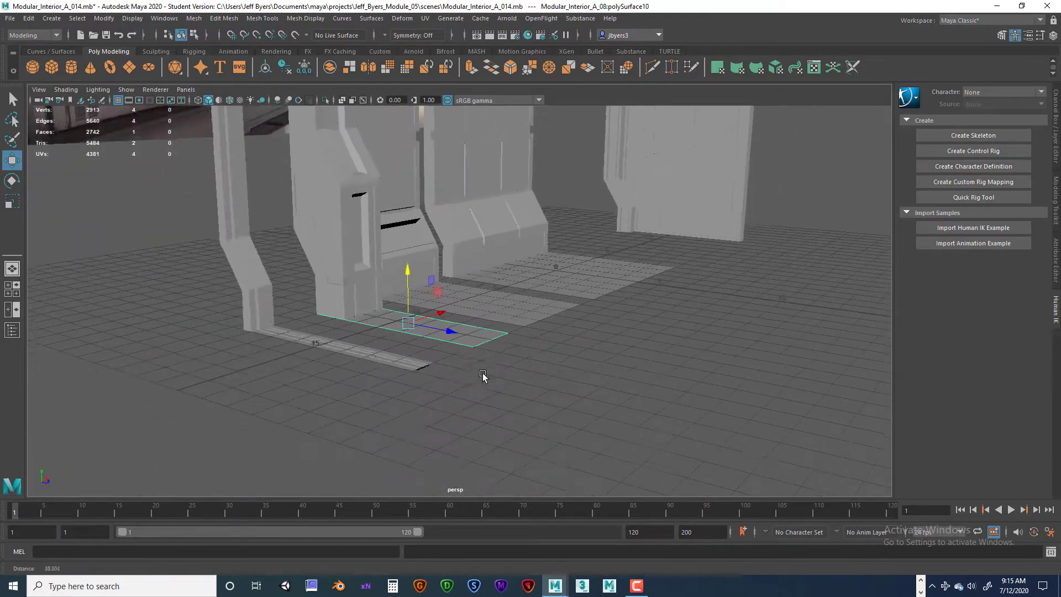
pyautogui.keyDown('alt'); pyautogui.moveTo(483, 376); pyautogui.dragTo(462, 406, button='middle'); pyautogui.keyUp('alt')
pyautogui.moveTo(555, 397)
pyautogui.keyDown('alt'); pyautogui.mouseDown()
pyautogui.moveTo(523, 396)
pyautogui.moveTo(568, 394)
pyautogui.mouseUp(); pyautogui.keyUp('alt')
pyautogui.keyDown('alt'); pyautogui.moveTo(568, 395); pyautogui.dragTo(647, 396, button='right'); pyautogui.keyUp('alt')
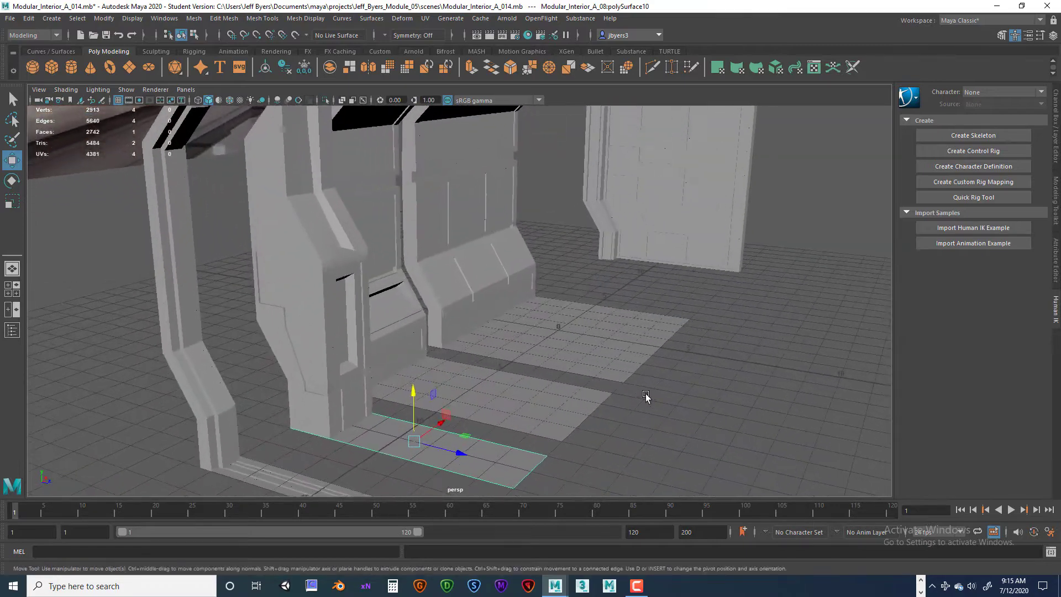
pyautogui.keyDown('alt'); pyautogui.moveTo(589, 396); pyautogui.dragTo(568, 392); pyautogui.keyUp('alt')
pyautogui.keyDown('alt'); pyautogui.moveTo(568, 393); pyautogui.dragTo(597, 367, button='right'); pyautogui.keyUp('alt')
pyautogui.keyDown('alt'); pyautogui.moveTo(597, 367); pyautogui.dragTo(604, 348); pyautogui.keyUp('alt')
pyautogui.keyDown('alt'); pyautogui.moveTo(604, 348); pyautogui.dragTo(585, 370, button='middle'); pyautogui.keyUp('alt')
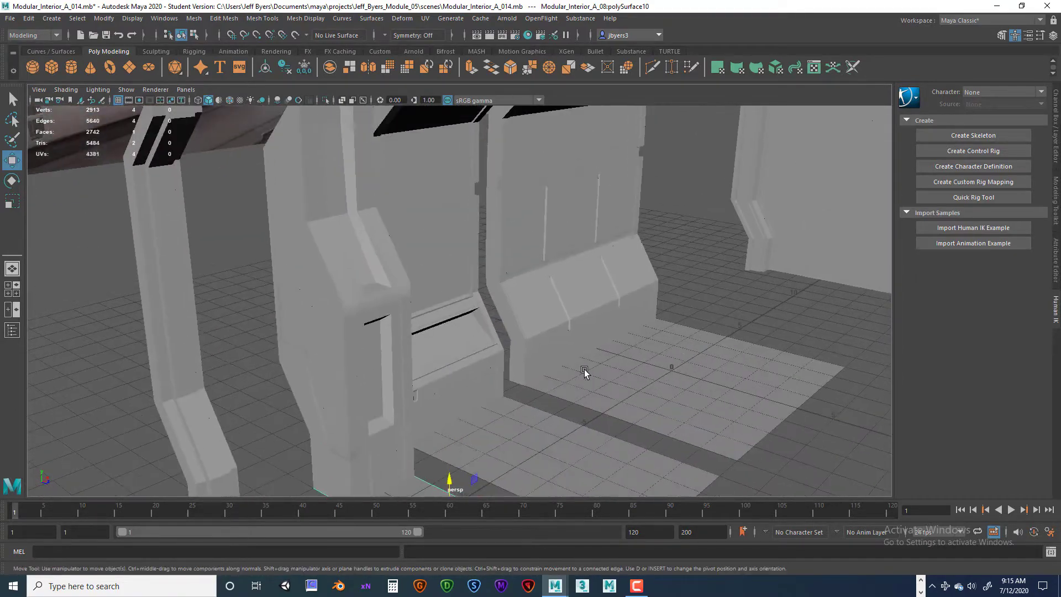
# Review the full row of wall, ceiling and floor modules against the concept image
pyautogui.keyDown('alt'); pyautogui.moveTo(463, 275); pyautogui.dragTo(441, 277); pyautogui.keyUp('alt')
pyautogui.keyDown('alt'); pyautogui.moveTo(445, 274); pyautogui.dragTo(430, 293, button='right'); pyautogui.keyUp('alt')
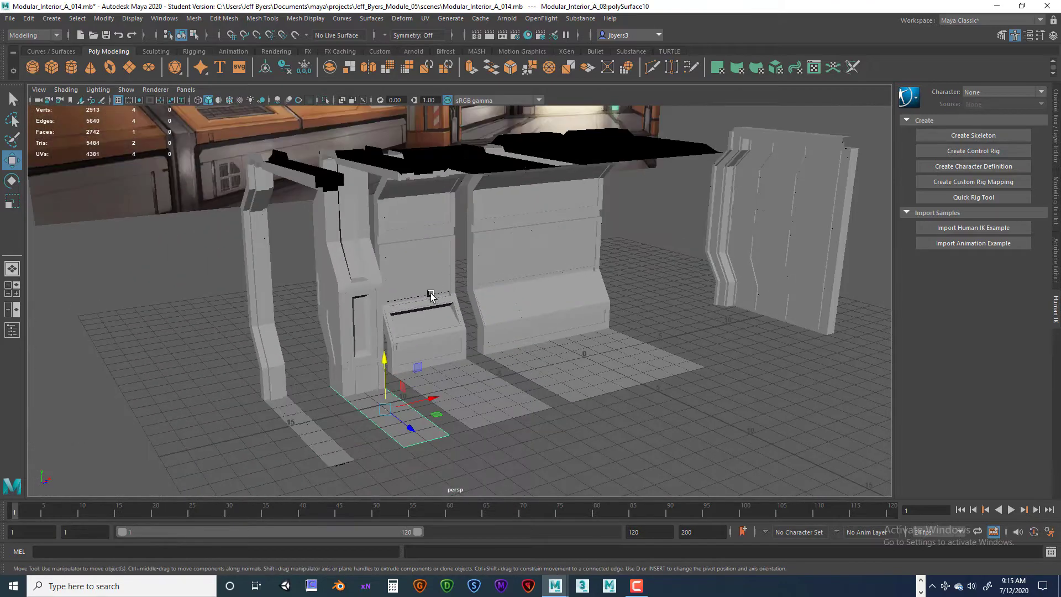
pyautogui.keyDown('alt'); pyautogui.moveTo(429, 293); pyautogui.dragTo(429, 375, button='middle'); pyautogui.keyUp('alt')
pyautogui.keyDown('alt'); pyautogui.moveTo(430, 374); pyautogui.dragTo(457, 345); pyautogui.keyUp('alt')
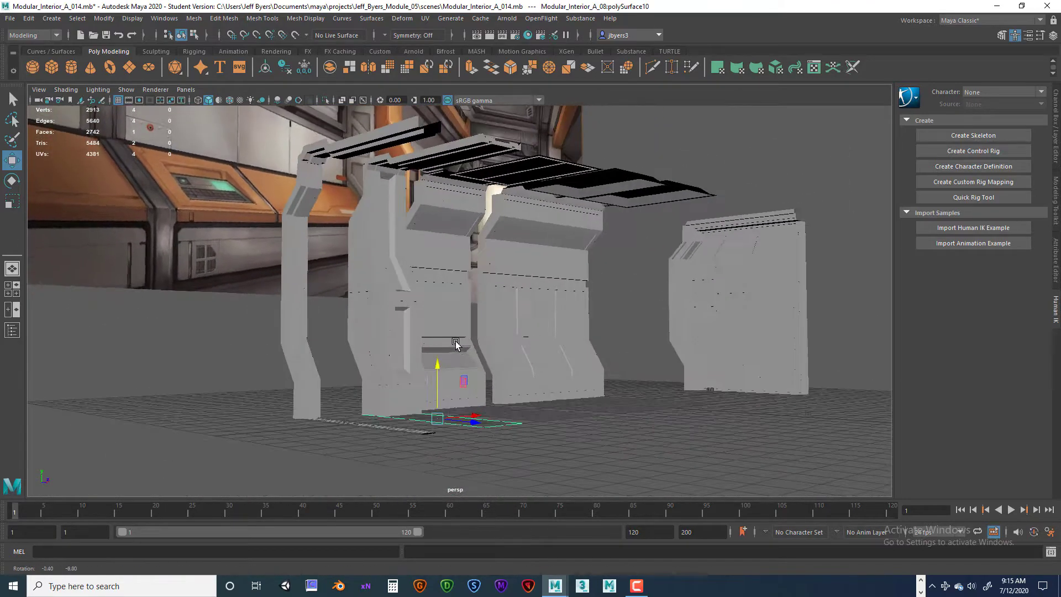
pyautogui.keyDown('alt'); pyautogui.moveTo(458, 345); pyautogui.dragTo(593, 360, button='right'); pyautogui.keyUp('alt')
pyautogui.keyDown('alt'); pyautogui.moveTo(513, 338); pyautogui.dragTo(537, 322, button='middle'); pyautogui.keyUp('alt')
pyautogui.keyDown('alt'); pyautogui.moveTo(538, 322); pyautogui.dragTo(527, 330); pyautogui.keyUp('alt')
pyautogui.keyDown('alt'); pyautogui.moveTo(527, 335); pyautogui.dragTo(535, 275, button='middle'); pyautogui.keyUp('alt')
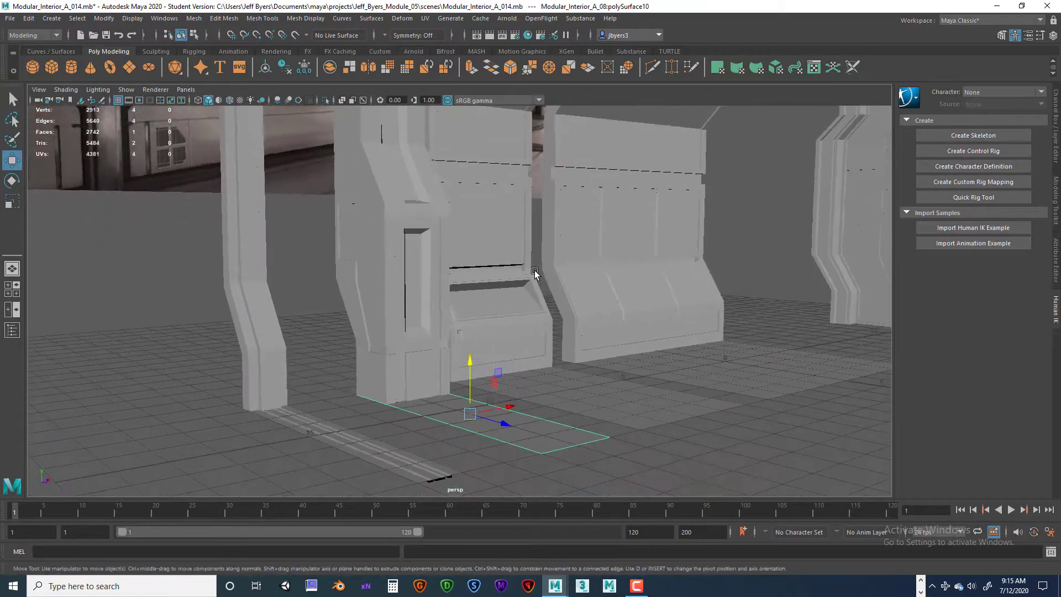
# Examine how the pillar and wall modules line up with their plain floor tiles
pyautogui.keyDown('alt'); pyautogui.moveTo(535, 275); pyautogui.dragTo(521, 328); pyautogui.keyUp('alt')
pyautogui.keyDown('alt'); pyautogui.moveTo(558, 367); pyautogui.dragTo(476, 363, button='right'); pyautogui.keyUp('alt')
pyautogui.keyDown('alt'); pyautogui.moveTo(433, 352); pyautogui.dragTo(543, 347); pyautogui.keyUp('alt')
pyautogui.keyDown('alt'); pyautogui.moveTo(439, 352); pyautogui.dragTo(548, 373); pyautogui.keyUp('alt')
pyautogui.keyDown('alt'); pyautogui.moveTo(552, 351); pyautogui.dragTo(571, 325, button='right'); pyautogui.keyUp('alt')
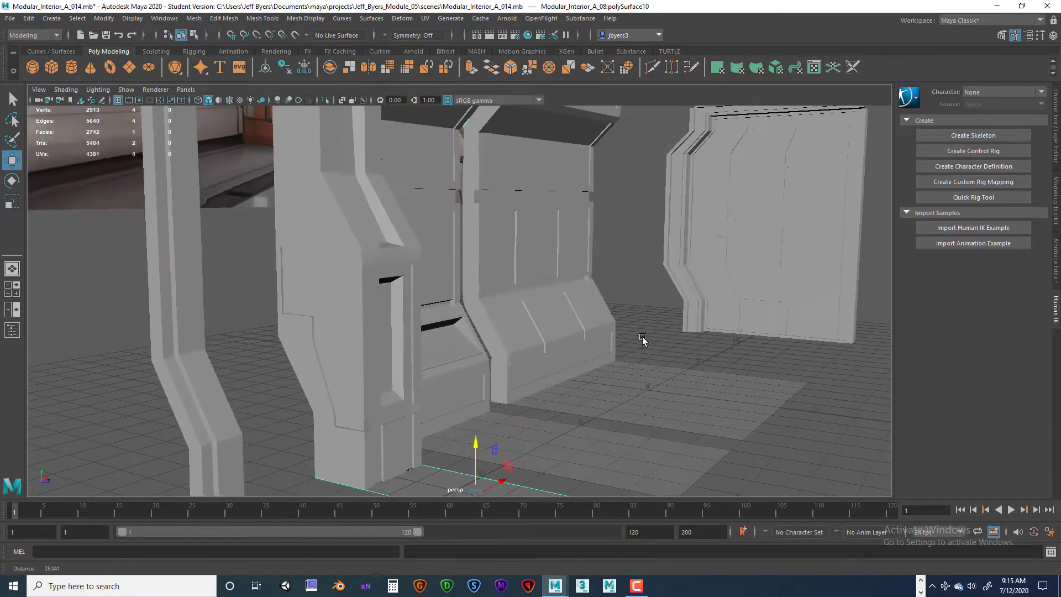
pyautogui.keyDown('alt'); pyautogui.moveTo(643, 337); pyautogui.dragTo(599, 342); pyautogui.keyUp('alt')
pyautogui.keyDown('alt'); pyautogui.moveTo(599, 342); pyautogui.dragTo(546, 301, button='middle'); pyautogui.keyUp('alt')
pyautogui.keyDown('alt'); pyautogui.moveTo(542, 313); pyautogui.dragTo(566, 309); pyautogui.keyUp('alt')
pyautogui.keyDown('alt'); pyautogui.moveTo(648, 339); pyautogui.dragTo(477, 289, button='right'); pyautogui.keyUp('alt')
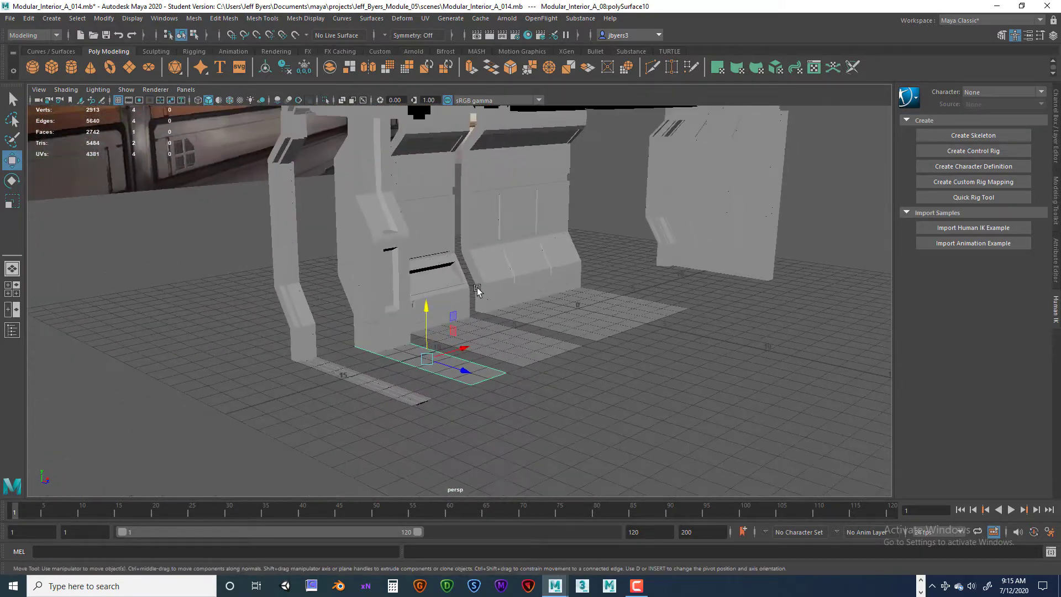
# Compare the wall profiles and ceiling beams with the concept image, viewing them from low and raised angles
pyautogui.keyDown('alt'); pyautogui.moveTo(557, 255); pyautogui.dragTo(579, 372, button='middle'); pyautogui.keyUp('alt')
pyautogui.keyDown('alt'); pyautogui.moveTo(553, 365); pyautogui.dragTo(492, 353, button='right'); pyautogui.keyUp('alt')
pyautogui.keyDown('alt'); pyautogui.moveTo(491, 354); pyautogui.dragTo(493, 321); pyautogui.keyUp('alt')
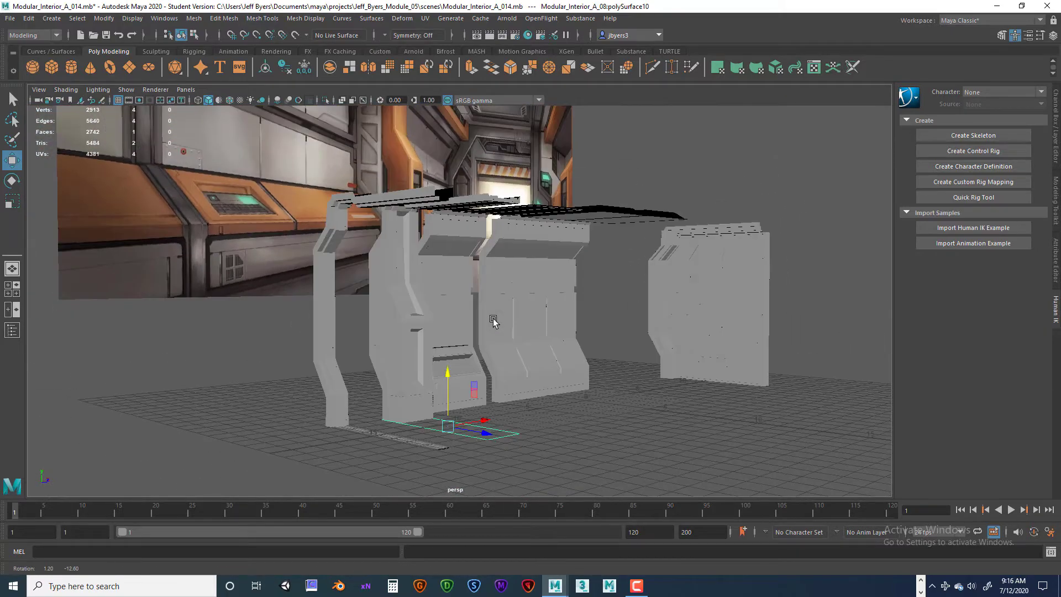
pyautogui.keyDown('alt'); pyautogui.moveTo(493, 321); pyautogui.dragTo(499, 386, button='right'); pyautogui.keyUp('alt')
pyautogui.keyDown('alt'); pyautogui.moveTo(500, 386); pyautogui.dragTo(552, 392); pyautogui.keyUp('alt')
pyautogui.keyDown('alt'); pyautogui.moveTo(552, 393); pyautogui.dragTo(510, 246, button='middle'); pyautogui.keyUp('alt')
pyautogui.keyDown('alt'); pyautogui.moveTo(640, 348); pyautogui.dragTo(619, 364, button='right'); pyautogui.keyUp('alt')
pyautogui.keyDown('alt'); pyautogui.moveTo(618, 365); pyautogui.dragTo(599, 350); pyautogui.keyUp('alt')
pyautogui.keyDown('alt'); pyautogui.moveTo(599, 350); pyautogui.dragTo(686, 372, button='right'); pyautogui.keyUp('alt')
pyautogui.keyDown('alt'); pyautogui.moveTo(602, 333); pyautogui.dragTo(556, 381); pyautogui.keyUp('alt')
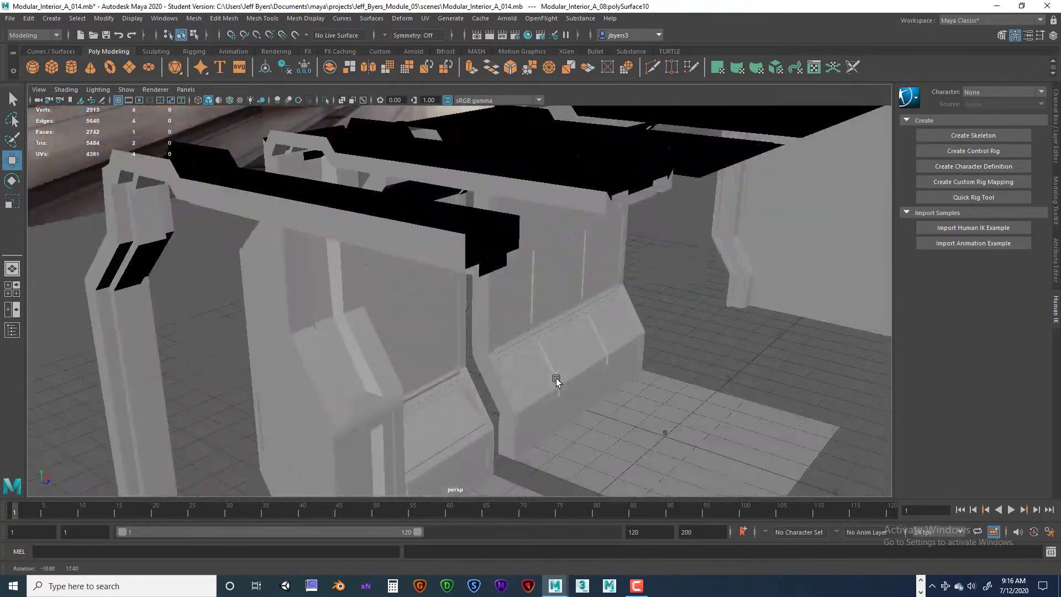
# Inspect the three plain floor tiles up close and their spacing in front of the pillar and walls
pyautogui.keyDown('alt'); pyautogui.moveTo(556, 381); pyautogui.dragTo(505, 198, button='middle'); pyautogui.keyUp('alt')
pyautogui.keyDown('alt'); pyautogui.moveTo(526, 312); pyautogui.dragTo(612, 365, button='right'); pyautogui.keyUp('alt')
pyautogui.keyDown('alt'); pyautogui.moveTo(555, 355); pyautogui.dragTo(579, 334, button='middle'); pyautogui.keyUp('alt')
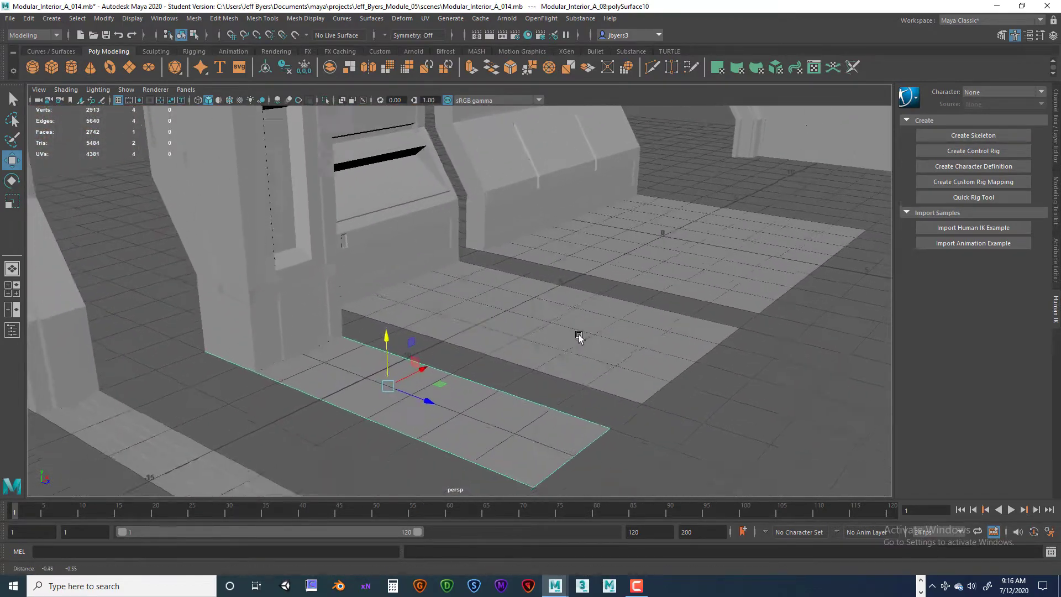
pyautogui.keyDown('alt'); pyautogui.moveTo(579, 367); pyautogui.dragTo(574, 334); pyautogui.keyUp('alt')
pyautogui.keyDown('alt'); pyautogui.moveTo(569, 335); pyautogui.dragTo(456, 351, button='right'); pyautogui.keyUp('alt')
pyautogui.keyDown('alt'); pyautogui.moveTo(505, 341); pyautogui.dragTo(488, 383); pyautogui.keyUp('alt')
pyautogui.keyDown('alt'); pyautogui.moveTo(493, 346); pyautogui.dragTo(502, 357, button='middle'); pyautogui.keyUp('alt')
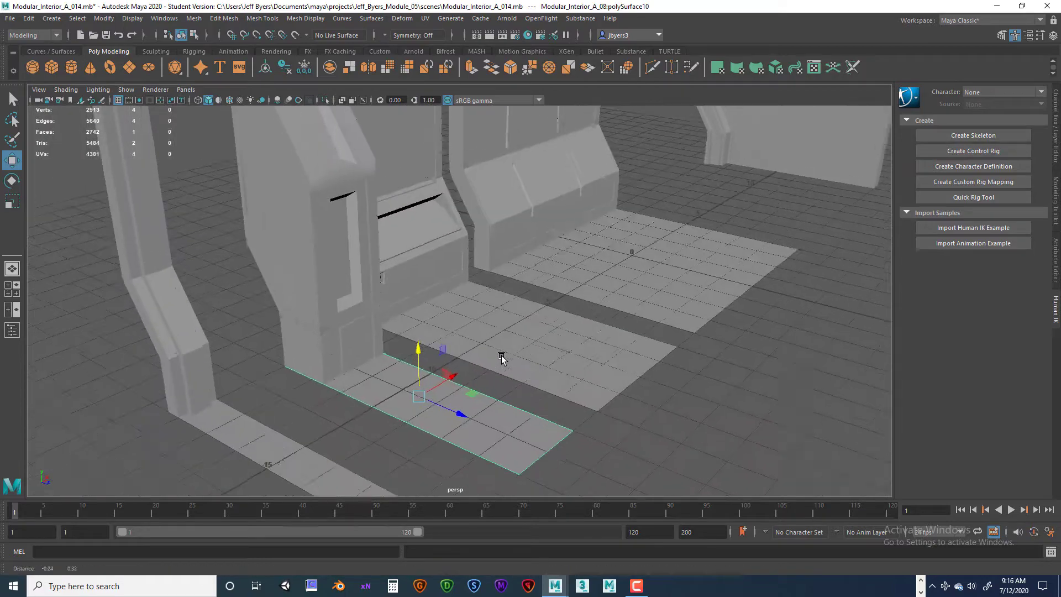
pyautogui.keyDown('alt'); pyautogui.moveTo(501, 358); pyautogui.dragTo(435, 365, button='right'); pyautogui.keyUp('alt')
pyautogui.keyDown('alt'); pyautogui.moveTo(436, 365); pyautogui.dragTo(437, 350); pyautogui.keyUp('alt')
pyautogui.keyDown('alt'); pyautogui.moveTo(482, 336); pyautogui.dragTo(565, 358, button='right'); pyautogui.keyUp('alt')
pyautogui.keyDown('alt'); pyautogui.moveTo(565, 358); pyautogui.dragTo(559, 351); pyautogui.keyUp('alt')
pyautogui.keyDown('alt'); pyautogui.moveTo(560, 351); pyautogui.dragTo(608, 364, button='right'); pyautogui.keyUp('alt')
pyautogui.keyDown('alt'); pyautogui.moveTo(608, 364); pyautogui.dragTo(607, 363); pyautogui.keyUp('alt')
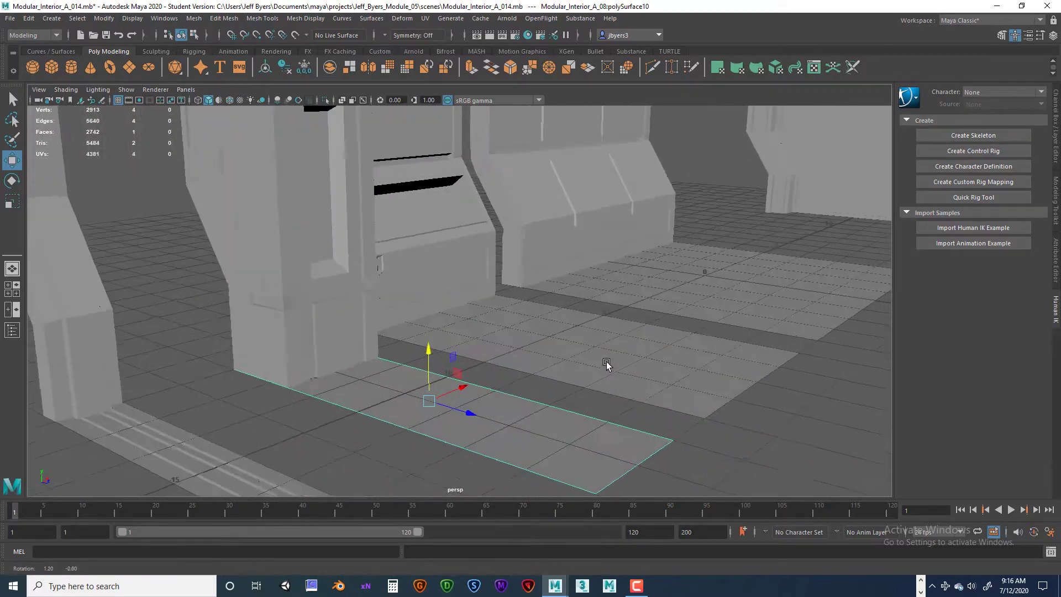
pyautogui.keyDown('alt'); pyautogui.moveTo(606, 363); pyautogui.dragTo(566, 369, button='right'); pyautogui.keyUp('alt')
pyautogui.keyDown('alt'); pyautogui.moveTo(561, 372); pyautogui.dragTo(446, 353); pyautogui.keyUp('alt')
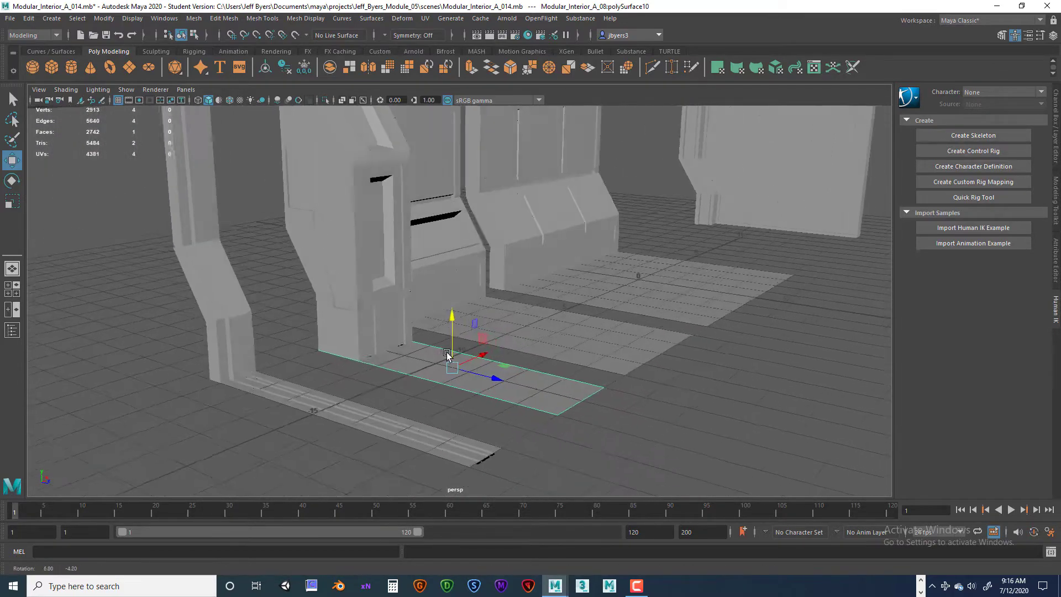
# Compare the plain tile at the pillar with the grooved strip at the narrow frame
pyautogui.keyDown('alt'); pyautogui.moveTo(509, 365); pyautogui.dragTo(529, 377, button='right'); pyautogui.keyUp('alt')
pyautogui.keyDown('alt'); pyautogui.moveTo(529, 378); pyautogui.dragTo(585, 390); pyautogui.keyUp('alt')
pyautogui.keyDown('alt'); pyautogui.moveTo(568, 389); pyautogui.dragTo(424, 389, button='right'); pyautogui.keyUp('alt')
pyautogui.keyDown('alt'); pyautogui.moveTo(415, 340); pyautogui.dragTo(474, 357); pyautogui.keyUp('alt')
pyautogui.keyDown('alt'); pyautogui.moveTo(579, 360); pyautogui.dragTo(683, 376, button='right'); pyautogui.keyUp('alt')
pyautogui.keyDown('alt'); pyautogui.moveTo(444, 358); pyautogui.dragTo(506, 343); pyautogui.keyUp('alt')
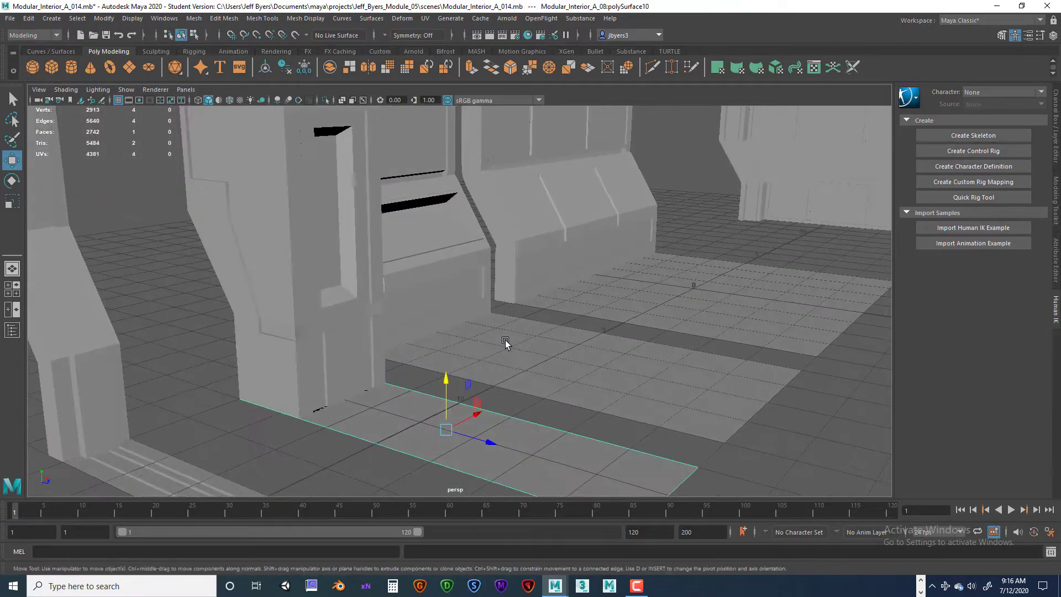
pyautogui.keyDown('alt'); pyautogui.moveTo(535, 342); pyautogui.dragTo(544, 358, button='right'); pyautogui.keyUp('alt')
pyautogui.keyDown('alt'); pyautogui.moveTo(480, 359); pyautogui.dragTo(357, 310, button='right'); pyautogui.keyUp('alt')
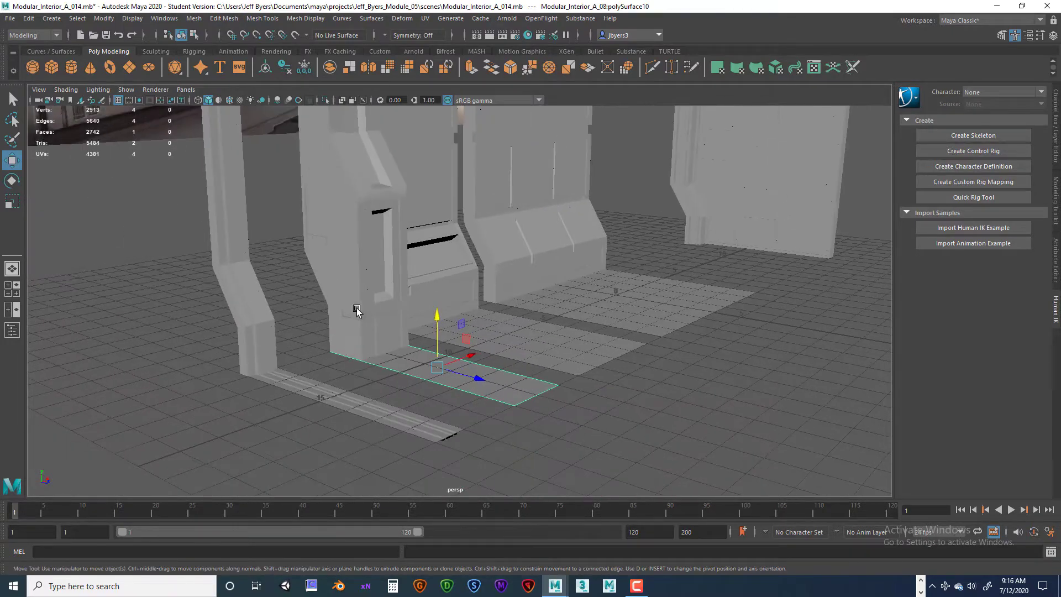
# Examine the narrow frame and ceiling beams from above in relation to the floor tiles
pyautogui.keyDown('alt'); pyautogui.moveTo(357, 310); pyautogui.dragTo(412, 288); pyautogui.keyUp('alt')
pyautogui.keyDown('alt'); pyautogui.moveTo(381, 294); pyautogui.dragTo(386, 411, button='middle'); pyautogui.keyUp('alt')
pyautogui.keyDown('alt'); pyautogui.moveTo(437, 368); pyautogui.dragTo(500, 380); pyautogui.keyUp('alt')
pyautogui.keyDown('alt'); pyautogui.moveTo(500, 380); pyautogui.dragTo(410, 276, button='middle'); pyautogui.keyUp('alt')
pyautogui.keyDown('alt'); pyautogui.moveTo(512, 374); pyautogui.dragTo(434, 382); pyautogui.keyUp('alt')
pyautogui.keyDown('alt'); pyautogui.moveTo(434, 381); pyautogui.dragTo(568, 391, button='right'); pyautogui.keyUp('alt')
pyautogui.keyDown('alt'); pyautogui.moveTo(567, 391); pyautogui.dragTo(447, 374); pyautogui.keyUp('alt')
pyautogui.keyDown('alt'); pyautogui.moveTo(447, 375); pyautogui.dragTo(471, 372, button='right'); pyautogui.keyUp('alt')
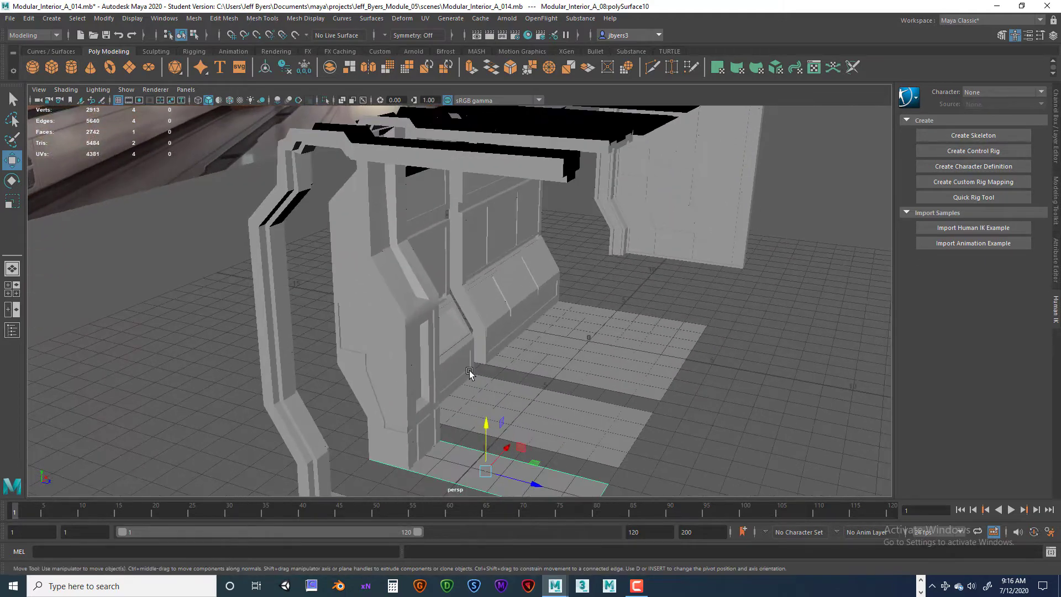
pyautogui.keyDown('alt'); pyautogui.moveTo(559, 375); pyautogui.dragTo(594, 375, button='right'); pyautogui.keyUp('alt')
pyautogui.keyDown('alt'); pyautogui.moveTo(593, 376); pyautogui.dragTo(548, 369); pyautogui.keyUp('alt')
pyautogui.keyDown('alt'); pyautogui.moveTo(539, 414); pyautogui.dragTo(535, 359, button='middle'); pyautogui.keyUp('alt')
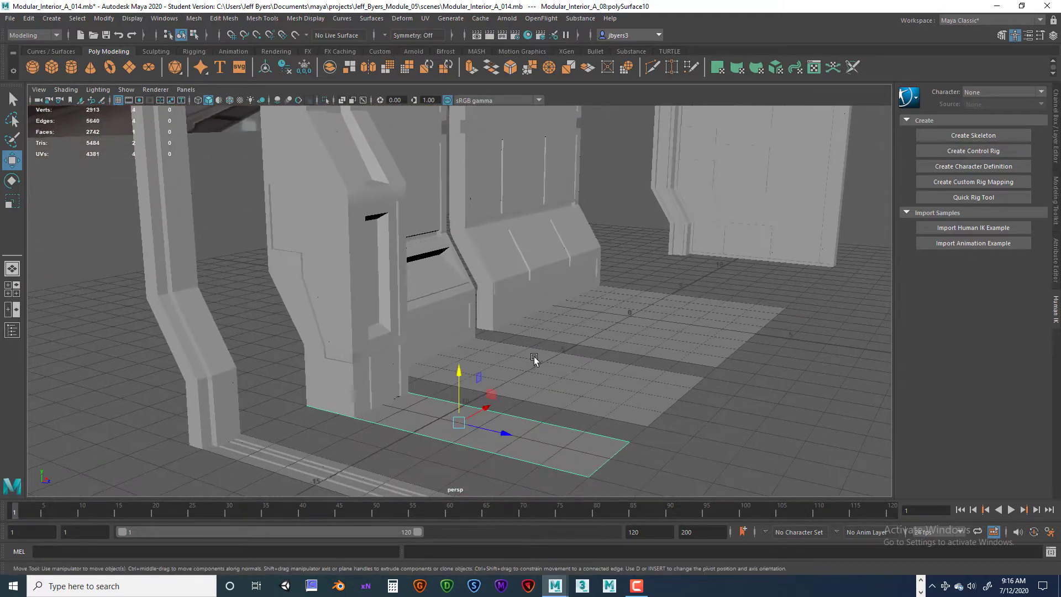
# Inspect the pillar's base and its floor tile from the front and the side
pyautogui.keyDown('alt'); pyautogui.moveTo(535, 358); pyautogui.dragTo(596, 367, button='right'); pyautogui.keyUp('alt')
pyautogui.keyDown('alt'); pyautogui.moveTo(589, 368); pyautogui.dragTo(401, 362); pyautogui.keyUp('alt')
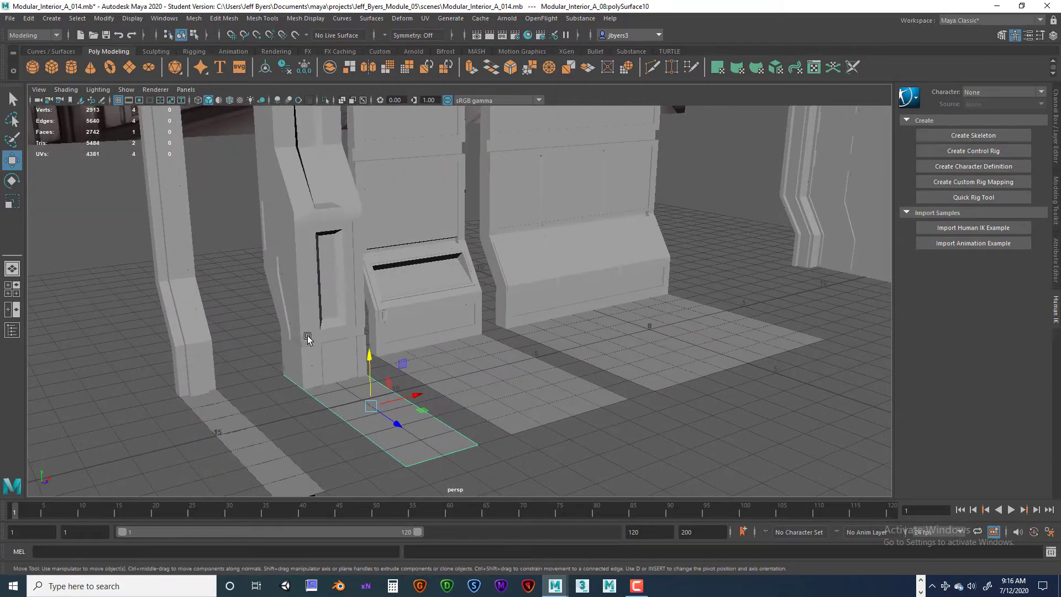
pyautogui.keyDown('alt'); pyautogui.moveTo(308, 338); pyautogui.dragTo(426, 352); pyautogui.keyUp('alt')
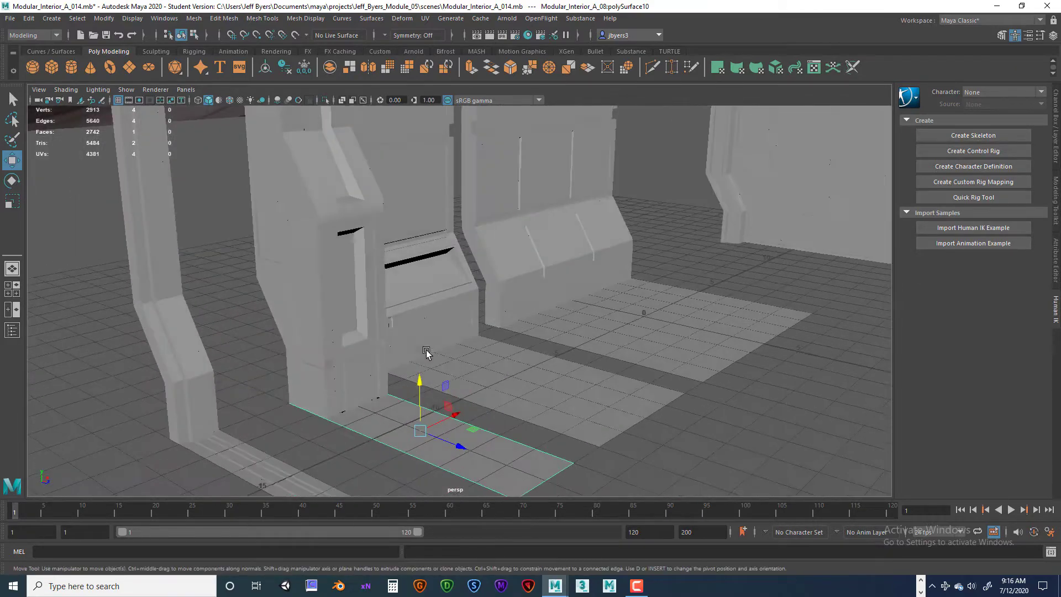
pyautogui.keyDown('alt'); pyautogui.moveTo(535, 380); pyautogui.dragTo(545, 353); pyautogui.keyUp('alt')
pyautogui.keyDown('alt'); pyautogui.moveTo(586, 396); pyautogui.dragTo(485, 392); pyautogui.keyUp('alt')
pyautogui.keyDown('alt'); pyautogui.moveTo(508, 392); pyautogui.dragTo(487, 392, button='right'); pyautogui.keyUp('alt')
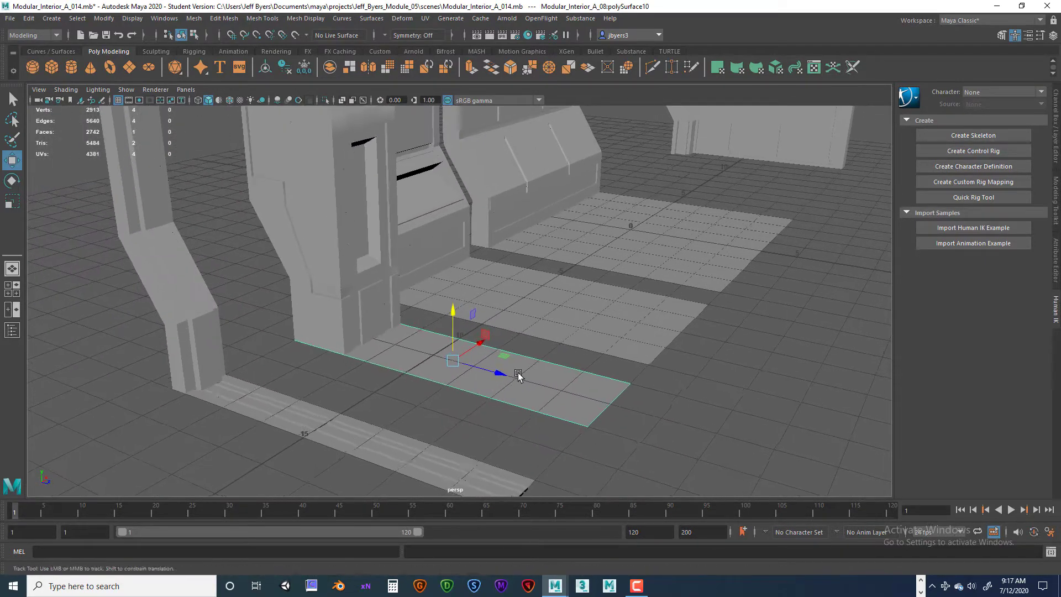
pyautogui.keyDown('alt'); pyautogui.moveTo(518, 375); pyautogui.dragTo(514, 390); pyautogui.keyUp('alt')
pyautogui.keyDown('alt'); pyautogui.moveTo(526, 391); pyautogui.dragTo(504, 370, button='right'); pyautogui.keyUp('alt')
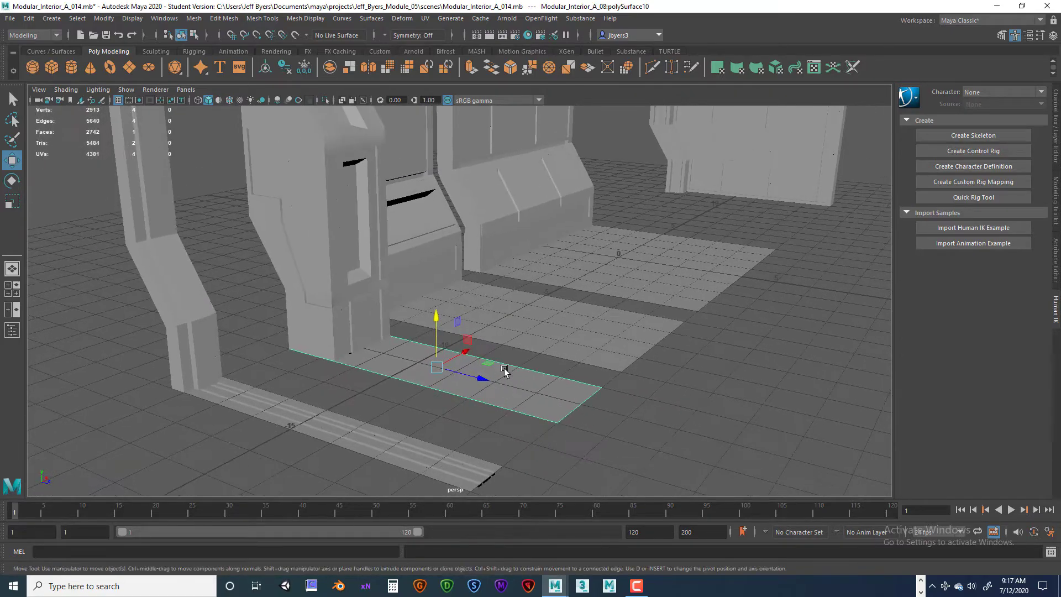
# Check the complete module set against the concept image, and look closely at the pillar and lower wall panels
pyautogui.keyDown('alt'); pyautogui.moveTo(505, 370); pyautogui.dragTo(526, 460, button='middle'); pyautogui.keyUp('alt')
pyautogui.keyDown('alt'); pyautogui.moveTo(594, 402); pyautogui.dragTo(481, 311, button='right'); pyautogui.keyUp('alt')
pyautogui.keyDown('alt'); pyautogui.moveTo(482, 309); pyautogui.dragTo(481, 213); pyautogui.keyUp('alt')
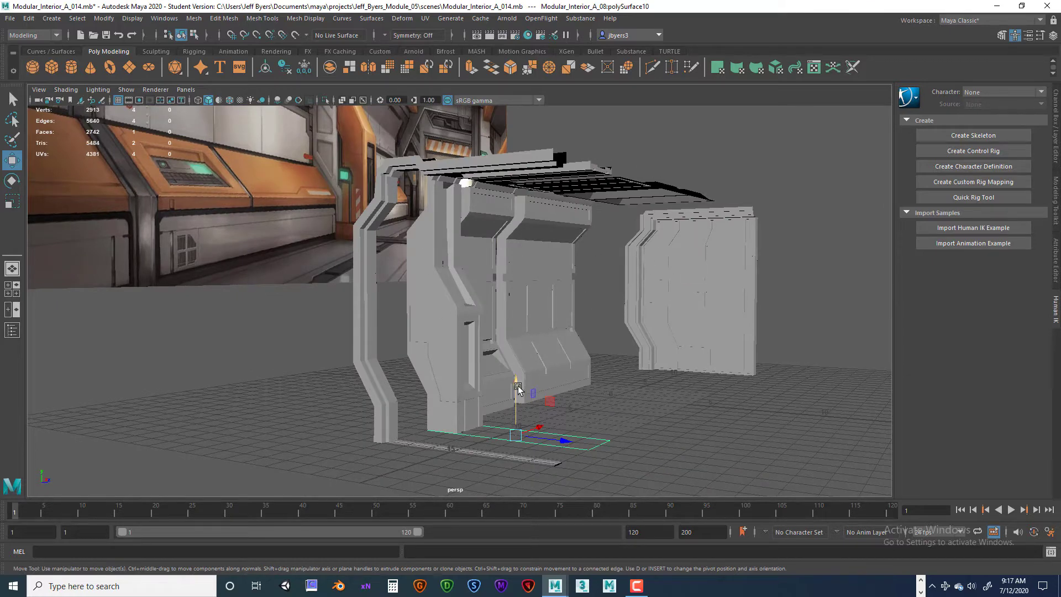
pyautogui.keyDown('alt'); pyautogui.moveTo(519, 389); pyautogui.dragTo(534, 403); pyautogui.keyUp('alt')
pyautogui.keyDown('alt'); pyautogui.moveTo(533, 404); pyautogui.dragTo(549, 360, button='right'); pyautogui.keyUp('alt')
pyautogui.keyDown('alt'); pyautogui.moveTo(550, 359); pyautogui.dragTo(537, 333); pyautogui.keyUp('alt')
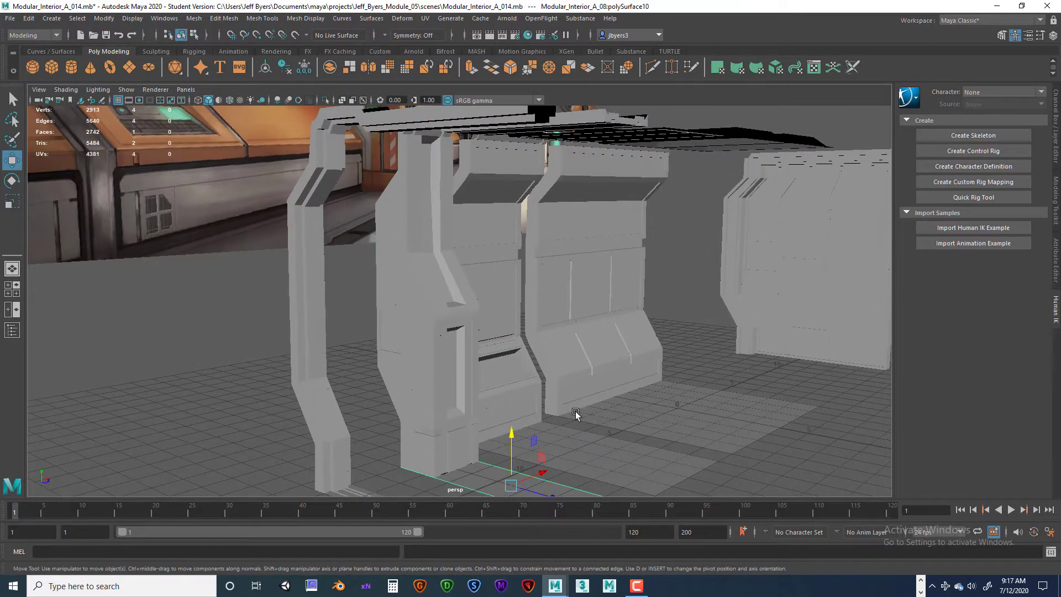
pyautogui.keyDown('alt'); pyautogui.moveTo(595, 379); pyautogui.dragTo(600, 391); pyautogui.keyUp('alt')
pyautogui.keyDown('alt'); pyautogui.moveTo(628, 396); pyautogui.dragTo(647, 371, button='right'); pyautogui.keyUp('alt')
pyautogui.keyDown('alt'); pyautogui.moveTo(646, 369); pyautogui.dragTo(646, 298, button='middle'); pyautogui.keyUp('alt')
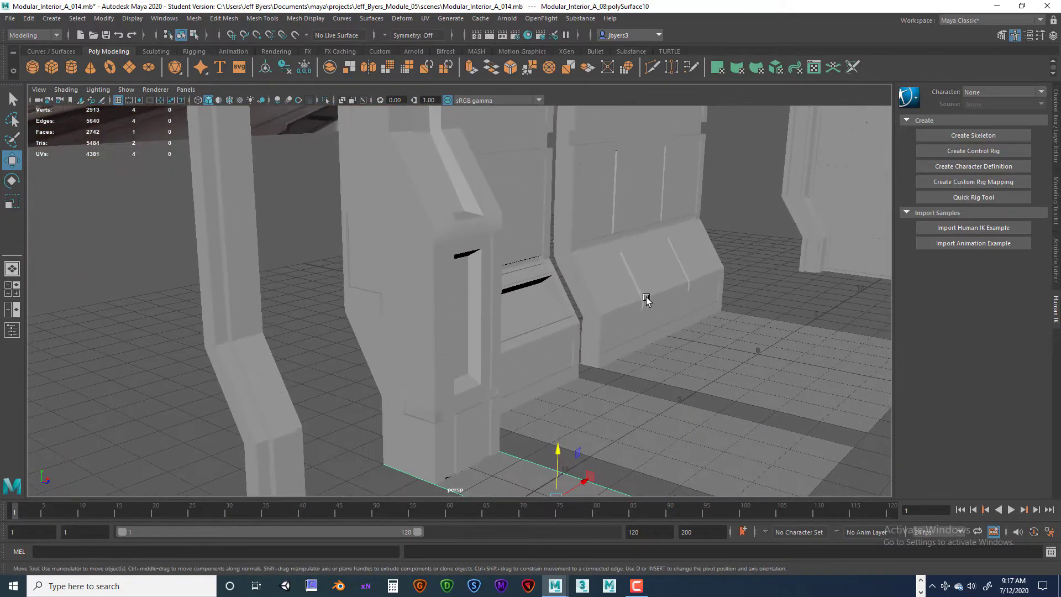
# Review the pillar and wall modules from a low angle with the concept image behind them
pyautogui.keyDown('alt'); pyautogui.moveTo(647, 298); pyautogui.dragTo(461, 300, button='right'); pyautogui.keyUp('alt')
pyautogui.keyDown('alt'); pyautogui.moveTo(461, 300); pyautogui.dragTo(462, 288); pyautogui.keyUp('alt')
pyautogui.keyDown('alt'); pyautogui.moveTo(462, 288); pyautogui.dragTo(559, 319, button='right'); pyautogui.keyUp('alt')
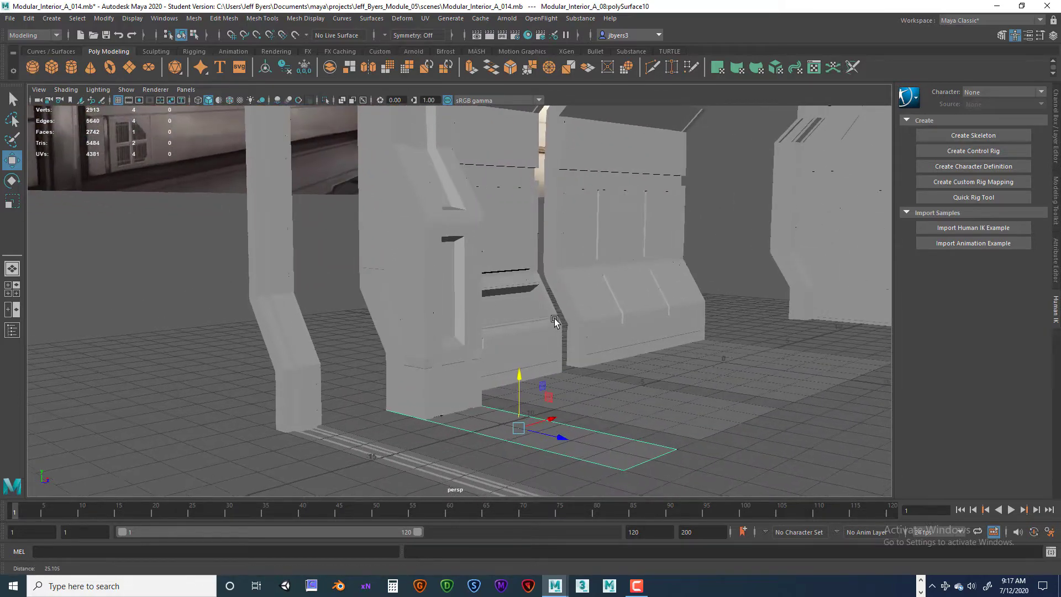
pyautogui.keyDown('alt'); pyautogui.moveTo(555, 321); pyautogui.dragTo(464, 237); pyautogui.keyUp('alt')
pyautogui.keyDown('alt'); pyautogui.moveTo(464, 237); pyautogui.dragTo(474, 297, button='right'); pyautogui.keyUp('alt')
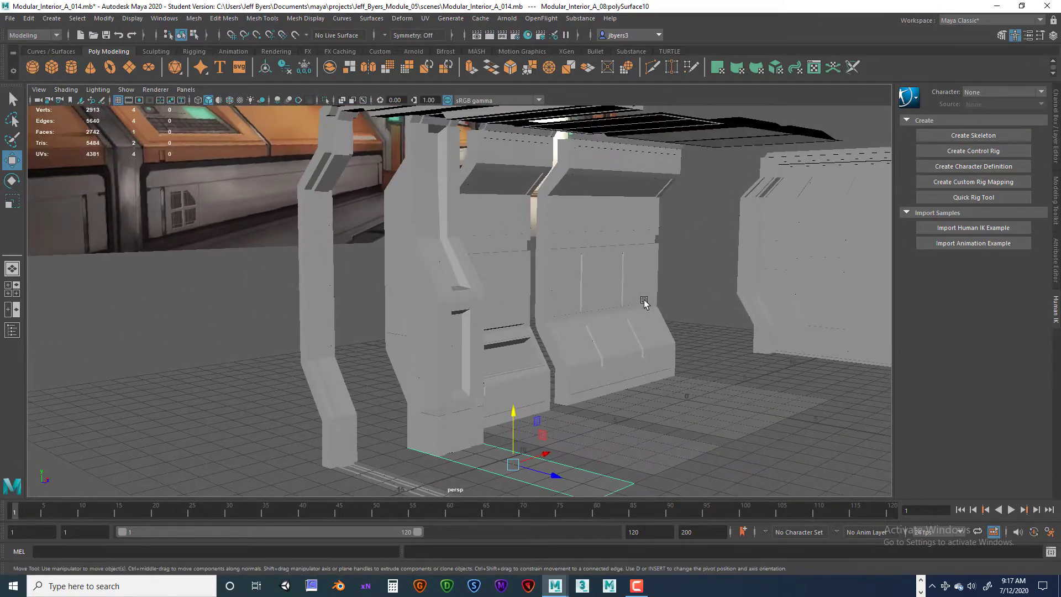
pyautogui.keyDown('alt'); pyautogui.moveTo(644, 301); pyautogui.dragTo(694, 255, button='right'); pyautogui.keyUp('alt')
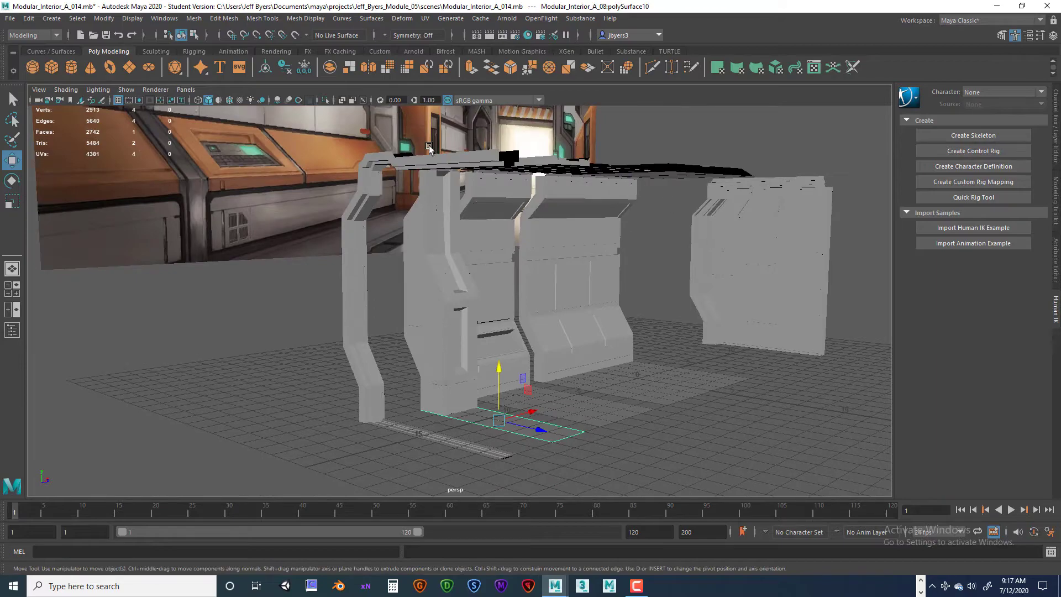
pyautogui.keyDown('alt'); pyautogui.moveTo(564, 323); pyautogui.dragTo(619, 345, button='right'); pyautogui.keyUp('alt')
pyautogui.keyDown('alt'); pyautogui.moveTo(592, 304); pyautogui.dragTo(539, 218, button='middle'); pyautogui.keyUp('alt')
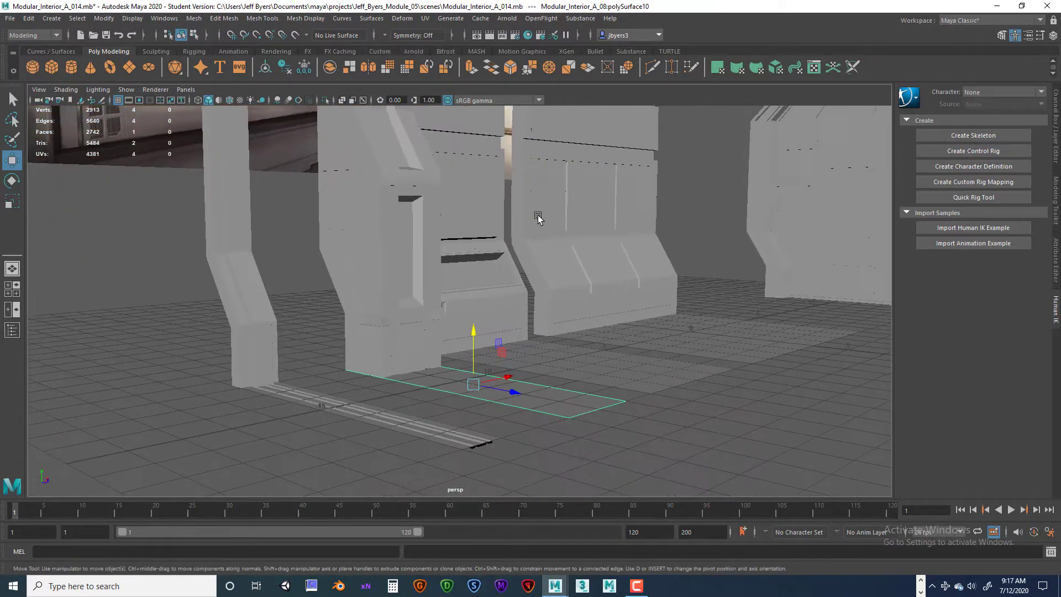
# Examine the recessed wall panels and the floor tiles in front of them, including the grooved strip
pyautogui.keyDown('alt'); pyautogui.moveTo(539, 218); pyautogui.dragTo(615, 270, button='right'); pyautogui.keyUp('alt')
pyautogui.moveTo(615, 271)
pyautogui.keyDown('alt'); pyautogui.mouseDown()
pyautogui.moveTo(521, 267)
pyautogui.moveTo(608, 282)
pyautogui.mouseUp(); pyautogui.keyUp('alt')
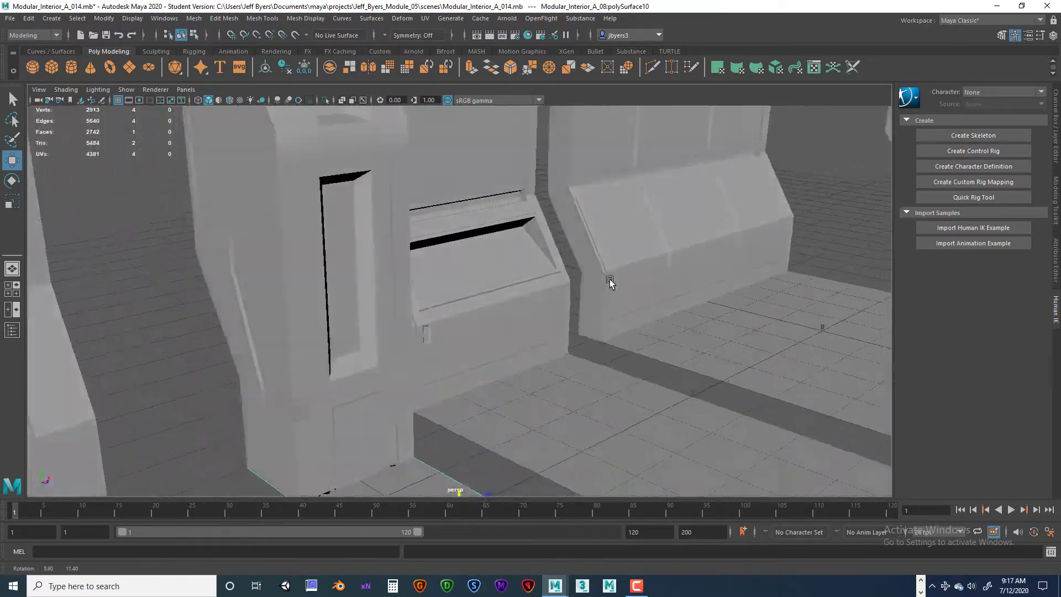
pyautogui.keyDown('alt'); pyautogui.moveTo(608, 282); pyautogui.dragTo(504, 287, button='right'); pyautogui.keyUp('alt')
pyautogui.keyDown('alt'); pyautogui.moveTo(510, 287); pyautogui.dragTo(506, 284); pyautogui.keyUp('alt')
pyautogui.keyDown('alt'); pyautogui.moveTo(528, 269); pyautogui.dragTo(530, 260, button='middle'); pyautogui.keyUp('alt')
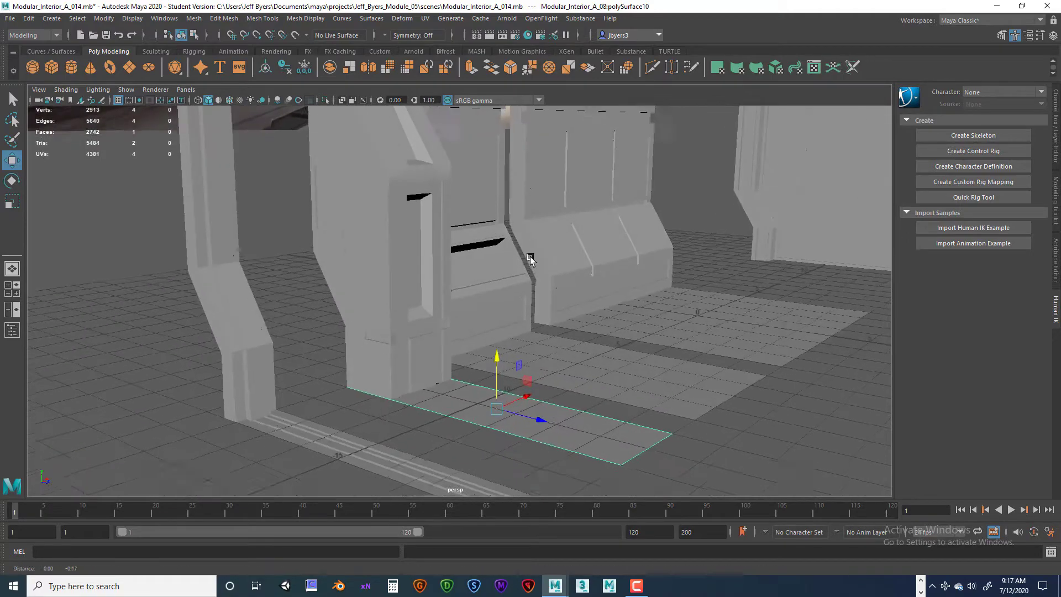
pyautogui.keyDown('alt'); pyautogui.moveTo(526, 262); pyautogui.dragTo(532, 273); pyautogui.keyUp('alt')
pyautogui.keyDown('alt'); pyautogui.moveTo(582, 291); pyautogui.dragTo(618, 296, button='right'); pyautogui.keyUp('alt')
pyautogui.keyDown('alt'); pyautogui.moveTo(618, 295); pyautogui.dragTo(575, 237, button='middle'); pyautogui.keyUp('alt')
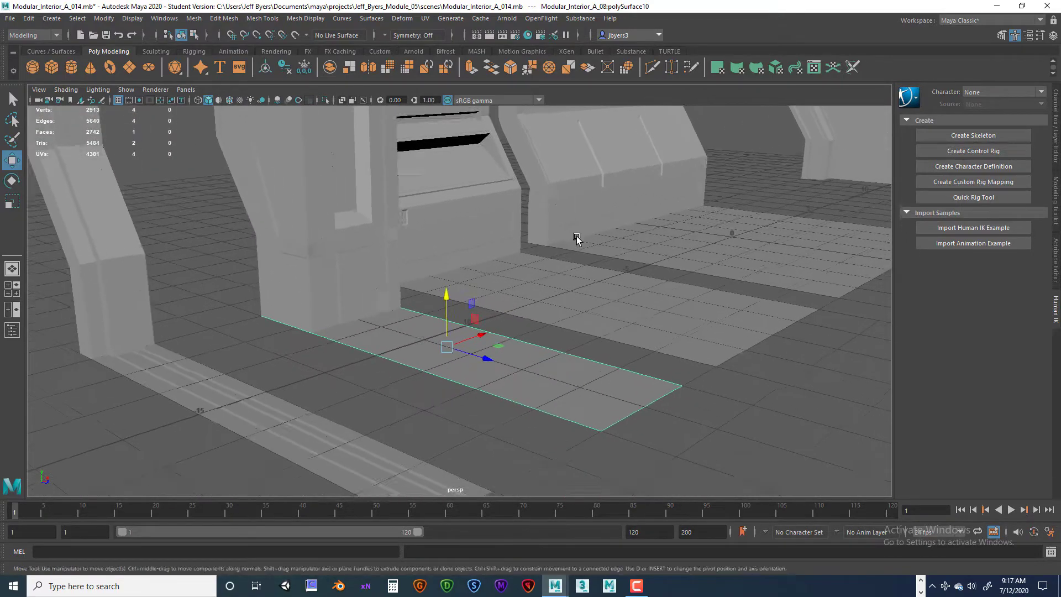
pyautogui.keyDown('alt'); pyautogui.moveTo(603, 266); pyautogui.dragTo(515, 262, button='right'); pyautogui.keyUp('alt')
pyautogui.keyDown('alt'); pyautogui.moveTo(537, 260); pyautogui.dragTo(542, 306, button='middle'); pyautogui.keyUp('alt')
pyautogui.keyDown('alt'); pyautogui.moveTo(399, 299); pyautogui.dragTo(386, 295, button='right'); pyautogui.keyUp('alt')
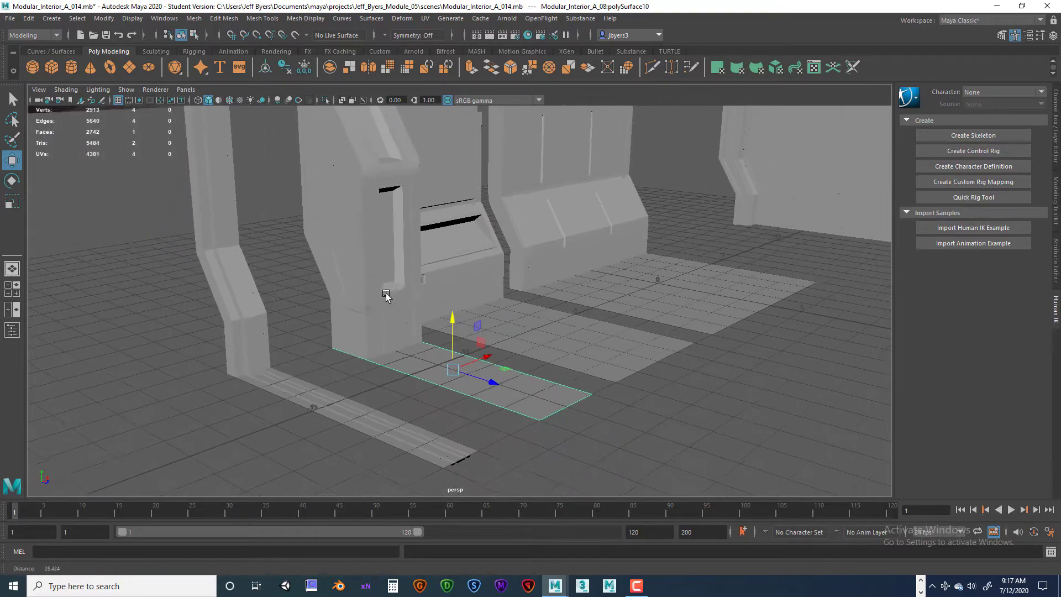
# Examine the pillar's base and the plain floor tile in front of it alongside the neighbouring floor pieces
pyautogui.keyDown('alt'); pyautogui.moveTo(395, 267); pyautogui.dragTo(410, 314, button='middle'); pyautogui.keyUp('alt')
pyautogui.keyDown('alt'); pyautogui.moveTo(410, 314); pyautogui.dragTo(395, 309, button='right'); pyautogui.keyUp('alt')
pyautogui.keyDown('alt'); pyautogui.moveTo(410, 298); pyautogui.dragTo(440, 317); pyautogui.keyUp('alt')
pyautogui.keyDown('alt'); pyautogui.moveTo(439, 317); pyautogui.dragTo(614, 366, button='right'); pyautogui.keyUp('alt')
pyautogui.keyDown('alt'); pyautogui.moveTo(587, 318); pyautogui.dragTo(560, 206, button='middle'); pyautogui.keyUp('alt')
pyautogui.keyDown('alt'); pyautogui.moveTo(524, 294); pyautogui.dragTo(538, 316); pyautogui.keyUp('alt')
pyautogui.keyDown('alt'); pyautogui.moveTo(538, 302); pyautogui.dragTo(515, 219, button='middle'); pyautogui.keyUp('alt')
pyautogui.keyDown('alt'); pyautogui.moveTo(548, 311); pyautogui.dragTo(552, 314); pyautogui.keyUp('alt')
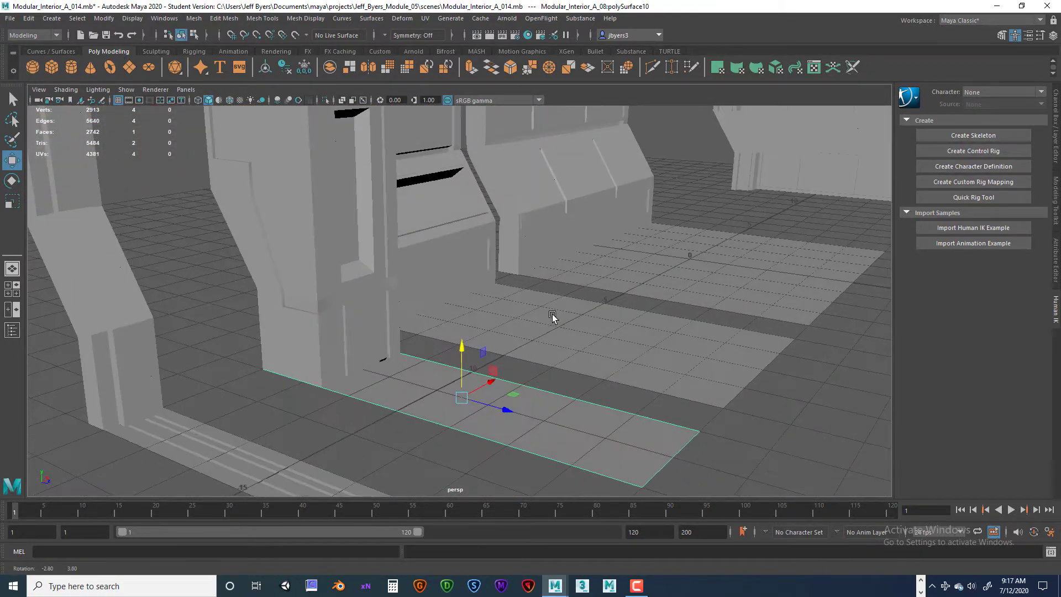
pyautogui.keyDown('alt'); pyautogui.moveTo(552, 314); pyautogui.dragTo(614, 297, button='middle'); pyautogui.keyUp('alt')
pyautogui.keyDown('alt'); pyautogui.moveTo(615, 297); pyautogui.dragTo(598, 313); pyautogui.keyUp('alt')
pyautogui.keyDown('alt'); pyautogui.moveTo(599, 312); pyautogui.dragTo(567, 281, button='middle'); pyautogui.keyUp('alt')
pyautogui.keyDown('alt'); pyautogui.moveTo(567, 281); pyautogui.dragTo(520, 330); pyautogui.keyUp('alt')
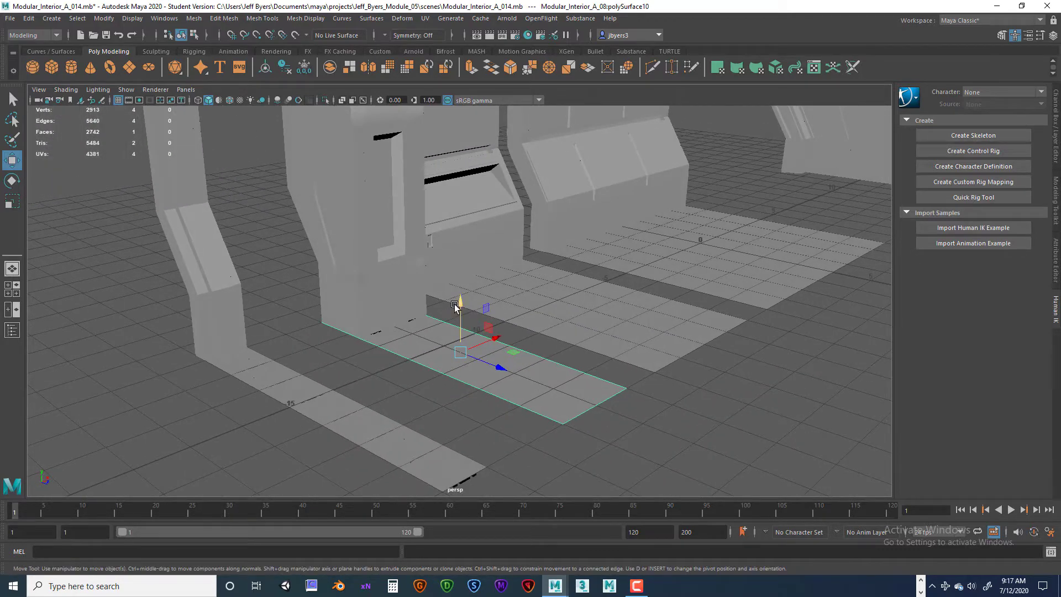
# Try lowering the pillar's floor tile, and undo the move
pyautogui.moveTo(454, 305); pyautogui.dragTo(458, 368)
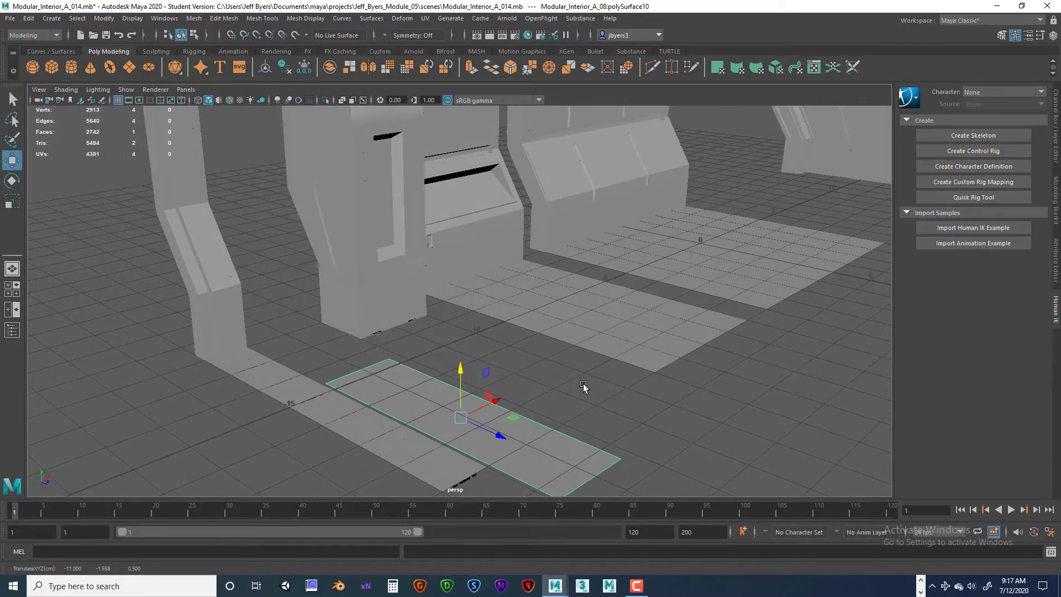
pyautogui.hotkey('ctrl', 'z')
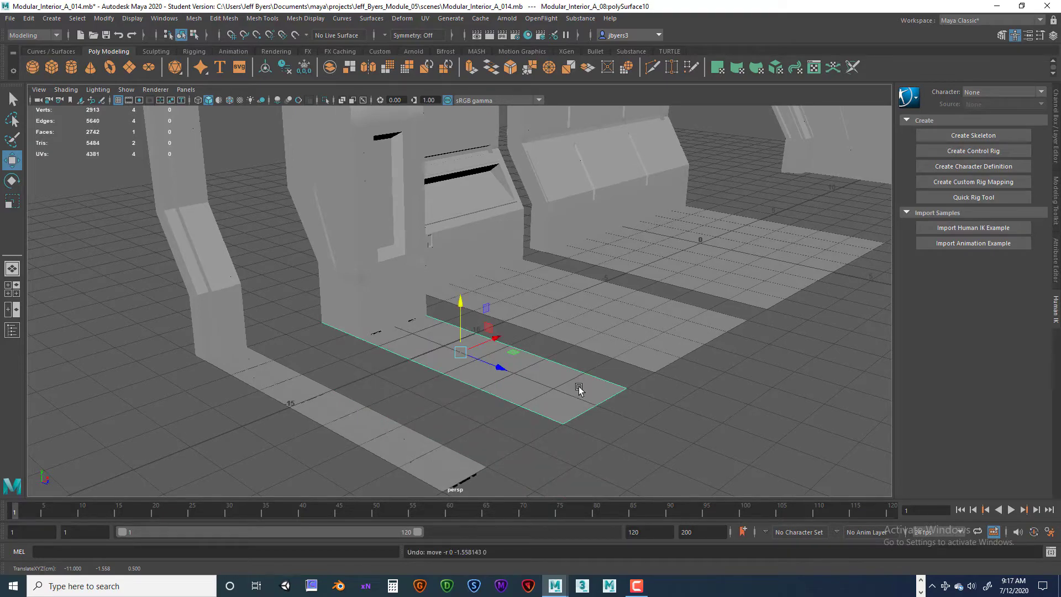
# Review the pillar, wall and ceiling modules together with their floor tiles from several distances and angles
pyautogui.keyDown('alt'); pyautogui.moveTo(610, 380); pyautogui.dragTo(635, 369); pyautogui.keyUp('alt')
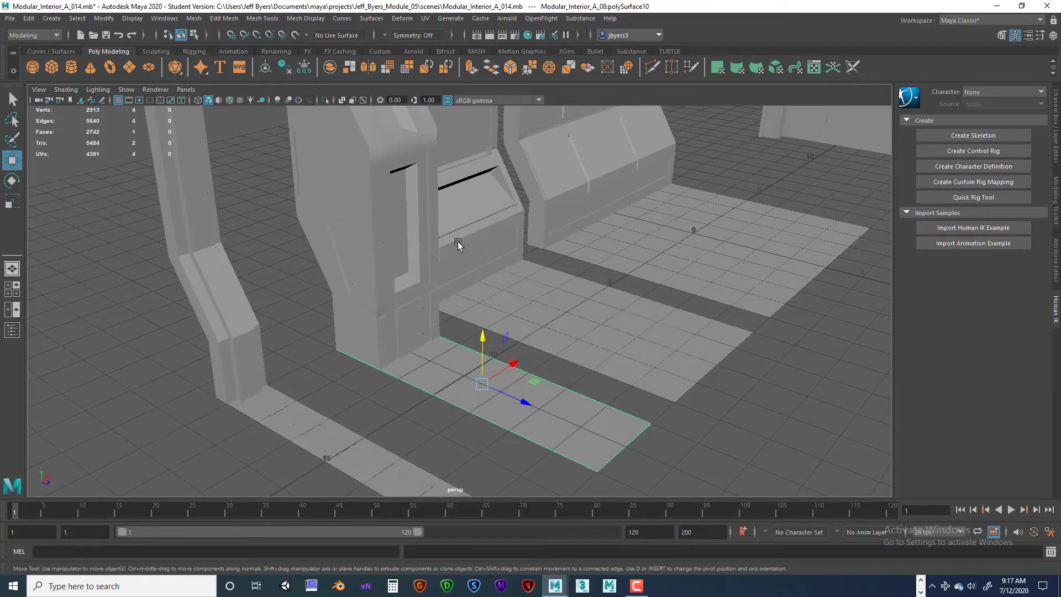
pyautogui.keyDown('alt'); pyautogui.moveTo(662, 321); pyautogui.dragTo(447, 247); pyautogui.keyUp('alt')
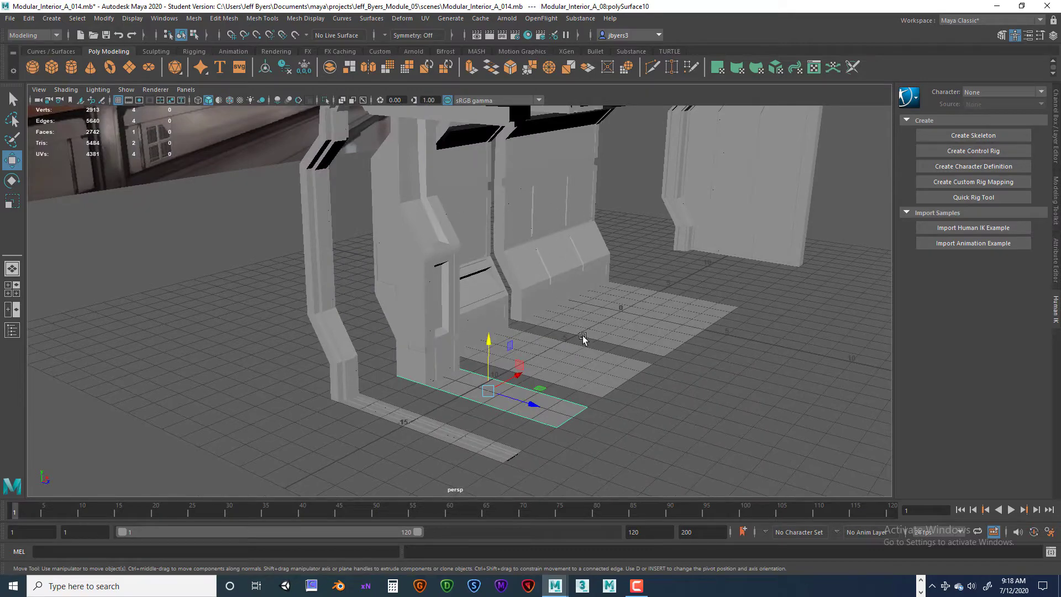
pyautogui.keyDown('alt'); pyautogui.moveTo(589, 338); pyautogui.dragTo(622, 345); pyautogui.keyUp('alt')
pyautogui.keyDown('alt'); pyautogui.moveTo(624, 346); pyautogui.dragTo(715, 362, button='right'); pyautogui.keyUp('alt')
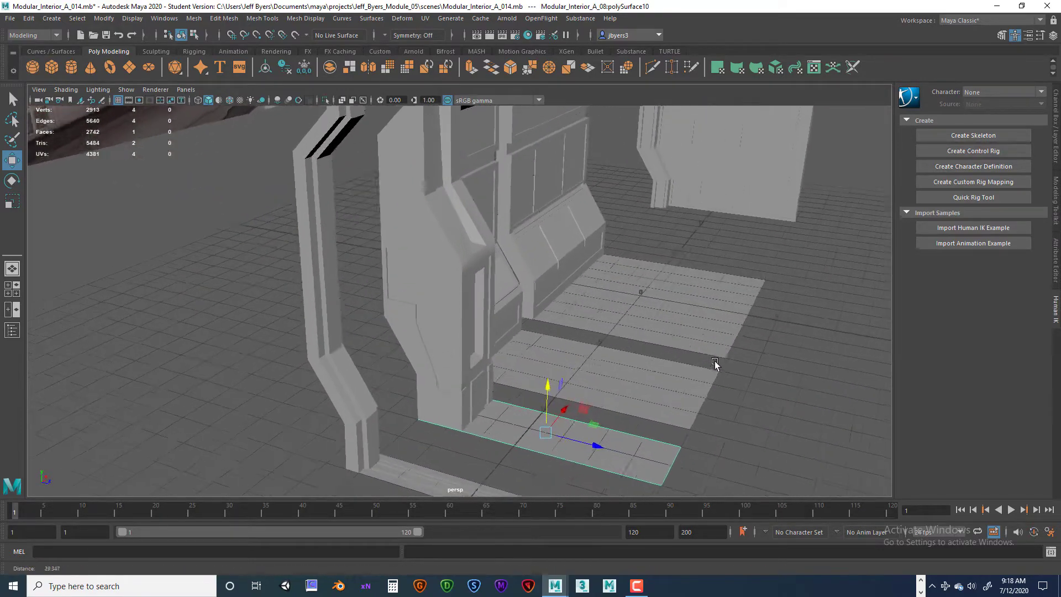
pyautogui.keyDown('alt'); pyautogui.moveTo(715, 360); pyautogui.dragTo(618, 310); pyautogui.keyUp('alt')
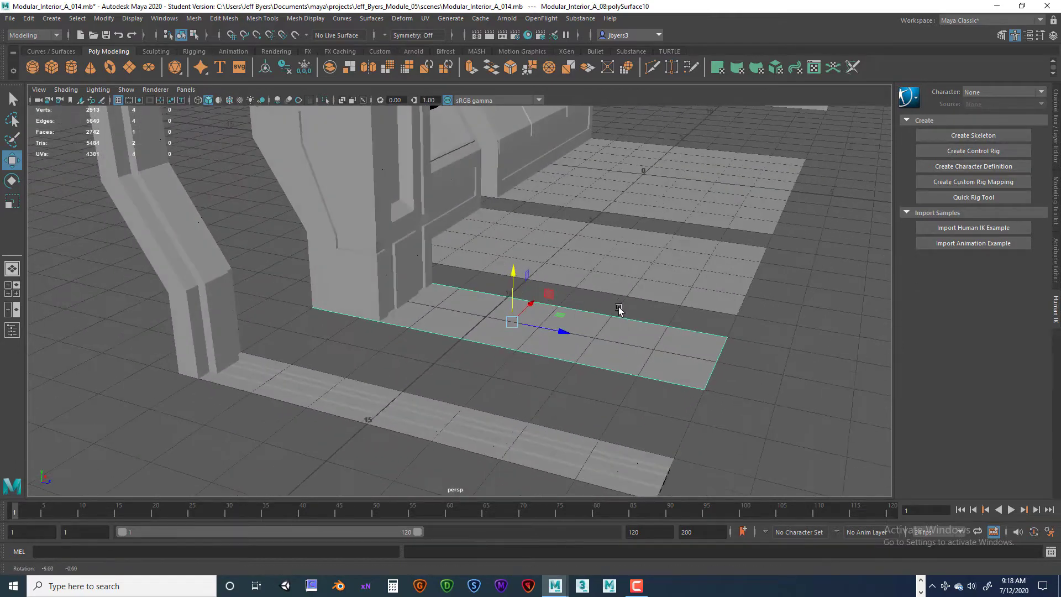
pyautogui.keyDown('alt'); pyautogui.moveTo(618, 310); pyautogui.dragTo(552, 271, button='right'); pyautogui.keyUp('alt')
pyautogui.keyDown('alt'); pyautogui.moveTo(552, 271); pyautogui.dragTo(557, 406, button='middle'); pyautogui.keyUp('alt')
pyautogui.keyDown('alt'); pyautogui.moveTo(557, 405); pyautogui.dragTo(564, 364); pyautogui.keyUp('alt')
pyautogui.keyDown('alt'); pyautogui.moveTo(379, 333); pyautogui.dragTo(417, 343); pyautogui.keyUp('alt')
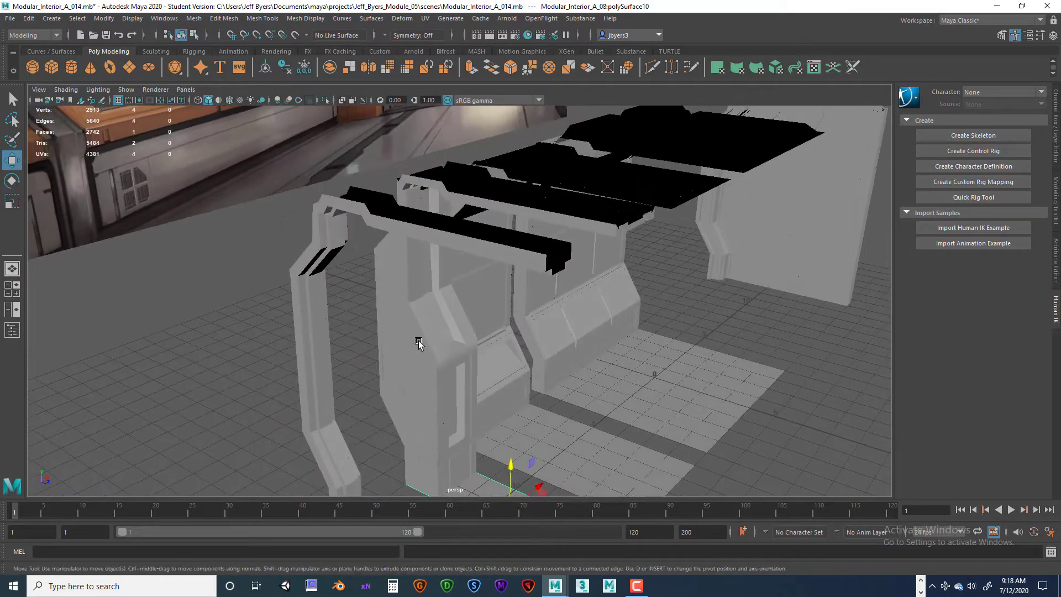
pyautogui.keyDown('alt'); pyautogui.moveTo(416, 343); pyautogui.dragTo(475, 298, button='right'); pyautogui.keyUp('alt')
pyautogui.keyDown('alt'); pyautogui.moveTo(547, 380); pyautogui.dragTo(553, 320); pyautogui.keyUp('alt')
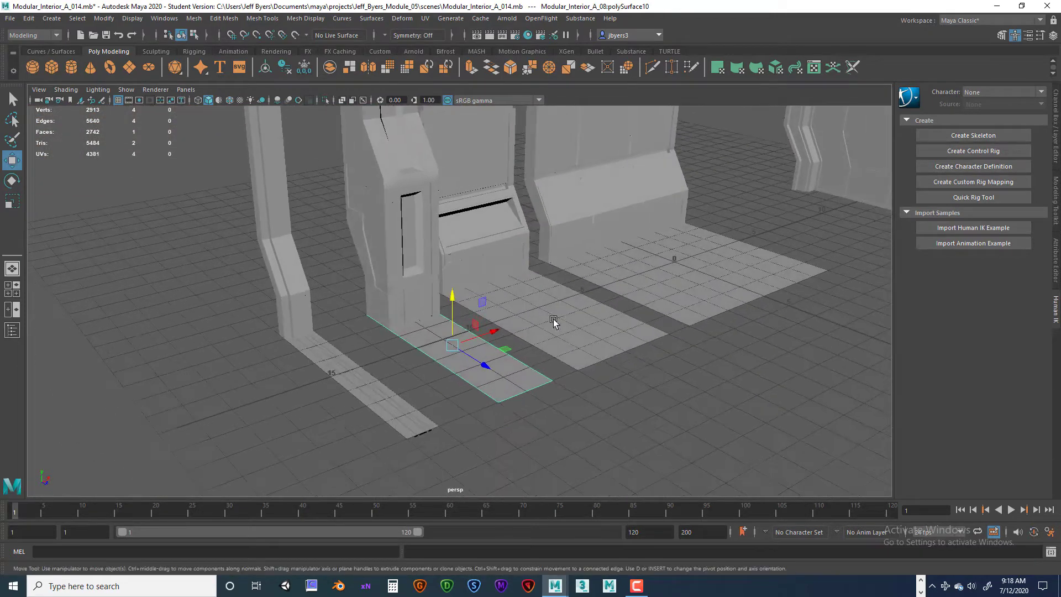
# Inspect the pillar's plain floor tile up close, from the pillar base to its free end
pyautogui.moveTo(479, 378)
pyautogui.keyDown('alt'); pyautogui.mouseDown()
pyautogui.moveTo(531, 384)
pyautogui.moveTo(501, 379)
pyautogui.mouseUp(); pyautogui.keyUp('alt')
pyautogui.scroll(5, 554, 378)
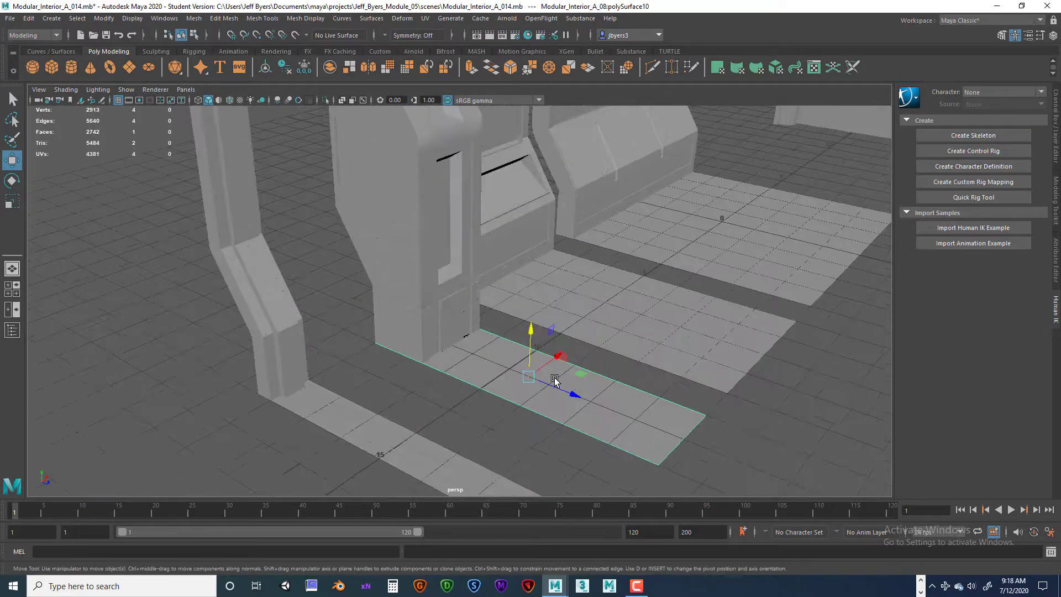
pyautogui.keyDown('alt'); pyautogui.moveTo(557, 382); pyautogui.dragTo(522, 322, button='middle'); pyautogui.keyUp('alt')
pyautogui.keyDown('alt'); pyautogui.moveTo(532, 350); pyautogui.dragTo(655, 380, button='right'); pyautogui.keyUp('alt')
pyautogui.keyDown('alt'); pyautogui.moveTo(656, 379); pyautogui.dragTo(580, 364); pyautogui.keyUp('alt')
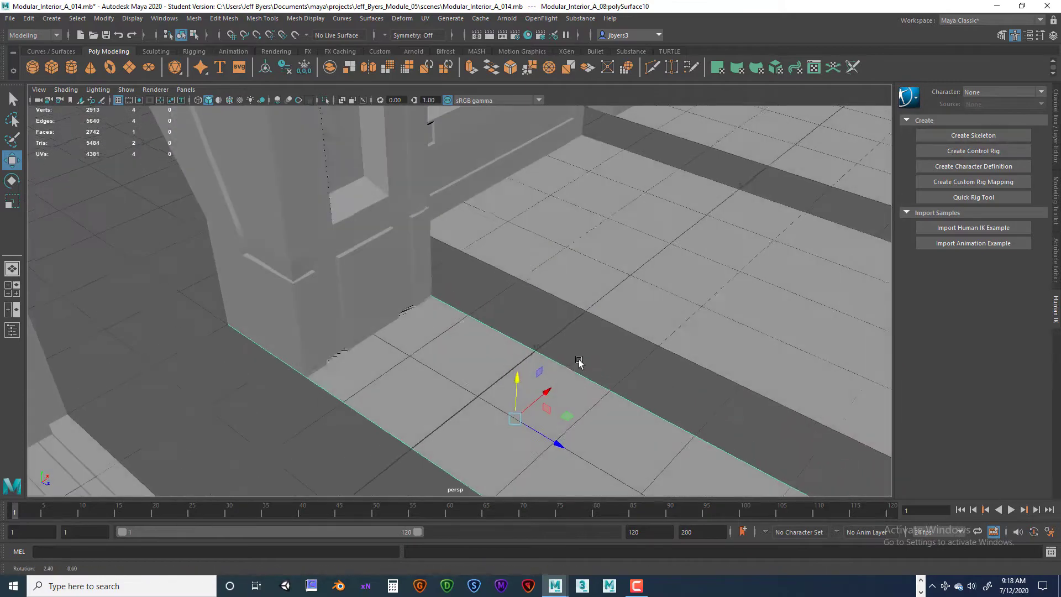
pyautogui.keyDown('alt'); pyautogui.moveTo(581, 365); pyautogui.dragTo(585, 294, button='middle'); pyautogui.keyUp('alt')
pyautogui.keyDown('alt'); pyautogui.moveTo(585, 293); pyautogui.dragTo(608, 343, button='right'); pyautogui.keyUp('alt')
pyautogui.keyDown('alt'); pyautogui.moveTo(609, 344); pyautogui.dragTo(556, 334); pyautogui.keyUp('alt')
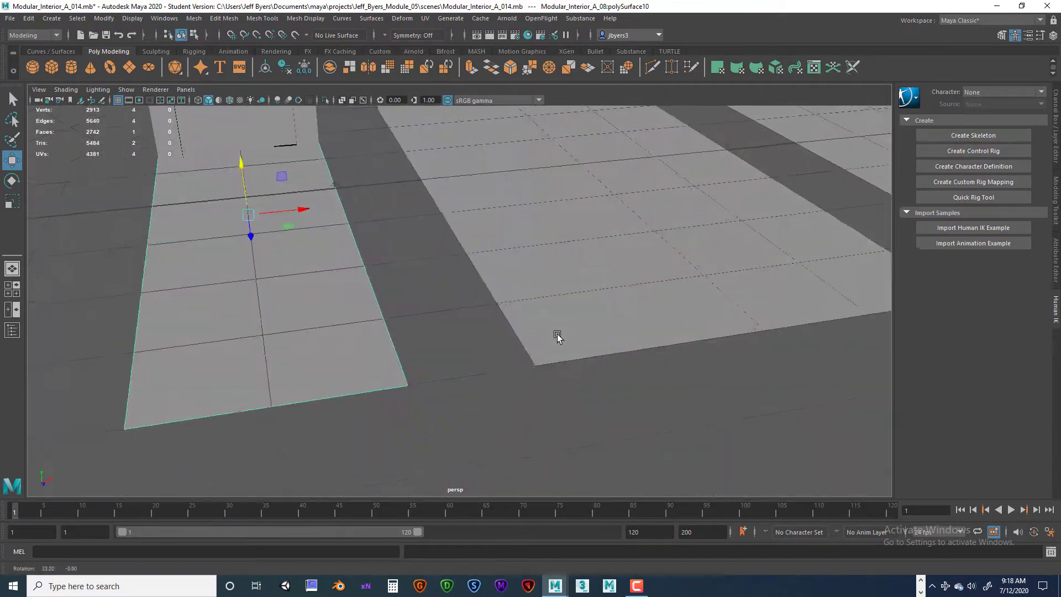
pyautogui.keyDown('alt'); pyautogui.moveTo(556, 334); pyautogui.dragTo(637, 267, button='middle'); pyautogui.keyUp('alt')
pyautogui.keyDown('alt'); pyautogui.moveTo(614, 261); pyautogui.dragTo(646, 296); pyautogui.keyUp('alt')
pyautogui.keyDown('alt'); pyautogui.moveTo(647, 296); pyautogui.dragTo(476, 296, button='right'); pyautogui.keyUp('alt')
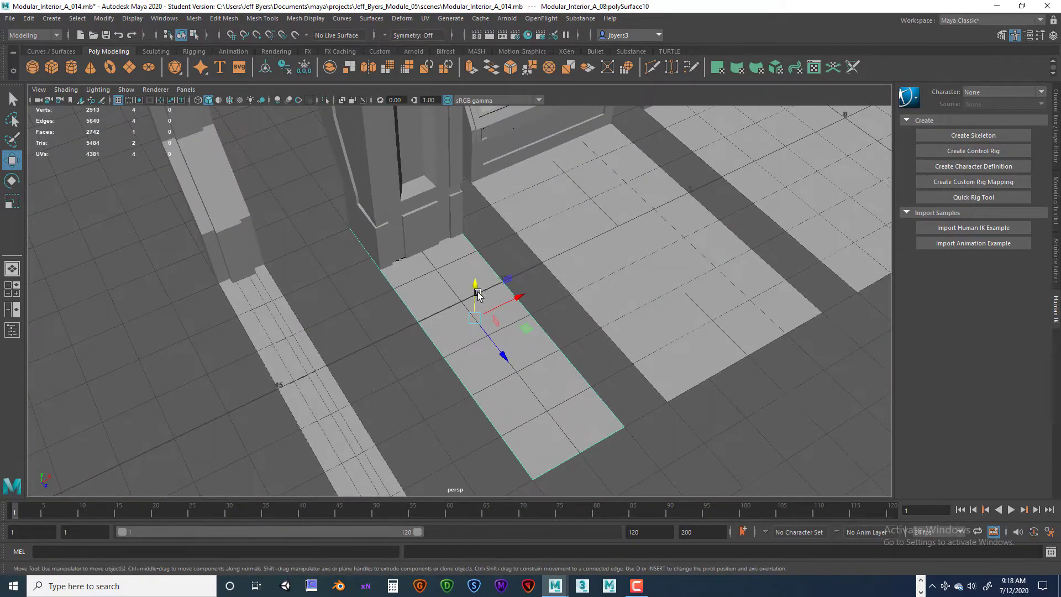
# Compare the grooved floor strip and the module set with the floor shown in the concept image
pyautogui.keyDown('alt'); pyautogui.moveTo(476, 297); pyautogui.dragTo(453, 260, button='middle'); pyautogui.keyUp('alt')
pyautogui.keyDown('alt'); pyautogui.moveTo(568, 329); pyautogui.dragTo(514, 319, button='right'); pyautogui.keyUp('alt')
pyautogui.keyDown('alt'); pyautogui.moveTo(515, 281); pyautogui.dragTo(564, 249); pyautogui.keyUp('alt')
pyautogui.keyDown('alt'); pyautogui.moveTo(563, 249); pyautogui.dragTo(452, 237, button='right'); pyautogui.keyUp('alt')
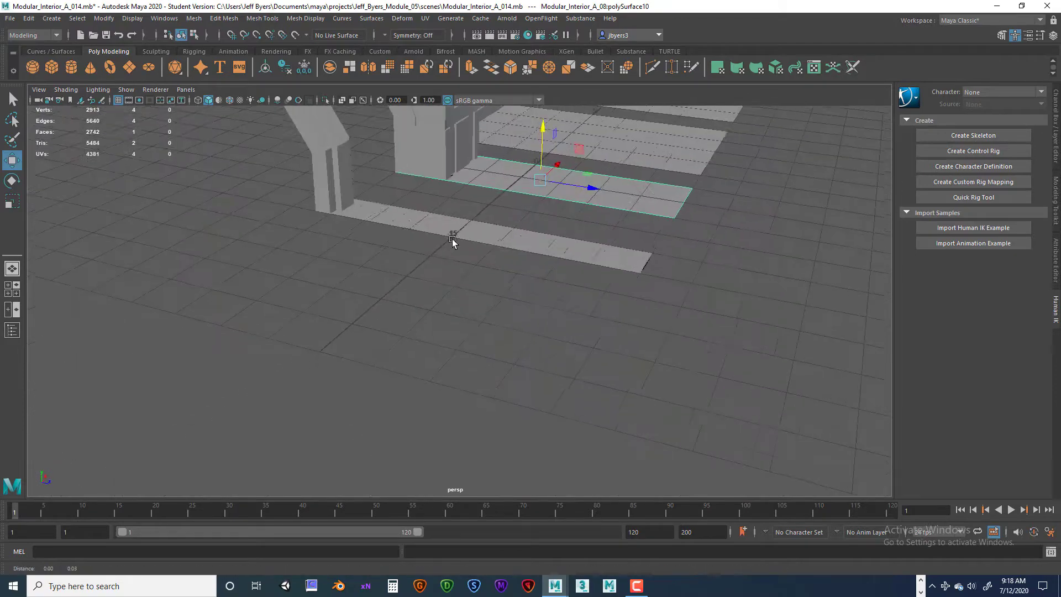
pyautogui.keyDown('alt'); pyautogui.moveTo(453, 237); pyautogui.dragTo(447, 351, button='middle'); pyautogui.keyUp('alt')
pyautogui.keyDown('alt'); pyautogui.moveTo(447, 350); pyautogui.dragTo(521, 335); pyautogui.keyUp('alt')
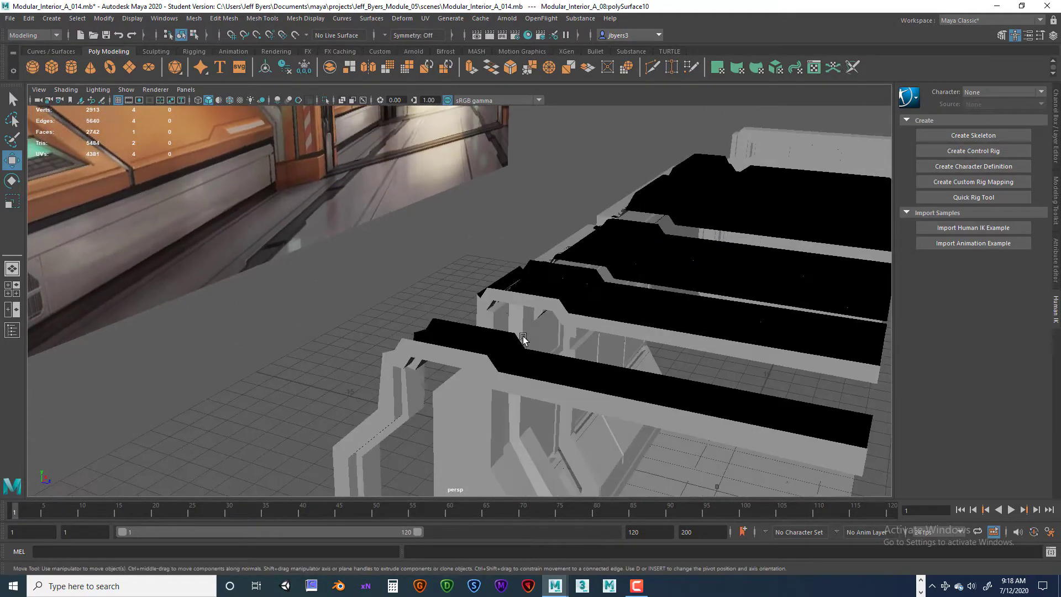
pyautogui.keyDown('alt'); pyautogui.moveTo(521, 336); pyautogui.dragTo(378, 313, button='right'); pyautogui.keyUp('alt')
pyautogui.keyDown('alt'); pyautogui.moveTo(378, 313); pyautogui.dragTo(439, 332, button='middle'); pyautogui.keyUp('alt')
pyautogui.keyDown('alt'); pyautogui.moveTo(441, 330); pyautogui.dragTo(435, 335); pyautogui.keyUp('alt')
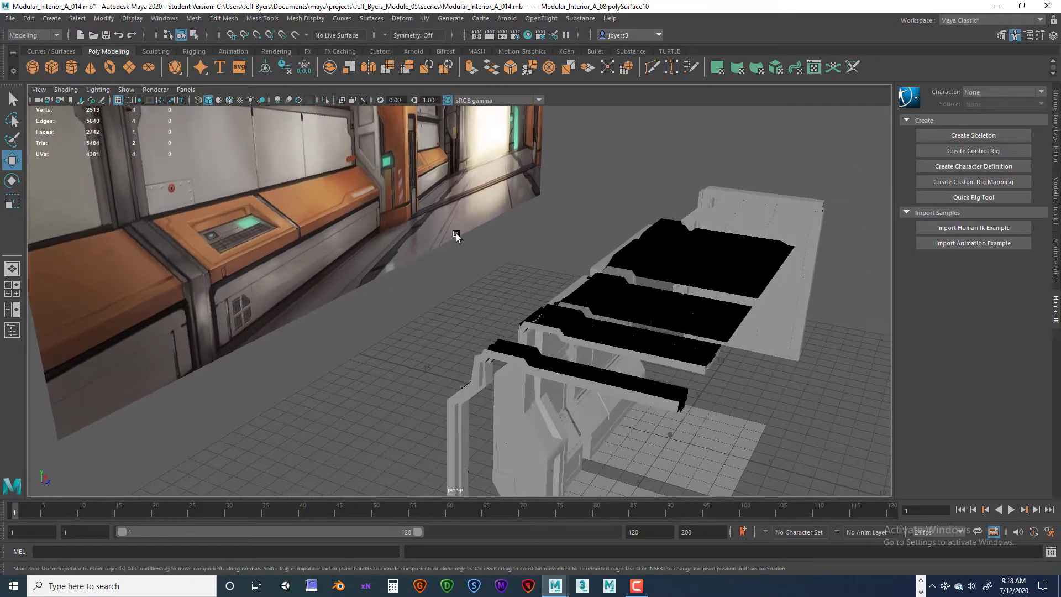
# Insert two lengthwise edge loops close to the pillar floor tile's long edge facing the grooved strip
pyautogui.keyDown('alt'); pyautogui.moveTo(562, 341); pyautogui.dragTo(585, 369); pyautogui.keyUp('alt')
pyautogui.keyDown('alt'); pyautogui.moveTo(585, 370); pyautogui.dragTo(504, 319, button='middle'); pyautogui.keyUp('alt')
pyautogui.scroll(5, 509, 308)
pyautogui.scroll(-5, 629, 303)
pyautogui.scroll(6, 585, 271)
pyautogui.scroll(4, 585, 271)
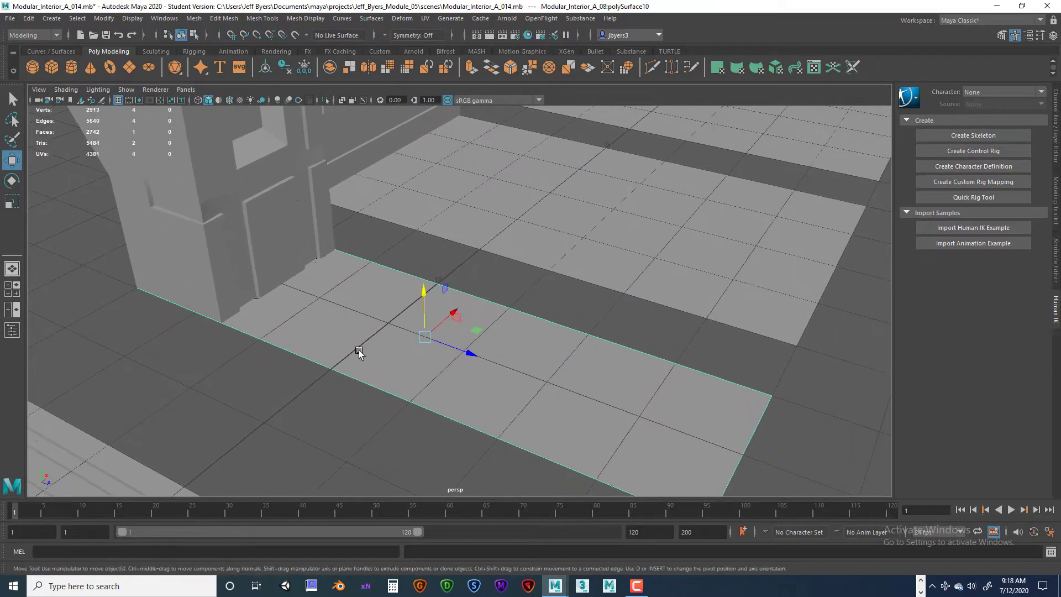
pyautogui.keyDown('shift'); pyautogui.moveTo(341, 292); pyautogui.dragTo(286, 311, button='right'); pyautogui.keyUp('shift')
pyautogui.keyDown('alt'); pyautogui.moveTo(702, 419); pyautogui.dragTo(717, 443); pyautogui.keyUp('alt')
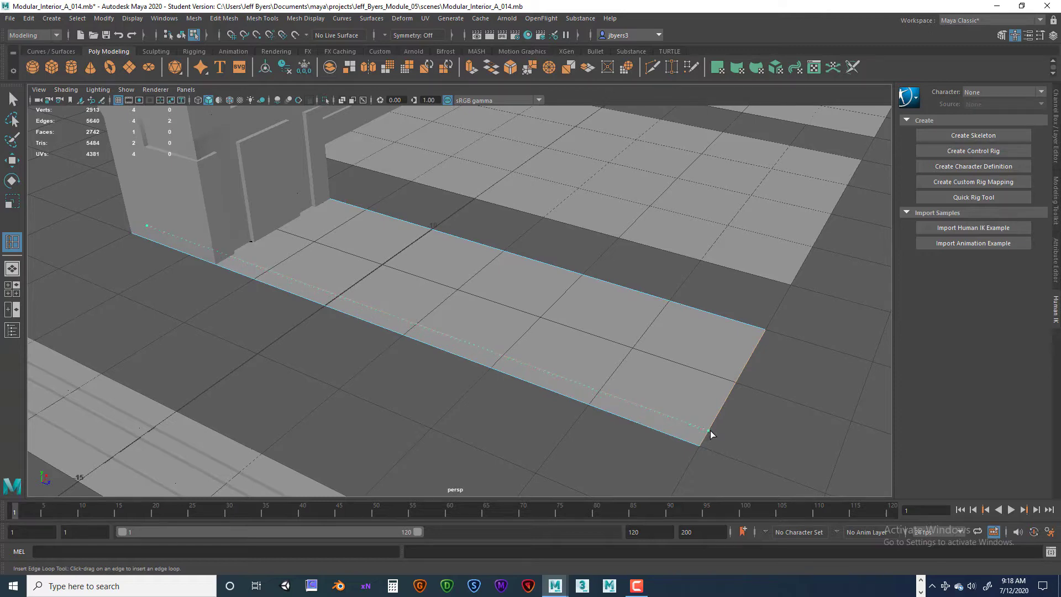
pyautogui.moveTo(710, 434); pyautogui.dragTo(704, 440)
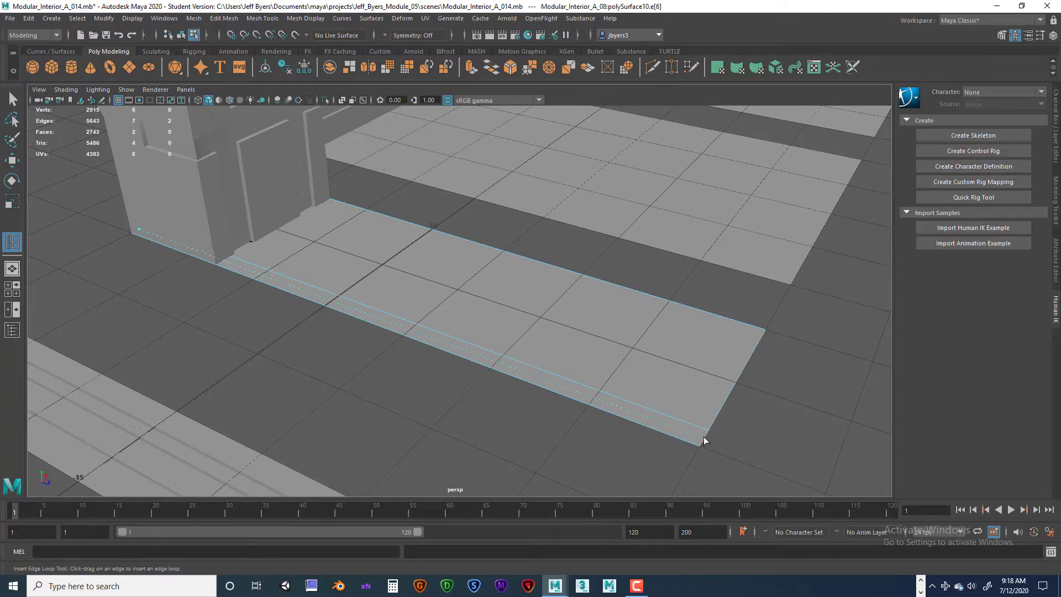
pyautogui.keyDown('alt'); pyautogui.moveTo(711, 434); pyautogui.dragTo(456, 333); pyautogui.keyUp('alt')
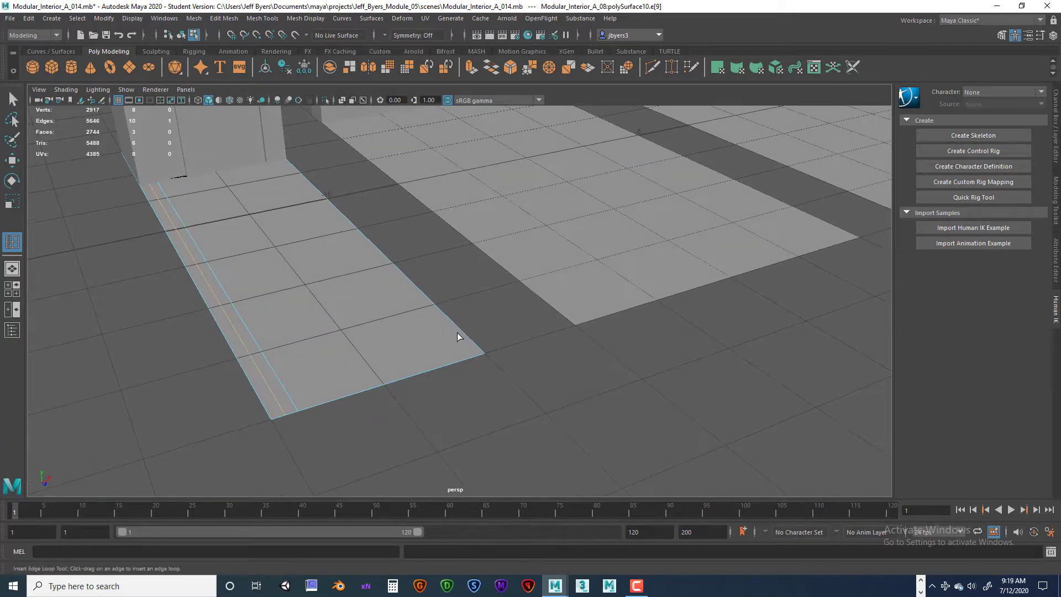
# Insert two matching lengthwise edge loops close to the floor tile's opposite long edge
pyautogui.keyDown('alt'); pyautogui.moveTo(480, 361); pyautogui.dragTo(491, 409, button='middle'); pyautogui.keyUp('alt')
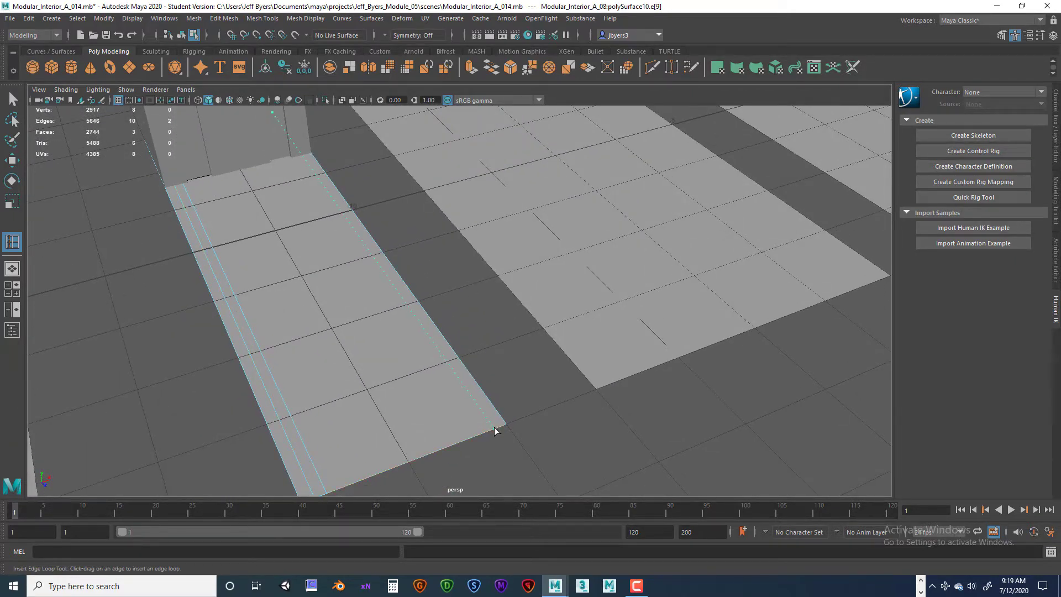
pyautogui.moveTo(493, 427); pyautogui.dragTo(483, 433)
pyautogui.click(483, 433)
pyautogui.keyDown('alt'); pyautogui.moveTo(489, 433); pyautogui.dragTo(529, 388); pyautogui.keyUp('alt')
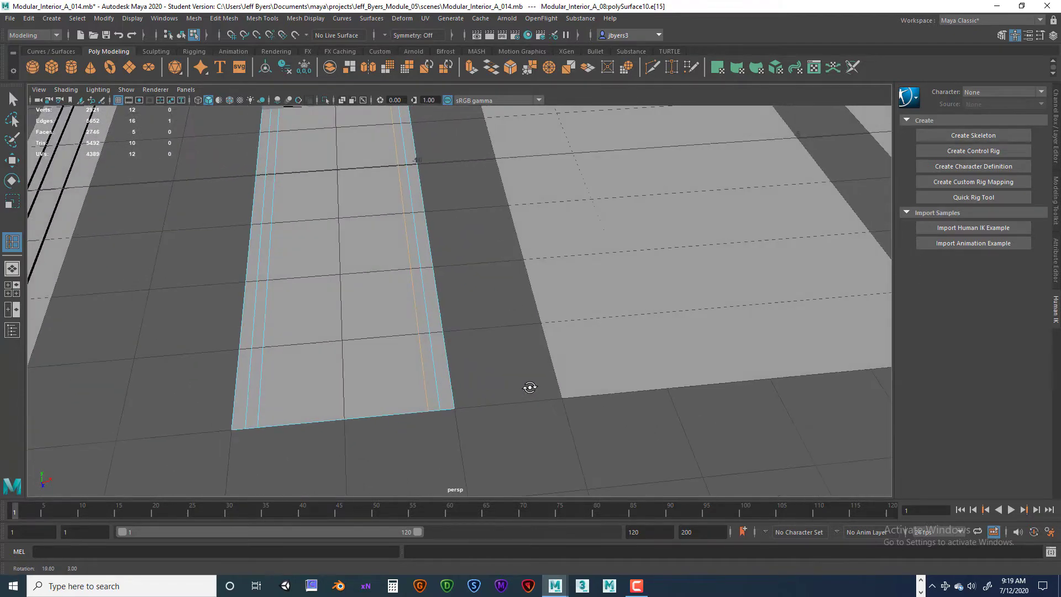
# Add a closely spaced pair of lengthwise edge loops further inward on each long side of the floor tile
pyautogui.keyDown('alt'); pyautogui.moveTo(461, 377); pyautogui.dragTo(486, 404); pyautogui.keyUp('alt')
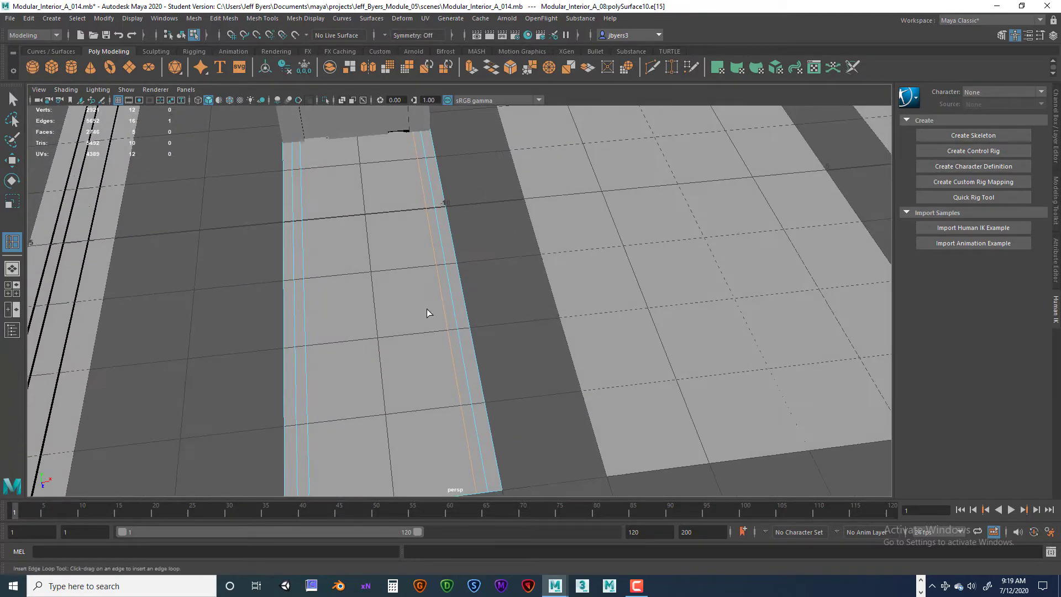
pyautogui.keyDown('alt'); pyautogui.moveTo(399, 279); pyautogui.dragTo(430, 313); pyautogui.keyUp('alt')
pyautogui.keyDown('alt'); pyautogui.moveTo(531, 315); pyautogui.dragTo(522, 278, button='middle'); pyautogui.keyUp('alt')
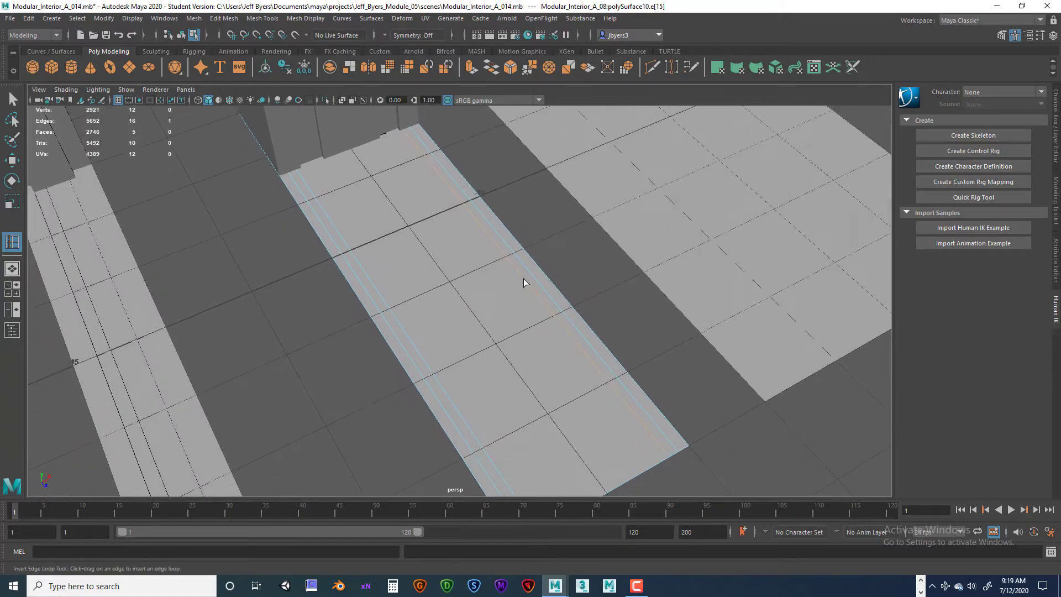
pyautogui.keyDown('alt'); pyautogui.moveTo(506, 307); pyautogui.dragTo(555, 355); pyautogui.keyUp('alt')
pyautogui.keyDown('alt'); pyautogui.moveTo(556, 355); pyautogui.dragTo(510, 332, button='middle'); pyautogui.keyUp('alt')
pyautogui.moveTo(511, 331)
pyautogui.keyDown('alt'); pyautogui.mouseDown()
pyautogui.moveTo(500, 336)
pyautogui.moveTo(499, 320)
pyautogui.moveTo(498, 367)
pyautogui.moveTo(439, 369)
pyautogui.moveTo(496, 326)
pyautogui.mouseUp(); pyautogui.keyUp('alt')
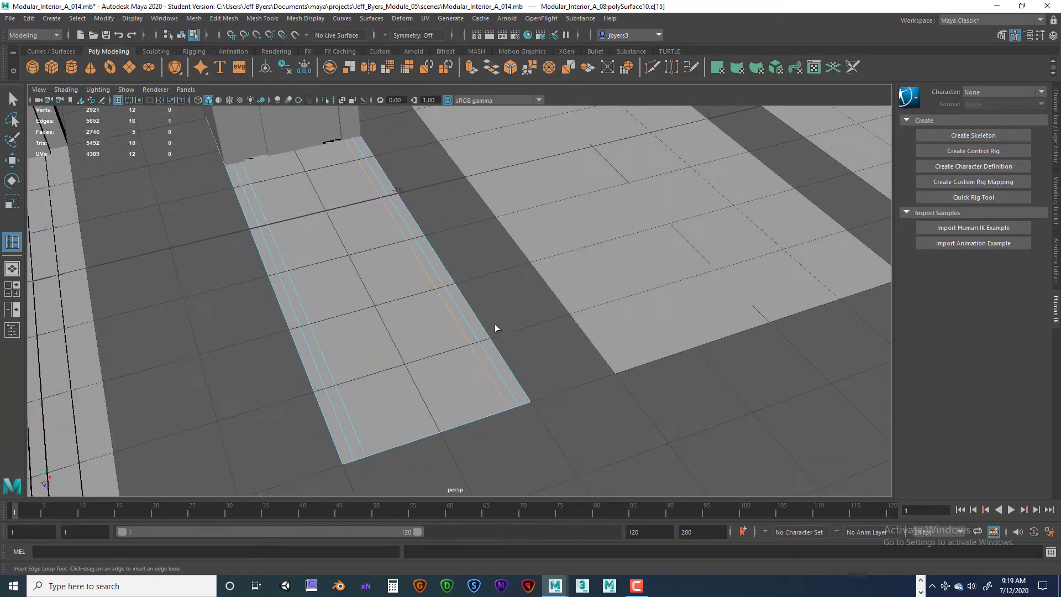
pyautogui.click(378, 453)
pyautogui.moveTo(380, 450); pyautogui.dragTo(381, 452)
pyautogui.moveTo(503, 411); pyautogui.dragTo(463, 397)
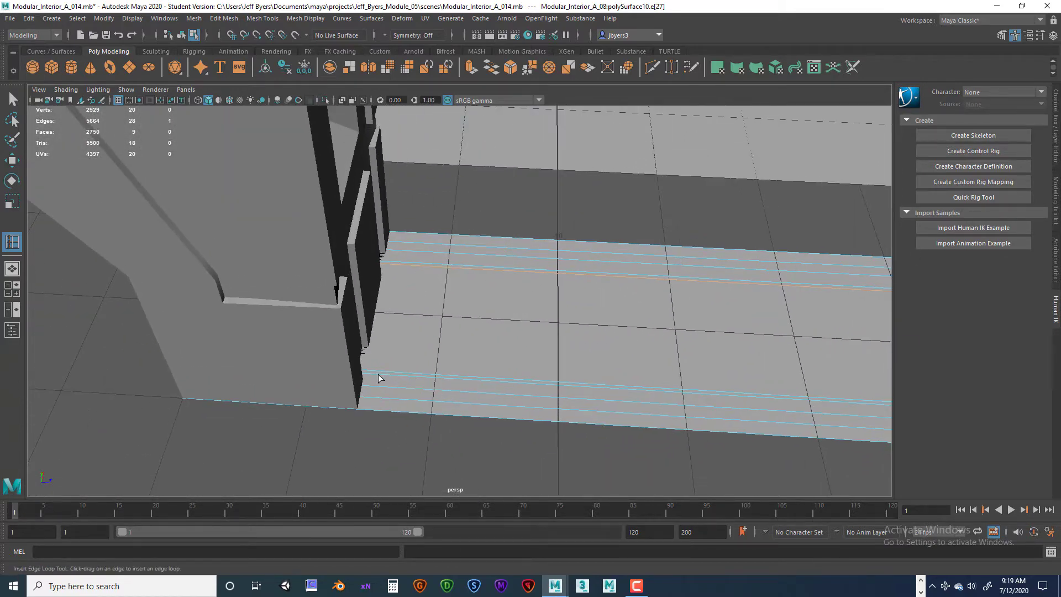
# Insert a close pair of crosswise edge loops near the pillar's base and another pair near the floor tile's free end
pyautogui.moveTo(385, 378); pyautogui.dragTo(387, 378)
pyautogui.keyDown('alt'); pyautogui.moveTo(524, 369); pyautogui.dragTo(509, 373, button='middle'); pyautogui.keyUp('alt')
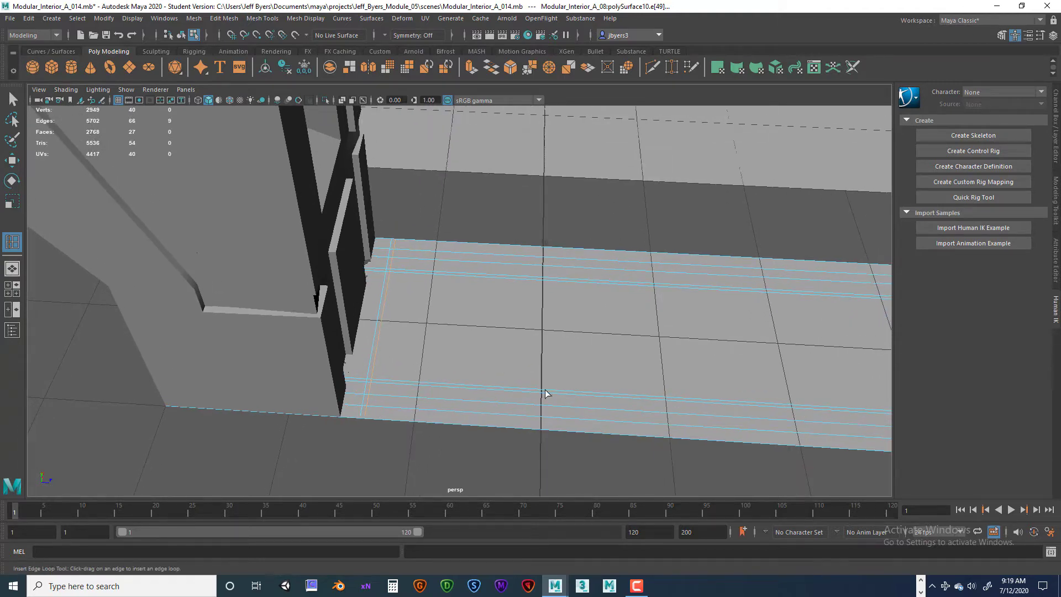
pyautogui.keyDown('alt'); pyautogui.moveTo(630, 385); pyautogui.dragTo(522, 368, button='middle'); pyautogui.keyUp('alt')
pyautogui.keyDown('alt'); pyautogui.moveTo(738, 371); pyautogui.dragTo(611, 370, button='middle'); pyautogui.keyUp('alt')
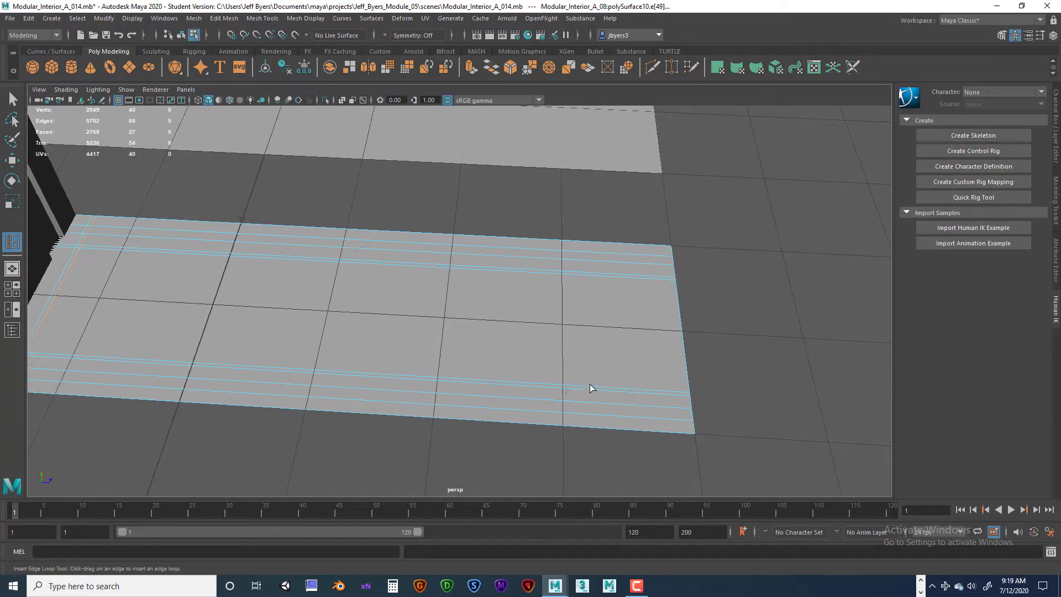
pyautogui.click(567, 388)
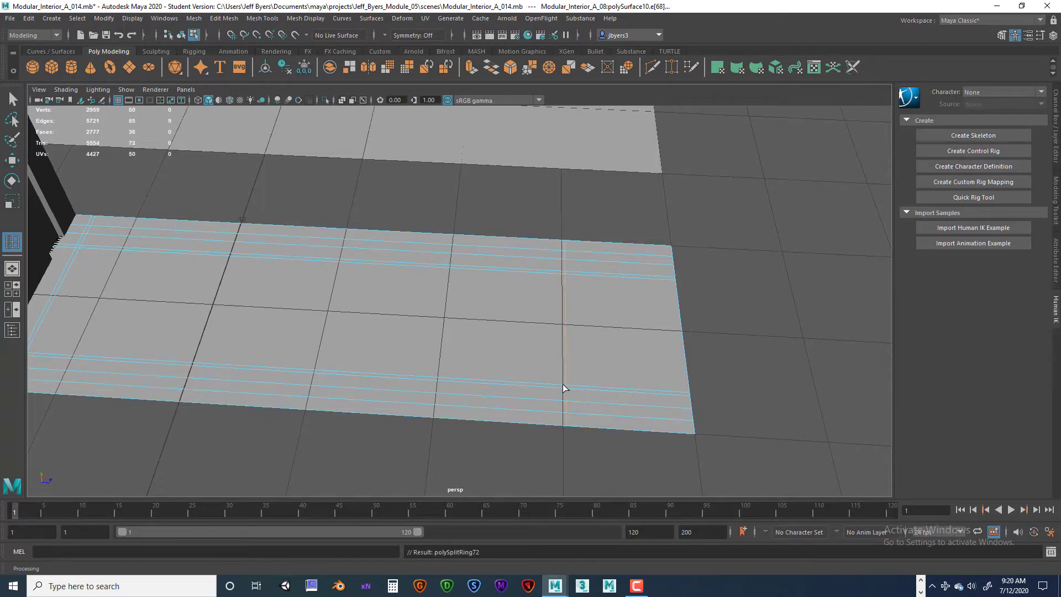
pyautogui.click(563, 388)
pyautogui.keyDown('alt'); pyautogui.moveTo(555, 399); pyautogui.dragTo(632, 396, button='middle'); pyautogui.keyUp('alt')
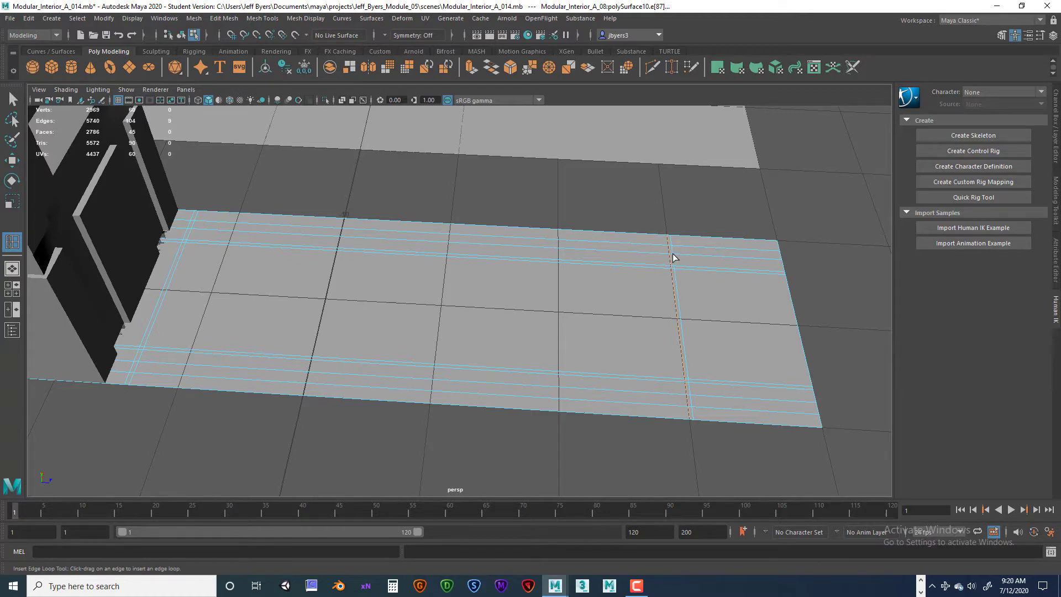
# Inspect the edge loop layout on the pillar's floor tile next to the grooved strip
pyautogui.keyDown('alt'); pyautogui.moveTo(691, 390); pyautogui.dragTo(617, 370); pyautogui.keyUp('alt')
pyautogui.keyDown('alt'); pyautogui.moveTo(616, 370); pyautogui.dragTo(727, 370, button='right'); pyautogui.keyUp('alt')
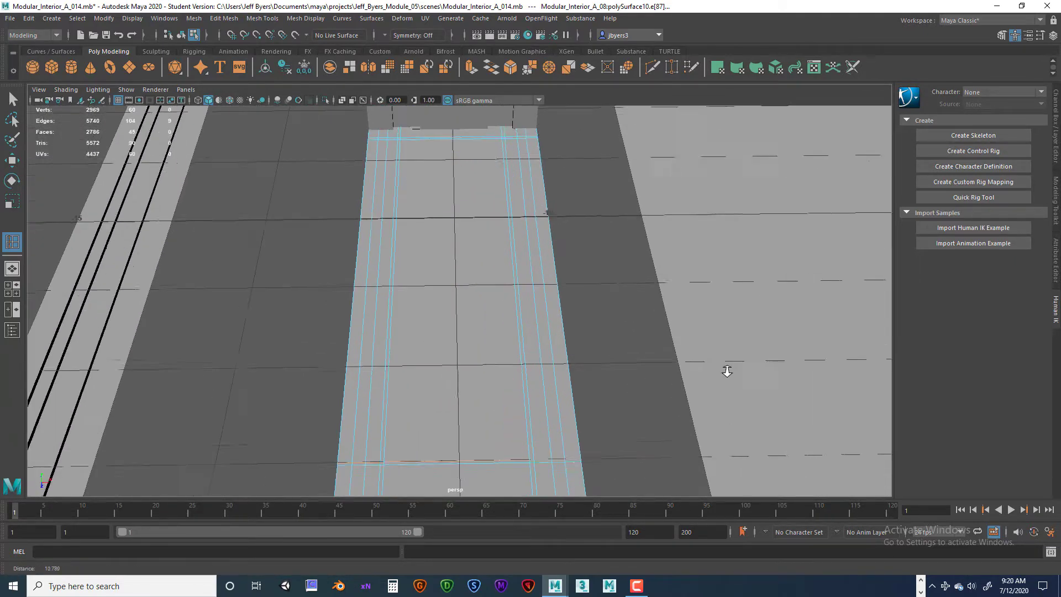
pyautogui.keyDown('alt'); pyautogui.moveTo(533, 325); pyautogui.dragTo(539, 286, button='middle'); pyautogui.keyUp('alt')
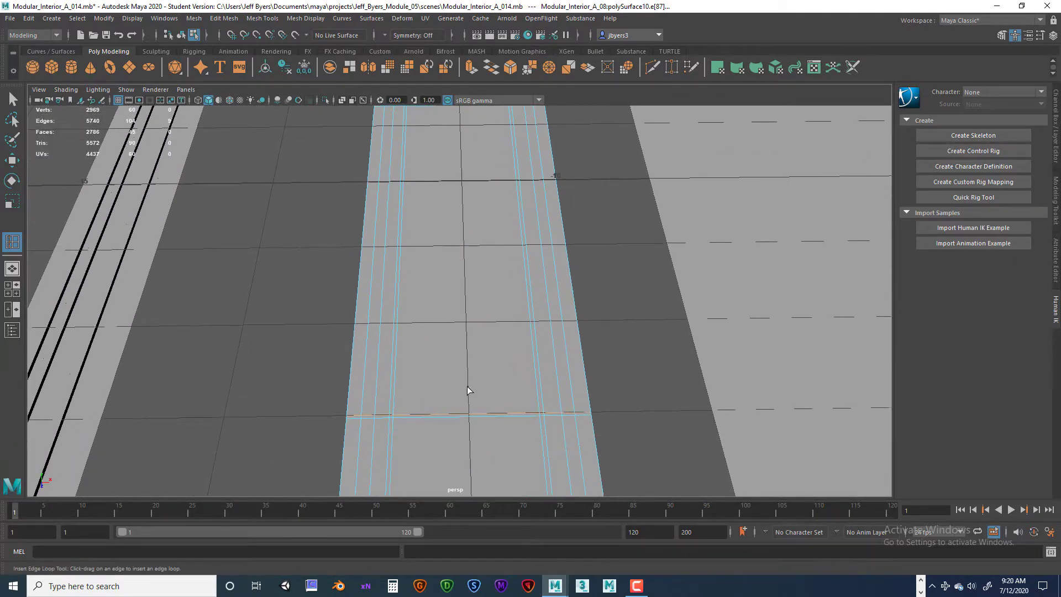
pyautogui.keyDown('alt'); pyautogui.moveTo(467, 387); pyautogui.dragTo(600, 418, button='middle'); pyautogui.keyUp('alt')
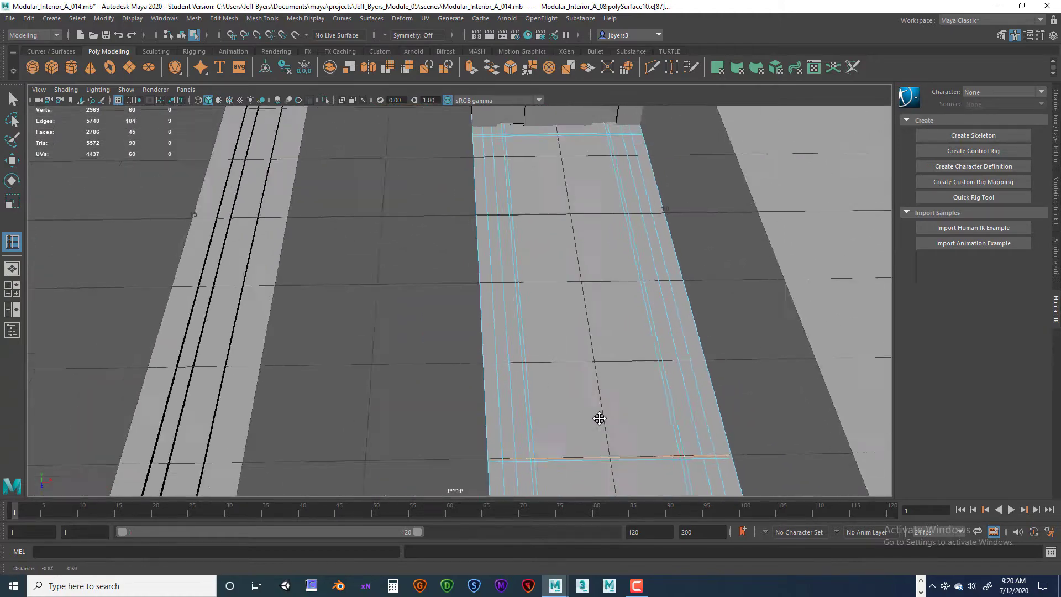
pyautogui.moveTo(600, 418)
pyautogui.keyDown('alt'); pyautogui.mouseDown()
pyautogui.moveTo(682, 414)
pyautogui.moveTo(639, 391)
pyautogui.moveTo(569, 476)
pyautogui.moveTo(618, 486)
pyautogui.moveTo(597, 420)
pyautogui.mouseUp(); pyautogui.keyUp('alt')
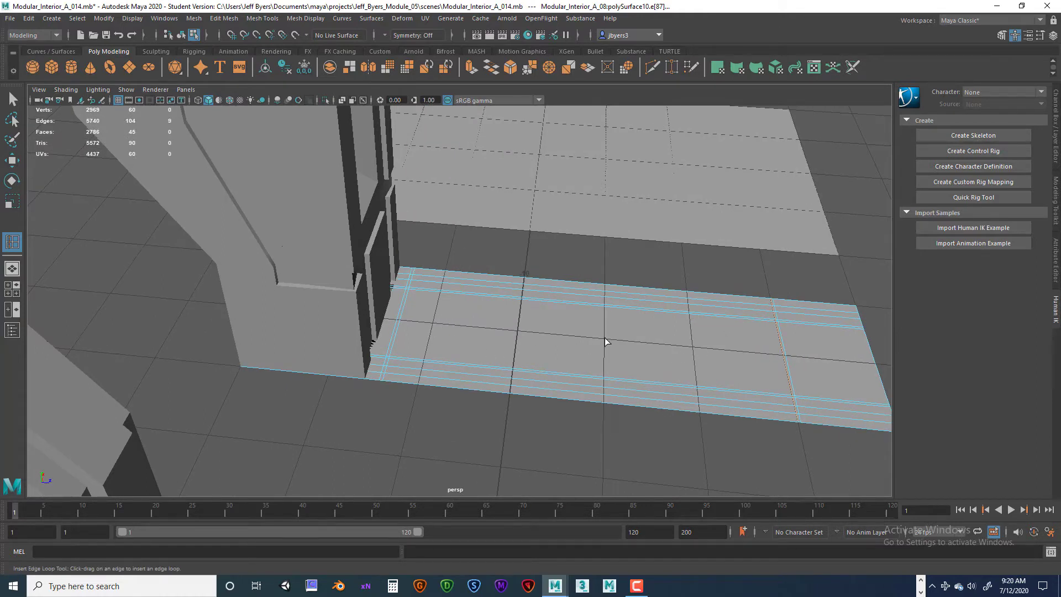
# Insert two more close pairs of crosswise edge loops across the middle stretch of the pillar's floor tile
pyautogui.click(691, 346)
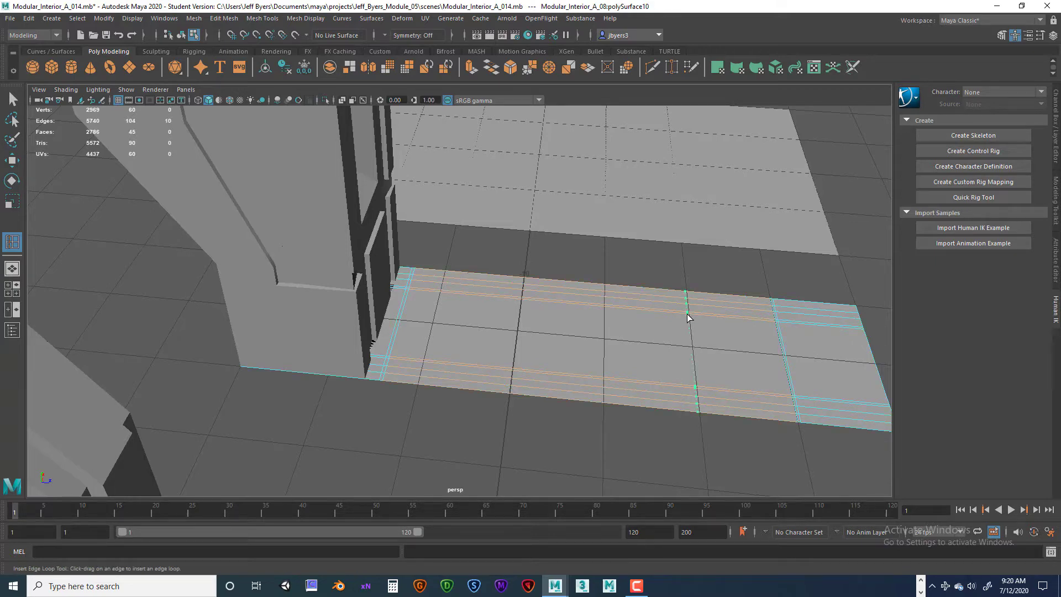
pyautogui.moveTo(686, 314); pyautogui.dragTo(686, 315)
pyautogui.keyDown('alt'); pyautogui.moveTo(686, 314); pyautogui.dragTo(663, 319); pyautogui.keyUp('alt')
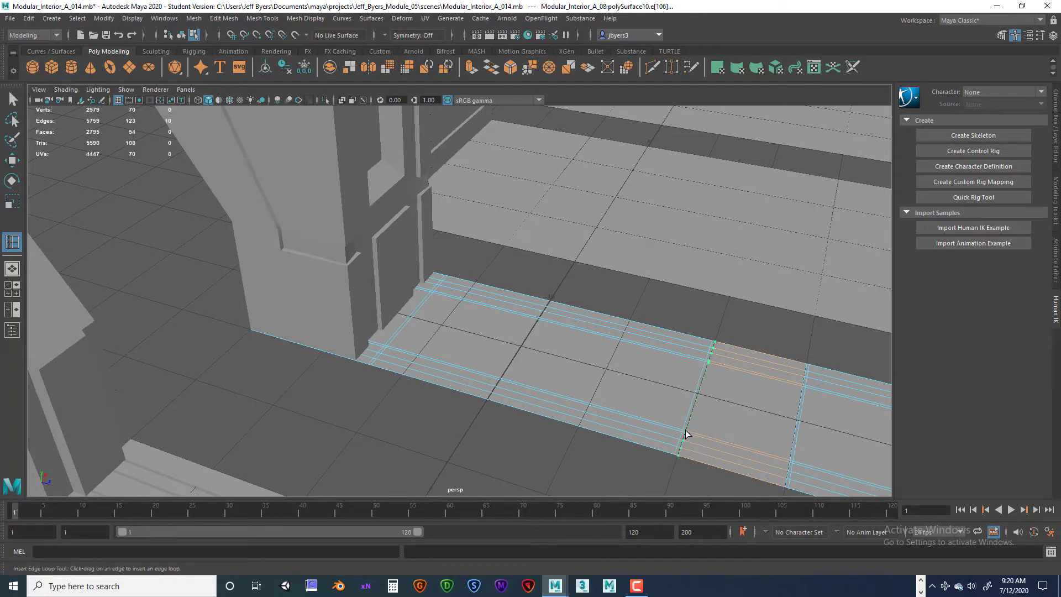
pyautogui.click(685, 434)
pyautogui.keyDown('alt'); pyautogui.moveTo(588, 417); pyautogui.dragTo(533, 354); pyautogui.keyUp('alt')
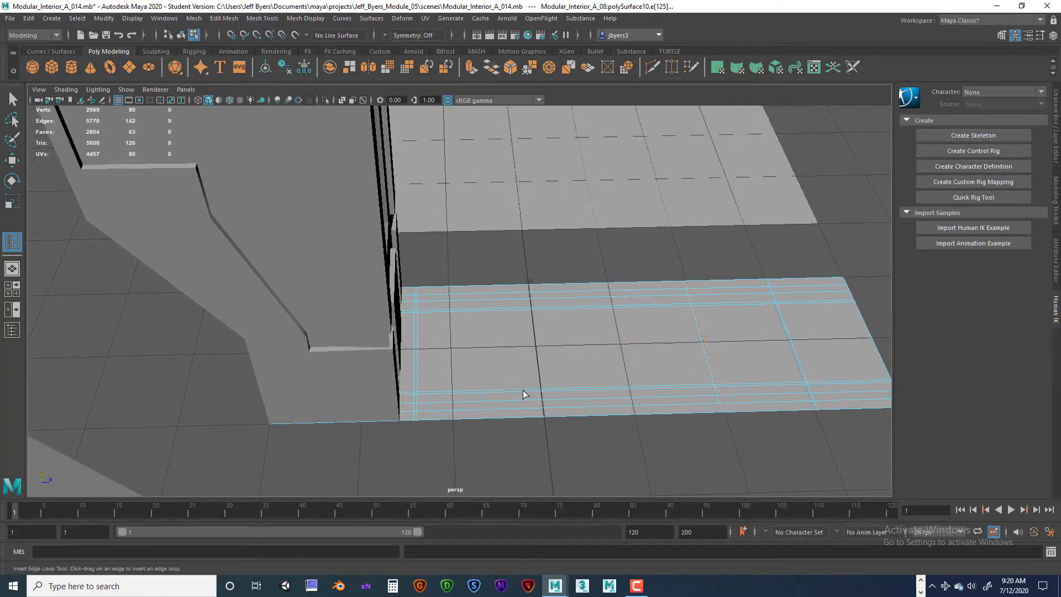
pyautogui.click(540, 393)
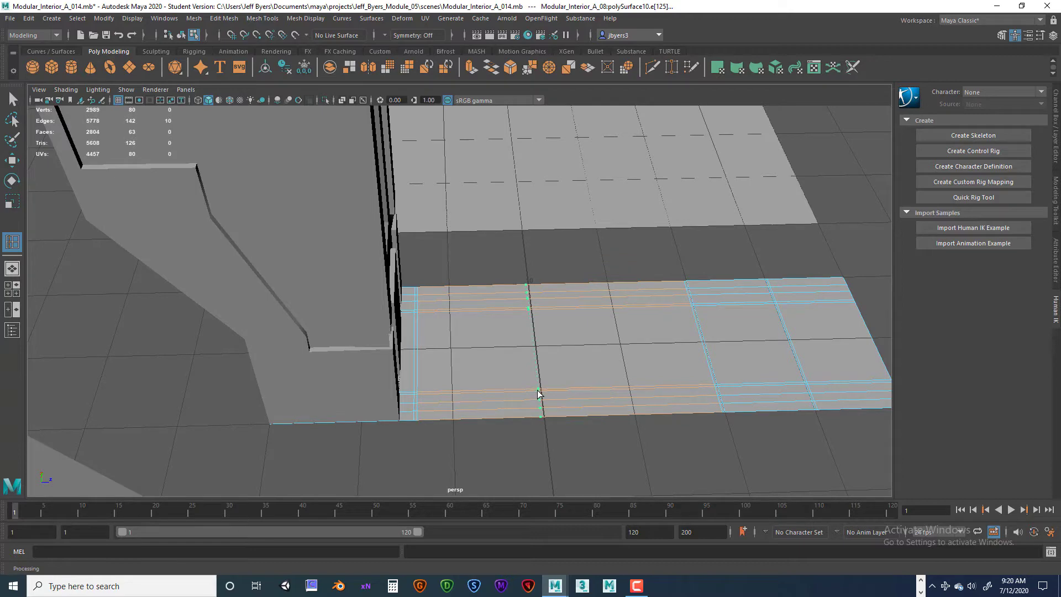
pyautogui.moveTo(539, 394); pyautogui.dragTo(584, 391)
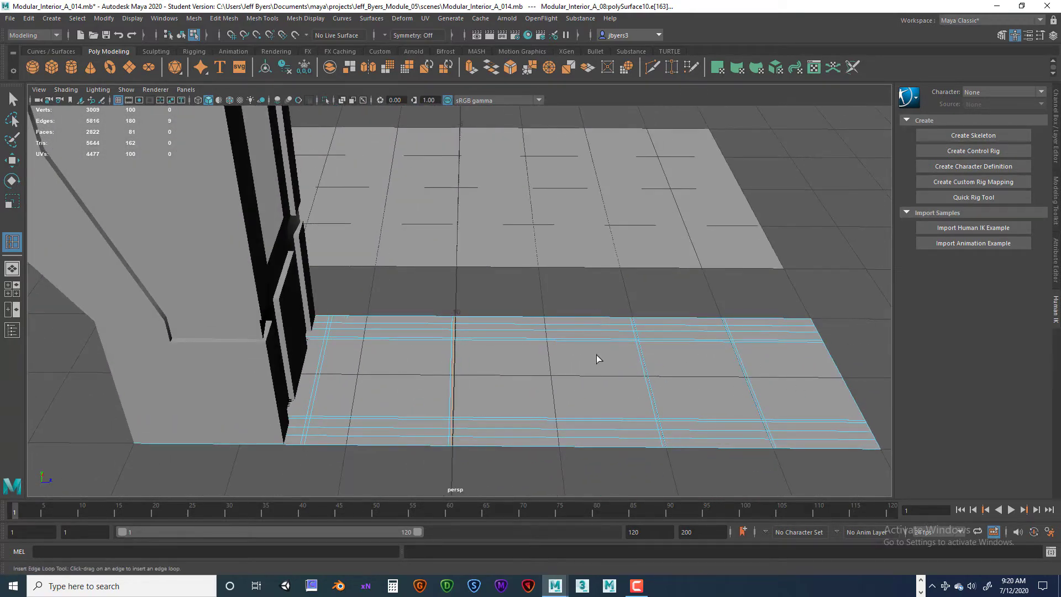
# Select the full lengthwise strip of faces between the two outer edge loops on one long side of the pillar's floor tile
pyautogui.keyDown('alt'); pyautogui.moveTo(409, 386); pyautogui.dragTo(389, 383); pyautogui.keyUp('alt')
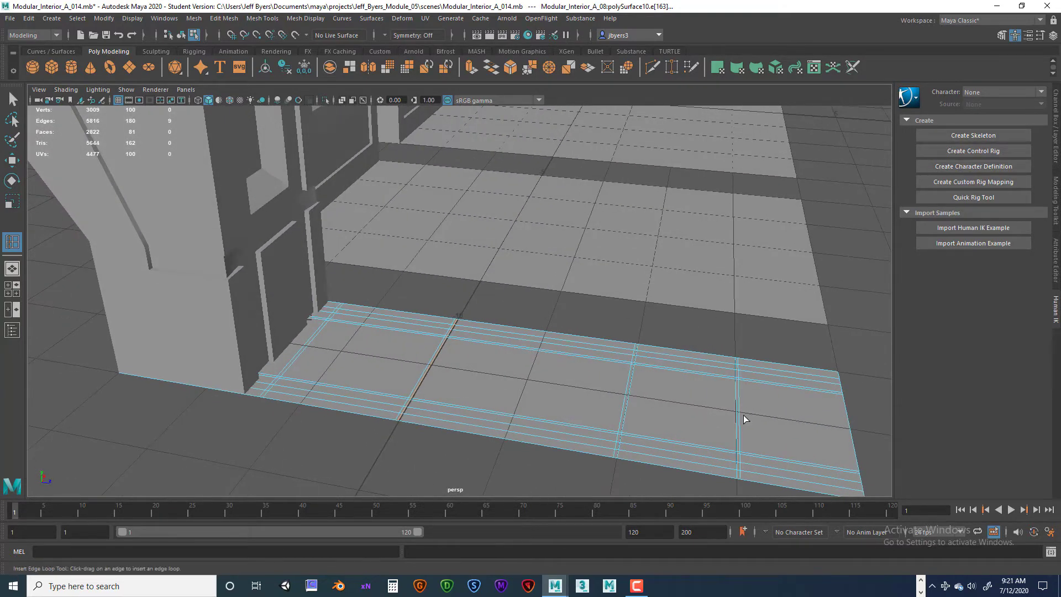
pyautogui.keyDown('alt'); pyautogui.moveTo(617, 407); pyautogui.dragTo(458, 372); pyautogui.keyUp('alt')
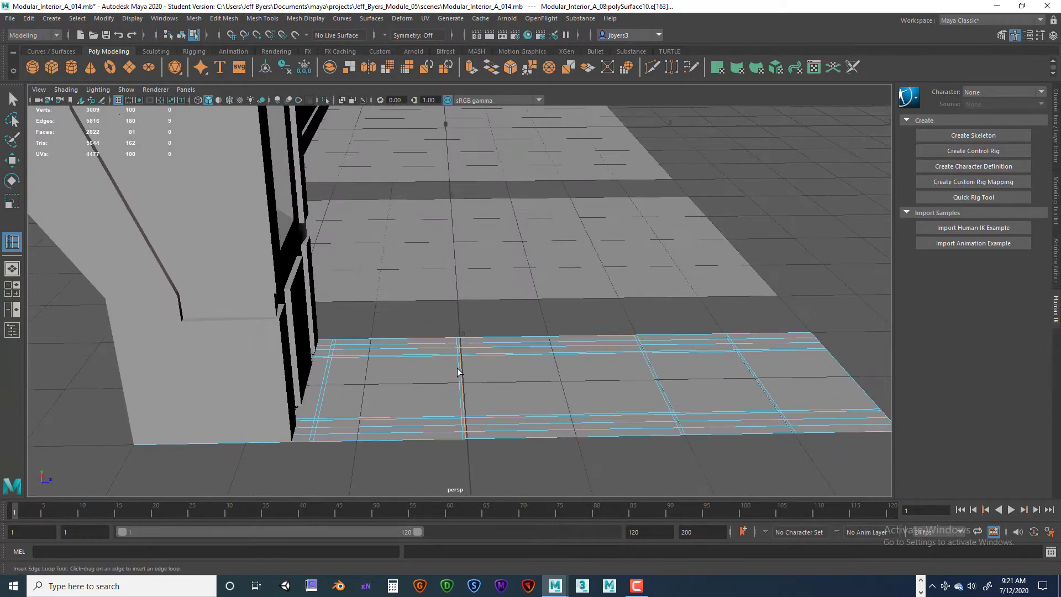
pyautogui.keyDown('alt'); pyautogui.moveTo(377, 373); pyautogui.dragTo(313, 391); pyautogui.keyUp('alt')
pyautogui.keyDown('alt'); pyautogui.moveTo(312, 344); pyautogui.dragTo(288, 379); pyautogui.keyUp('alt')
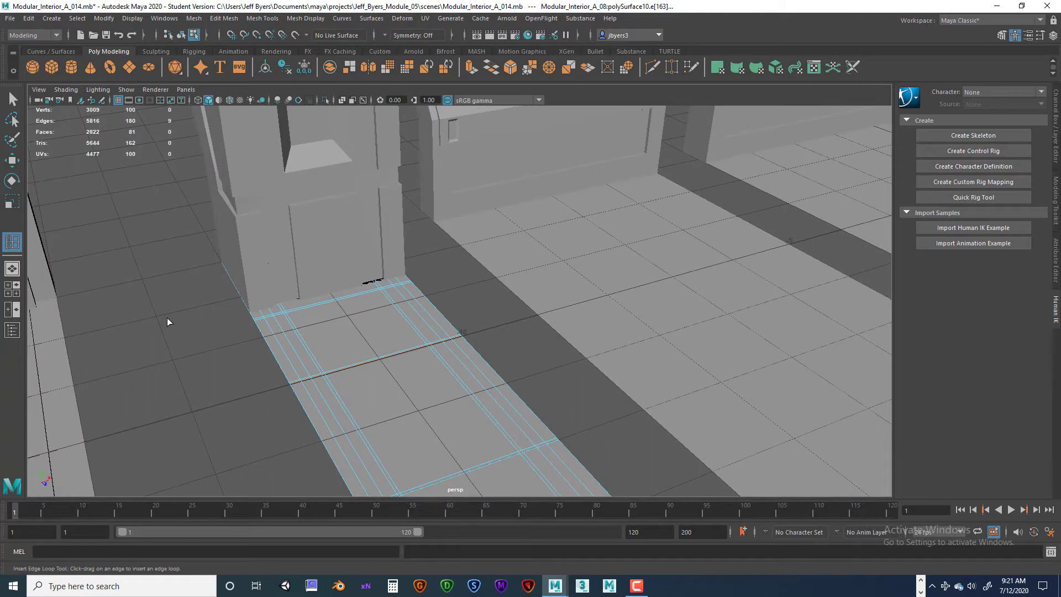
pyautogui.click(12, 99)
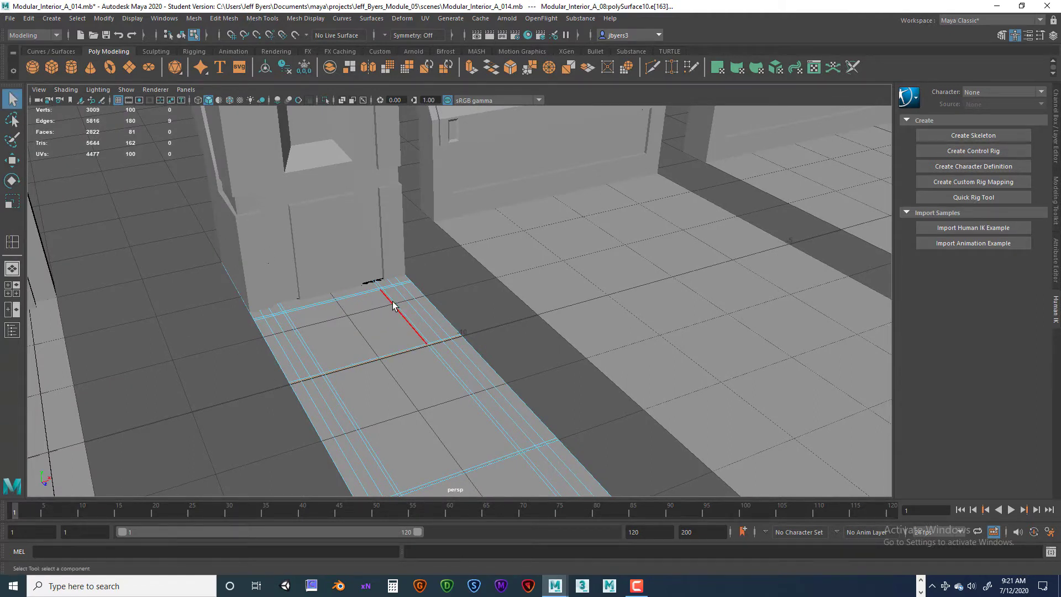
pyautogui.moveTo(393, 301); pyautogui.dragTo(399, 310, button='right')
pyautogui.scroll(-2, 389, 319)
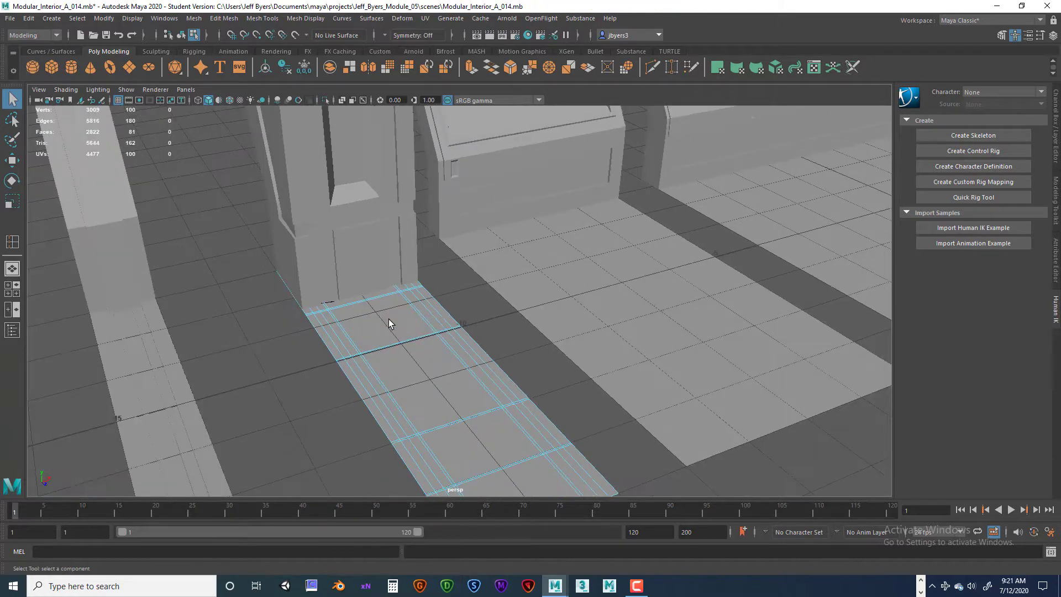
pyautogui.scroll(3, 389, 320)
pyautogui.keyDown('alt'); pyautogui.moveTo(365, 301); pyautogui.dragTo(409, 291, button='middle'); pyautogui.keyUp('alt')
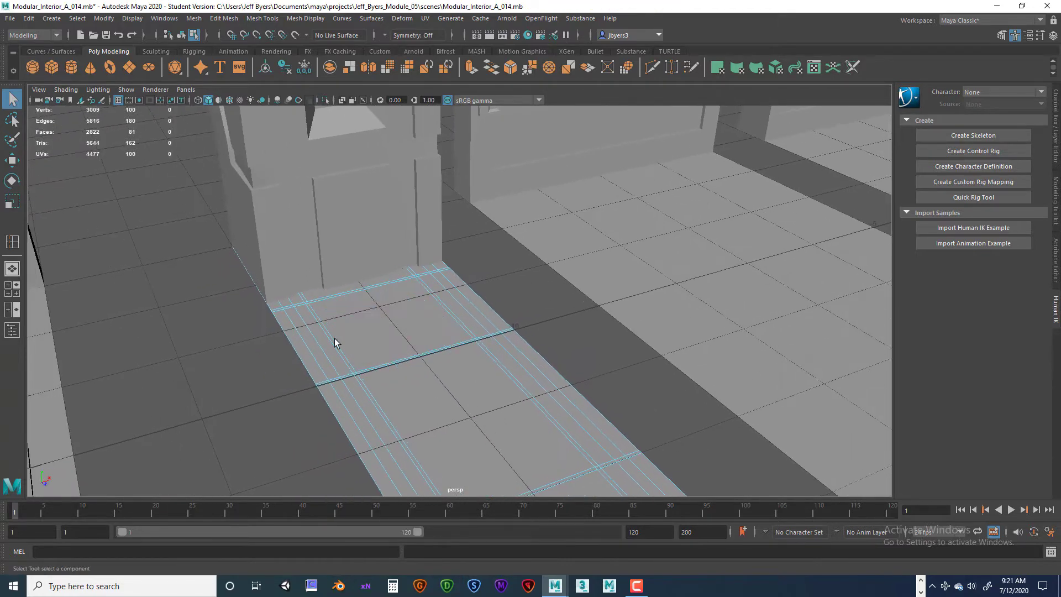
pyautogui.click(304, 323)
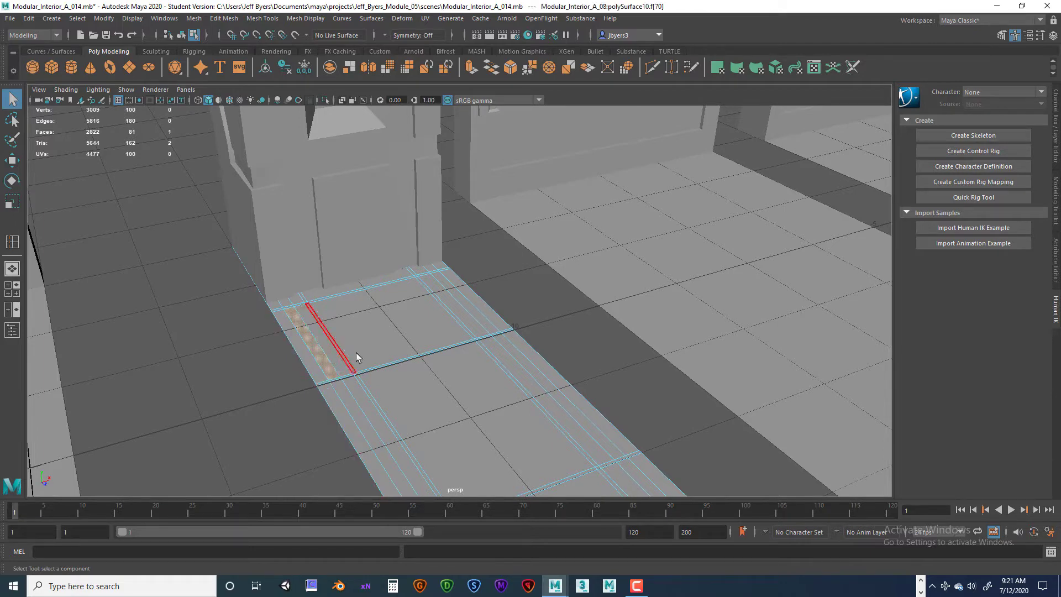
pyautogui.scroll(4, 373, 355)
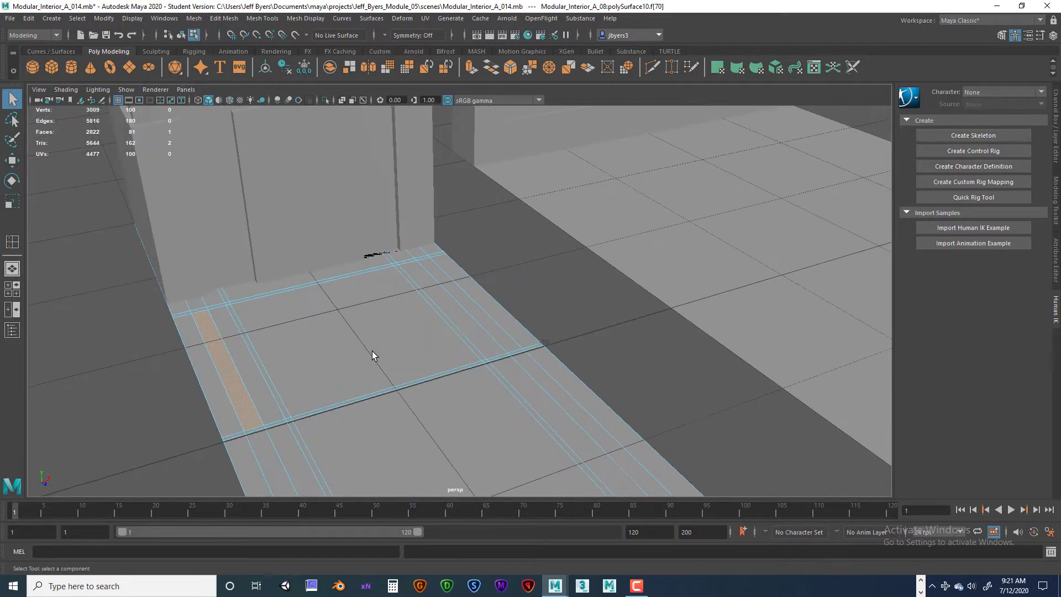
pyautogui.keyDown('alt'); pyautogui.moveTo(361, 348); pyautogui.dragTo(489, 270, button='middle'); pyautogui.keyUp('alt')
pyautogui.scroll(2, 488, 278)
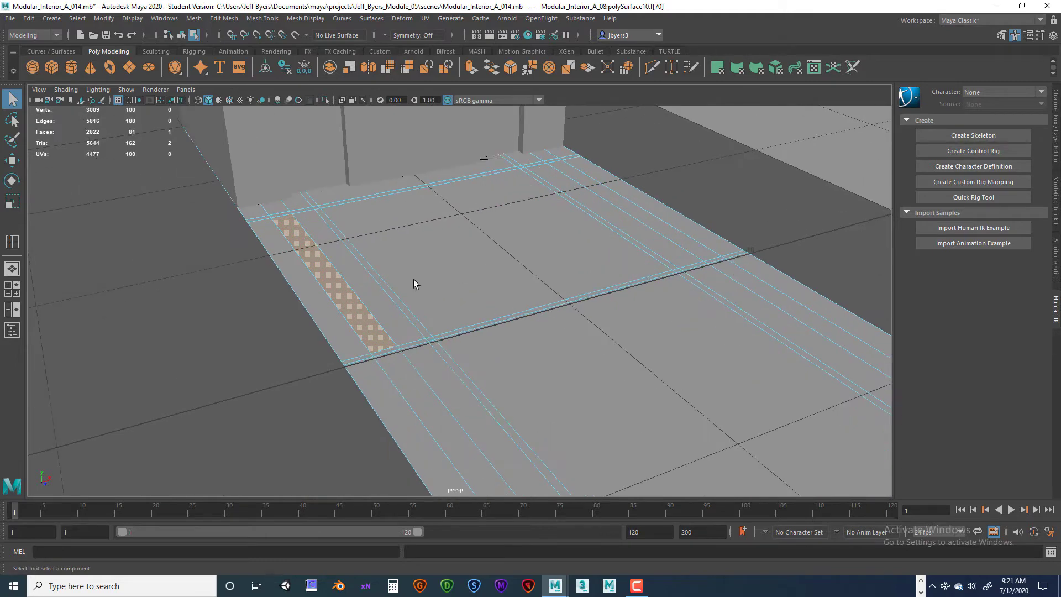
pyautogui.keyDown('shift'); pyautogui.doubleClick(384, 353); pyautogui.keyUp('shift')
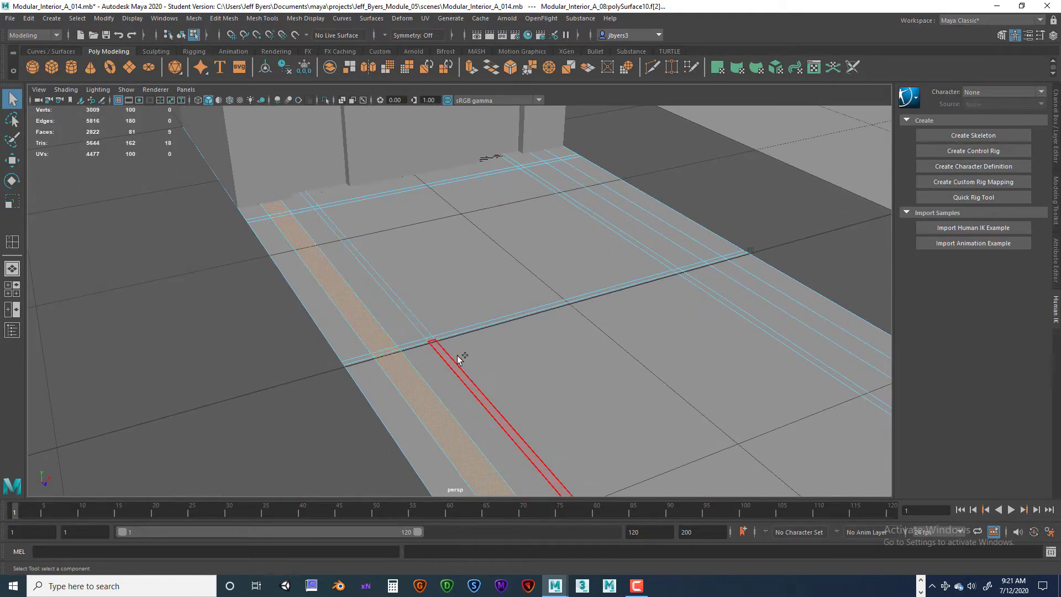
# Add the matching outer lengthwise face strip on the tile's opposite long side to the selection
pyautogui.scroll(-7, 495, 363)
pyautogui.scroll(6, 511, 368)
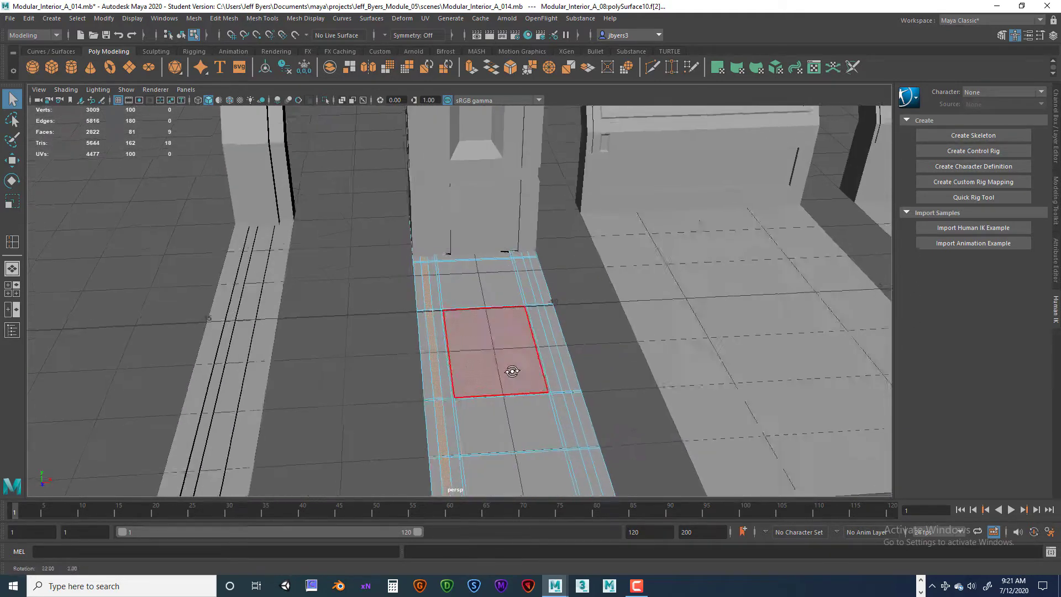
pyautogui.keyDown('alt'); pyautogui.moveTo(517, 366); pyautogui.dragTo(424, 417, button='middle'); pyautogui.keyUp('alt')
pyautogui.scroll(3, 480, 372)
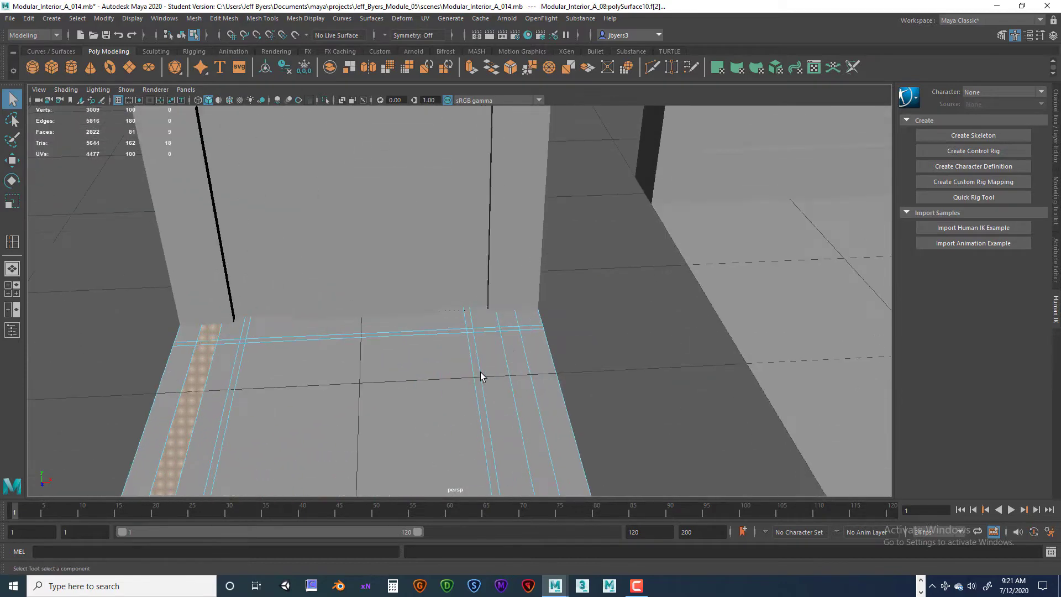
pyautogui.keyDown('shift'); pyautogui.click(511, 321); pyautogui.keyUp('shift')
pyautogui.keyDown('shift'); pyautogui.doubleClick(510, 329); pyautogui.keyUp('shift')
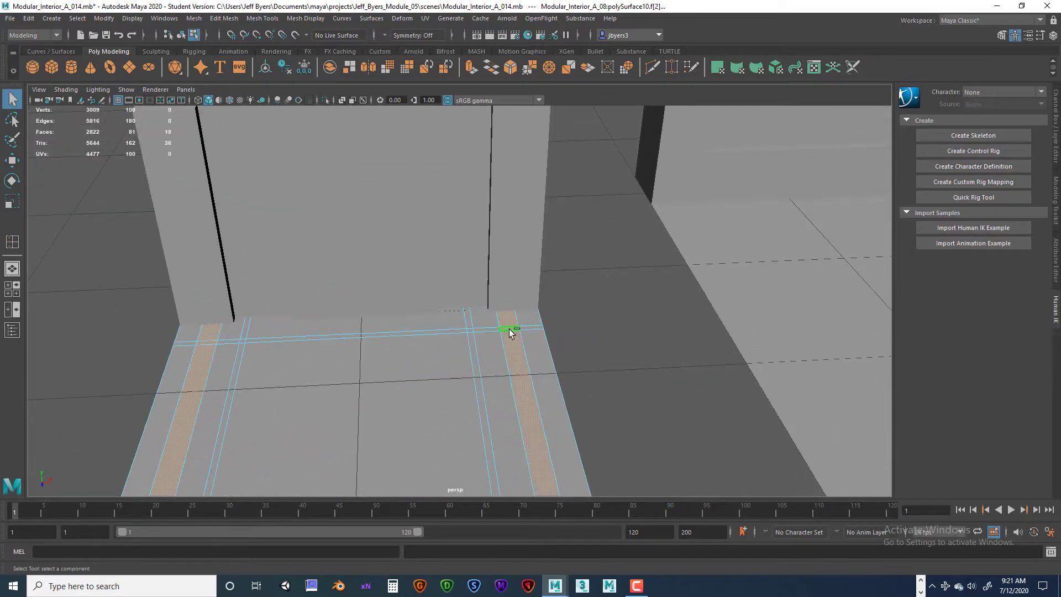
# Extrude the two selected face strips downward into grooves with a Local Translate Z of about -0.045
pyautogui.scroll(-7, 470, 362)
pyautogui.keyDown('alt'); pyautogui.moveTo(429, 370); pyautogui.dragTo(439, 306); pyautogui.keyUp('alt')
pyautogui.scroll(5, 540, 326)
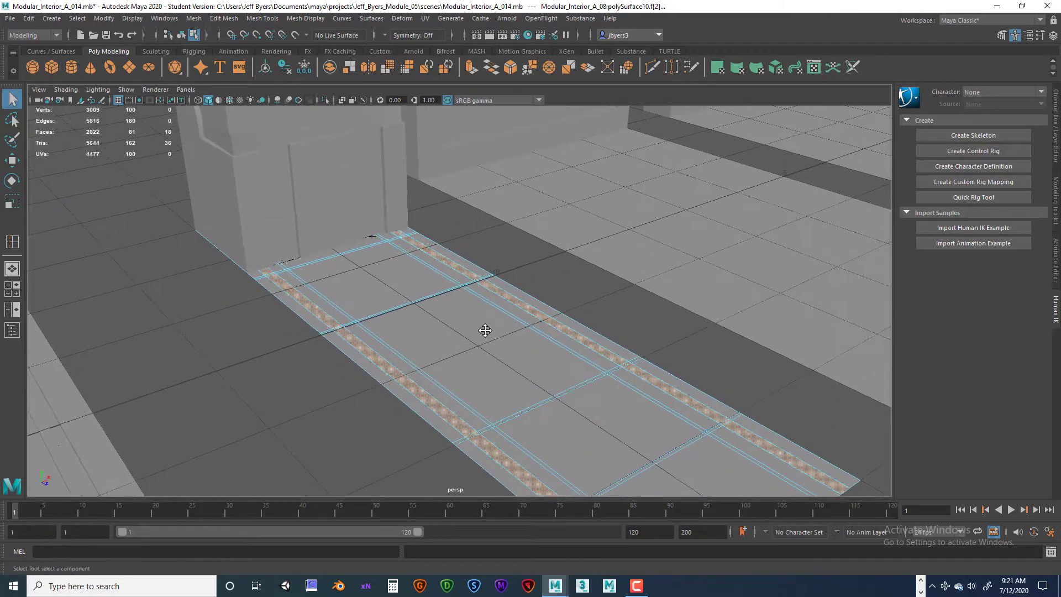
pyautogui.keyDown('alt'); pyautogui.moveTo(482, 330); pyautogui.dragTo(491, 310, button='middle'); pyautogui.keyUp('alt')
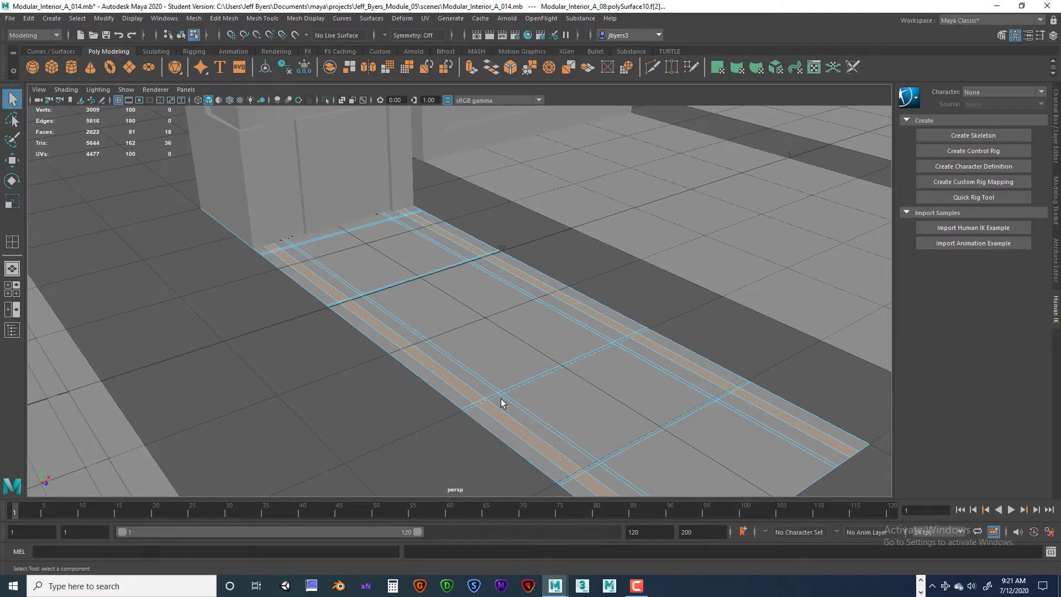
pyautogui.keyDown('alt'); pyautogui.moveTo(549, 310); pyautogui.dragTo(529, 291, button='middle'); pyautogui.keyUp('alt')
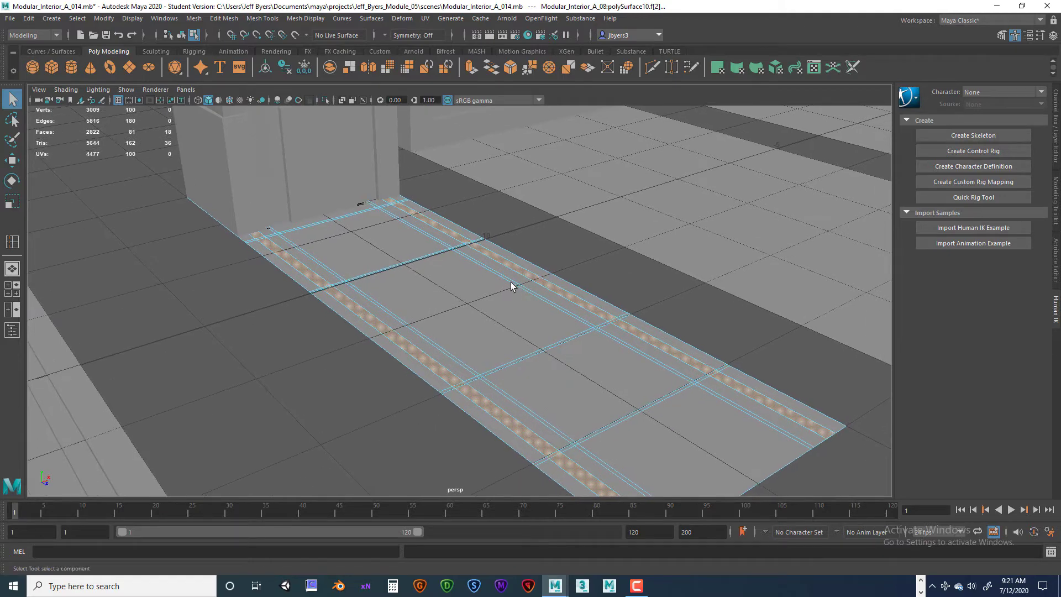
pyautogui.hotkey('ctrl', 'e')
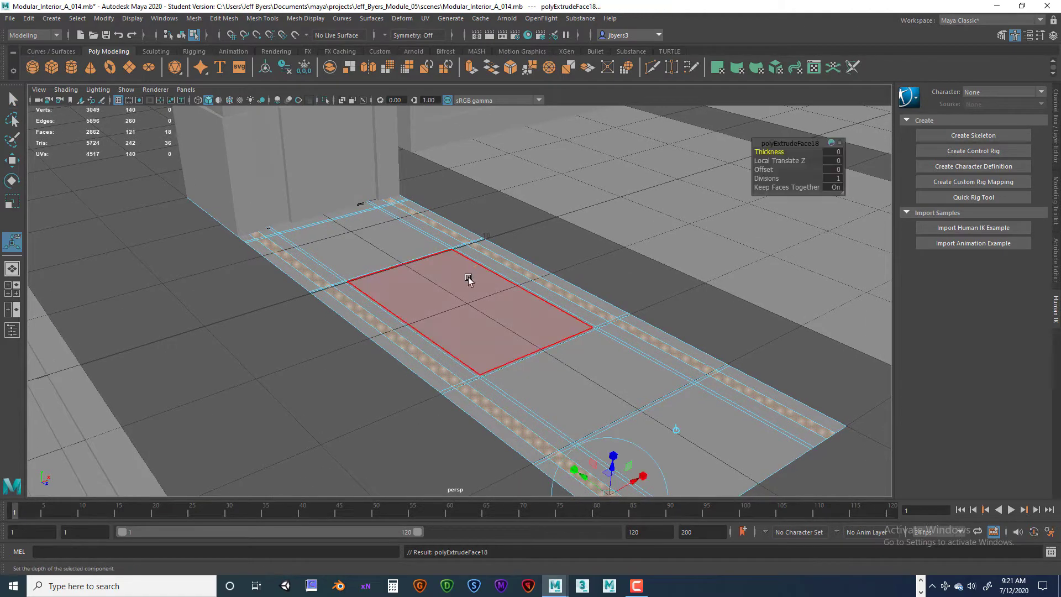
pyautogui.keyDown('alt'); pyautogui.moveTo(610, 386); pyautogui.dragTo(619, 235, button='middle'); pyautogui.keyUp('alt')
pyautogui.scroll(-4, 561, 327)
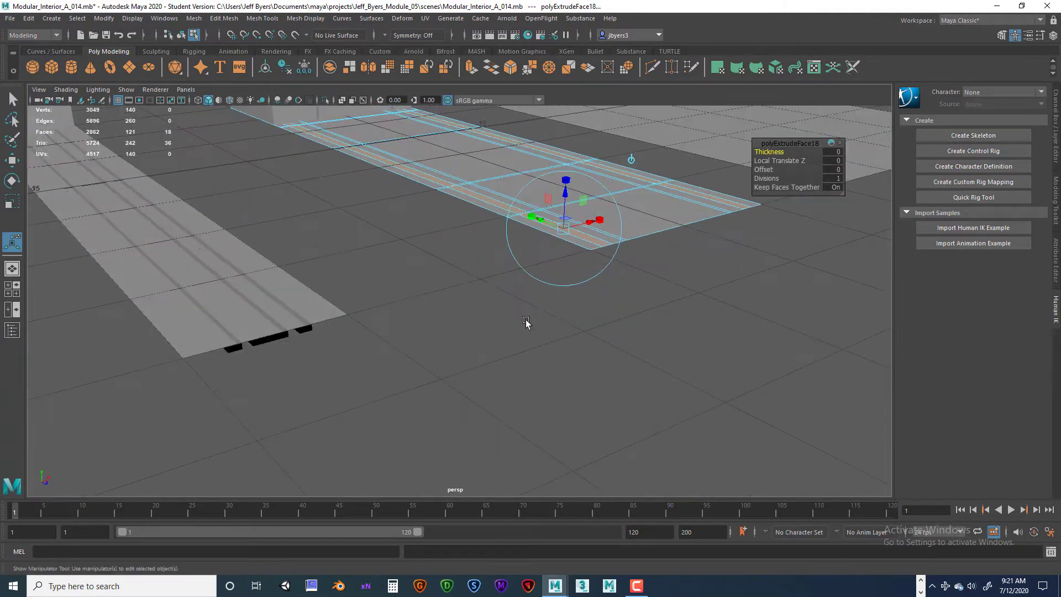
pyautogui.keyDown('alt'); pyautogui.moveTo(260, 452); pyautogui.dragTo(317, 345); pyautogui.keyUp('alt')
pyautogui.moveTo(661, 222); pyautogui.dragTo(661, 235)
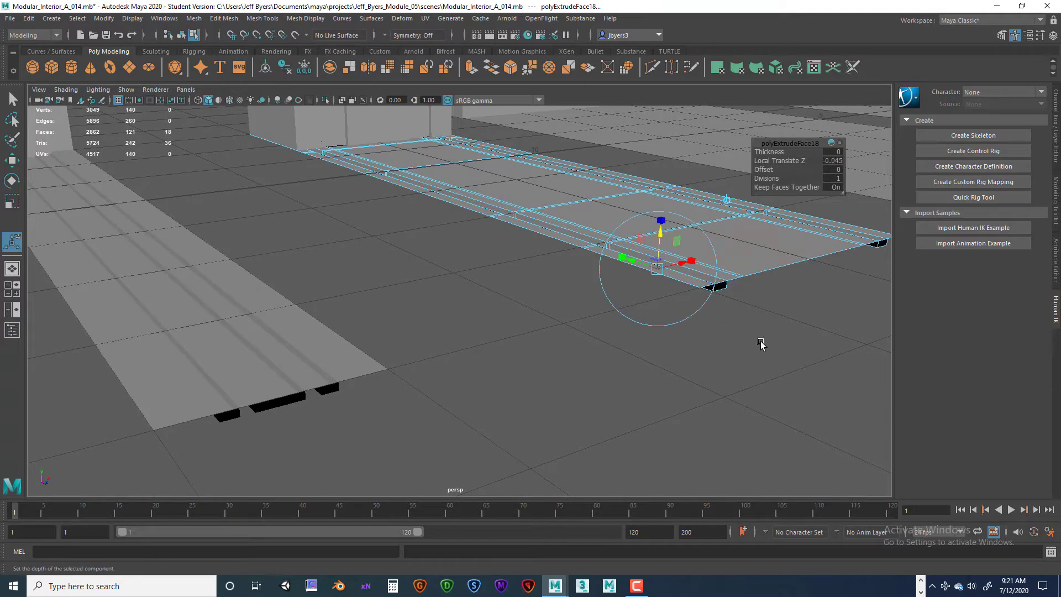
# In the side view, align the extruded groove bottoms with the existing groove depth, at a Local Translate Z of about -0.039
pyautogui.press('space')
pyautogui.press('space')
pyautogui.scroll(3, 513, 387)
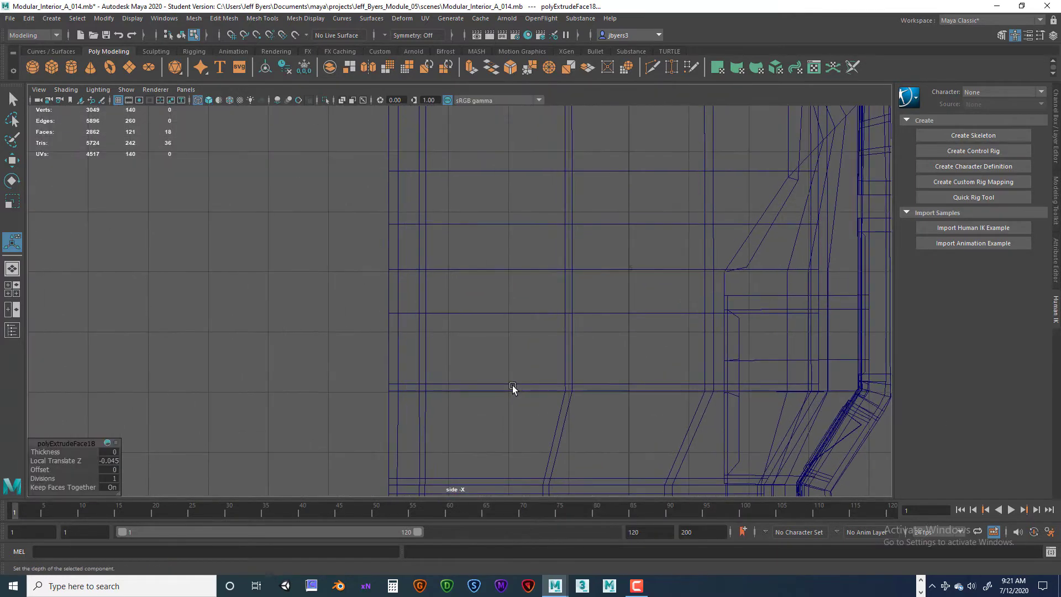
pyautogui.press('f')
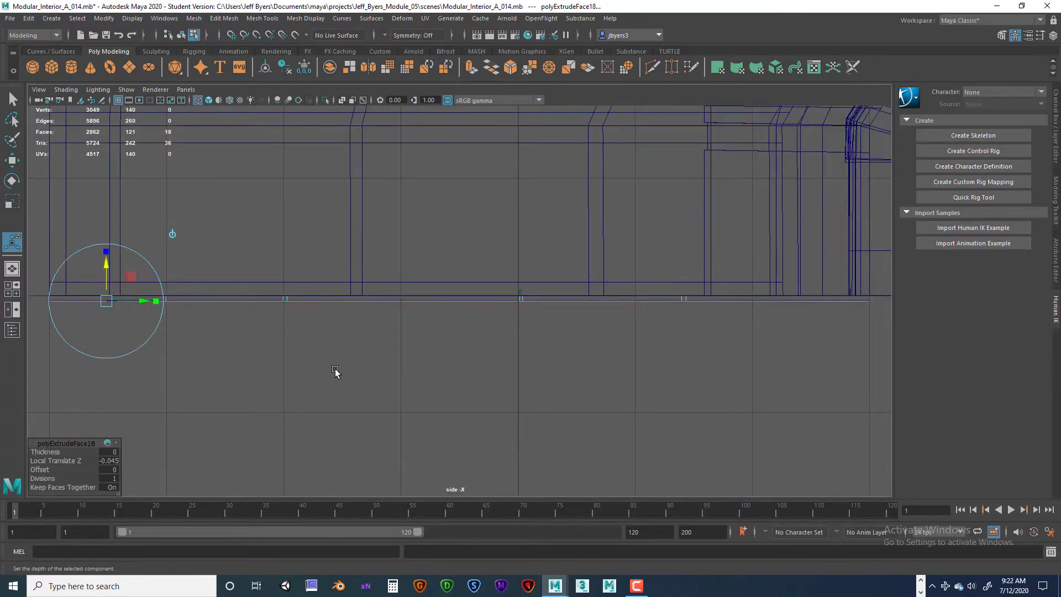
pyautogui.keyDown('alt'); pyautogui.moveTo(258, 401); pyautogui.dragTo(622, 455, button='middle'); pyautogui.keyUp('alt')
pyautogui.scroll(2, 621, 451)
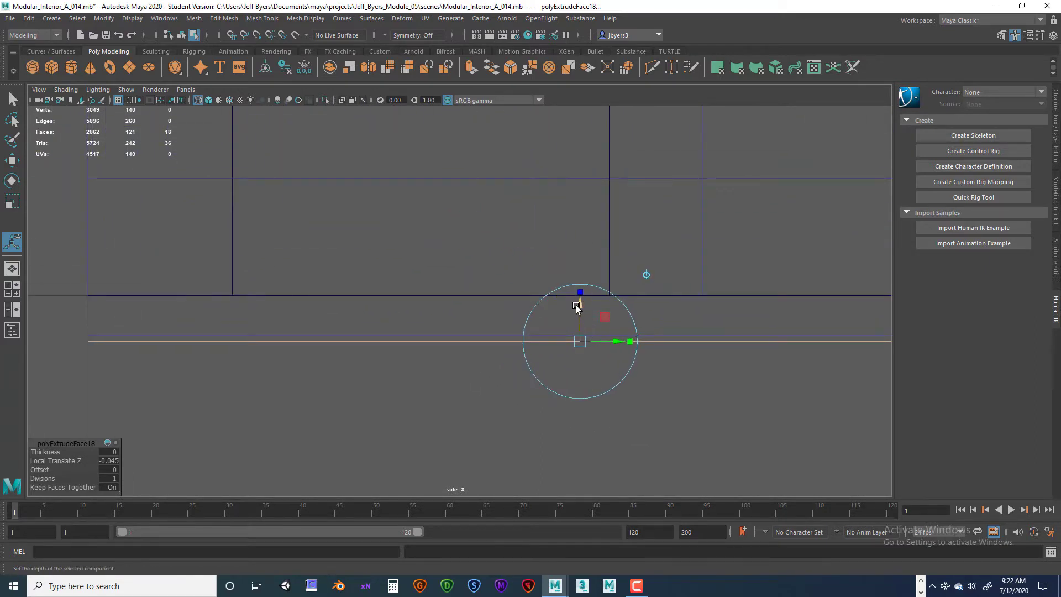
pyautogui.moveTo(581, 307); pyautogui.dragTo(582, 300)
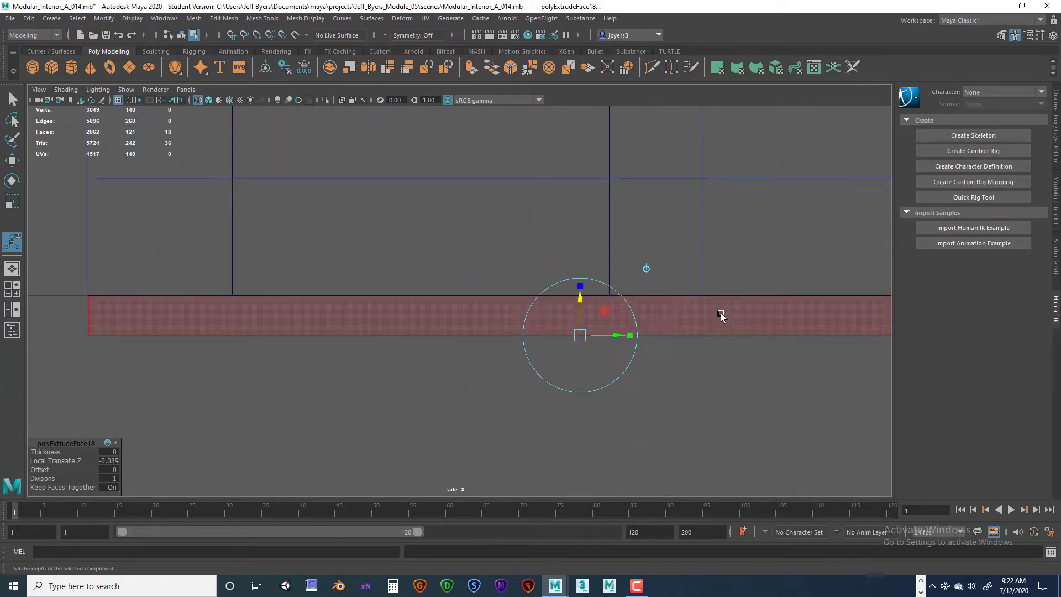
pyautogui.scroll(-10, 719, 318)
pyautogui.scroll(4, 698, 317)
pyautogui.scroll(2, 680, 314)
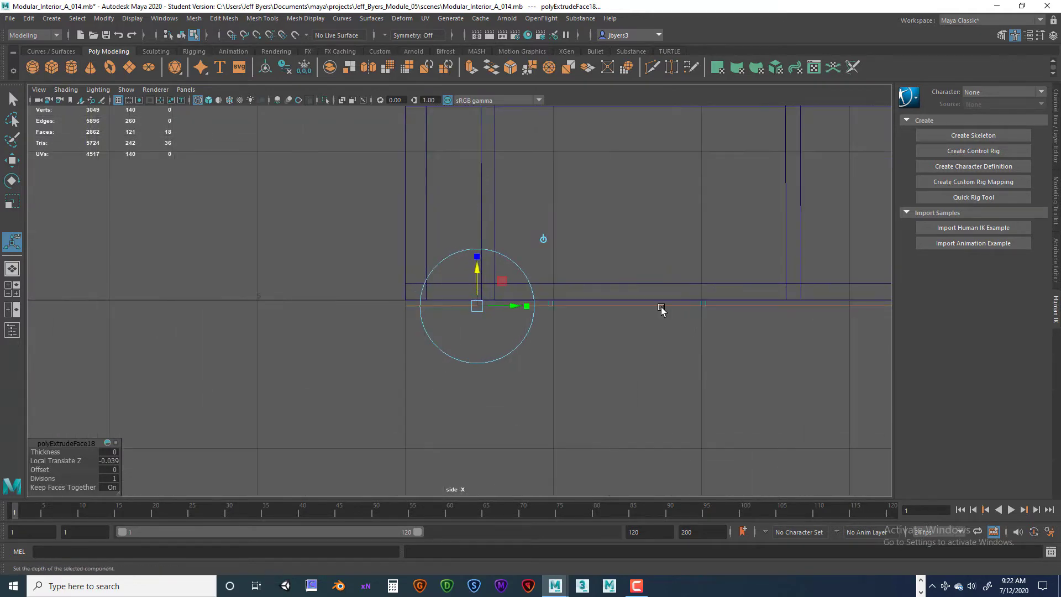
pyautogui.scroll(1, 566, 308)
pyautogui.scroll(1, 574, 312)
pyautogui.keyDown('alt'); pyautogui.moveTo(639, 346); pyautogui.dragTo(591, 417, button='middle'); pyautogui.keyUp('alt')
# Back in the perspective view, delete the two end cap faces closing the grooves at the tile's free end
pyautogui.press('space')
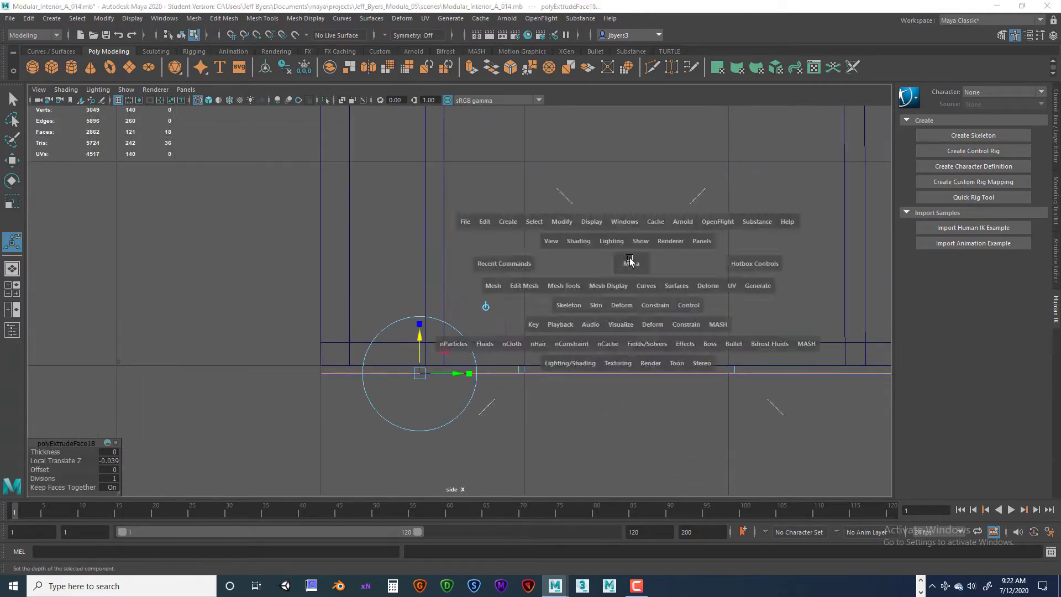
pyautogui.press('space')
pyautogui.keyDown('alt'); pyautogui.moveTo(581, 356); pyautogui.dragTo(454, 284); pyautogui.keyUp('alt')
pyautogui.moveTo(480, 238); pyautogui.dragTo(434, 306, button='right')
pyautogui.keyDown('alt'); pyautogui.moveTo(720, 432); pyautogui.dragTo(703, 423); pyautogui.keyUp('alt')
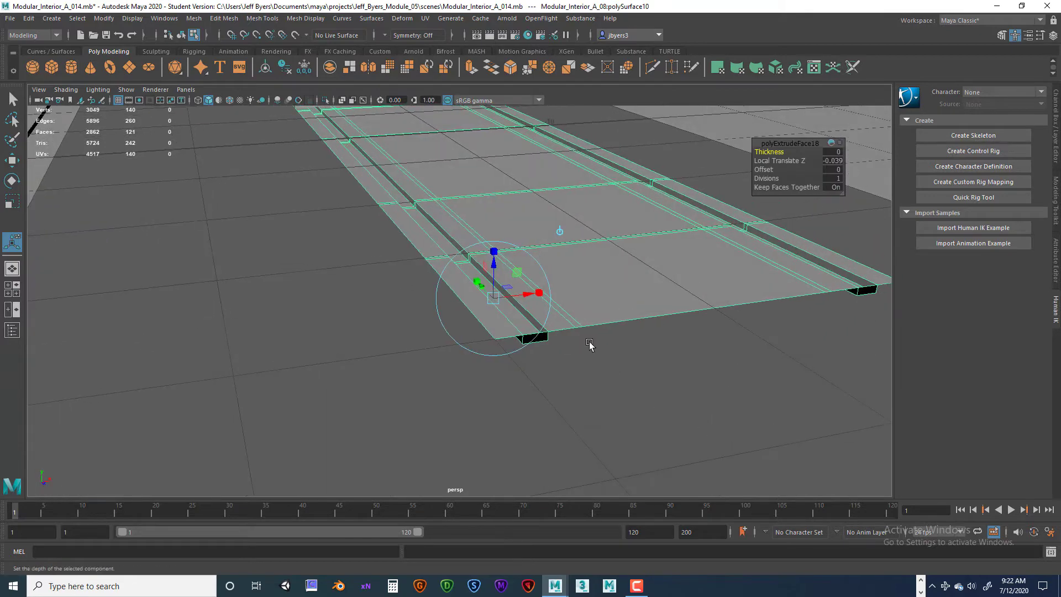
pyautogui.moveTo(589, 317); pyautogui.dragTo(602, 312, button='right')
pyautogui.click(540, 339)
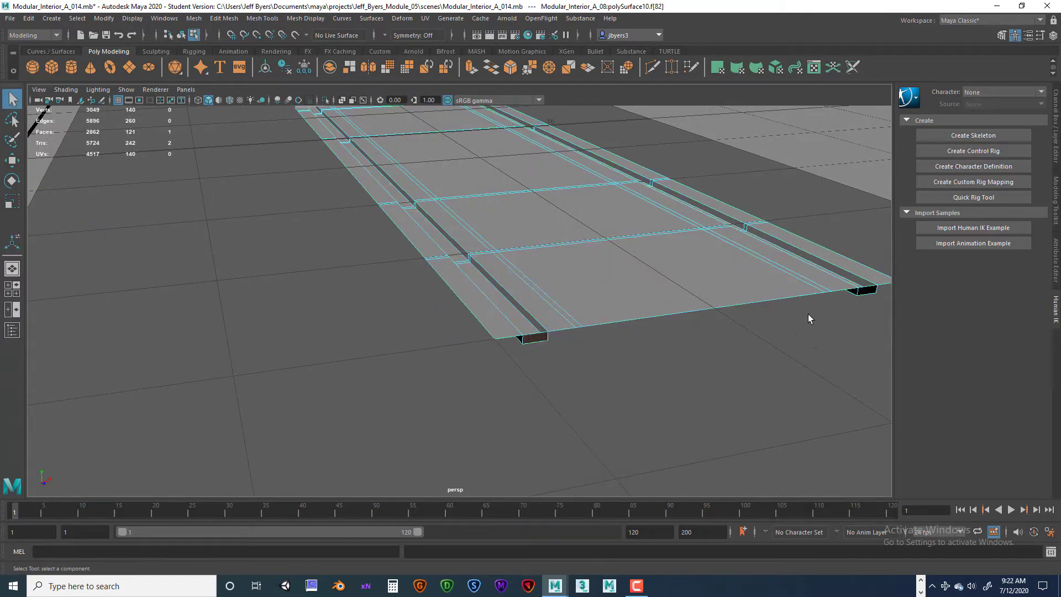
pyautogui.keyDown('shift'); pyautogui.click(868, 291); pyautogui.keyUp('shift')
pyautogui.press('Delete')
# Select the two narrow inner lengthwise face strips running along both sides of the tile's central panel
pyautogui.keyDown('alt'); pyautogui.moveTo(713, 329); pyautogui.dragTo(662, 337); pyautogui.keyUp('alt')
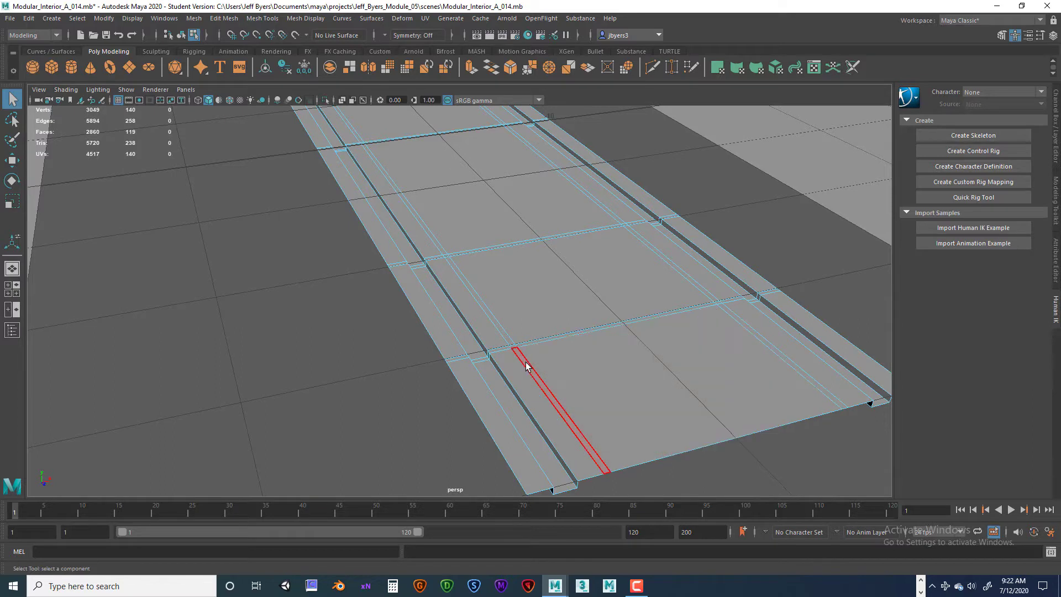
pyautogui.click(515, 349)
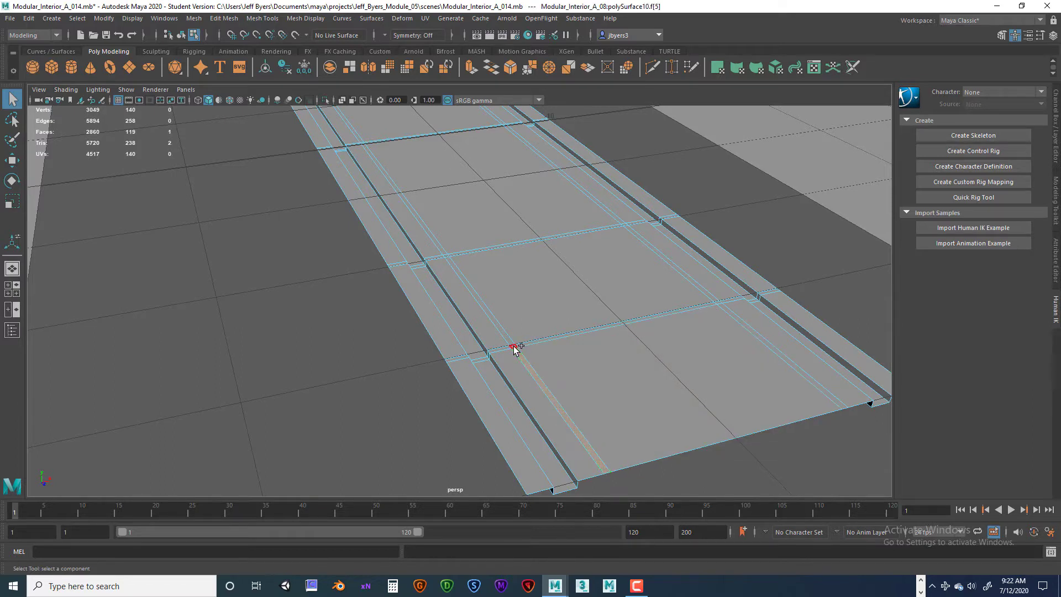
pyautogui.keyDown('shift'); pyautogui.click(787, 360); pyautogui.keyUp('shift')
pyautogui.keyDown('shift'); pyautogui.doubleClick(718, 302); pyautogui.keyUp('shift')
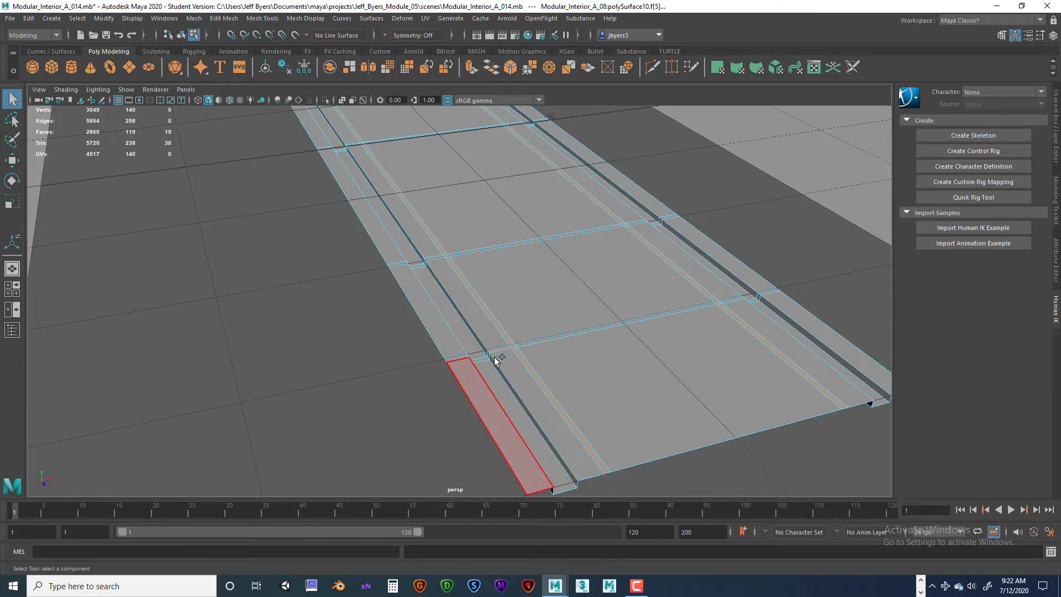
# Add the narrow crosswise face strips at the first two seams from the tile's free end to the selection
pyautogui.keyDown('shift'); pyautogui.click(621, 335); pyautogui.keyUp('shift')
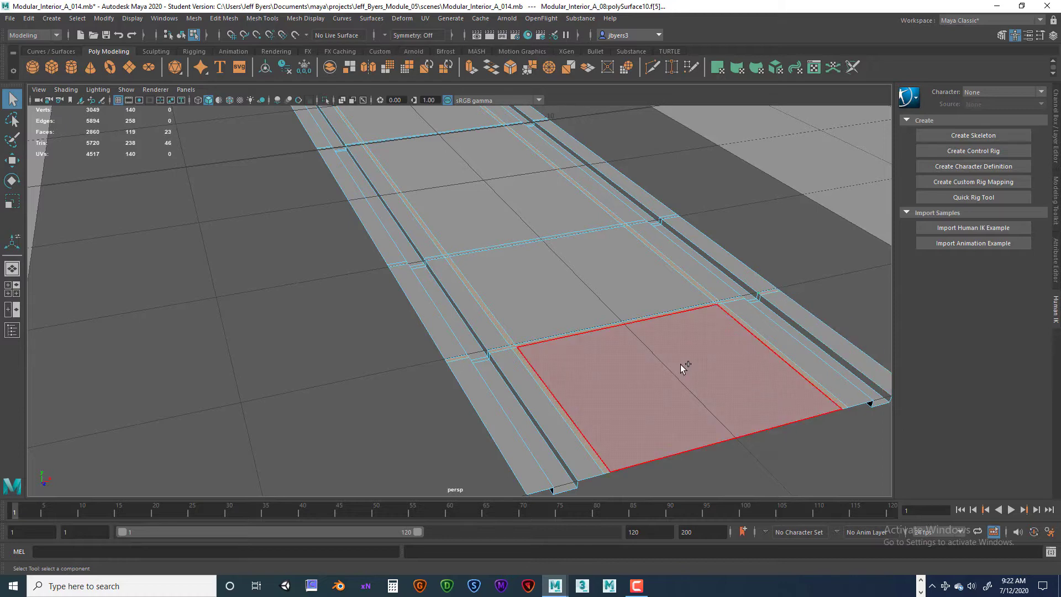
pyautogui.keyDown('alt'); pyautogui.moveTo(669, 352); pyautogui.dragTo(720, 458, button='middle'); pyautogui.keyUp('alt')
pyautogui.keyDown('alt'); pyautogui.moveTo(720, 458); pyautogui.dragTo(860, 448, button='right'); pyautogui.keyUp('alt')
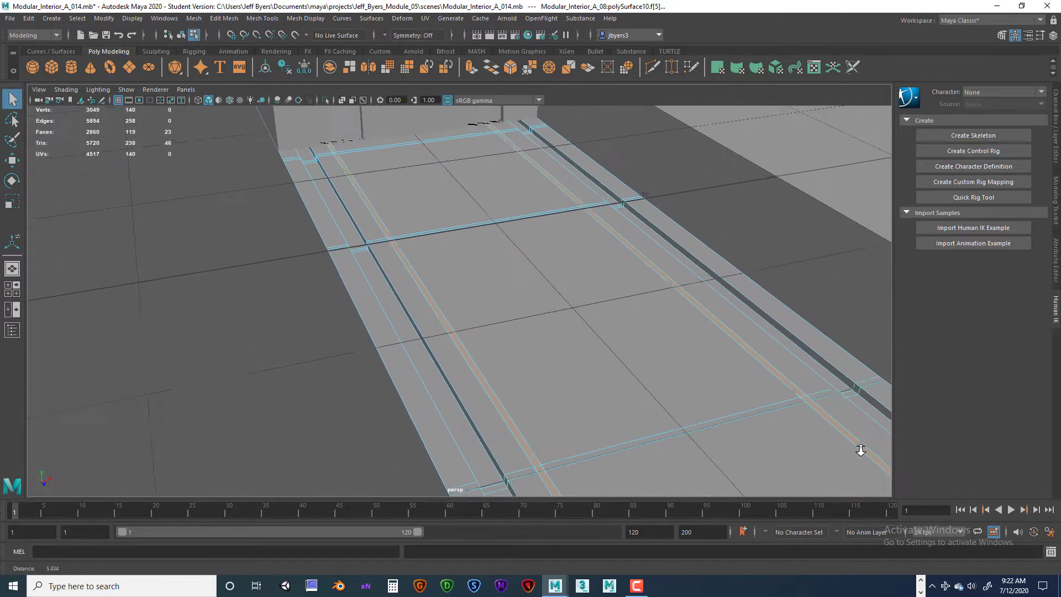
pyautogui.keyDown('alt'); pyautogui.moveTo(697, 425); pyautogui.dragTo(669, 317, button='middle'); pyautogui.keyUp('alt')
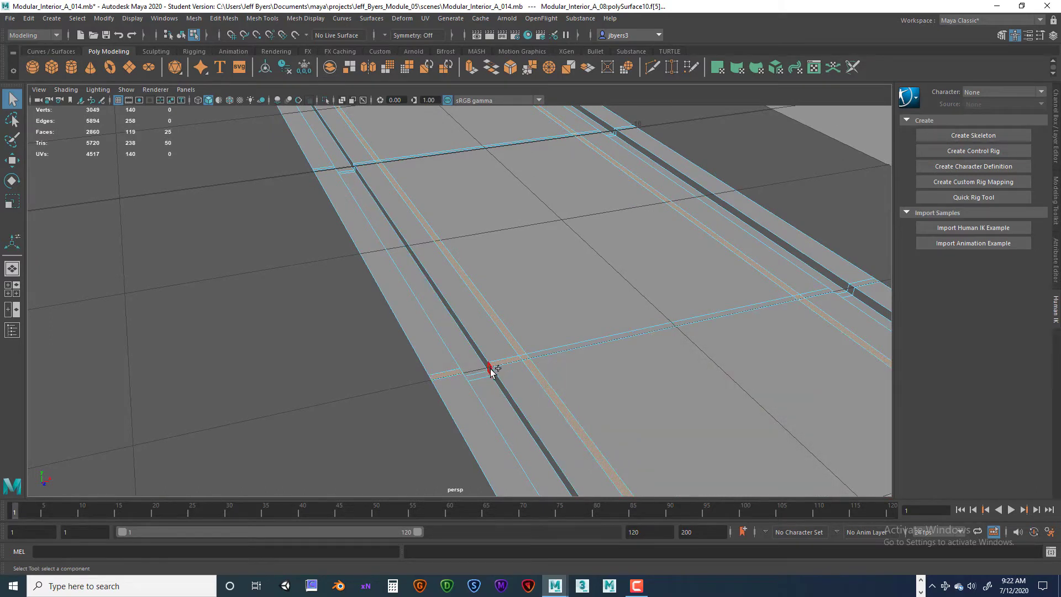
pyautogui.keyDown('shift'); pyautogui.click(539, 353); pyautogui.keyUp('shift')
pyautogui.keyDown('alt'); pyautogui.moveTo(785, 339); pyautogui.dragTo(710, 350); pyautogui.keyUp('alt')
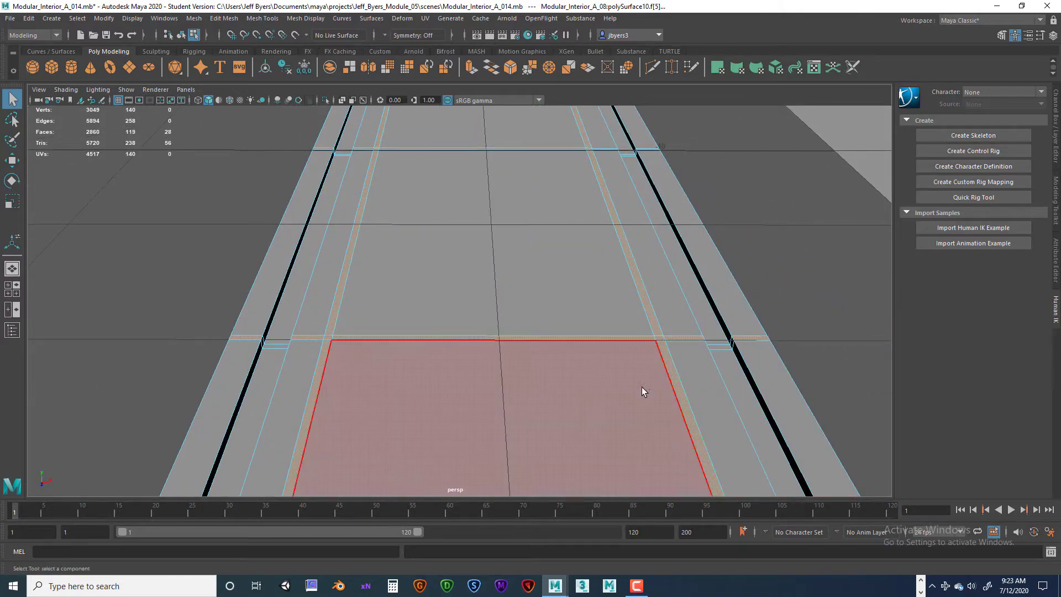
# Add the crosswise face strips at the third seam and at the seam beside the pillar to the selection
pyautogui.keyDown('alt'); pyautogui.moveTo(597, 405); pyautogui.dragTo(540, 409); pyautogui.keyUp('alt')
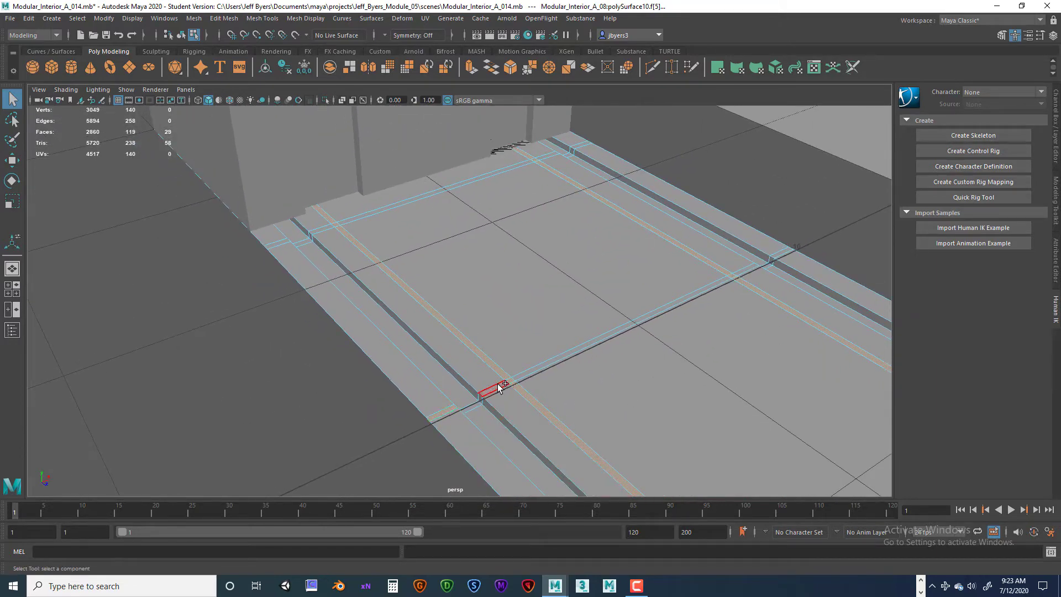
pyautogui.keyDown('shift'); pyautogui.click(732, 293); pyautogui.keyUp('shift')
pyautogui.keyDown('shift'); pyautogui.click(735, 347); pyautogui.keyUp('shift')
pyautogui.keyDown('alt'); pyautogui.moveTo(710, 351); pyautogui.dragTo(566, 301); pyautogui.keyUp('alt')
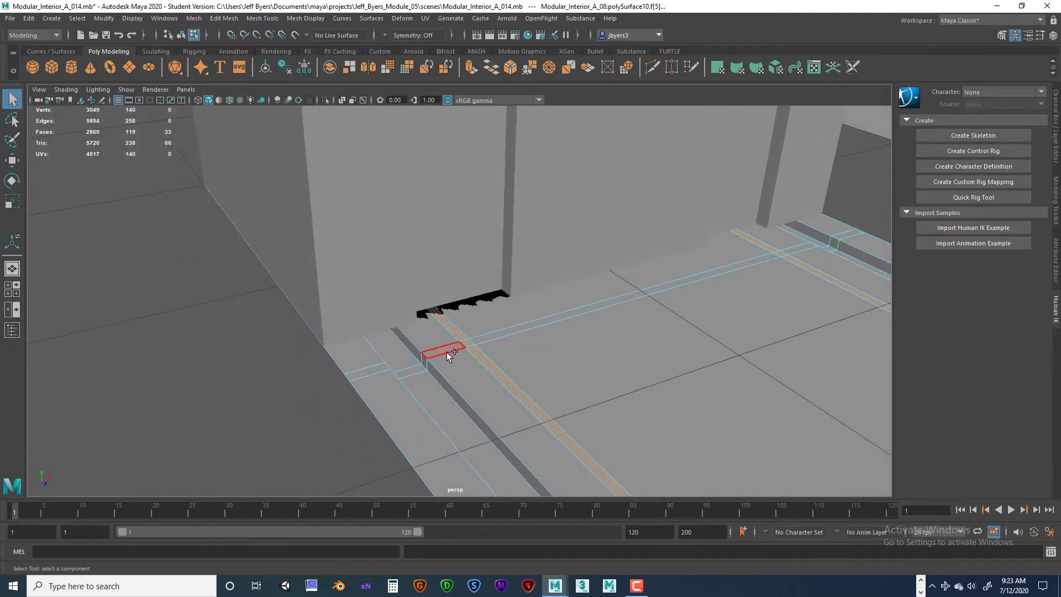
pyautogui.keyDown('shift'); pyautogui.click(504, 334); pyautogui.keyUp('shift')
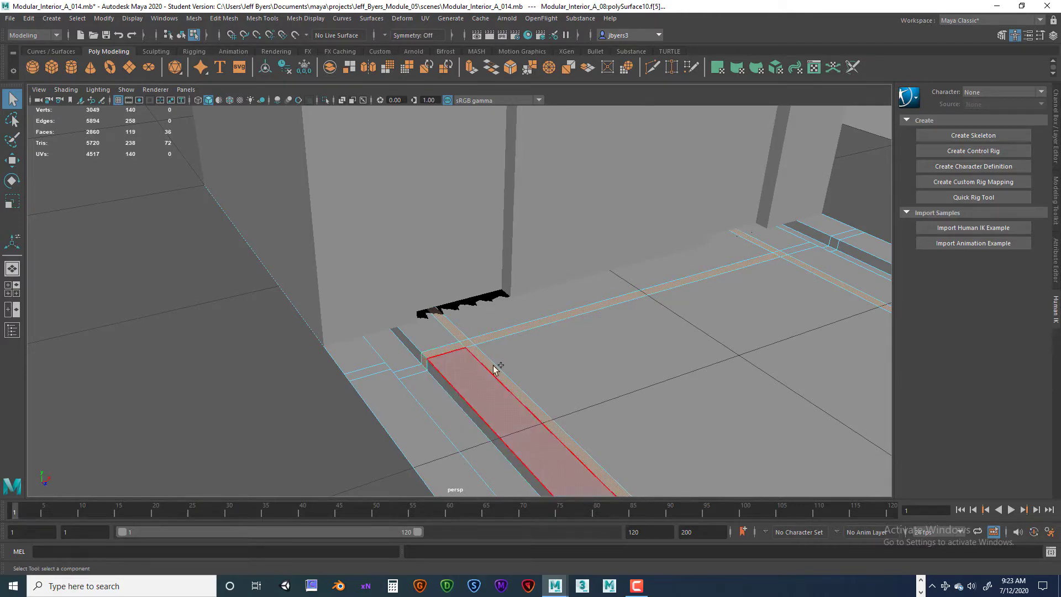
pyautogui.keyDown('alt'); pyautogui.moveTo(495, 369); pyautogui.dragTo(538, 358); pyautogui.keyUp('alt')
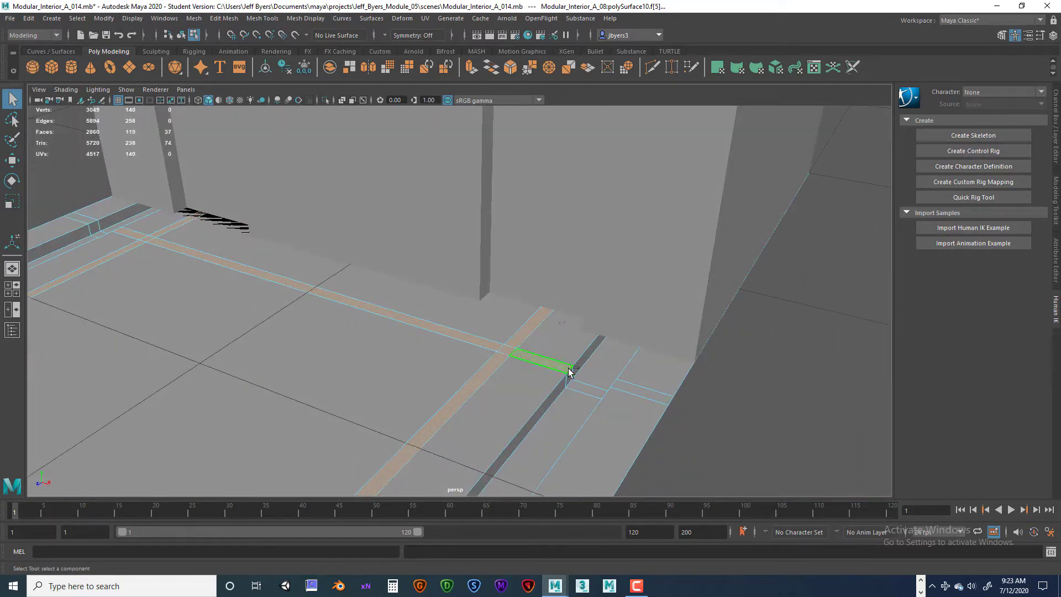
pyautogui.keyDown('shift'); pyautogui.click(630, 385); pyautogui.keyUp('shift')
# Add the small side-wall faces of both deep grooves at the third crosswise seam to the selection
pyautogui.keyDown('alt'); pyautogui.moveTo(582, 401); pyautogui.dragTo(464, 369); pyautogui.keyUp('alt')
pyautogui.keyDown('alt'); pyautogui.moveTo(464, 370); pyautogui.dragTo(718, 274, button='middle'); pyautogui.keyUp('alt')
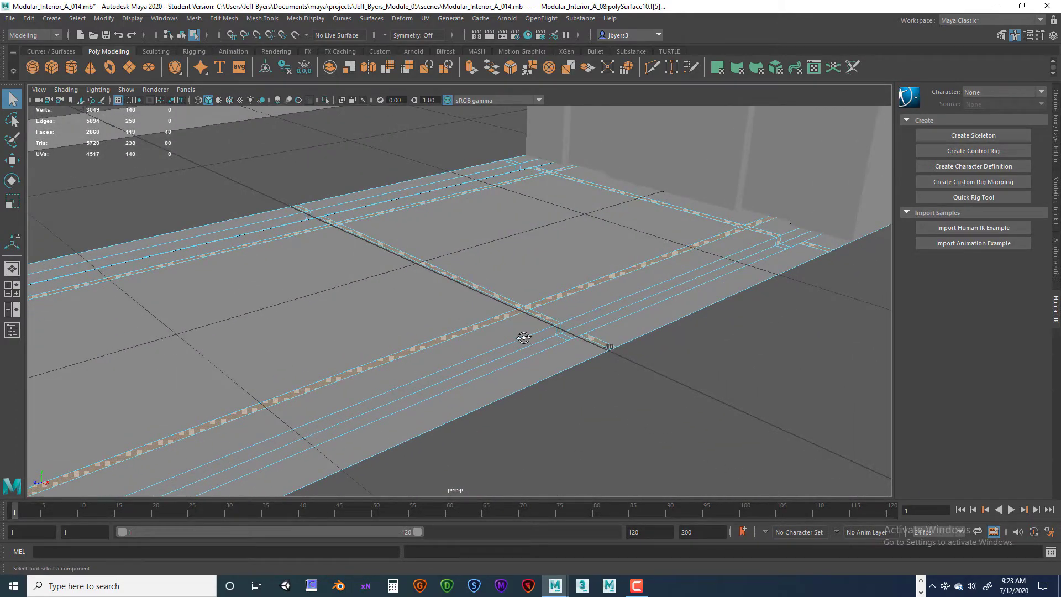
pyautogui.scroll(2, 535, 334)
pyautogui.keyDown('shift'); pyautogui.click(583, 337); pyautogui.keyUp('shift')
pyautogui.keyDown('alt'); pyautogui.moveTo(583, 337); pyautogui.dragTo(682, 362); pyautogui.keyUp('alt')
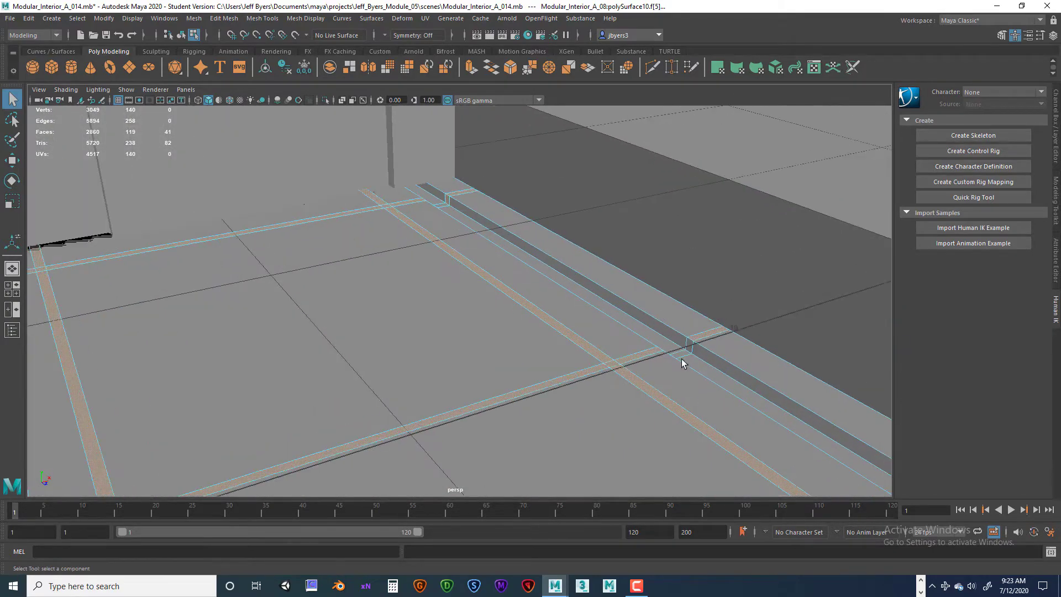
pyautogui.keyDown('alt'); pyautogui.moveTo(609, 392); pyautogui.dragTo(581, 362); pyautogui.keyUp('alt')
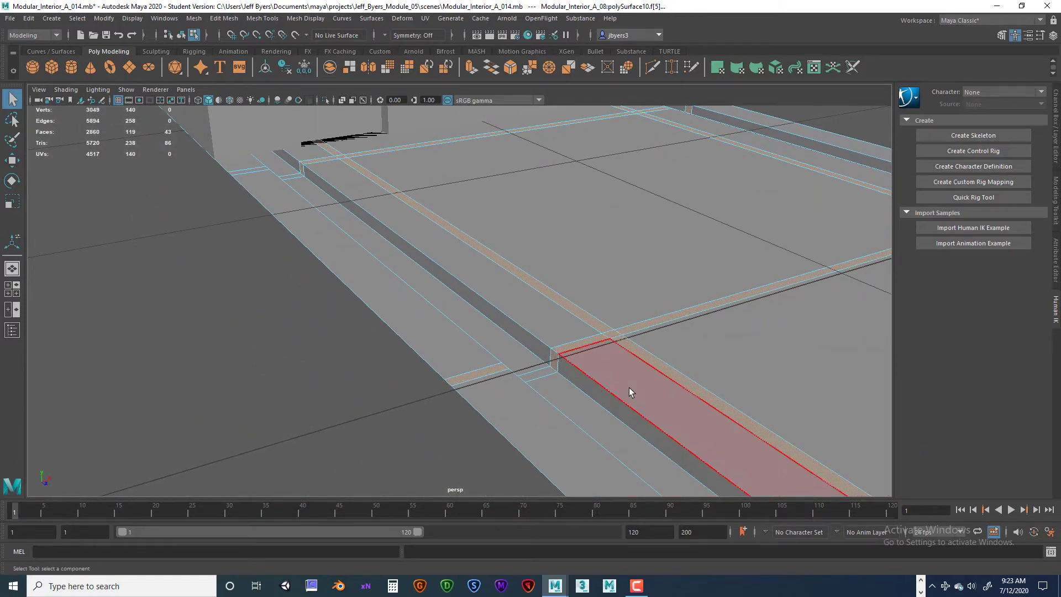
pyautogui.keyDown('alt'); pyautogui.moveTo(630, 391); pyautogui.dragTo(365, 400); pyautogui.keyUp('alt')
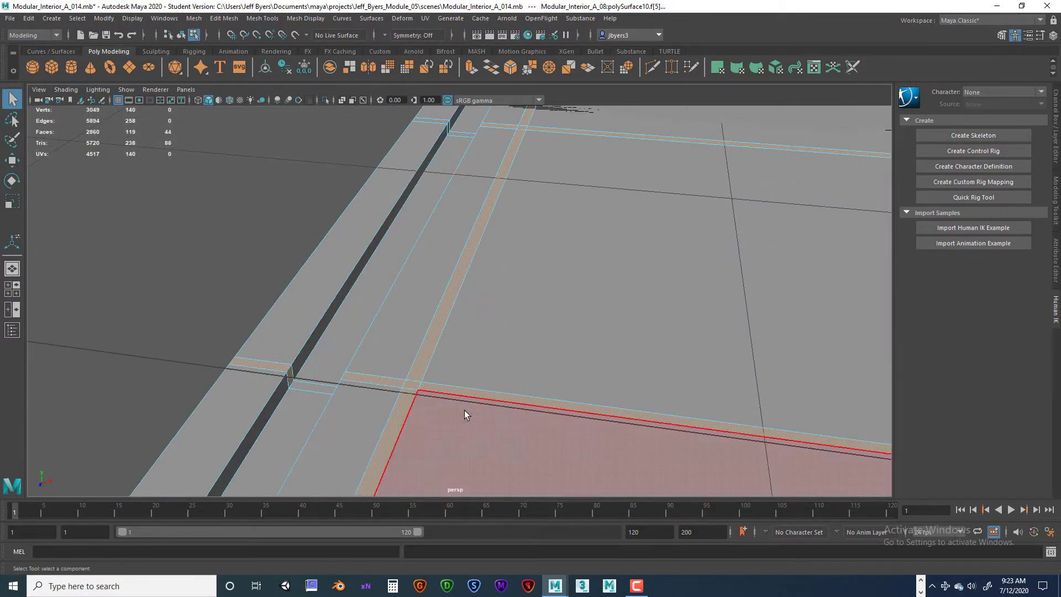
# Add the small groove side-wall faces at the second crosswise seam from the free end to the selection
pyautogui.scroll(-10, 493, 410)
pyautogui.keyDown('alt'); pyautogui.moveTo(467, 409); pyautogui.dragTo(514, 359); pyautogui.keyUp('alt')
pyautogui.scroll(4, 484, 405)
pyautogui.scroll(3, 555, 372)
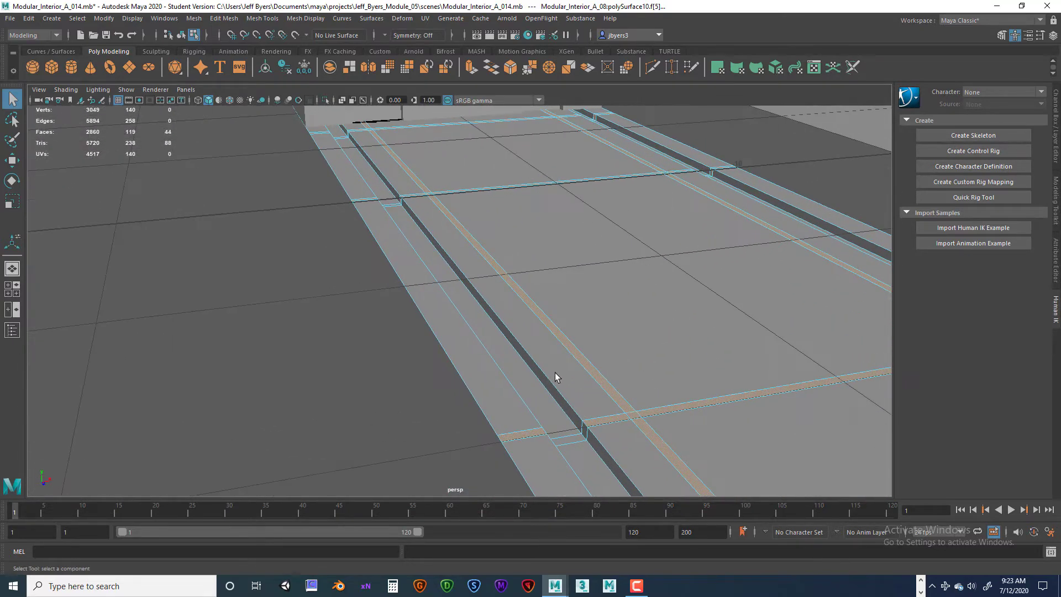
pyautogui.keyDown('alt'); pyautogui.moveTo(554, 373); pyautogui.dragTo(556, 358, button='middle'); pyautogui.keyUp('alt')
pyautogui.keyDown('alt'); pyautogui.moveTo(555, 389); pyautogui.dragTo(474, 400); pyautogui.keyUp('alt')
pyautogui.keyDown('shift'); pyautogui.click(145, 344); pyautogui.keyUp('shift')
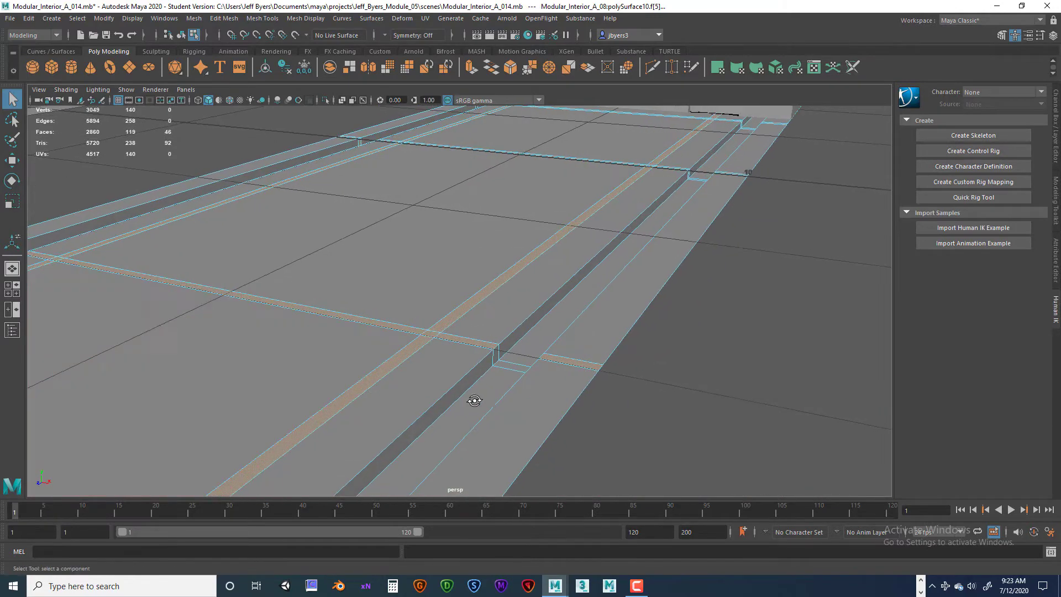
pyautogui.keyDown('shift'); pyautogui.click(496, 357); pyautogui.keyUp('shift')
pyautogui.keyDown('alt'); pyautogui.moveTo(496, 356); pyautogui.dragTo(628, 327); pyautogui.keyUp('alt')
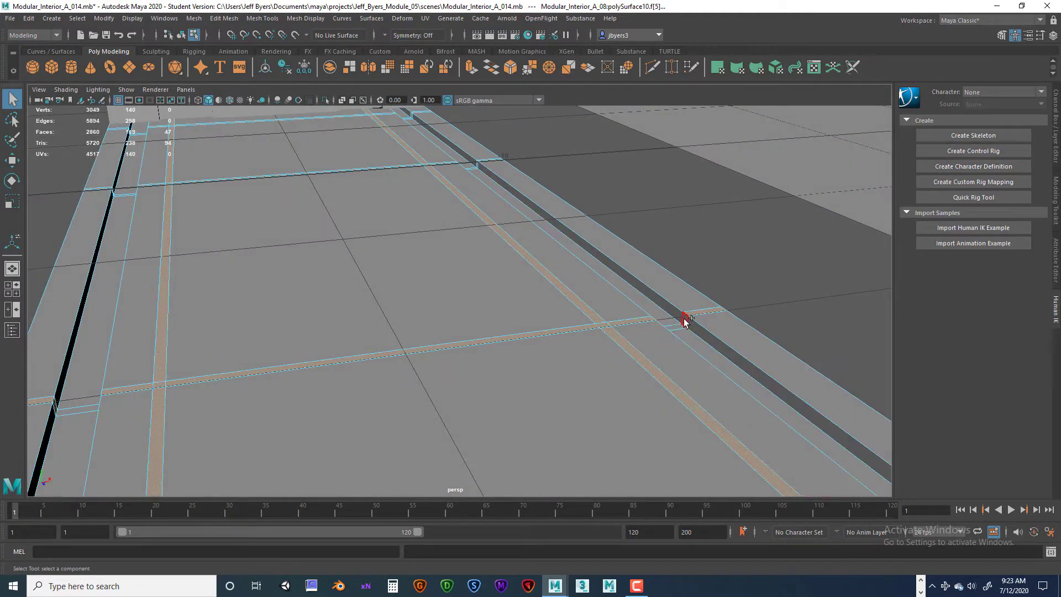
# Add the small groove side-wall faces at the crosswise seam nearest the free end to the selection
pyautogui.scroll(-5, 575, 389)
pyautogui.keyDown('alt'); pyautogui.moveTo(555, 390); pyautogui.dragTo(469, 397); pyautogui.keyUp('alt')
pyautogui.scroll(3, 409, 398)
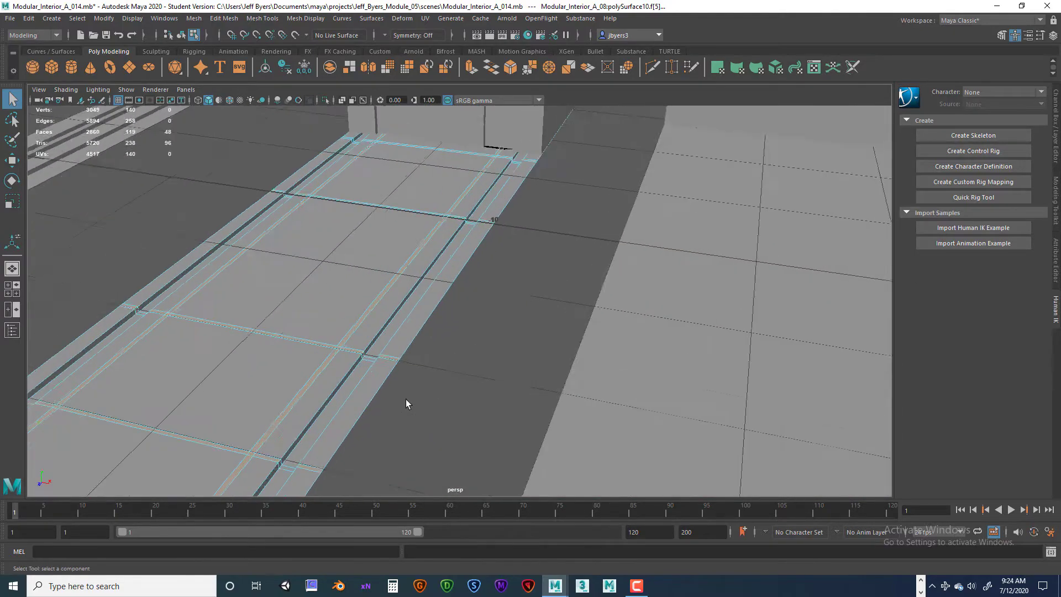
pyautogui.keyDown('alt'); pyautogui.moveTo(323, 395); pyautogui.dragTo(598, 366, button='middle'); pyautogui.keyUp('alt')
pyautogui.scroll(3, 576, 373)
pyautogui.scroll(3, 369, 316)
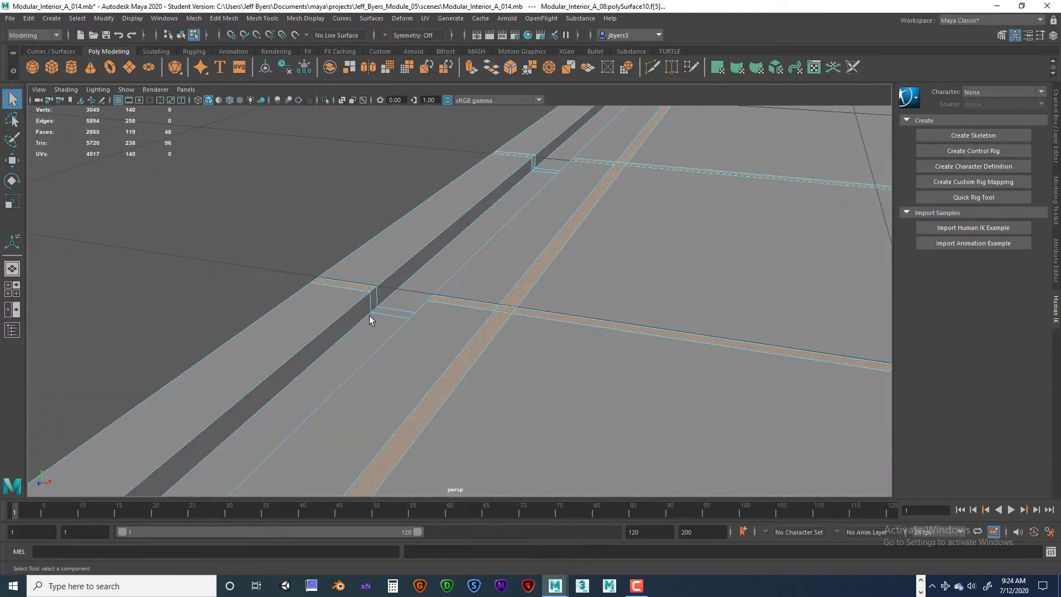
pyautogui.keyDown('shift'); pyautogui.click(375, 303); pyautogui.keyUp('shift')
pyautogui.keyDown('alt'); pyautogui.moveTo(535, 370); pyautogui.dragTo(634, 353); pyautogui.keyUp('alt')
pyautogui.keyDown('alt'); pyautogui.moveTo(637, 353); pyautogui.dragTo(486, 372, button='middle'); pyautogui.keyUp('alt')
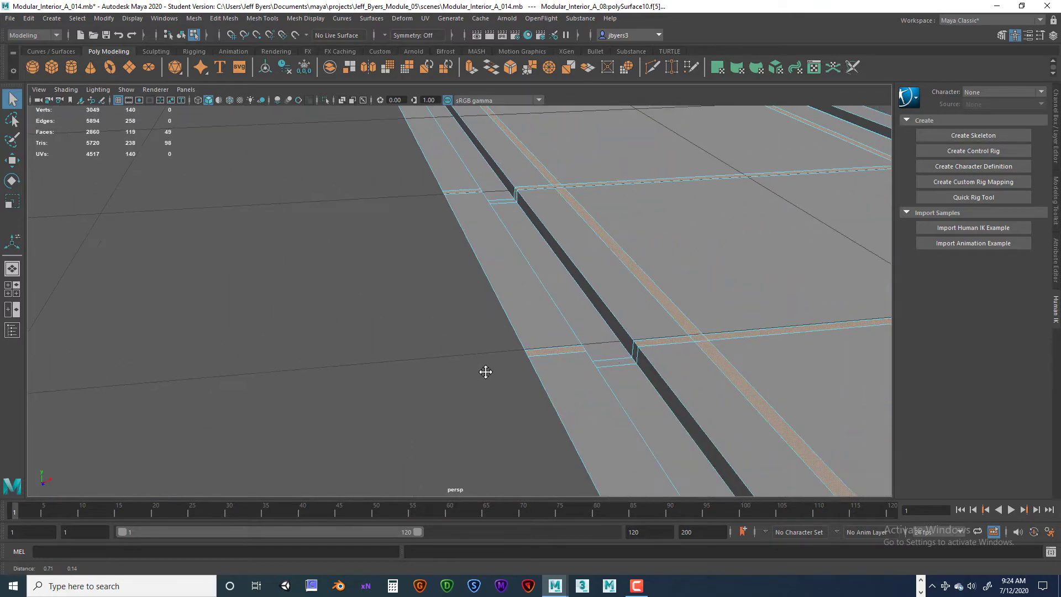
pyautogui.keyDown('shift'); pyautogui.click(637, 353); pyautogui.keyUp('shift')
pyautogui.keyDown('alt'); pyautogui.moveTo(753, 372); pyautogui.dragTo(680, 365); pyautogui.keyUp('alt')
pyautogui.keyDown('alt'); pyautogui.moveTo(680, 364); pyautogui.dragTo(763, 327, button='middle'); pyautogui.keyUp('alt')
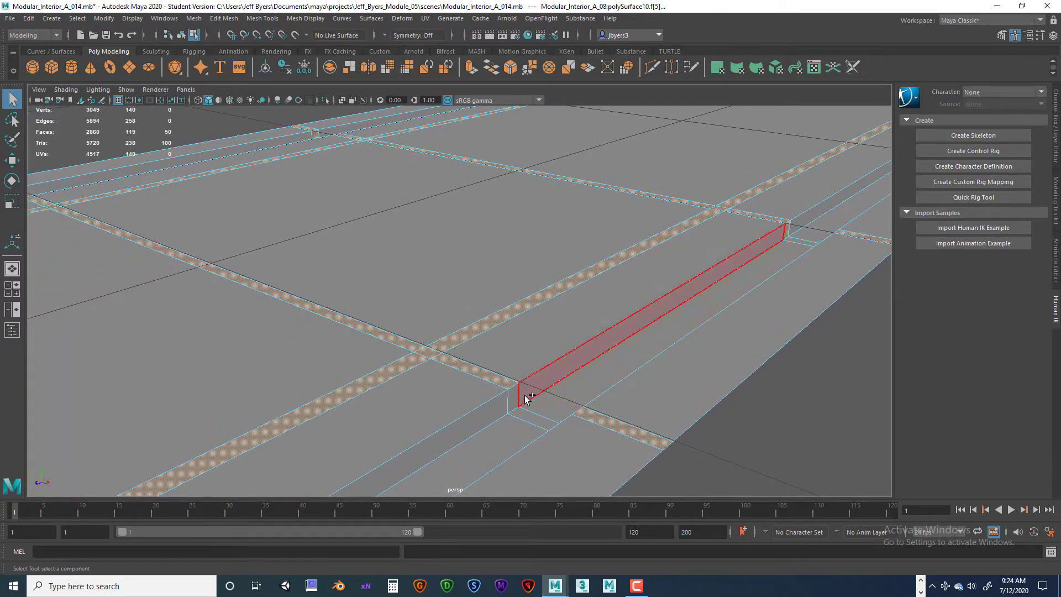
pyautogui.keyDown('alt'); pyautogui.moveTo(509, 409); pyautogui.dragTo(708, 361); pyautogui.keyUp('alt')
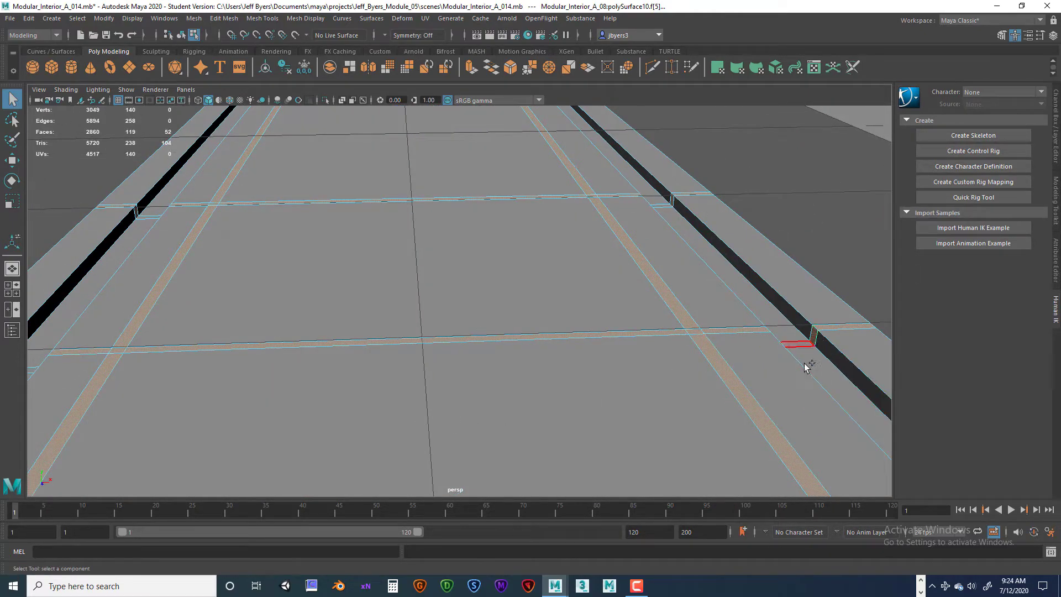
# Apply an Extrude to all selected lengthwise strips, crosswise strips and groove side-wall faces
pyautogui.keyDown('alt'); pyautogui.moveTo(808, 366); pyautogui.dragTo(701, 335); pyautogui.keyUp('alt')
pyautogui.keyDown('alt'); pyautogui.moveTo(702, 335); pyautogui.dragTo(651, 373, button='middle'); pyautogui.keyUp('alt')
pyautogui.keyDown('alt'); pyautogui.moveTo(651, 373); pyautogui.dragTo(371, 403); pyautogui.keyUp('alt')
pyautogui.keyDown('alt'); pyautogui.moveTo(372, 403); pyautogui.dragTo(362, 399, button='middle'); pyautogui.keyUp('alt')
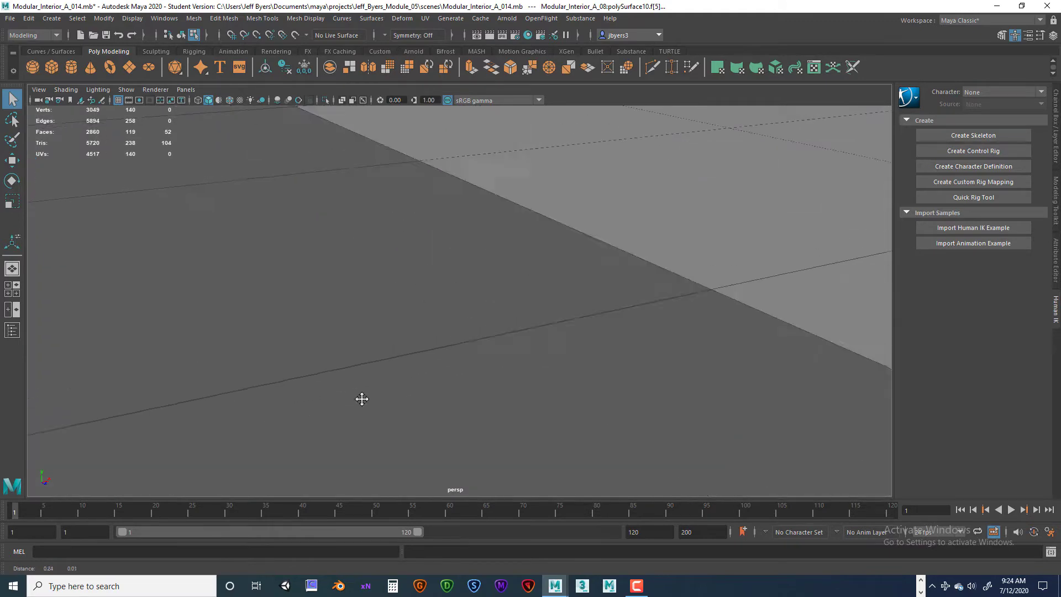
pyautogui.keyDown('alt'); pyautogui.moveTo(362, 398); pyautogui.dragTo(536, 446); pyautogui.keyUp('alt')
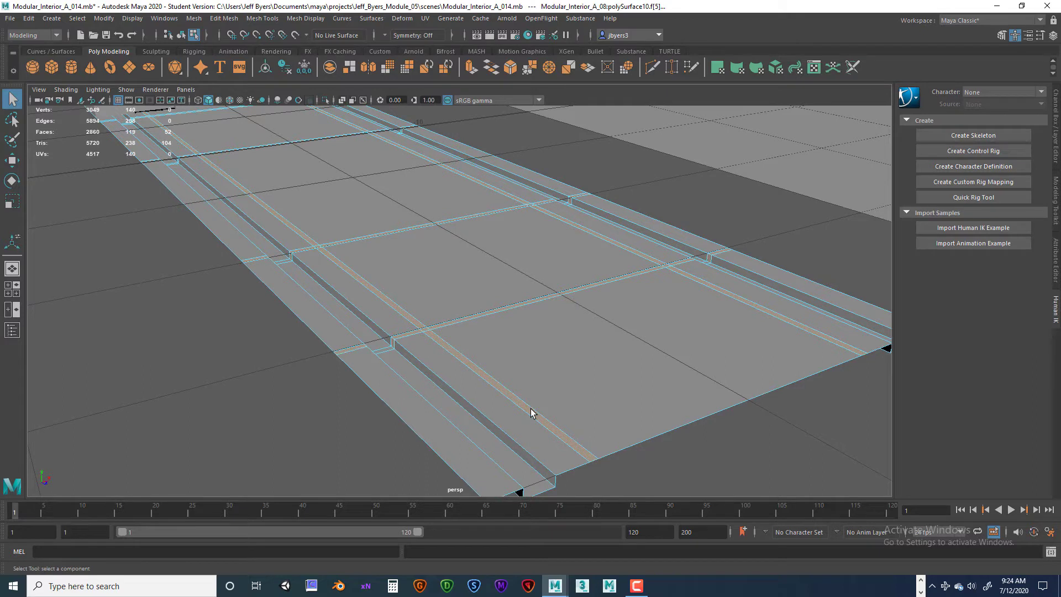
pyautogui.press('t')
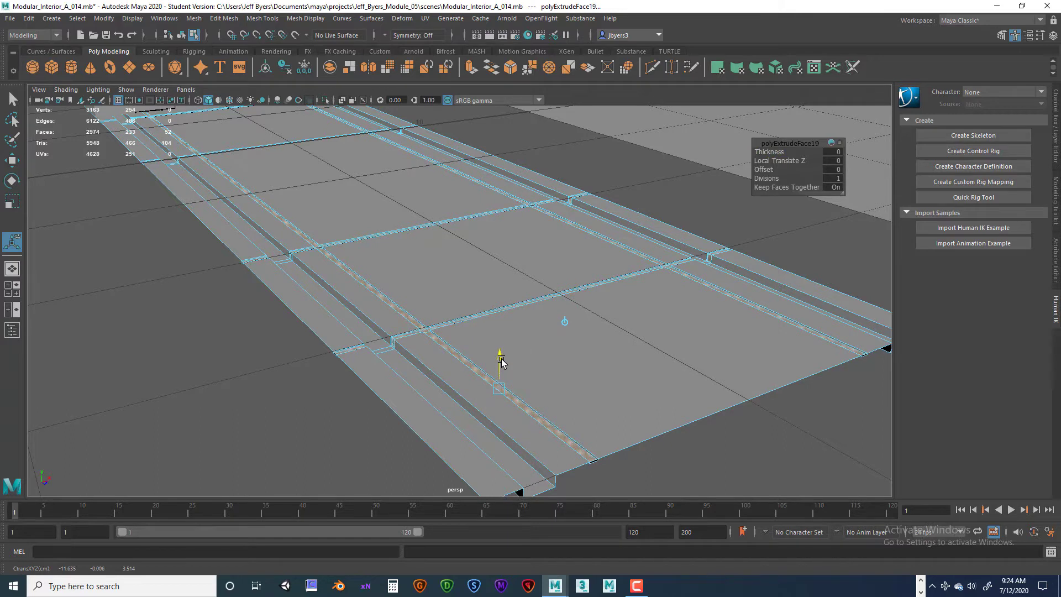
# Try lowering the extruded strips with a Local Translate Z of about -0.016, inspect the groove crossings, and undo the move
pyautogui.moveTo(501, 360); pyautogui.dragTo(531, 374)
pyautogui.keyDown('alt'); pyautogui.moveTo(530, 374); pyautogui.dragTo(557, 386, button='middle'); pyautogui.keyUp('alt')
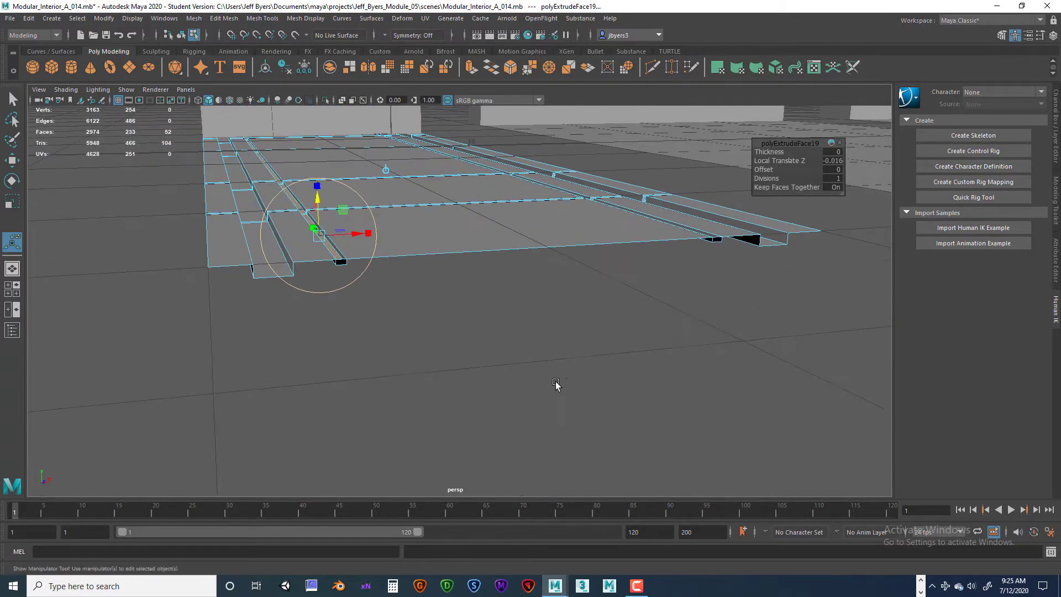
pyautogui.keyDown('alt'); pyautogui.moveTo(556, 386); pyautogui.dragTo(640, 391, button='right'); pyautogui.keyUp('alt')
pyautogui.keyDown('alt'); pyautogui.moveTo(412, 366); pyautogui.dragTo(438, 376); pyautogui.keyUp('alt')
pyautogui.keyDown('alt'); pyautogui.moveTo(438, 376); pyautogui.dragTo(468, 382, button='middle'); pyautogui.keyUp('alt')
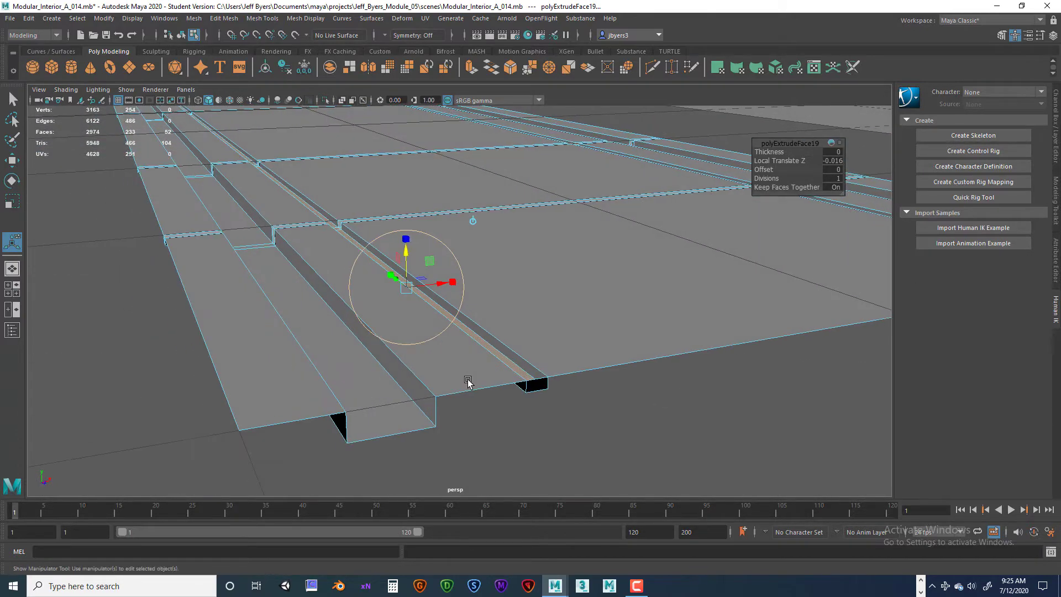
pyautogui.keyDown('alt'); pyautogui.moveTo(534, 389); pyautogui.dragTo(396, 375); pyautogui.keyUp('alt')
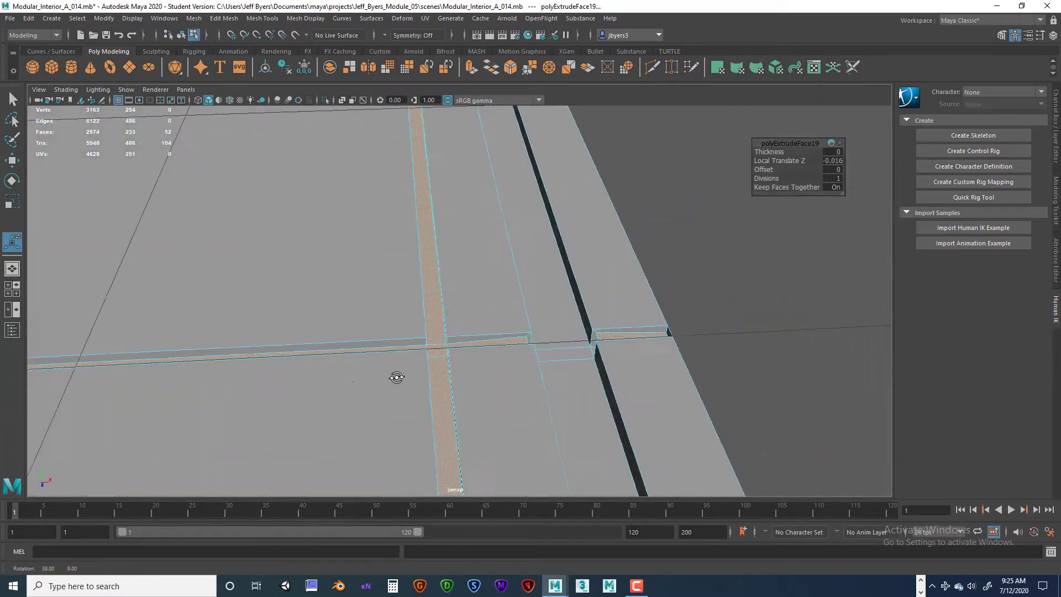
pyautogui.keyDown('alt'); pyautogui.moveTo(396, 374); pyautogui.dragTo(417, 388, button='right'); pyautogui.keyUp('alt')
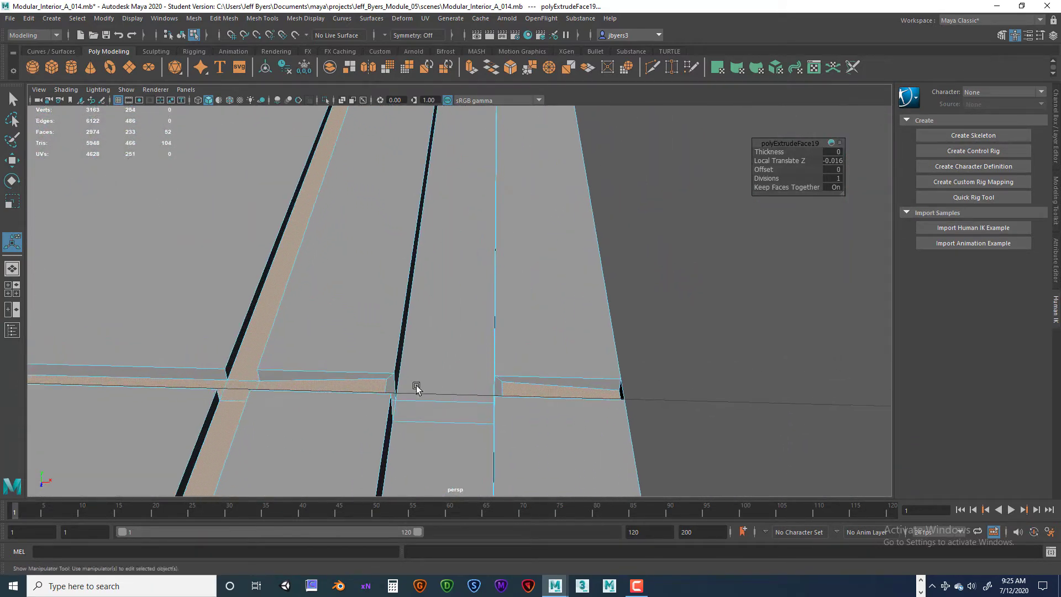
pyautogui.keyDown('alt'); pyautogui.moveTo(385, 387); pyautogui.dragTo(584, 310); pyautogui.keyUp('alt')
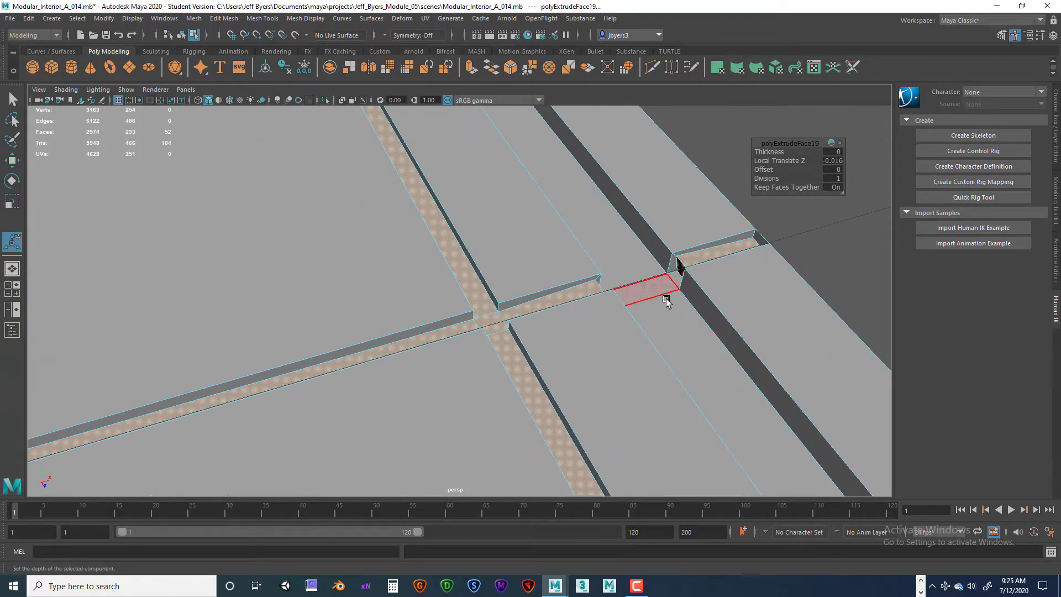
pyautogui.scroll(-4, 629, 350)
pyautogui.hotkey('ctrl', 'z')
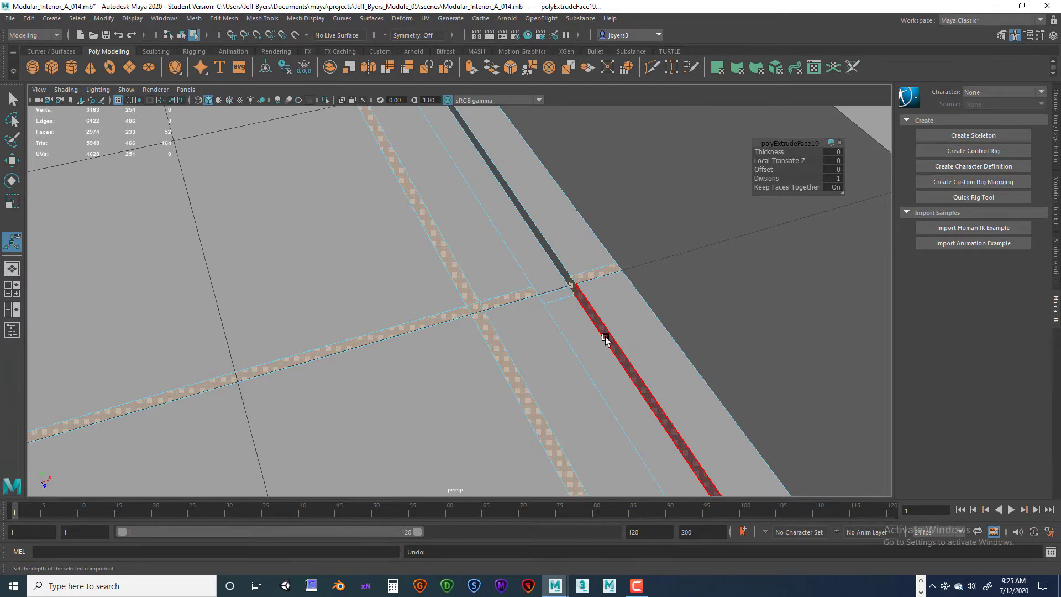
# Remove the small groove side-wall faces at one crosswise seam from the extruded face selection
pyautogui.scroll(4, 573, 289)
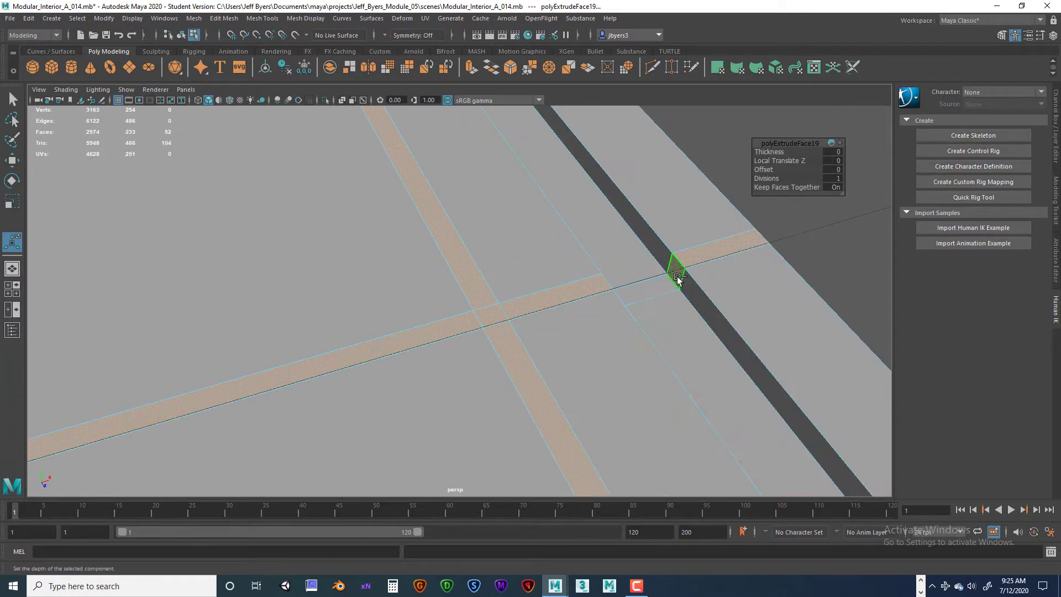
pyautogui.keyDown('alt'); pyautogui.moveTo(564, 333); pyautogui.dragTo(511, 337); pyautogui.keyUp('alt')
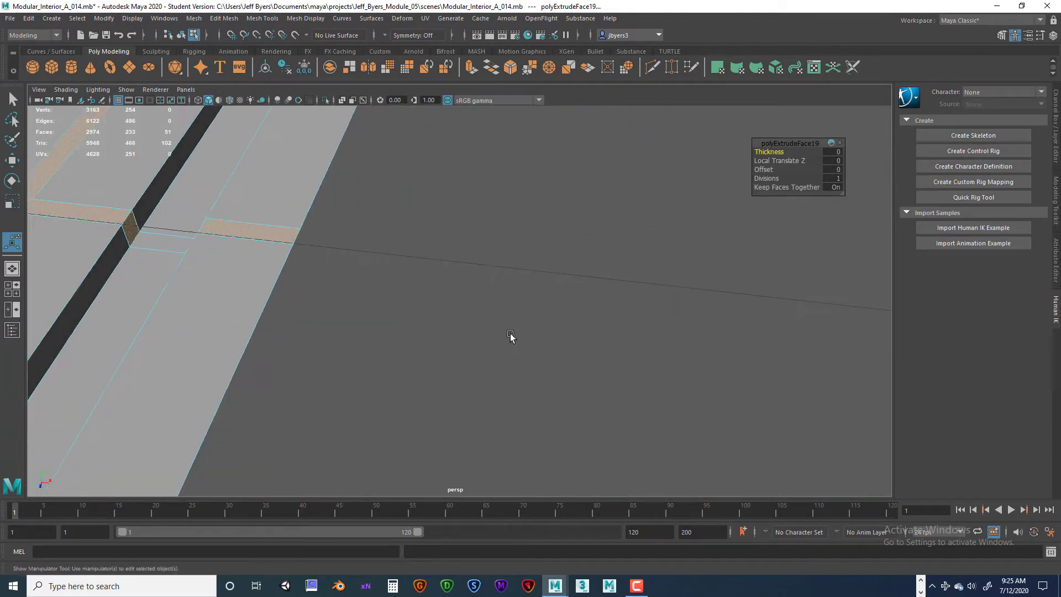
pyautogui.keyDown('alt'); pyautogui.moveTo(413, 321); pyautogui.dragTo(477, 333, button='middle'); pyautogui.keyUp('alt')
pyautogui.keyDown('ctrl'); pyautogui.click(320, 262); pyautogui.keyUp('ctrl')
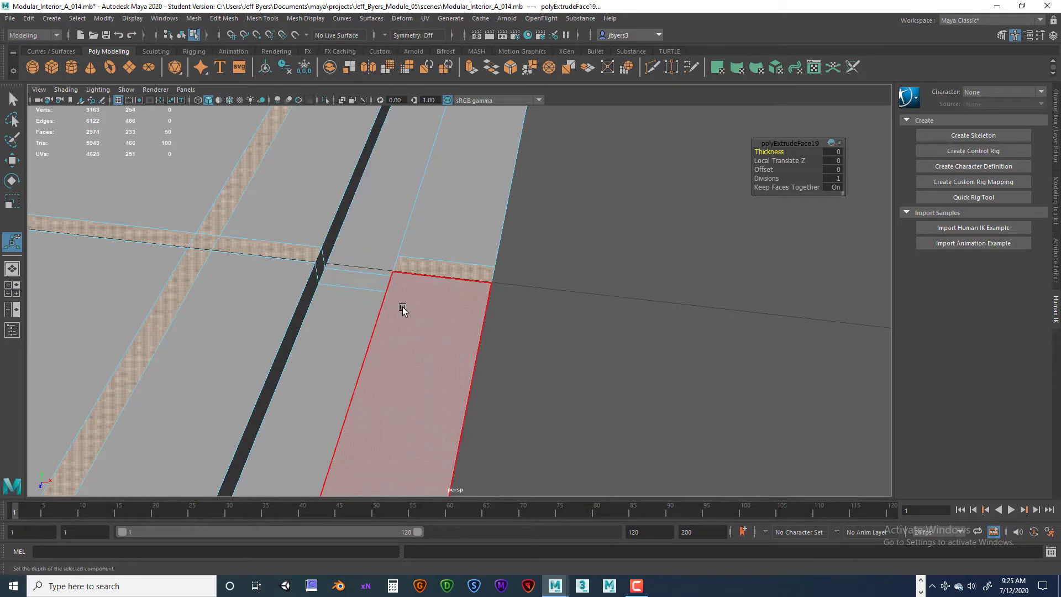
pyautogui.keyDown('alt'); pyautogui.moveTo(370, 316); pyautogui.dragTo(457, 303); pyautogui.keyUp('alt')
pyautogui.scroll(-4, 387, 317)
pyautogui.scroll(-4, 387, 317)
pyautogui.scroll(6, 457, 303)
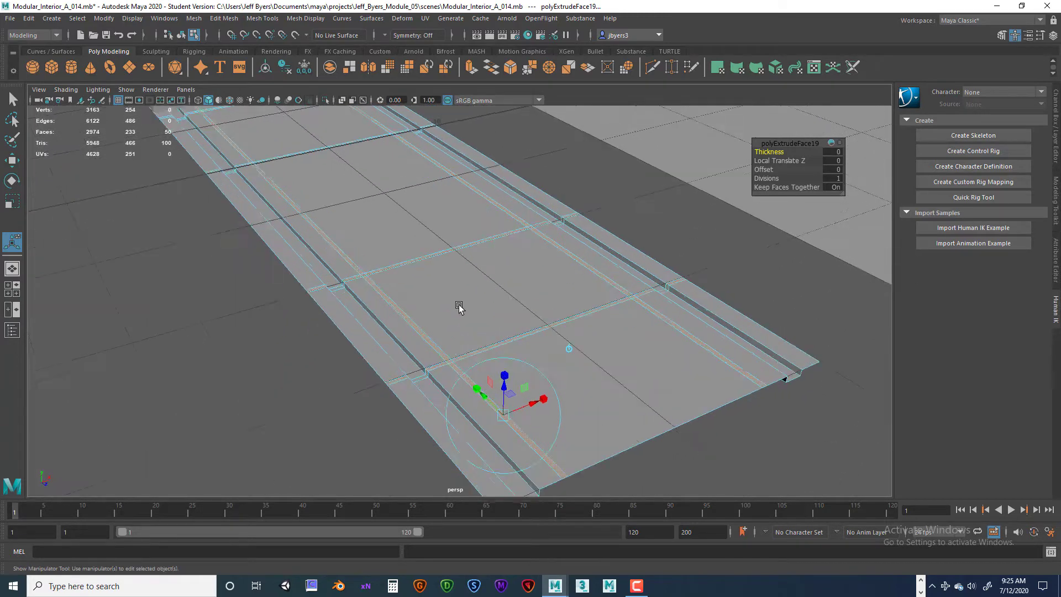
# Try lowering the remaining extruded strips slightly, and undo the move together with the Extrude
pyautogui.moveTo(519, 428); pyautogui.dragTo(518, 435)
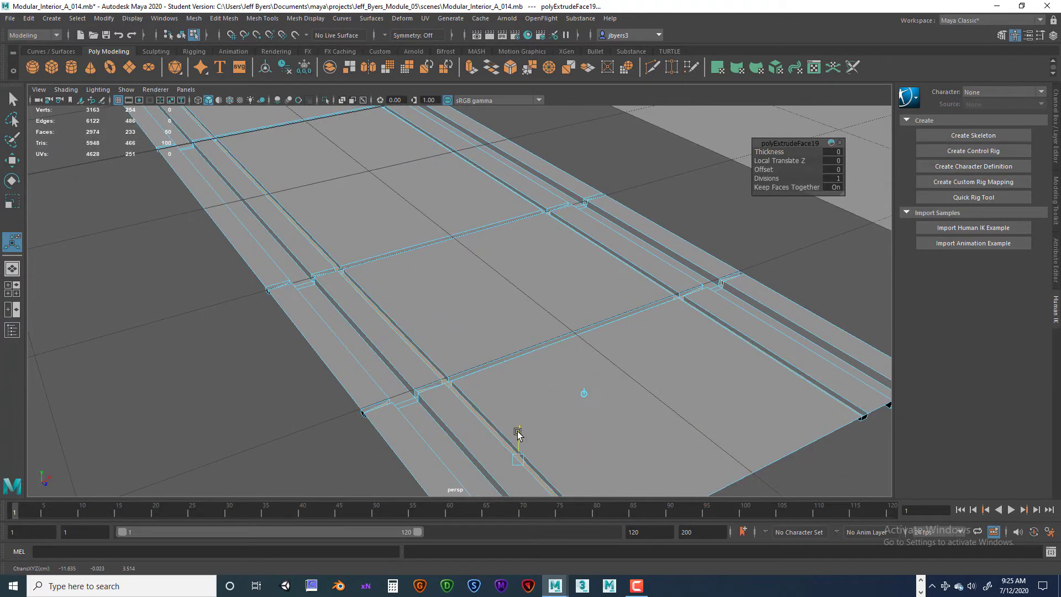
pyautogui.moveTo(520, 430); pyautogui.dragTo(520, 432)
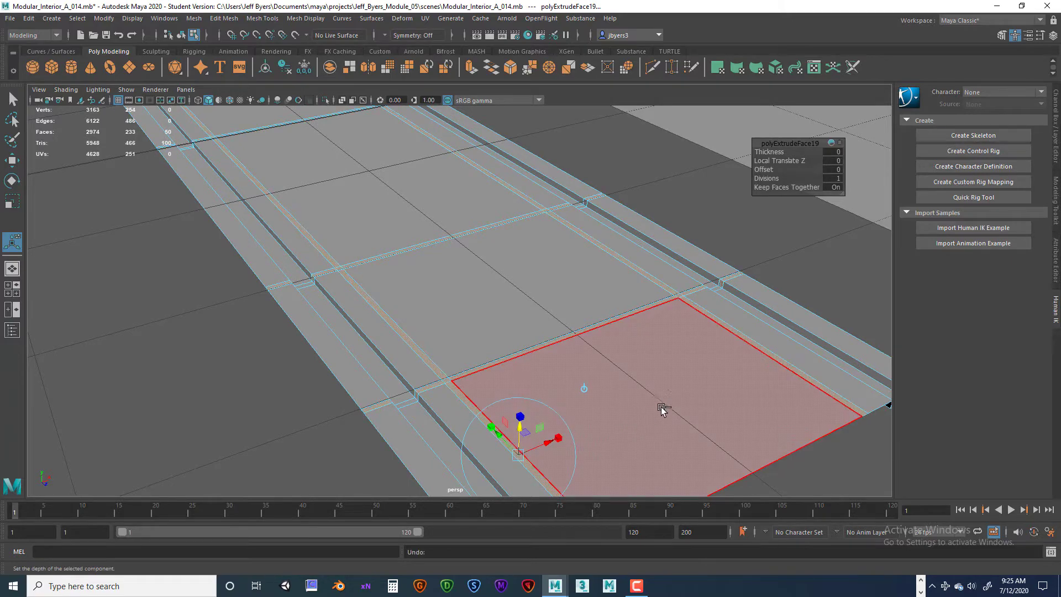
pyautogui.hotkey('ctrl', 'z')
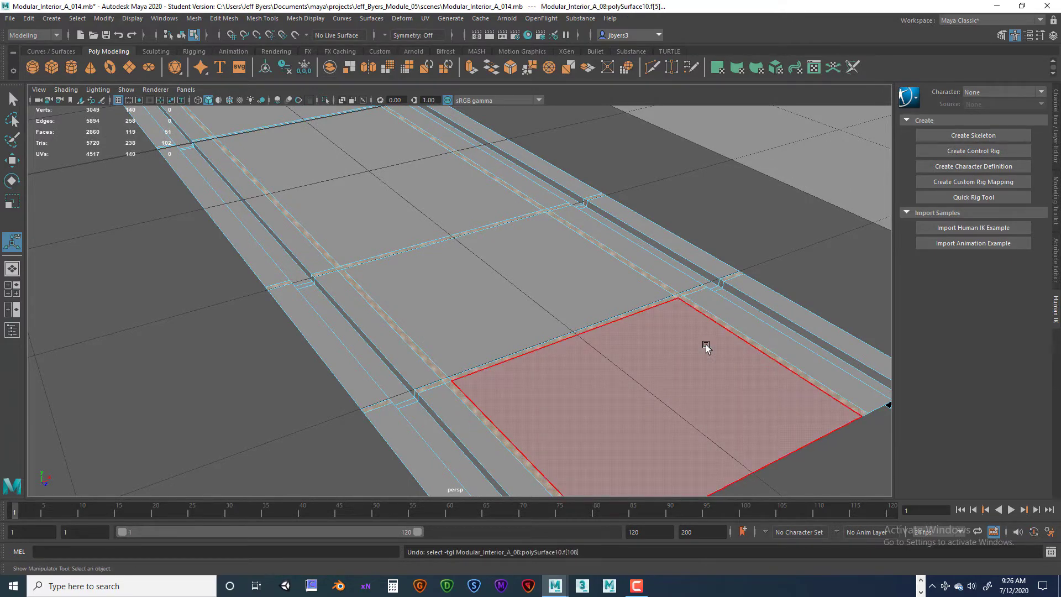
# Deselect the small side-wall faces where the crosswise seam meets the deep lengthwise groove, keeping the strips selected
pyautogui.keyDown('alt'); pyautogui.moveTo(672, 367); pyautogui.dragTo(589, 375); pyautogui.keyUp('alt')
pyautogui.keyDown('alt'); pyautogui.moveTo(588, 374); pyautogui.dragTo(631, 374, button='right'); pyautogui.keyUp('alt')
pyautogui.keyDown('alt'); pyautogui.moveTo(595, 328); pyautogui.dragTo(526, 427, button='middle'); pyautogui.keyUp('alt')
pyautogui.keyDown('alt'); pyautogui.moveTo(526, 427); pyautogui.dragTo(537, 414, button='right'); pyautogui.keyUp('alt')
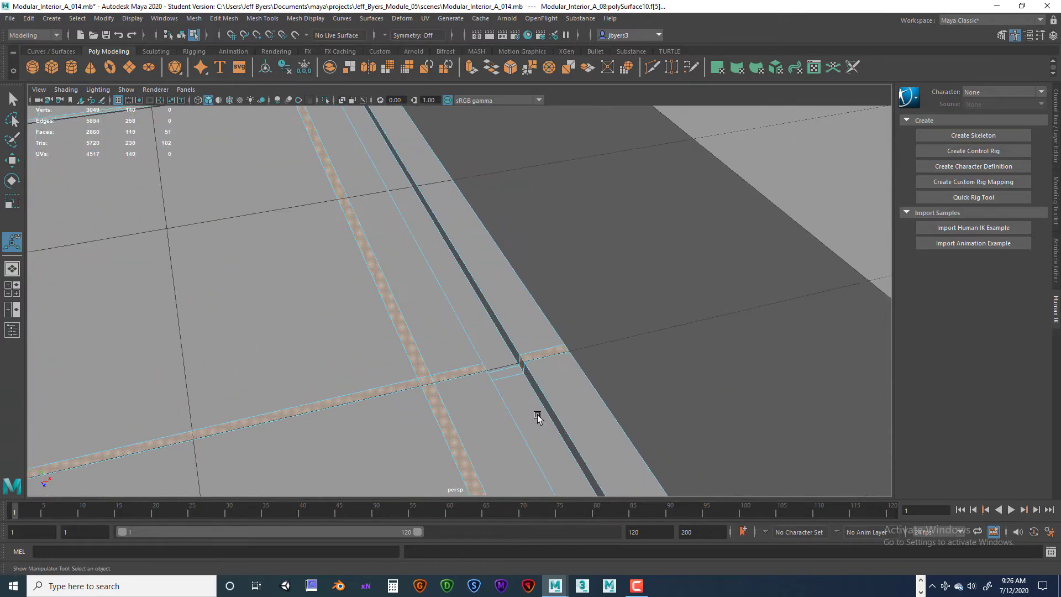
pyautogui.keyDown('alt'); pyautogui.moveTo(541, 370); pyautogui.dragTo(564, 365); pyautogui.keyUp('alt')
pyautogui.keyDown('alt'); pyautogui.moveTo(563, 365); pyautogui.dragTo(621, 363, button='right'); pyautogui.keyUp('alt')
pyautogui.keyDown('shift'); pyautogui.click(623, 308); pyautogui.keyUp('shift')
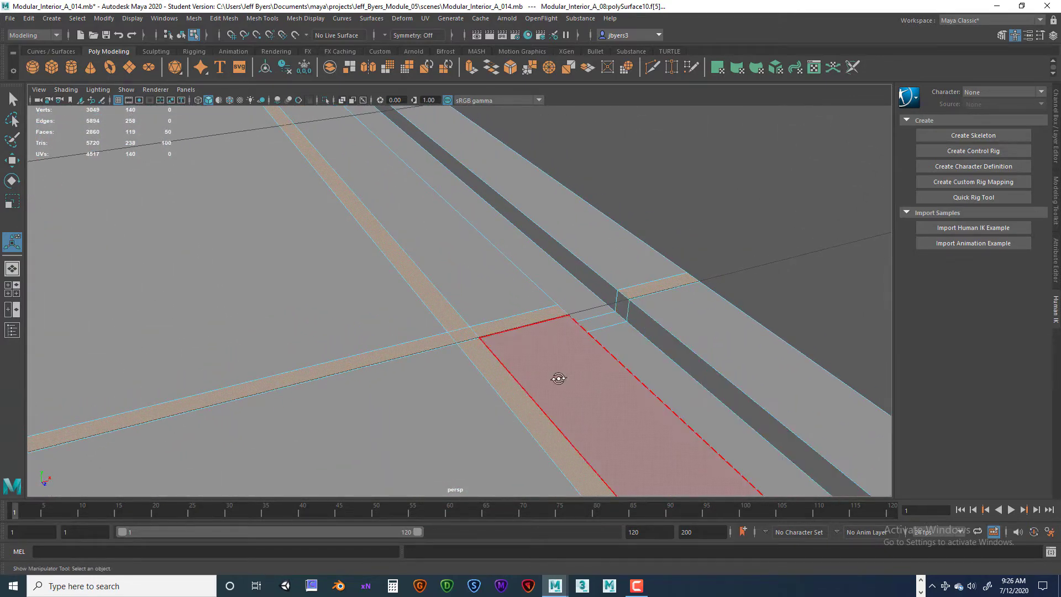
pyautogui.keyDown('alt'); pyautogui.moveTo(560, 380); pyautogui.dragTo(501, 369); pyautogui.keyUp('alt')
pyautogui.keyDown('alt'); pyautogui.moveTo(500, 365); pyautogui.dragTo(548, 370, button='middle'); pyautogui.keyUp('alt')
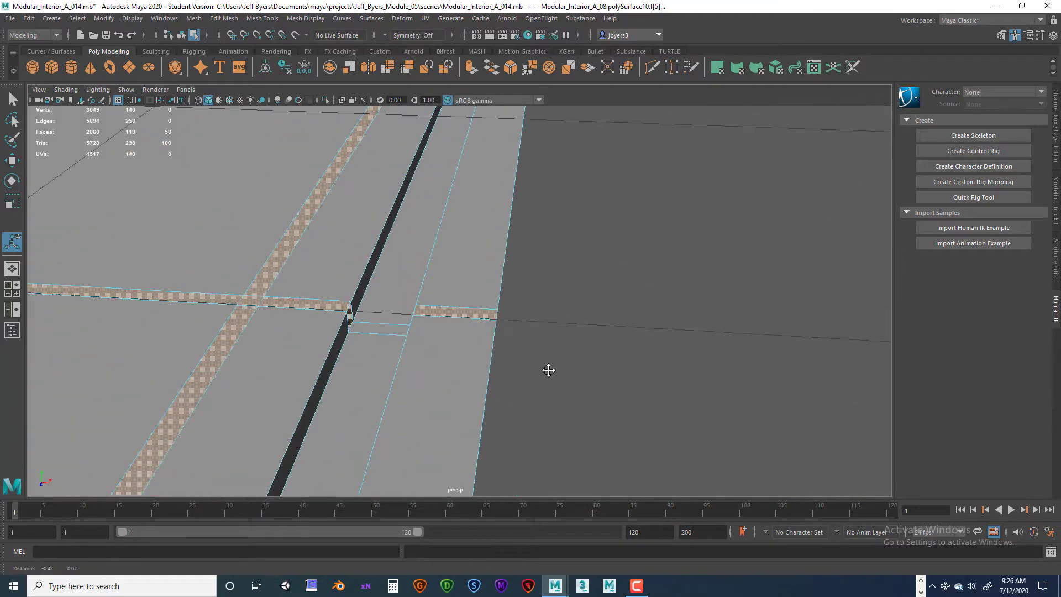
pyautogui.keyDown('shift'); pyautogui.click(349, 316); pyautogui.keyUp('shift')
pyautogui.keyDown('alt'); pyautogui.moveTo(377, 393); pyautogui.dragTo(416, 390); pyautogui.keyUp('alt')
pyautogui.scroll(-8, 479, 376)
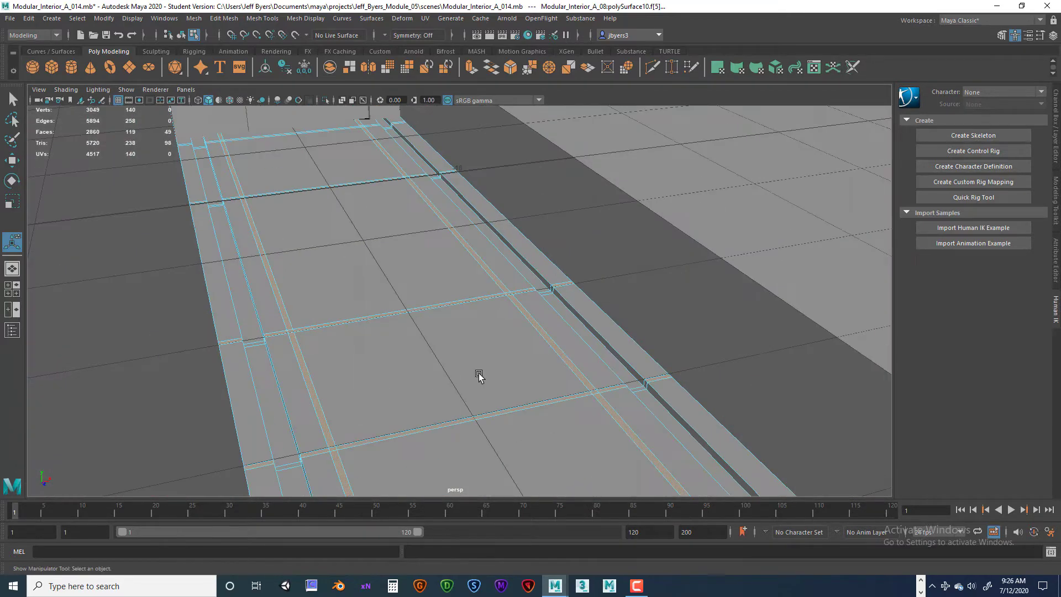
# Examine the selected strips on the pillar's tile alongside the neighbouring wall and floor modules
pyautogui.keyDown('alt'); pyautogui.moveTo(479, 375); pyautogui.dragTo(485, 371); pyautogui.keyUp('alt')
pyautogui.keyDown('alt'); pyautogui.moveTo(487, 362); pyautogui.dragTo(535, 446, button='middle'); pyautogui.keyUp('alt')
pyautogui.scroll(-5, 440, 320)
pyautogui.scroll(-4, 436, 318)
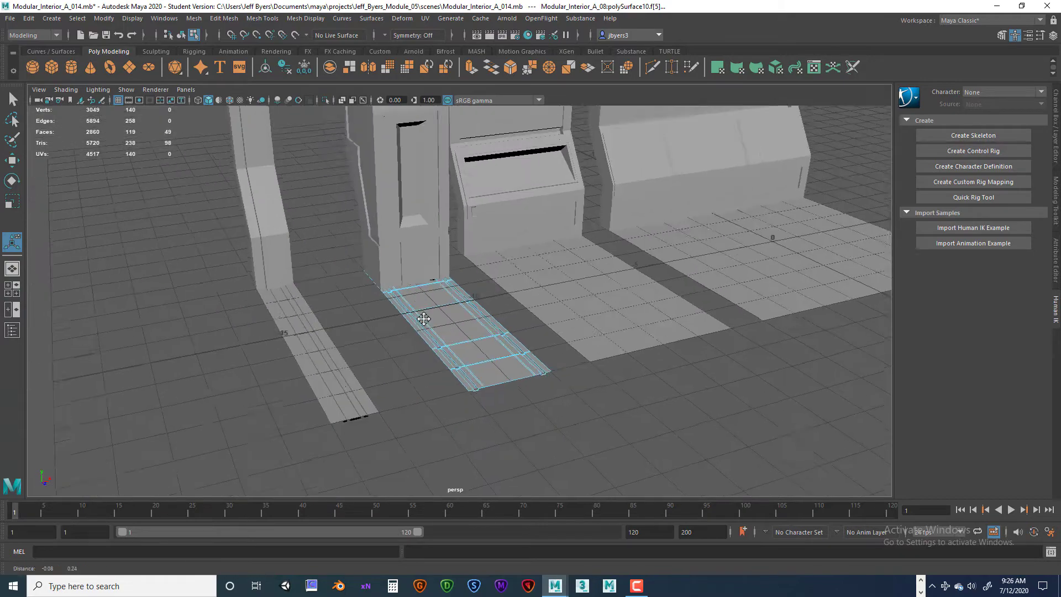
pyautogui.keyDown('alt'); pyautogui.moveTo(426, 315); pyautogui.dragTo(445, 400, button='middle'); pyautogui.keyUp('alt')
pyautogui.keyDown('alt'); pyautogui.moveTo(446, 400); pyautogui.dragTo(462, 389); pyautogui.keyUp('alt')
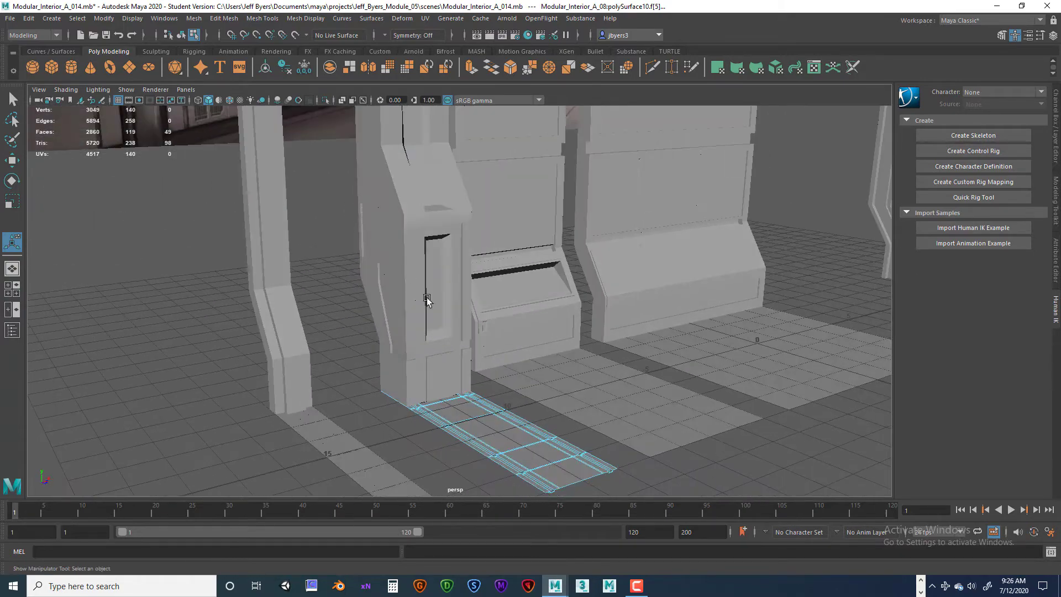
pyautogui.keyDown('alt'); pyautogui.moveTo(427, 298); pyautogui.dragTo(376, 217, button='middle'); pyautogui.keyUp('alt')
pyautogui.scroll(8, 423, 323)
pyautogui.keyDown('alt'); pyautogui.moveTo(445, 333); pyautogui.dragTo(418, 348); pyautogui.keyUp('alt')
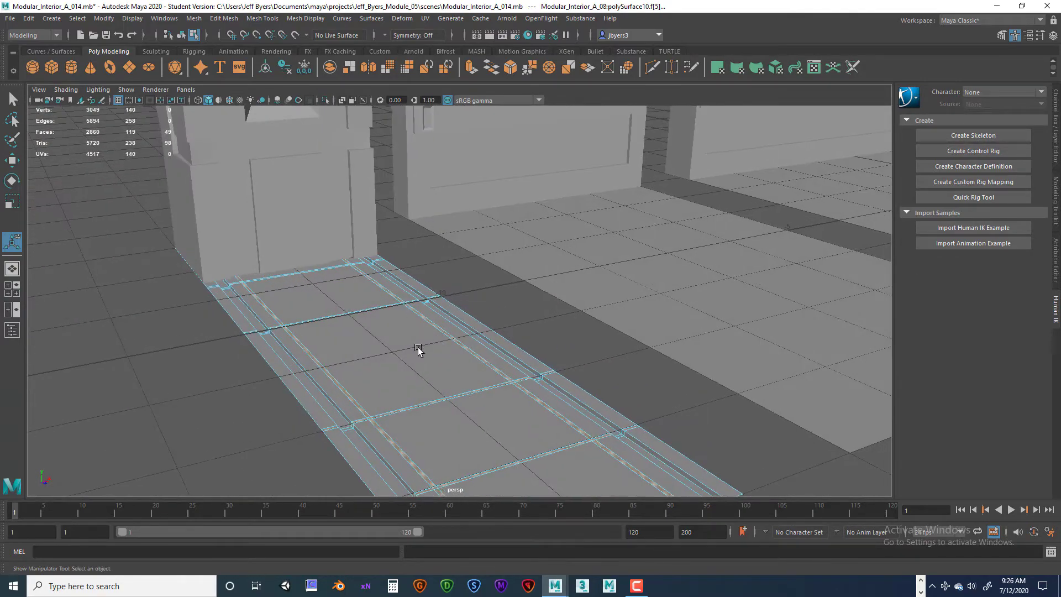
# Extrude the selected lengthwise and crosswise strips and lower them with a Local Translate Z of -0.009
pyautogui.keyDown('alt'); pyautogui.moveTo(433, 354); pyautogui.dragTo(607, 385, button='right'); pyautogui.keyUp('alt')
pyautogui.keyDown('alt'); pyautogui.moveTo(491, 334); pyautogui.dragTo(488, 302, button='middle'); pyautogui.keyUp('alt')
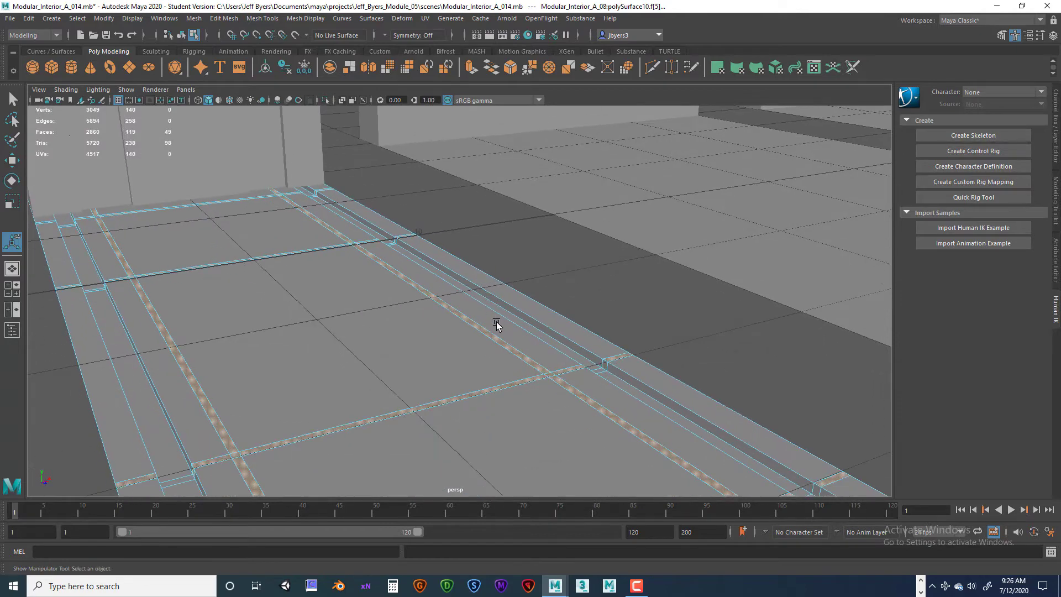
pyautogui.hotkey('ctrl', 'e')
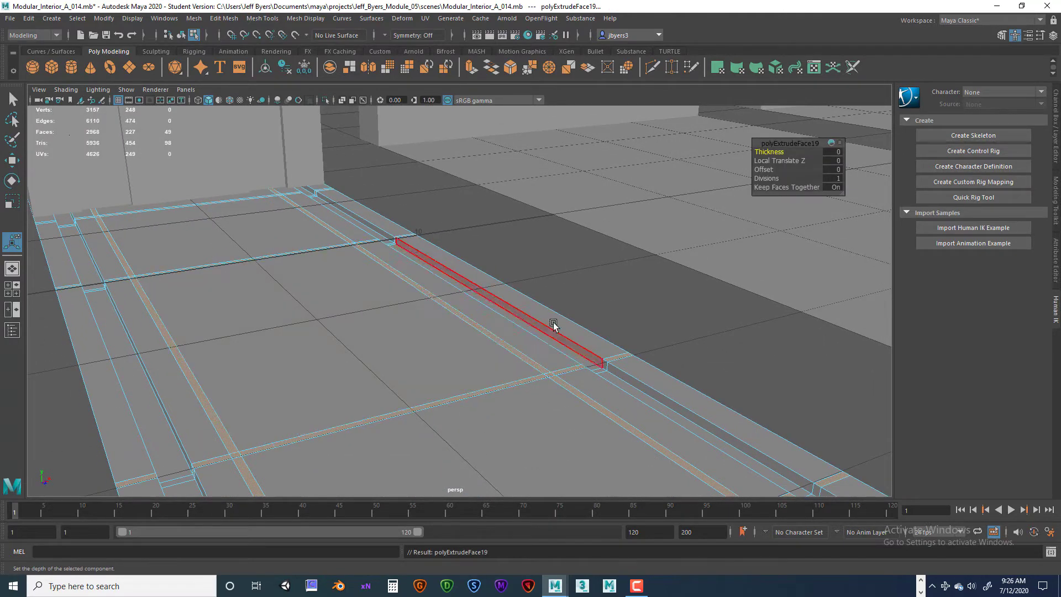
pyautogui.scroll(-4, 553, 328)
pyautogui.moveTo(466, 455); pyautogui.dragTo(467, 458)
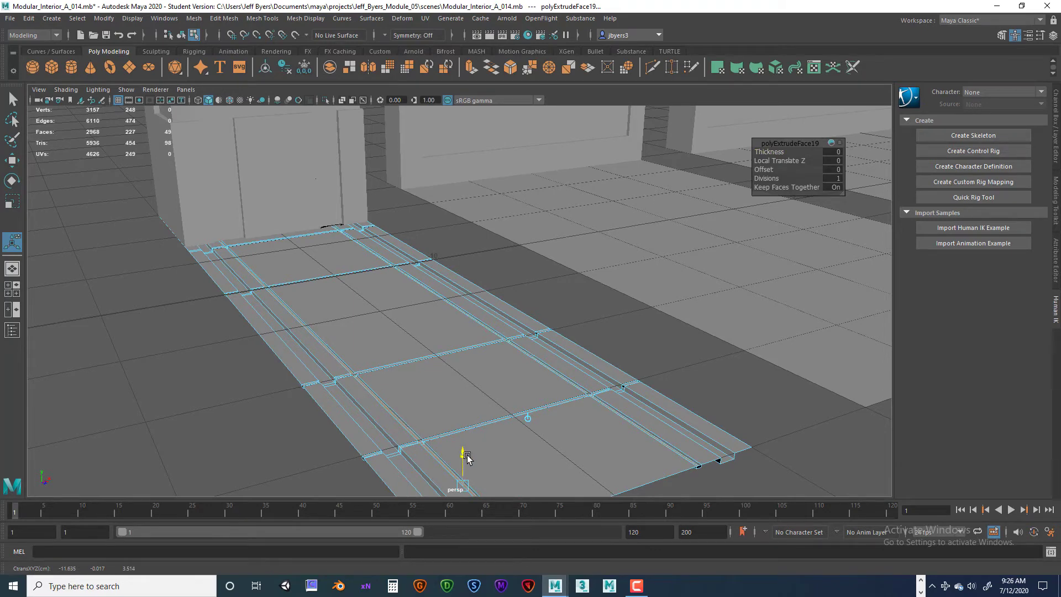
pyautogui.moveTo(468, 457); pyautogui.dragTo(468, 459)
# Inspect how the lowered crosswise strips meet the deep lengthwise groove's side walls at the seam crossings
pyautogui.scroll(8, 497, 409)
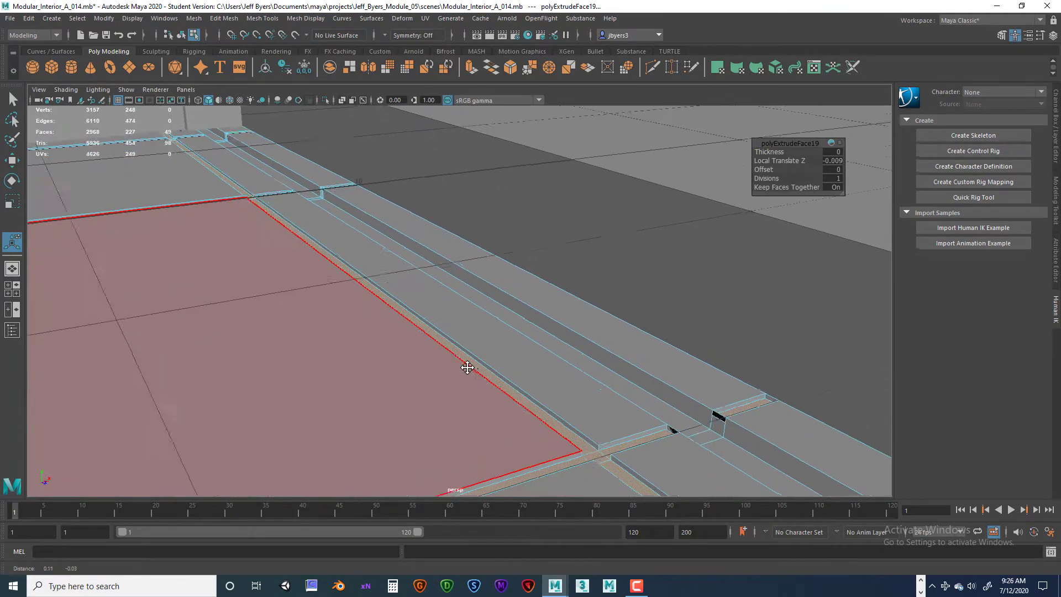
pyautogui.keyDown('alt'); pyautogui.moveTo(476, 367); pyautogui.dragTo(443, 339); pyautogui.keyUp('alt')
pyautogui.scroll(5, 502, 366)
pyautogui.keyDown('alt'); pyautogui.moveTo(502, 363); pyautogui.dragTo(528, 367); pyautogui.keyUp('alt')
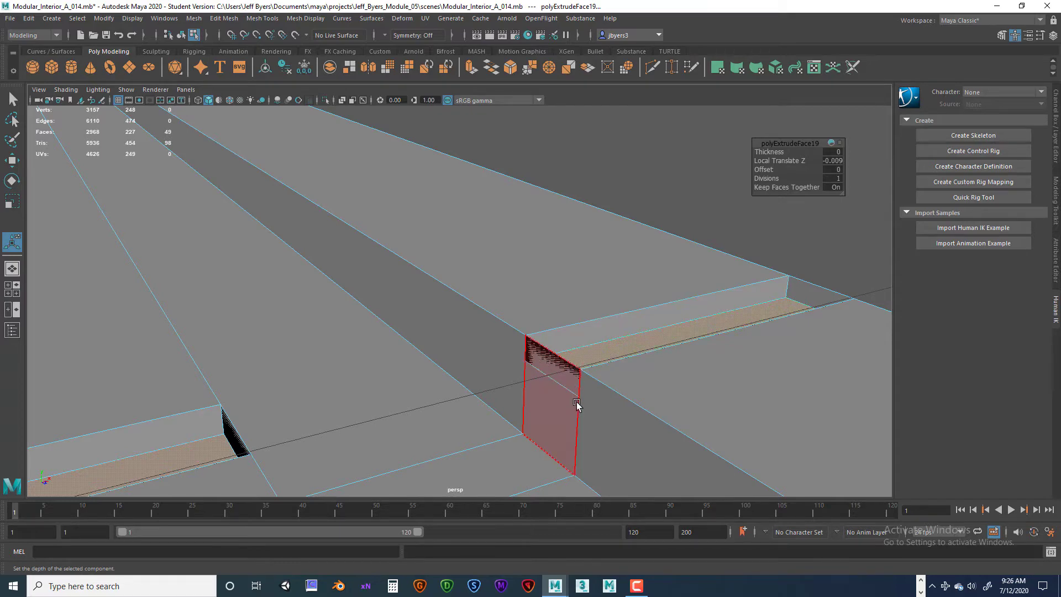
pyautogui.keyDown('alt'); pyautogui.moveTo(576, 404); pyautogui.dragTo(545, 412); pyautogui.keyUp('alt')
pyautogui.keyDown('alt'); pyautogui.moveTo(387, 412); pyautogui.dragTo(718, 409, button='middle'); pyautogui.keyUp('alt')
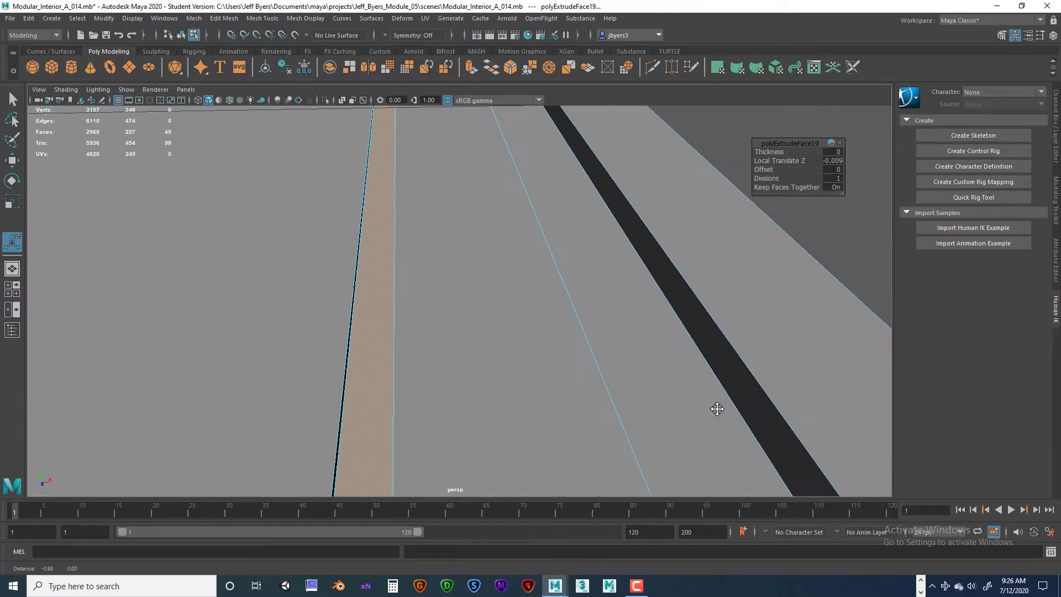
pyautogui.scroll(-3, 699, 403)
pyautogui.keyDown('alt'); pyautogui.moveTo(588, 423); pyautogui.dragTo(606, 416); pyautogui.keyUp('alt')
pyautogui.keyDown('alt'); pyautogui.moveTo(606, 417); pyautogui.dragTo(547, 413, button='middle'); pyautogui.keyUp('alt')
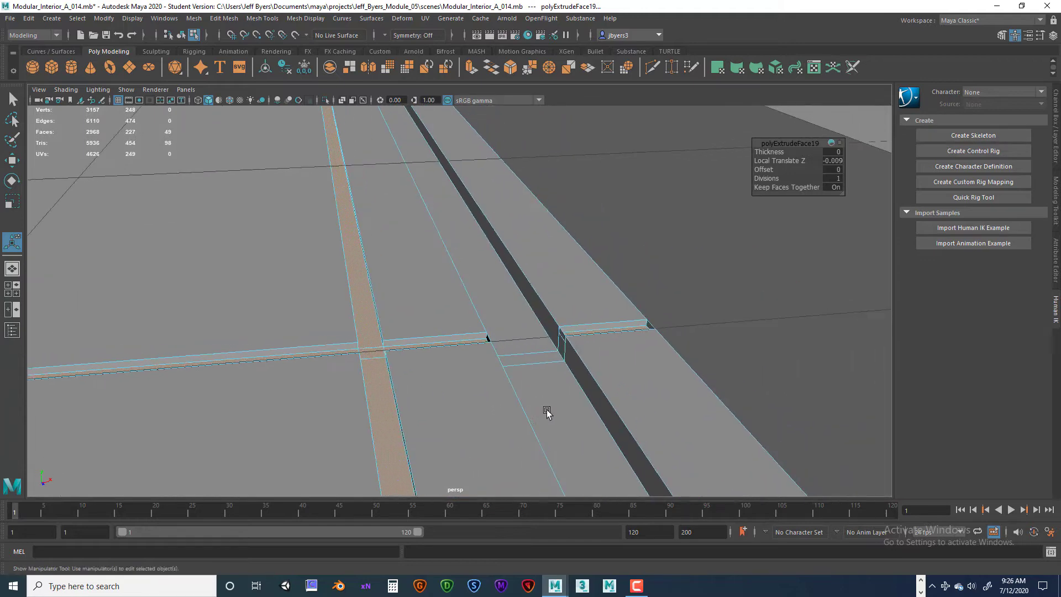
pyautogui.keyDown('alt'); pyautogui.moveTo(547, 412); pyautogui.dragTo(679, 424, button='right'); pyautogui.keyUp('alt')
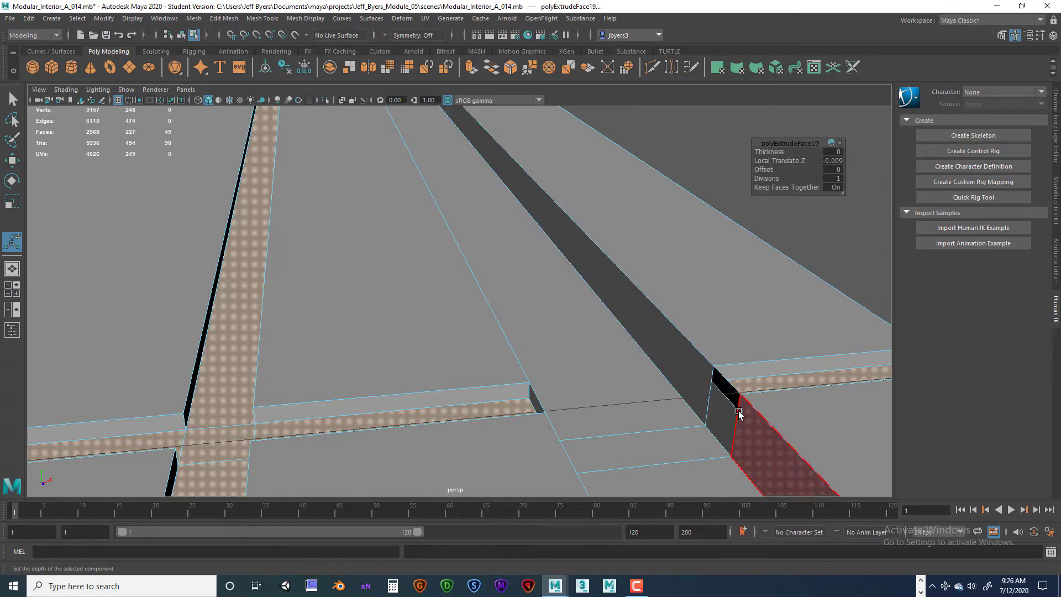
pyautogui.scroll(-3, 710, 403)
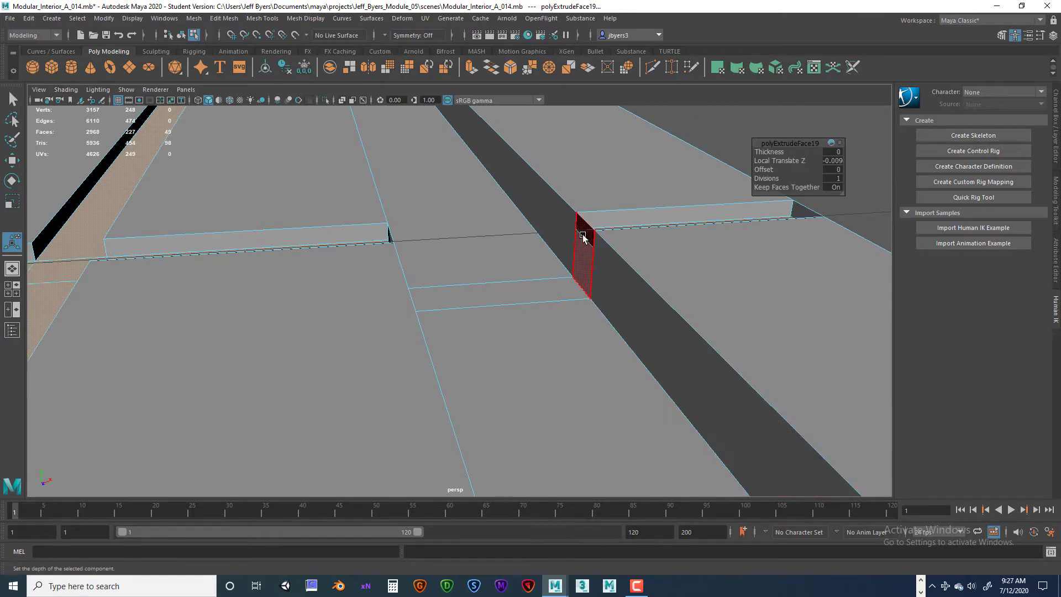
pyautogui.scroll(-5, 585, 369)
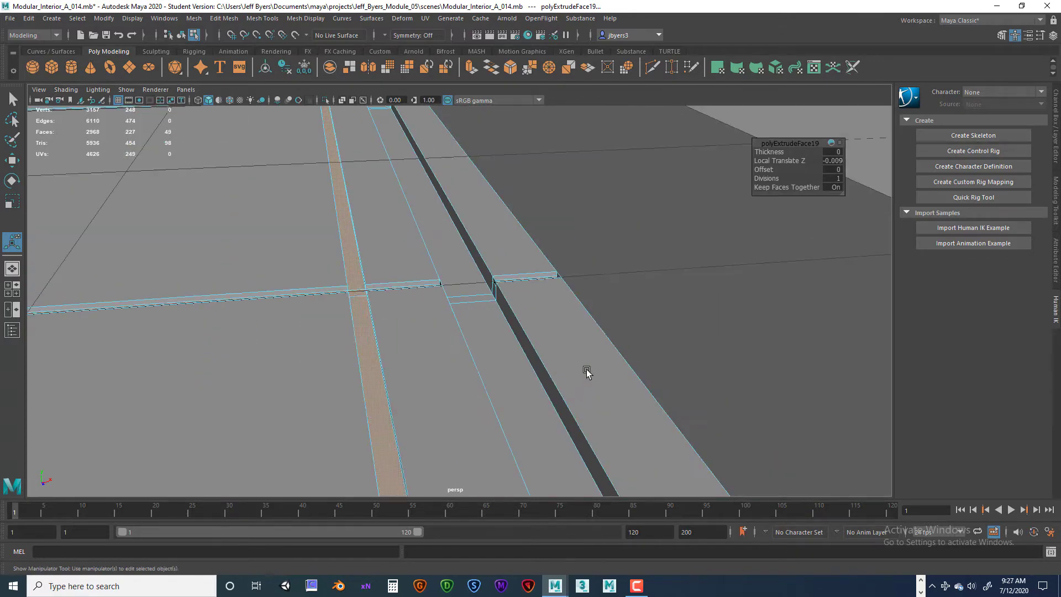
pyautogui.scroll(5, 581, 367)
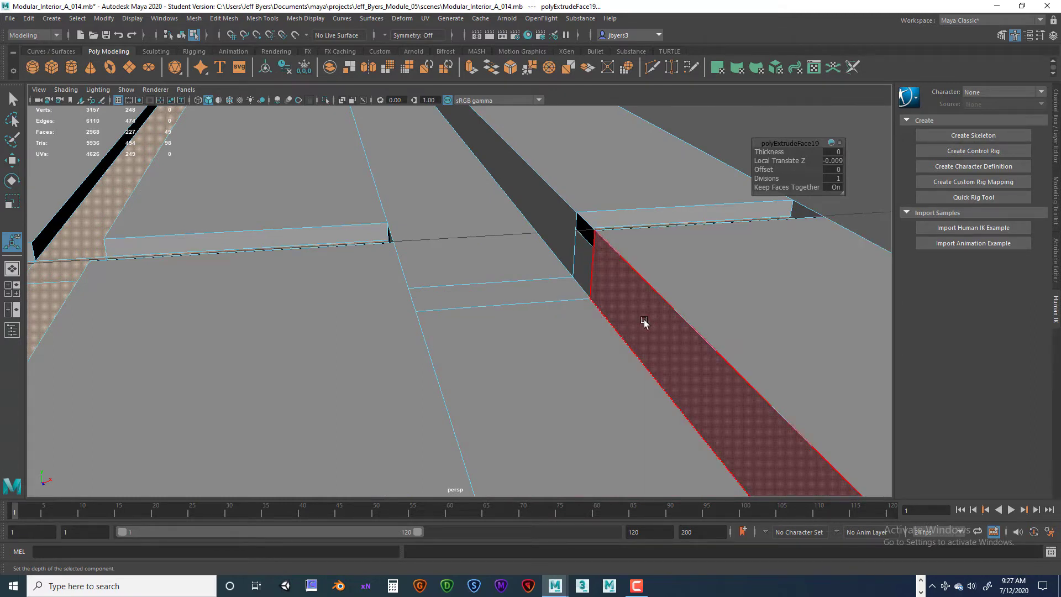
# Undo the Extrude and step back through the latest face selections on the pillar's tile
pyautogui.keyDown('alt'); pyautogui.moveTo(594, 284); pyautogui.dragTo(571, 327); pyautogui.keyUp('alt')
pyautogui.hotkey('ctrl', 'z')
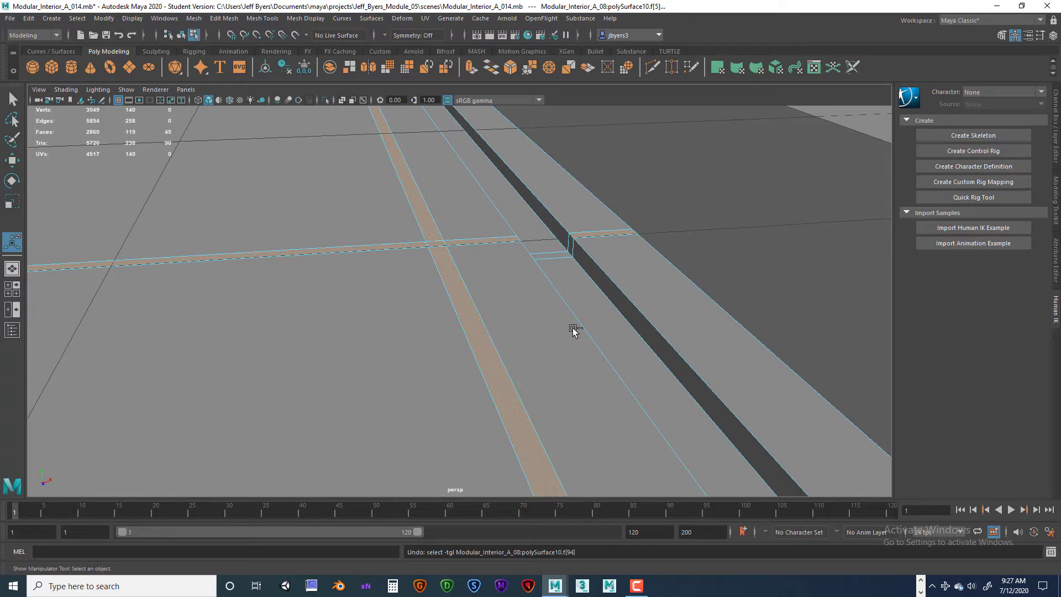
pyautogui.scroll(-3, 570, 340)
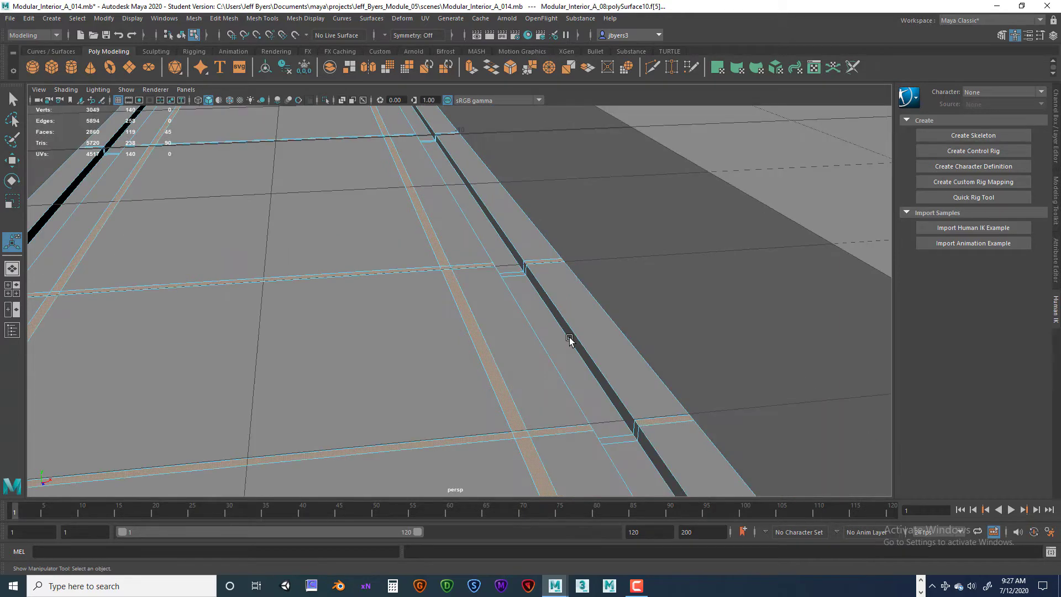
pyautogui.keyDown('alt'); pyautogui.moveTo(527, 372); pyautogui.dragTo(529, 378); pyautogui.keyUp('alt')
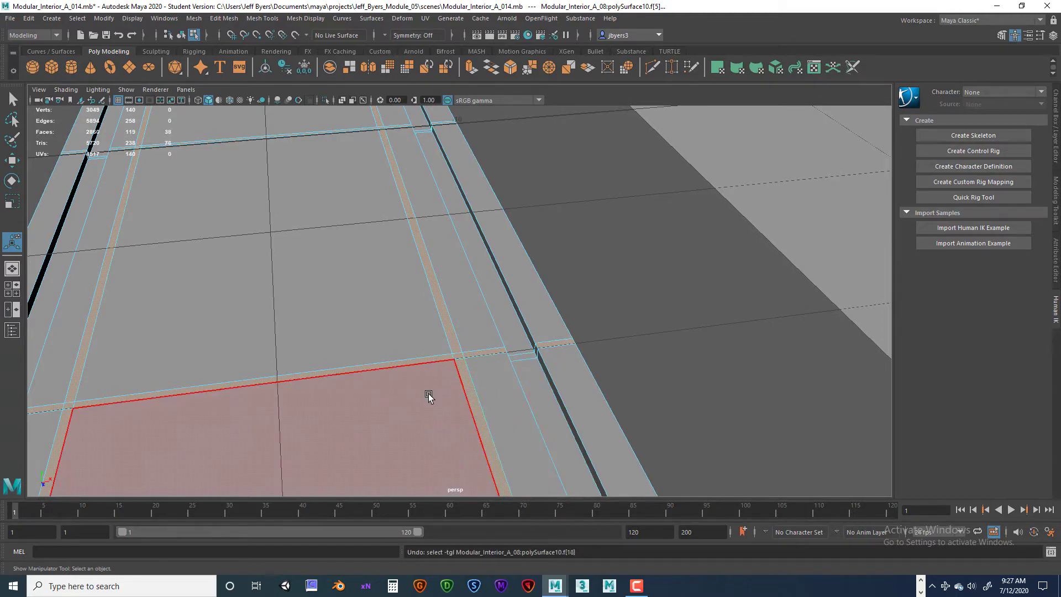
pyautogui.keyDown('alt'); pyautogui.moveTo(438, 321); pyautogui.dragTo(457, 472, button='middle'); pyautogui.keyUp('alt')
pyautogui.scroll(-5, 457, 473)
pyautogui.scroll(6, 456, 462)
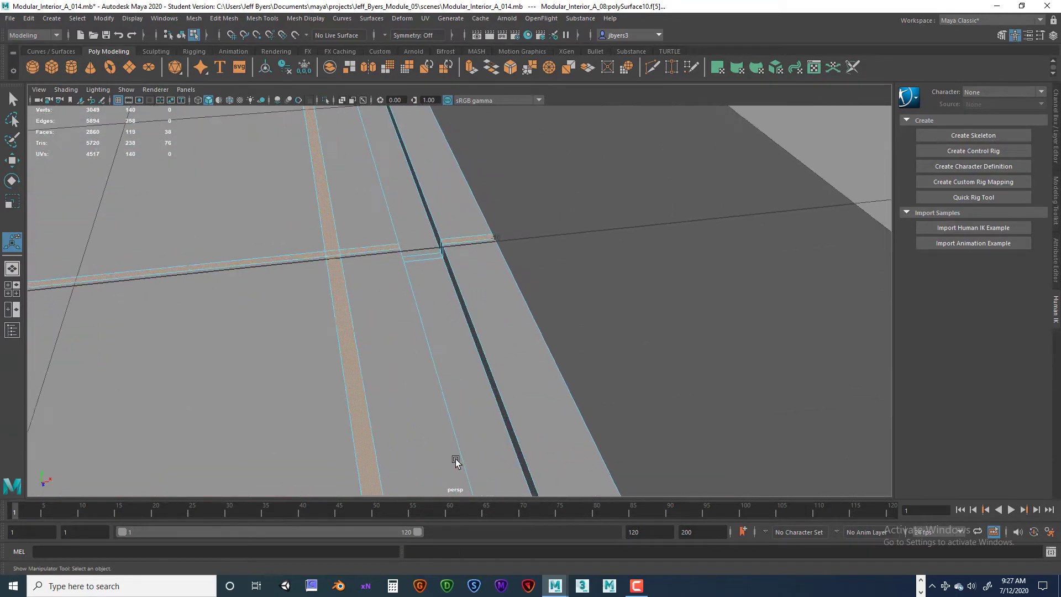
pyautogui.keyDown('alt'); pyautogui.moveTo(399, 397); pyautogui.dragTo(448, 445, button='middle'); pyautogui.keyUp('alt')
pyautogui.keyDown('alt'); pyautogui.moveTo(447, 445); pyautogui.dragTo(395, 420); pyautogui.keyUp('alt')
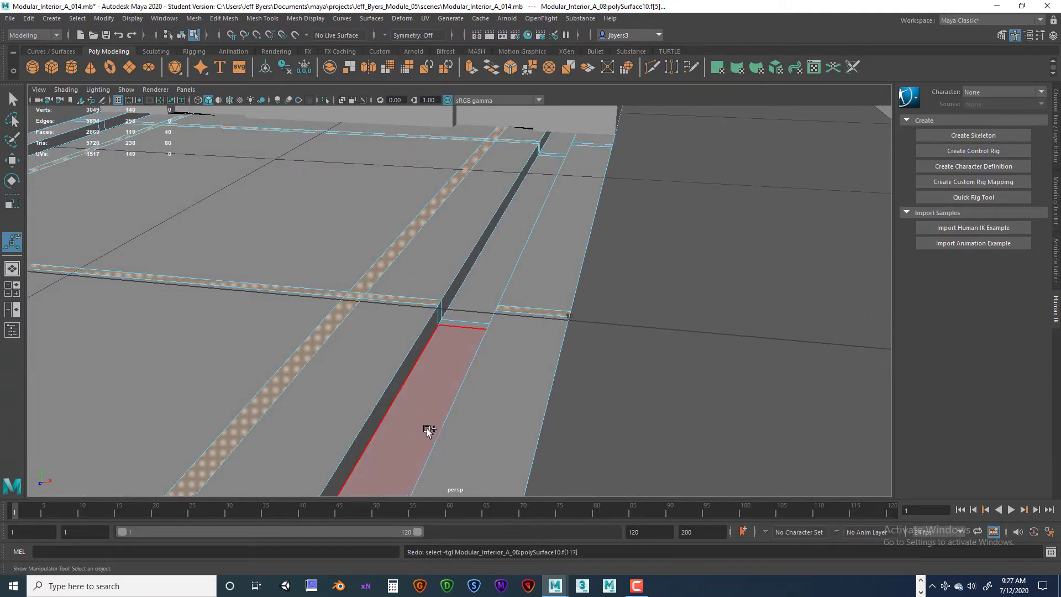
# Add the small side-wall faces of the deep lengthwise groove at the crosswise seams back to the selection
pyautogui.keyDown('shift'); pyautogui.click(462, 427); pyautogui.keyUp('shift')
pyautogui.keyDown('alt'); pyautogui.moveTo(455, 433); pyautogui.dragTo(606, 388); pyautogui.keyUp('alt')
pyautogui.keyDown('alt'); pyautogui.moveTo(606, 388); pyautogui.dragTo(547, 377, button='middle'); pyautogui.keyUp('alt')
pyautogui.scroll(-2, 553, 377)
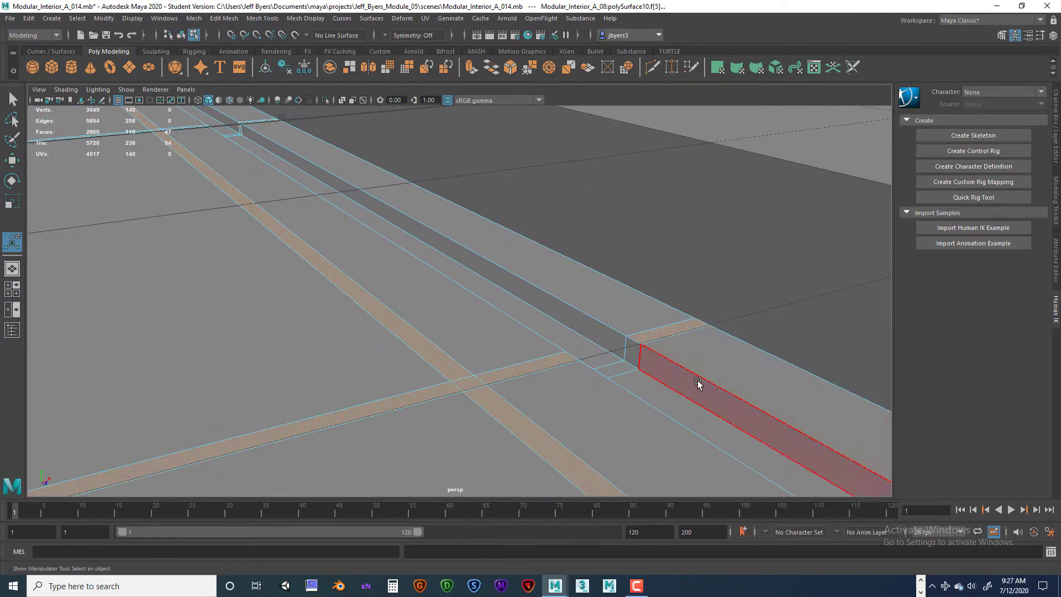
pyautogui.keyDown('shift'); pyautogui.click(630, 351); pyautogui.keyUp('shift')
pyautogui.keyDown('alt'); pyautogui.moveTo(634, 399); pyautogui.dragTo(352, 344); pyautogui.keyUp('alt')
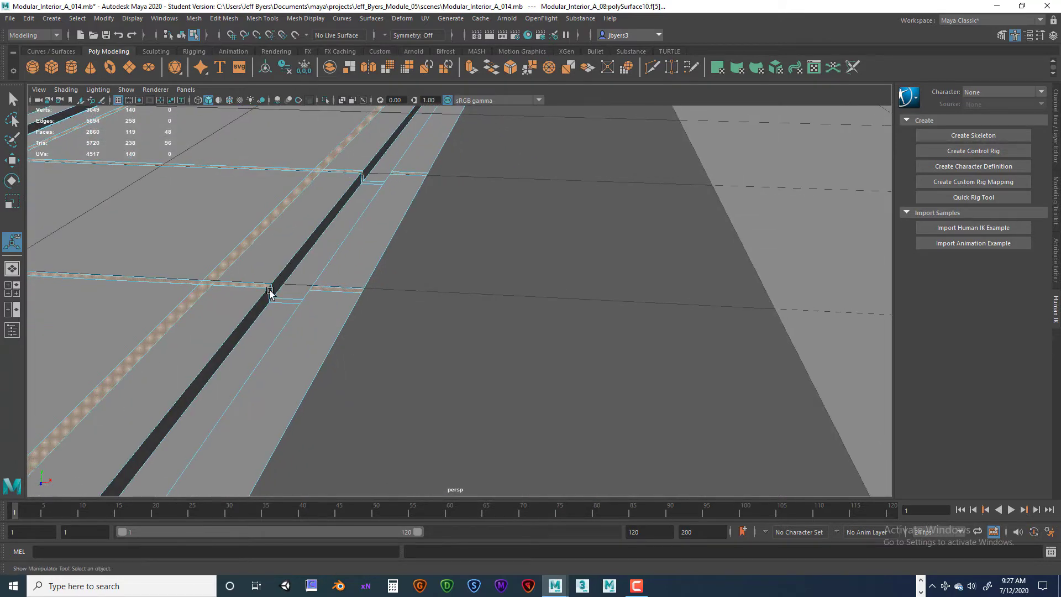
pyautogui.keyDown('alt'); pyautogui.moveTo(279, 298); pyautogui.dragTo(629, 344); pyautogui.keyUp('alt')
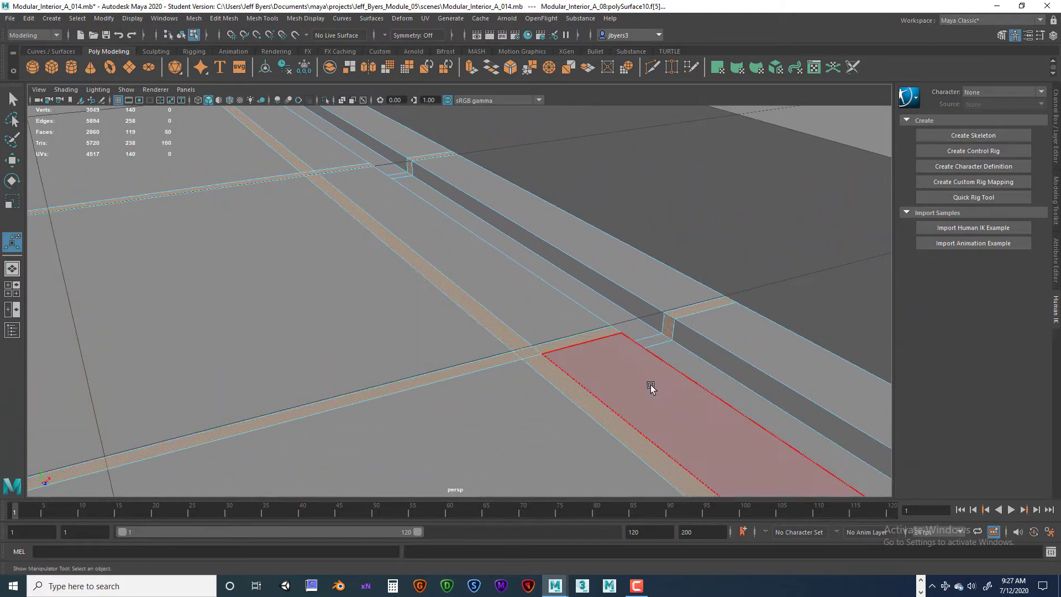
# Add the small side-wall face at the crosswise seam in the tile's opposite lengthwise groove to the selection
pyautogui.keyDown('alt'); pyautogui.moveTo(651, 388); pyautogui.dragTo(567, 355); pyautogui.keyUp('alt')
pyautogui.scroll(5, 557, 371)
pyautogui.keyDown('alt'); pyautogui.moveTo(568, 355); pyautogui.dragTo(634, 355, button='middle'); pyautogui.keyUp('alt')
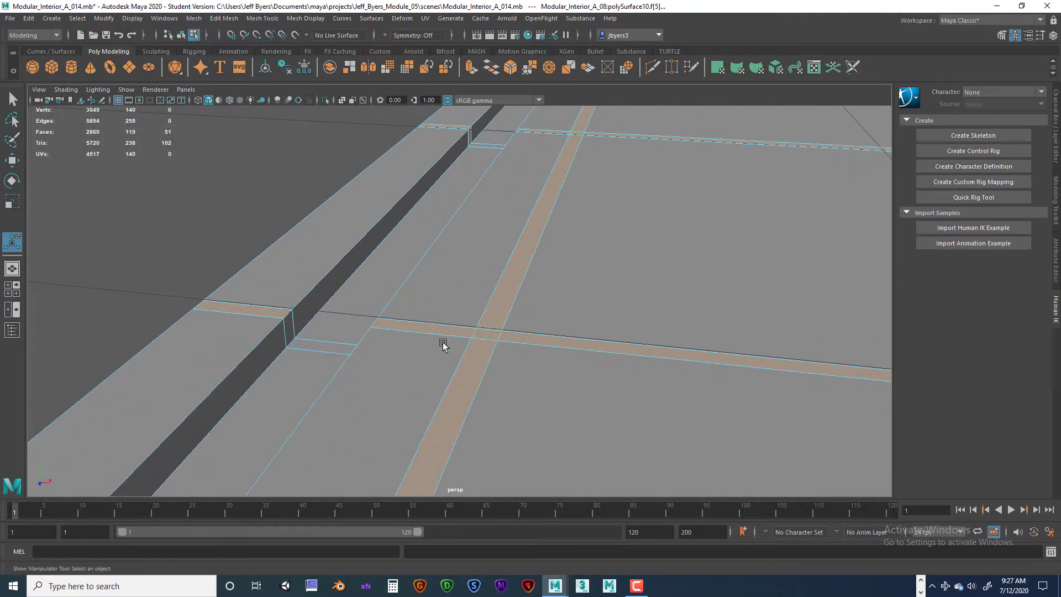
pyautogui.keyDown('shift'); pyautogui.click(290, 328); pyautogui.keyUp('shift')
pyautogui.keyDown('alt'); pyautogui.moveTo(493, 312); pyautogui.dragTo(485, 393, button='middle'); pyautogui.keyUp('alt')
pyautogui.keyDown('alt'); pyautogui.moveTo(494, 387); pyautogui.dragTo(565, 339); pyautogui.keyUp('alt')
pyautogui.keyDown('alt'); pyautogui.moveTo(565, 288); pyautogui.dragTo(554, 422, button='middle'); pyautogui.keyUp('alt')
pyautogui.keyDown('alt'); pyautogui.moveTo(554, 423); pyautogui.dragTo(495, 363); pyautogui.keyUp('alt')
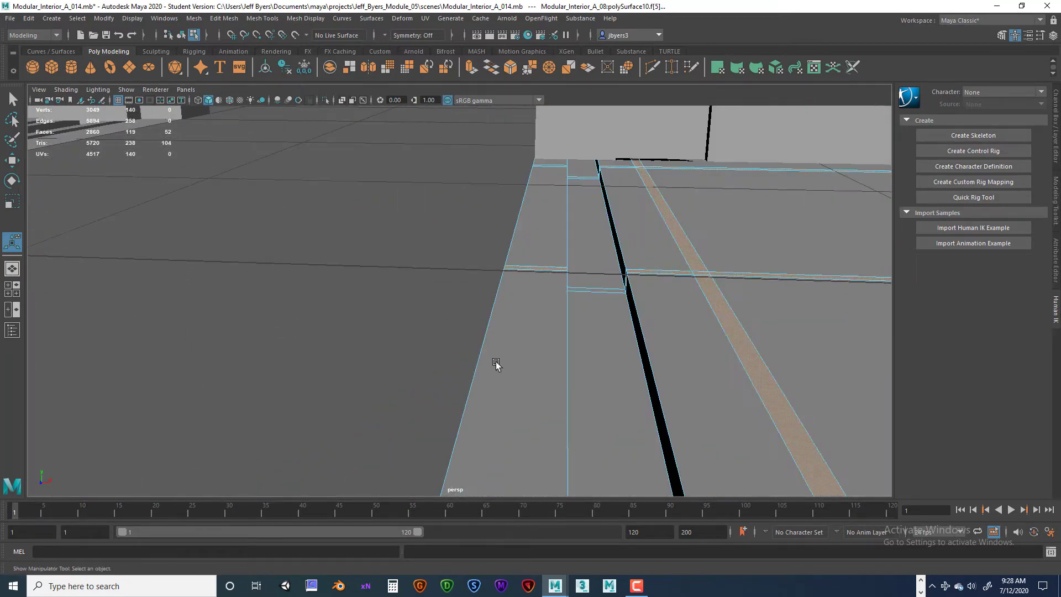
# Add the missing side-wall face and outer strip segment of the crosswise seam beside the pillar to the selection
pyautogui.keyDown('alt'); pyautogui.moveTo(530, 318); pyautogui.dragTo(536, 440, button='middle'); pyautogui.keyUp('alt')
pyautogui.keyDown('alt'); pyautogui.moveTo(529, 403); pyautogui.dragTo(478, 408); pyautogui.keyUp('alt')
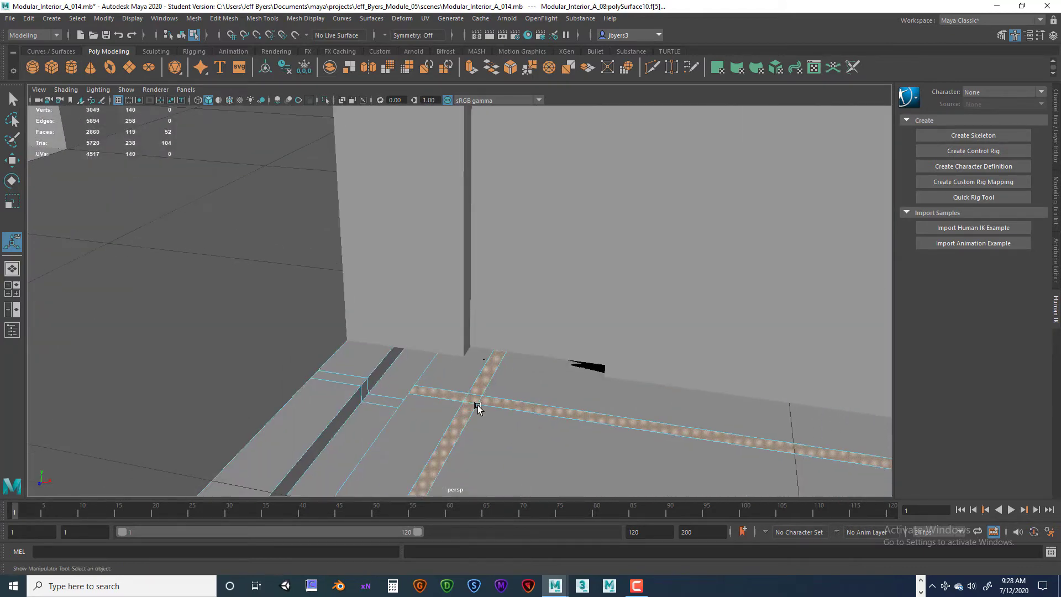
pyautogui.keyDown('shift'); pyautogui.click(363, 384); pyautogui.keyUp('shift')
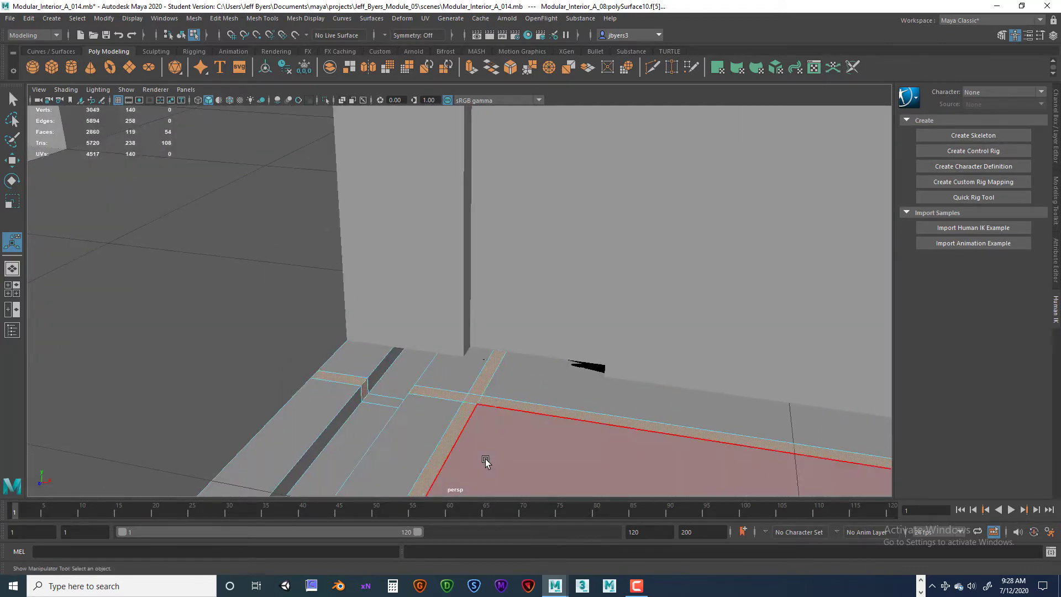
# Check the selected strips and side-wall faces along the whole tile in wireframe display, and return to shaded display
pyautogui.keyDown('alt'); pyautogui.moveTo(485, 458); pyautogui.dragTo(366, 465); pyautogui.keyUp('alt')
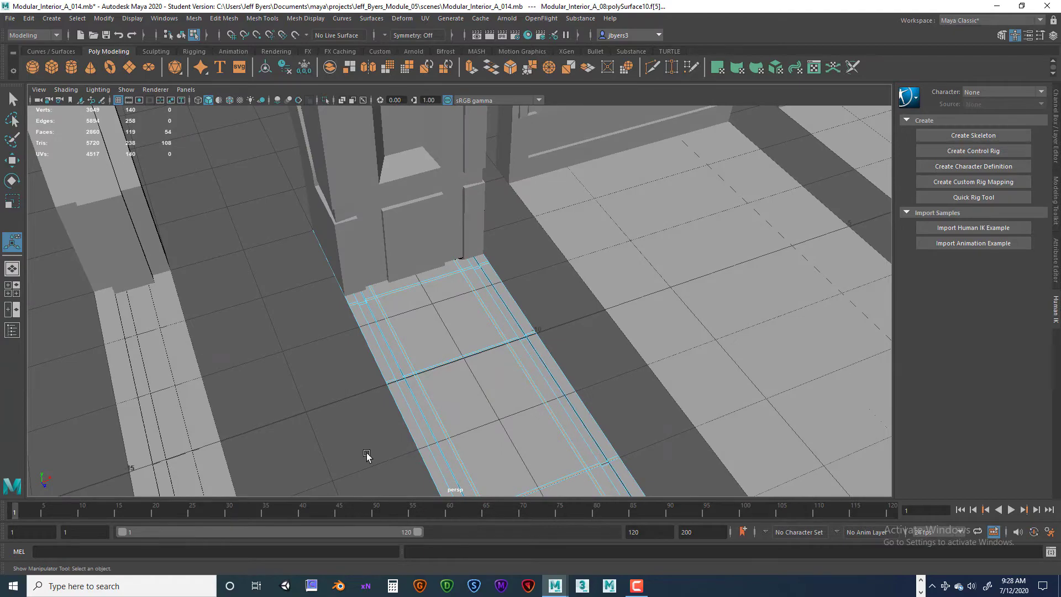
pyautogui.press('4')
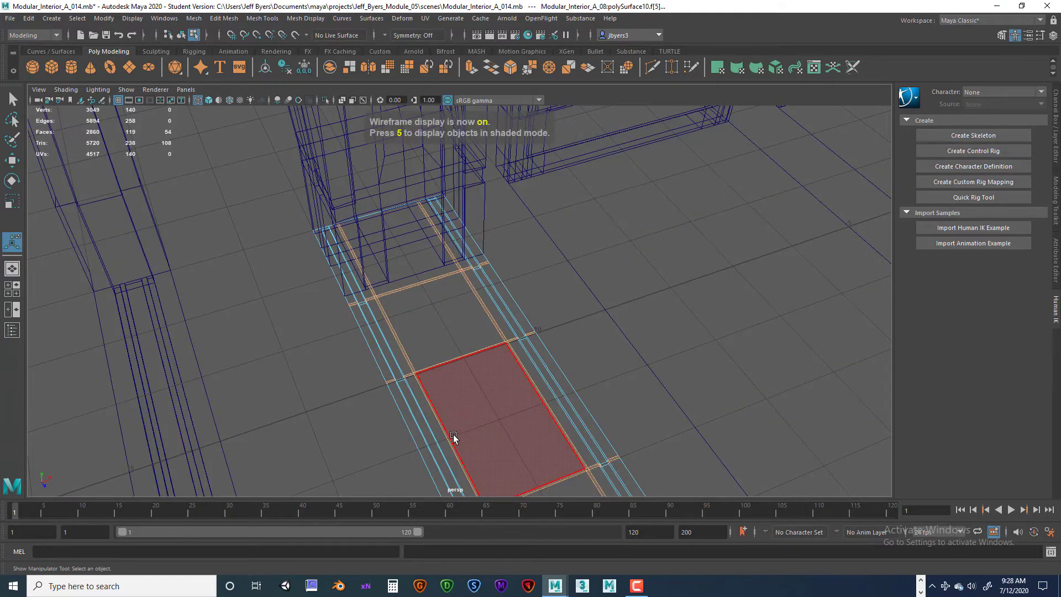
pyautogui.keyDown('alt'); pyautogui.moveTo(453, 437); pyautogui.dragTo(476, 370); pyautogui.keyUp('alt')
pyautogui.scroll(4, 474, 383)
pyautogui.keyDown('alt'); pyautogui.moveTo(475, 370); pyautogui.dragTo(390, 293, button='middle'); pyautogui.keyUp('alt')
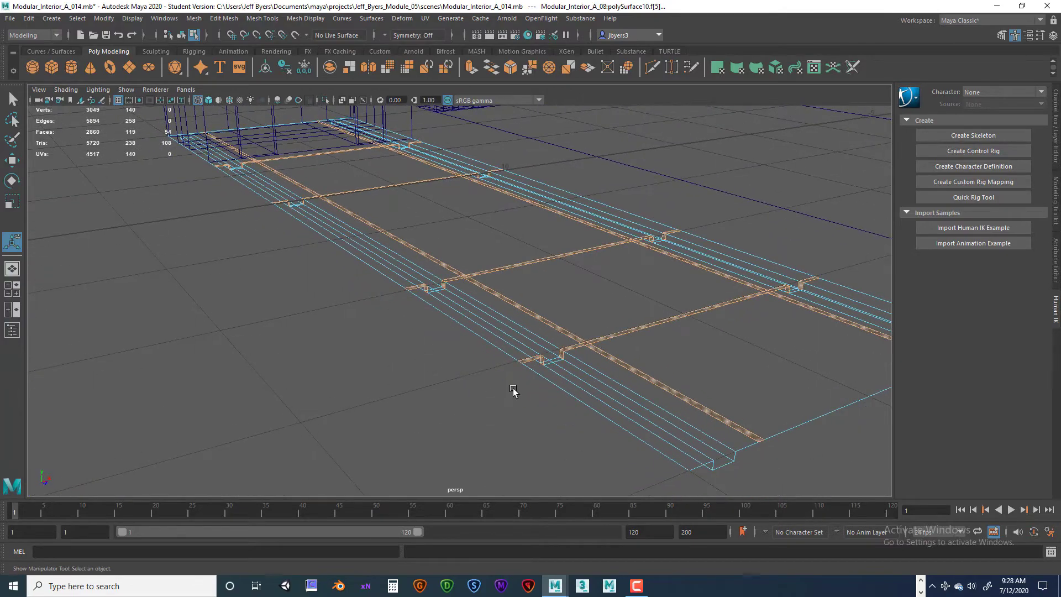
pyautogui.keyDown('alt'); pyautogui.moveTo(513, 390); pyautogui.dragTo(436, 358); pyautogui.keyUp('alt')
pyautogui.keyDown('alt'); pyautogui.moveTo(436, 357); pyautogui.dragTo(445, 429, button='right'); pyautogui.keyUp('alt')
pyautogui.keyDown('alt'); pyautogui.moveTo(445, 429); pyautogui.dragTo(504, 393); pyautogui.keyUp('alt')
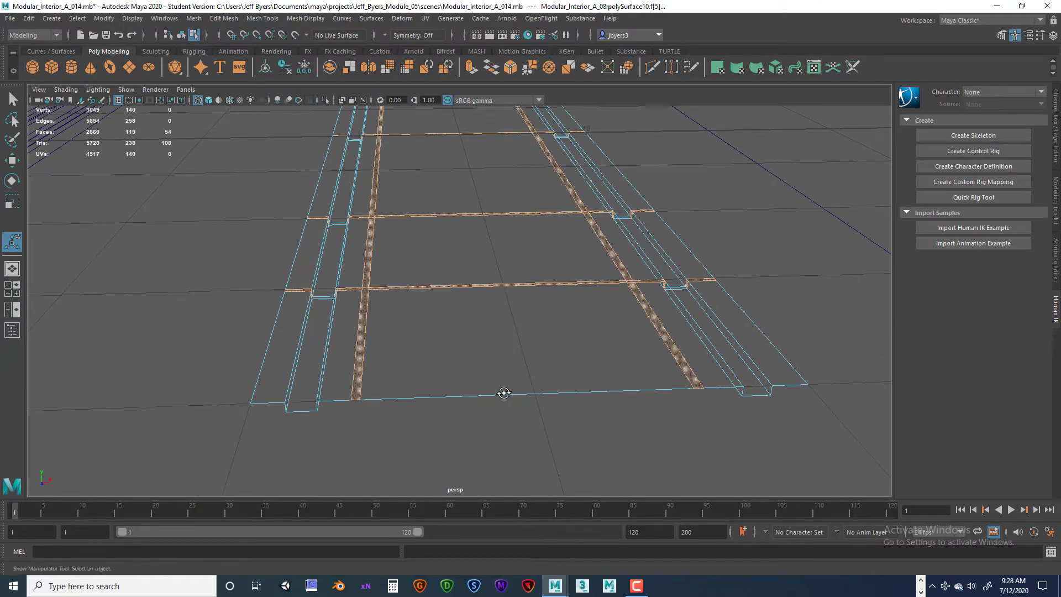
pyautogui.press('5')
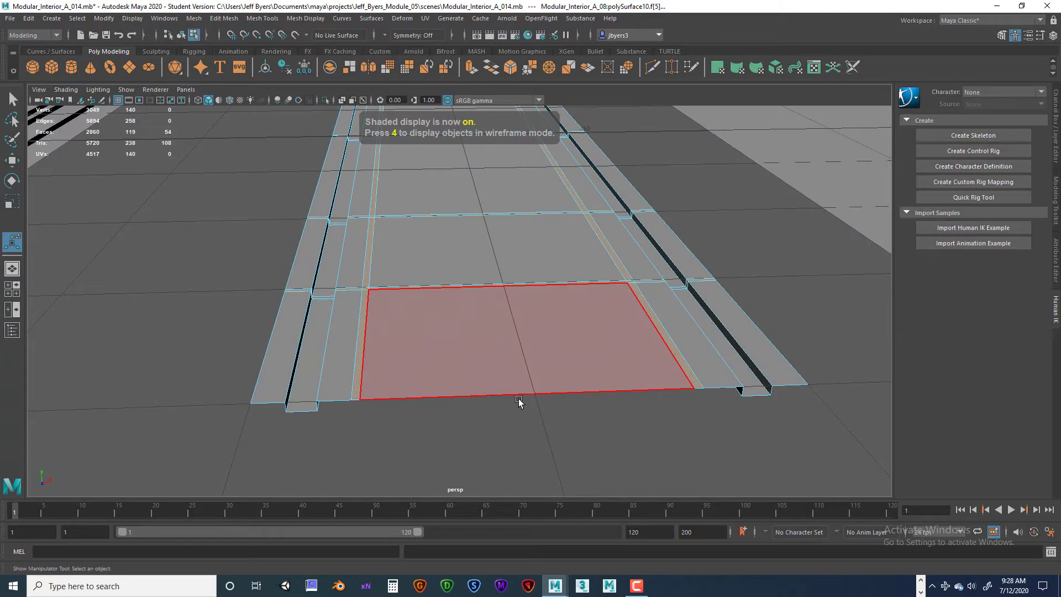
# Extrude the selected lengthwise and crosswise strips together with their side-wall faces on the pillar's tile
pyautogui.keyDown('alt'); pyautogui.moveTo(477, 414); pyautogui.dragTo(490, 415); pyautogui.keyUp('alt')
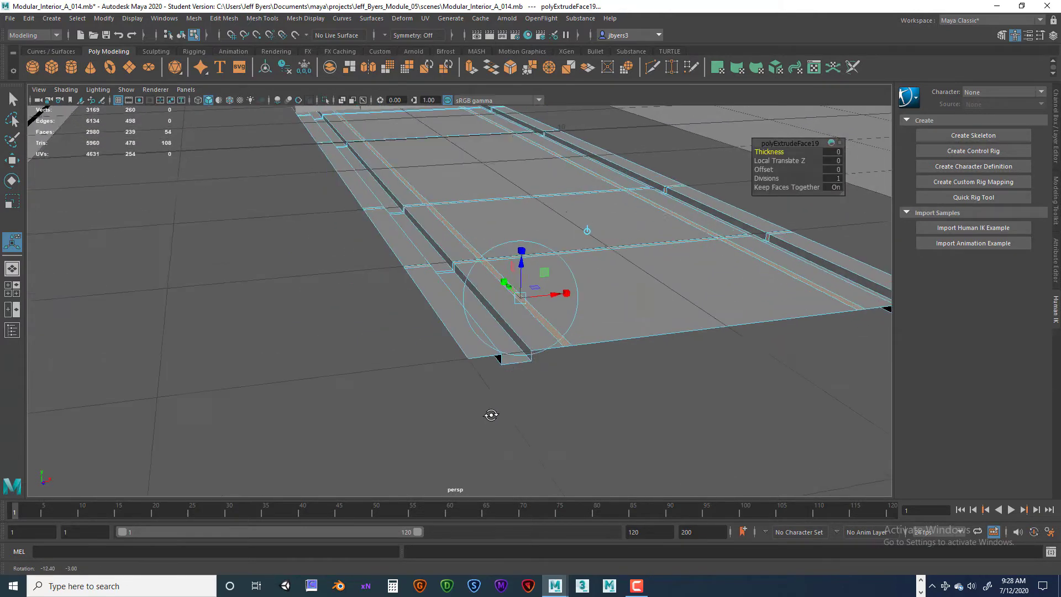
pyautogui.keyDown('alt'); pyautogui.moveTo(492, 415); pyautogui.dragTo(615, 438, button='right'); pyautogui.keyUp('alt')
pyautogui.keyDown('alt'); pyautogui.moveTo(272, 418); pyautogui.dragTo(265, 434, button='middle'); pyautogui.keyUp('alt')
pyautogui.keyDown('alt'); pyautogui.moveTo(265, 439); pyautogui.dragTo(275, 441); pyautogui.keyUp('alt')
pyautogui.keyDown('alt'); pyautogui.moveTo(316, 427); pyautogui.dragTo(222, 437, button='middle'); pyautogui.keyUp('alt')
pyautogui.moveTo(482, 385)
pyautogui.keyDown('alt'); pyautogui.mouseDown()
pyautogui.moveTo(498, 375)
pyautogui.moveTo(486, 379)
pyautogui.mouseUp(); pyautogui.keyUp('alt')
pyautogui.keyDown('alt'); pyautogui.moveTo(485, 379); pyautogui.dragTo(469, 383, button='right'); pyautogui.keyUp('alt')
pyautogui.keyDown('alt'); pyautogui.moveTo(570, 376); pyautogui.dragTo(508, 371, button='right'); pyautogui.keyUp('alt')
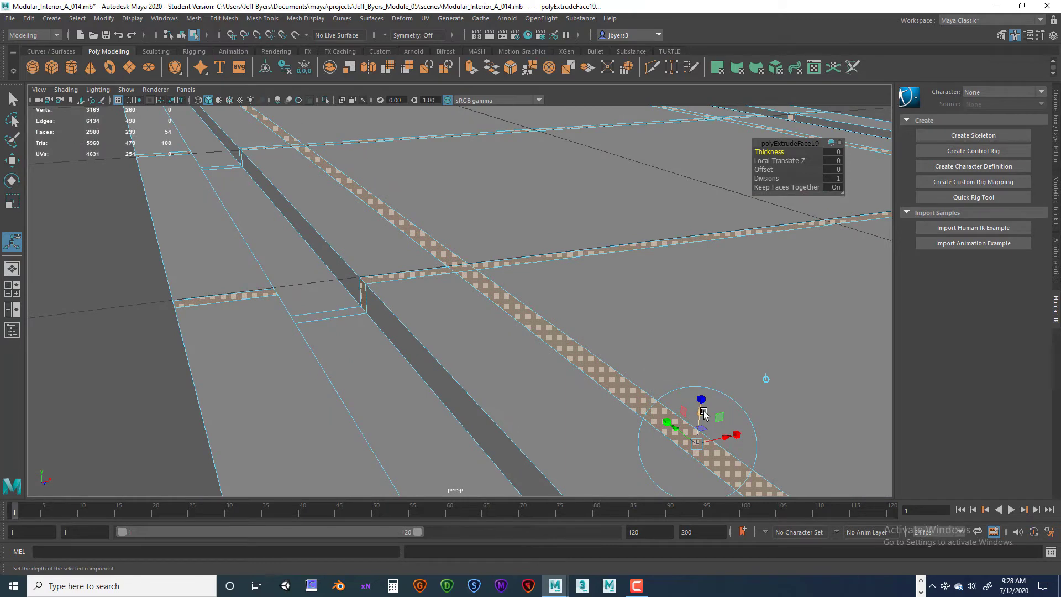
# Undo a trial local offset of the extruded faces and use the Move tool to lower them to about -0.030 cm vertically
pyautogui.moveTo(704, 413); pyautogui.dragTo(702, 427)
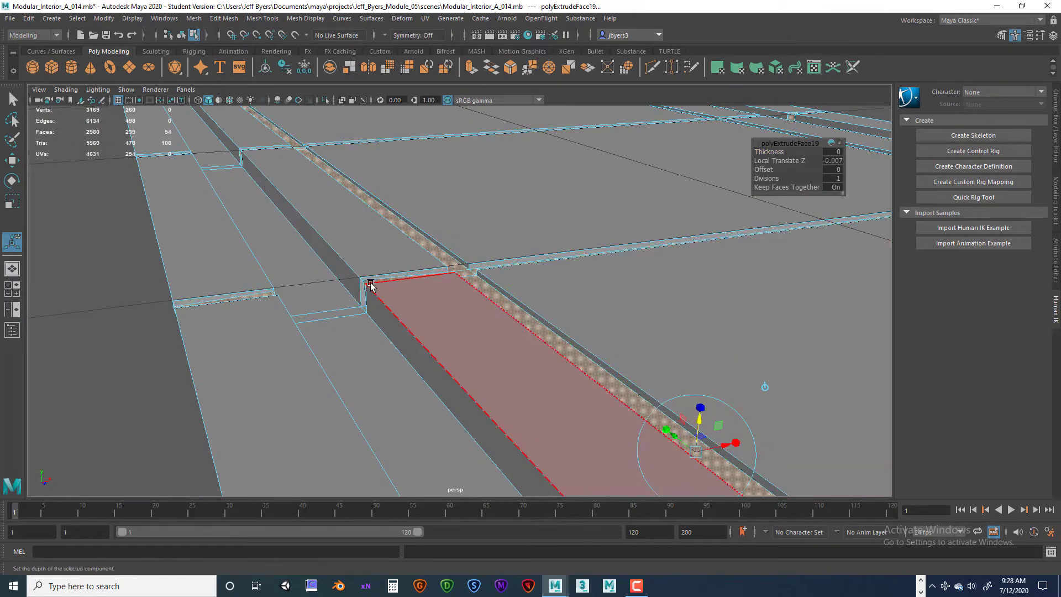
pyautogui.hotkey('ctrl', 'z')
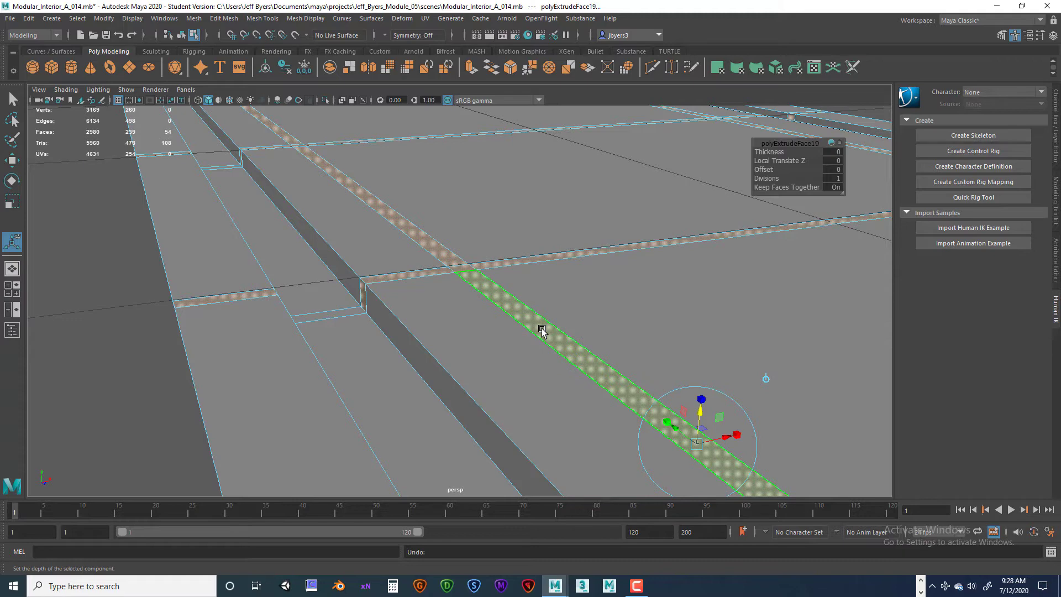
pyautogui.press('w')
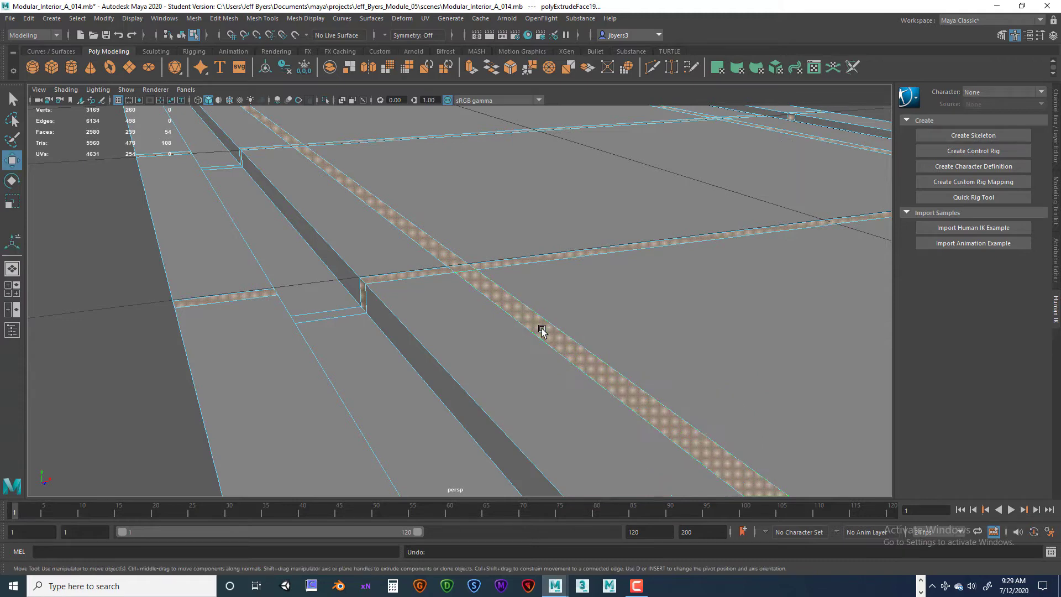
pyautogui.press('f')
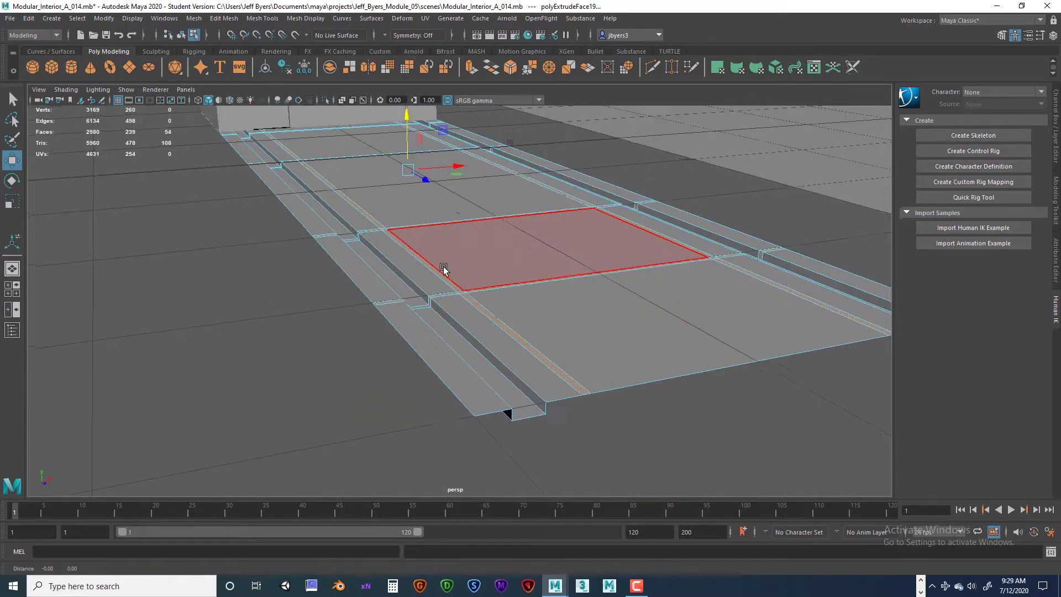
pyautogui.scroll(5, 504, 374)
pyautogui.scroll(1, 512, 356)
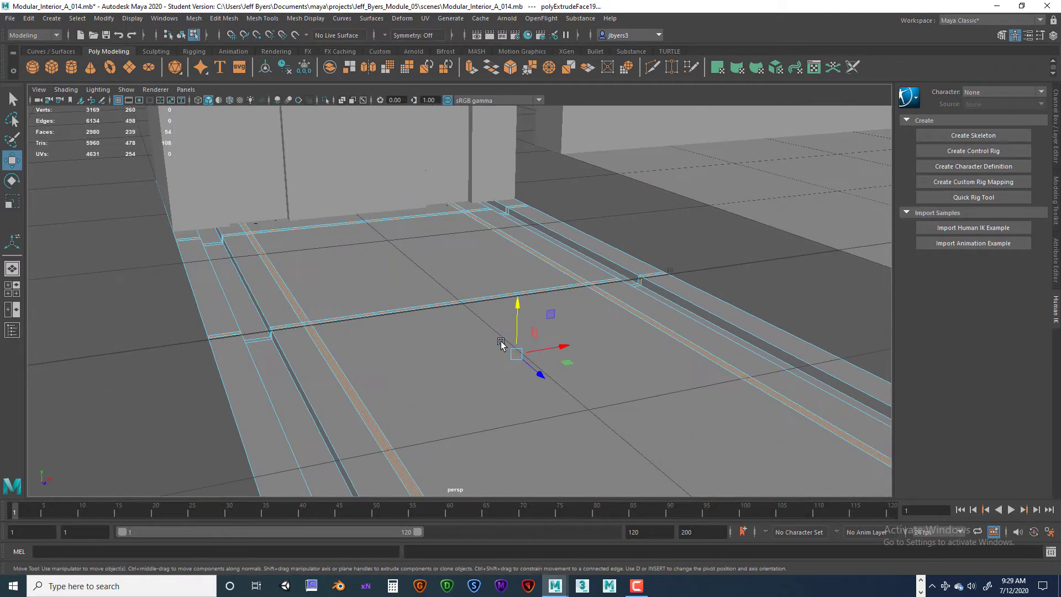
pyautogui.moveTo(517, 303); pyautogui.dragTo(515, 307)
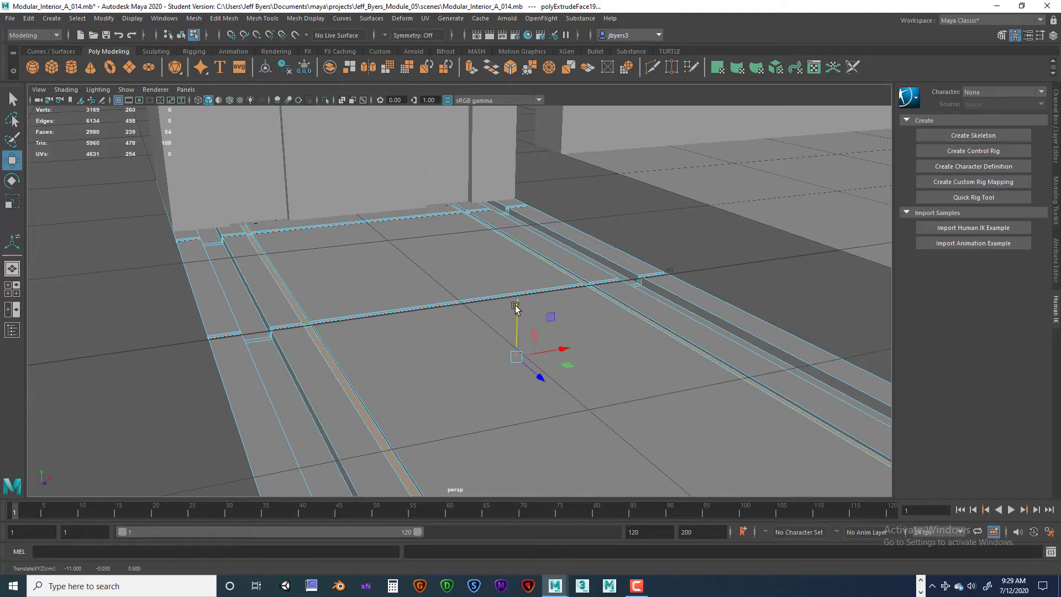
# Fine-tune the vertical position of the lowered groove faces to about -0.028 cm
pyautogui.scroll(3, 484, 323)
pyautogui.keyDown('alt'); pyautogui.moveTo(444, 336); pyautogui.dragTo(484, 320); pyautogui.keyUp('alt')
pyautogui.keyDown('alt'); pyautogui.moveTo(348, 393); pyautogui.dragTo(389, 348); pyautogui.keyUp('alt')
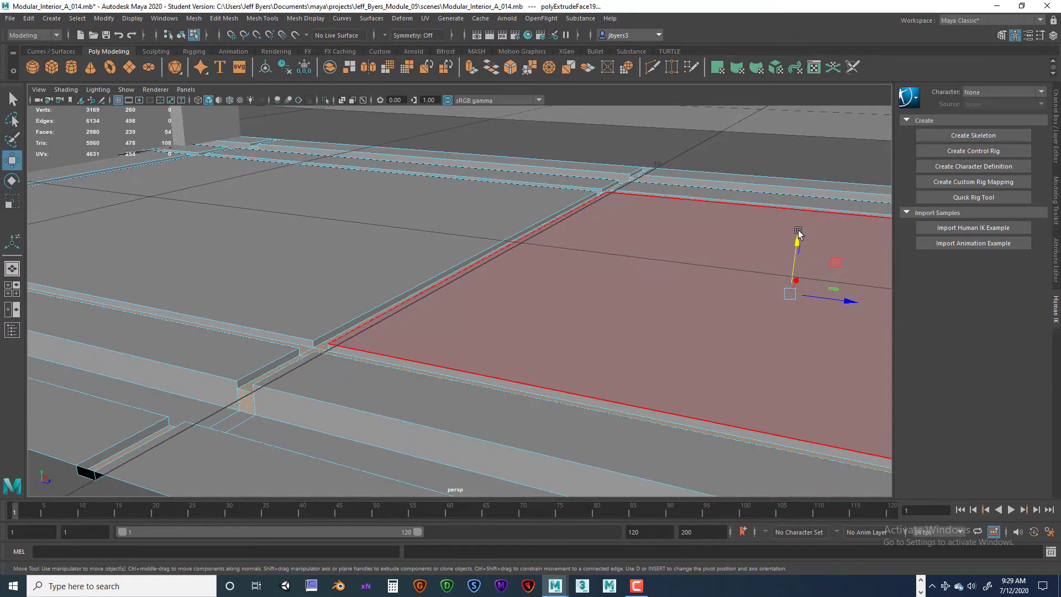
pyautogui.moveTo(795, 240); pyautogui.dragTo(796, 239)
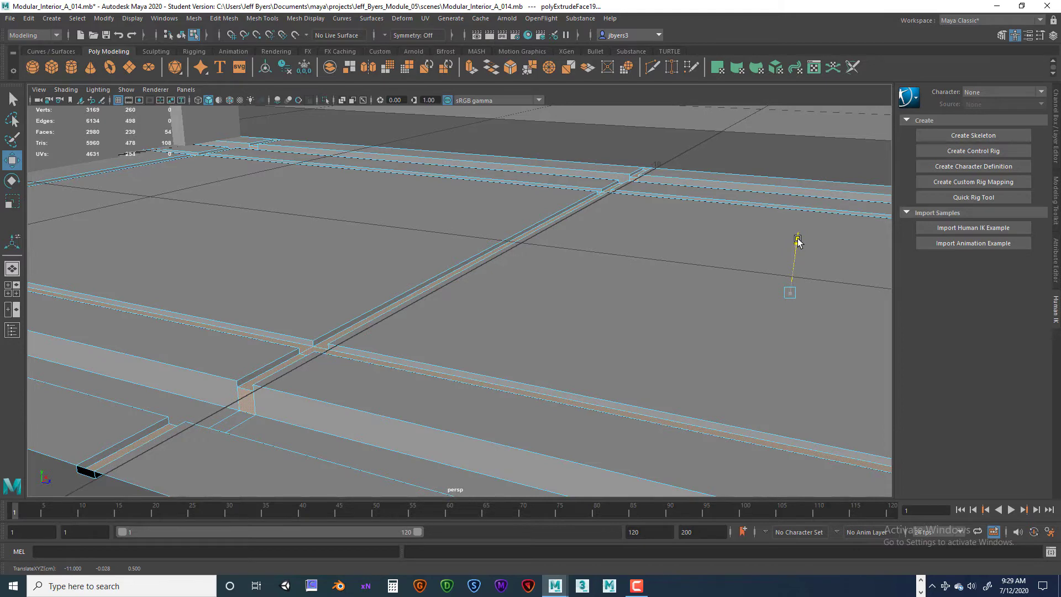
pyautogui.keyDown('alt'); pyautogui.moveTo(795, 268); pyautogui.dragTo(726, 258); pyautogui.keyUp('alt')
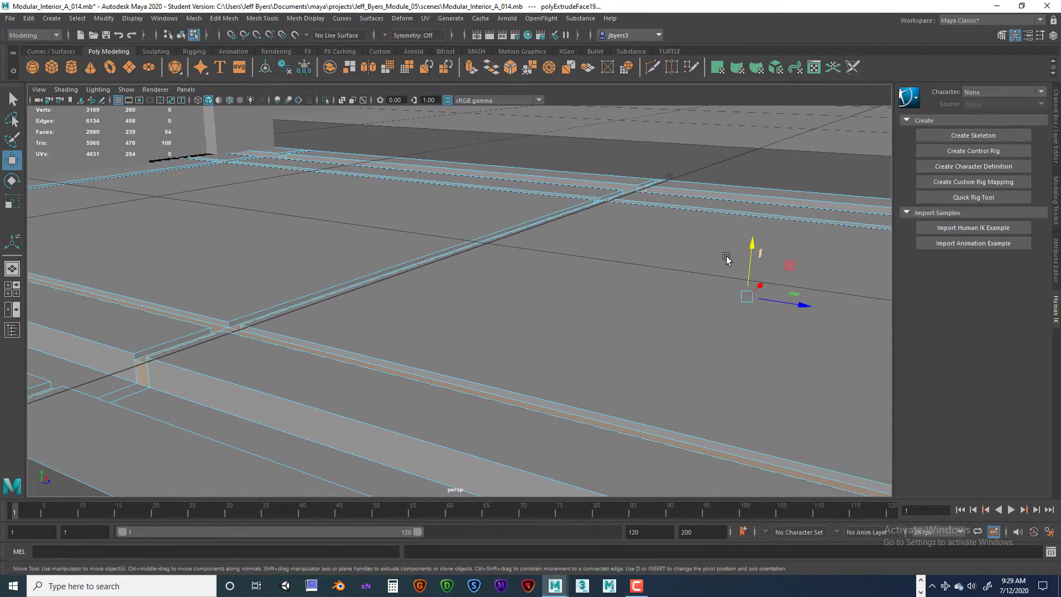
# Inspect the seam crossing where the shallow grooves meet the deep lengthwise groove's side wall
pyautogui.press('r')
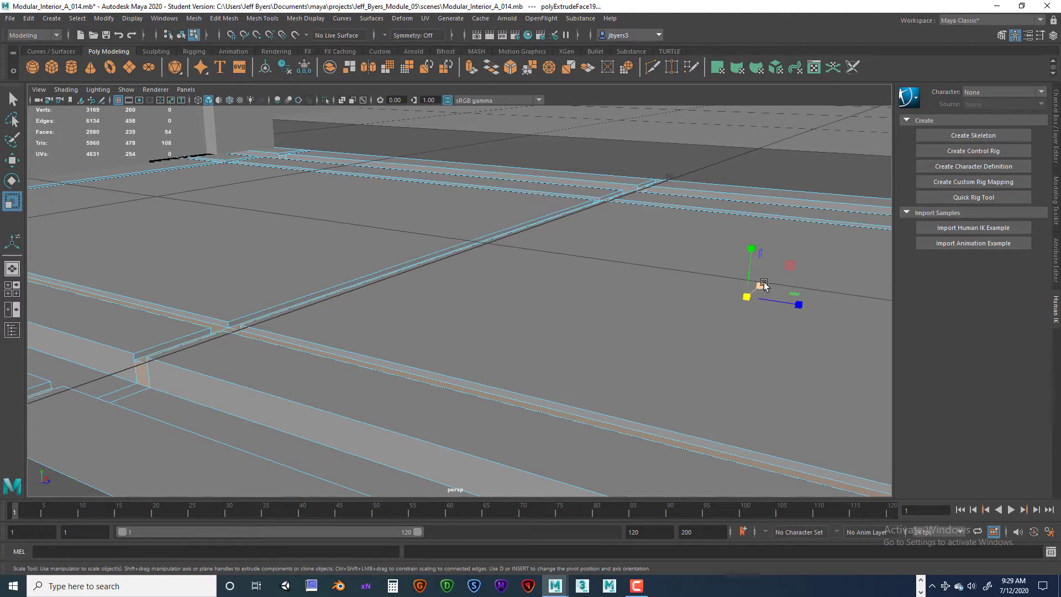
pyautogui.keyDown('alt'); pyautogui.moveTo(788, 292); pyautogui.dragTo(762, 287); pyautogui.keyUp('alt')
pyautogui.keyDown('alt'); pyautogui.moveTo(604, 316); pyautogui.dragTo(496, 308); pyautogui.keyUp('alt')
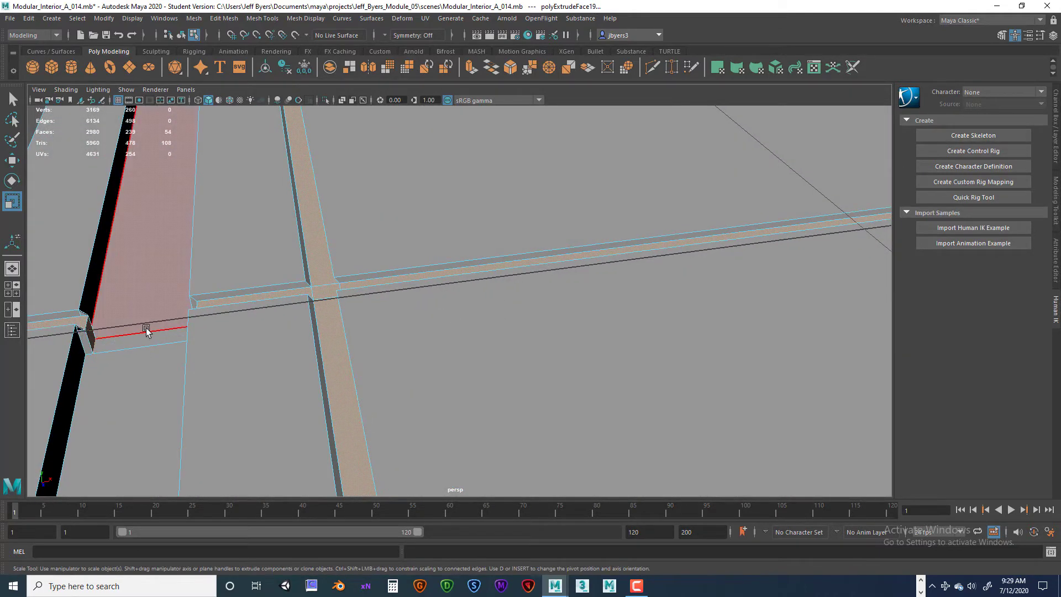
pyautogui.keyDown('alt'); pyautogui.moveTo(147, 330); pyautogui.dragTo(251, 334); pyautogui.keyUp('alt')
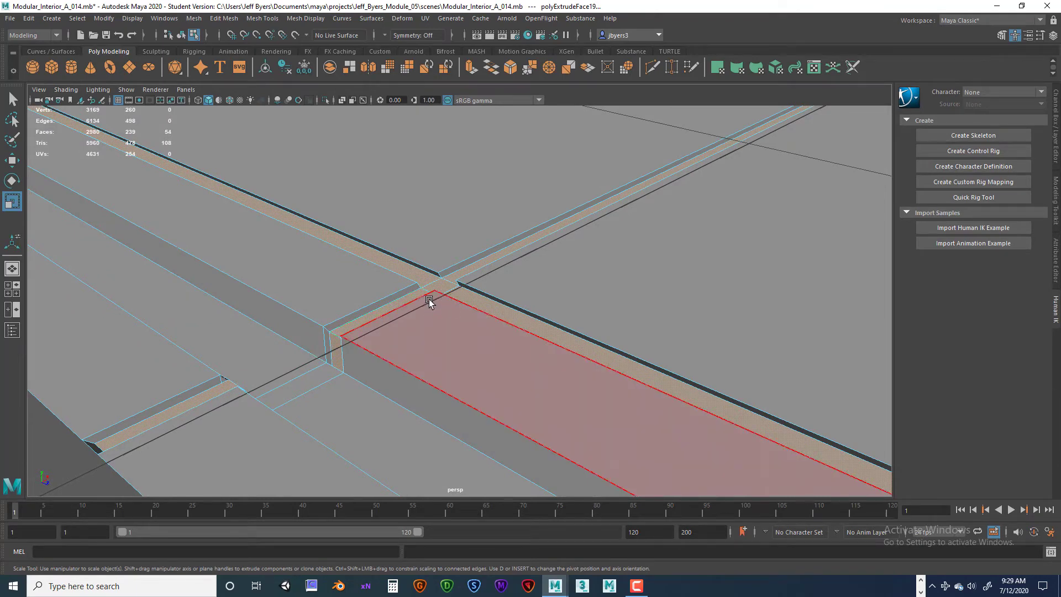
pyautogui.scroll(-2, 443, 303)
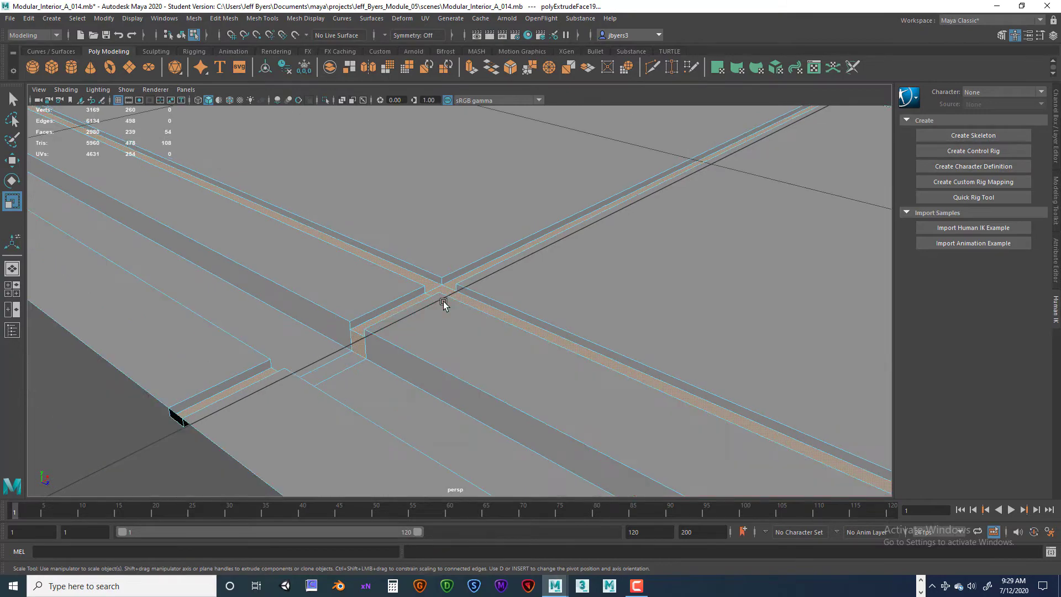
pyautogui.scroll(-1, 443, 303)
# Replace the current selection with the end-cap faces of both shallow lengthwise grooves at the tile's open end
pyautogui.click(481, 308)
pyautogui.keyDown('alt'); pyautogui.moveTo(481, 309); pyautogui.dragTo(327, 312); pyautogui.keyUp('alt')
pyautogui.keyDown('alt'); pyautogui.moveTo(327, 312); pyautogui.dragTo(673, 263, button='right'); pyautogui.keyUp('alt')
pyautogui.click(673, 275)
pyautogui.keyDown('alt'); pyautogui.moveTo(518, 304); pyautogui.dragTo(416, 285); pyautogui.keyUp('alt')
pyautogui.keyDown('alt'); pyautogui.moveTo(445, 290); pyautogui.dragTo(409, 305, button='middle'); pyautogui.keyUp('alt')
pyautogui.keyDown('alt'); pyautogui.moveTo(409, 306); pyautogui.dragTo(502, 323, button='right'); pyautogui.keyUp('alt')
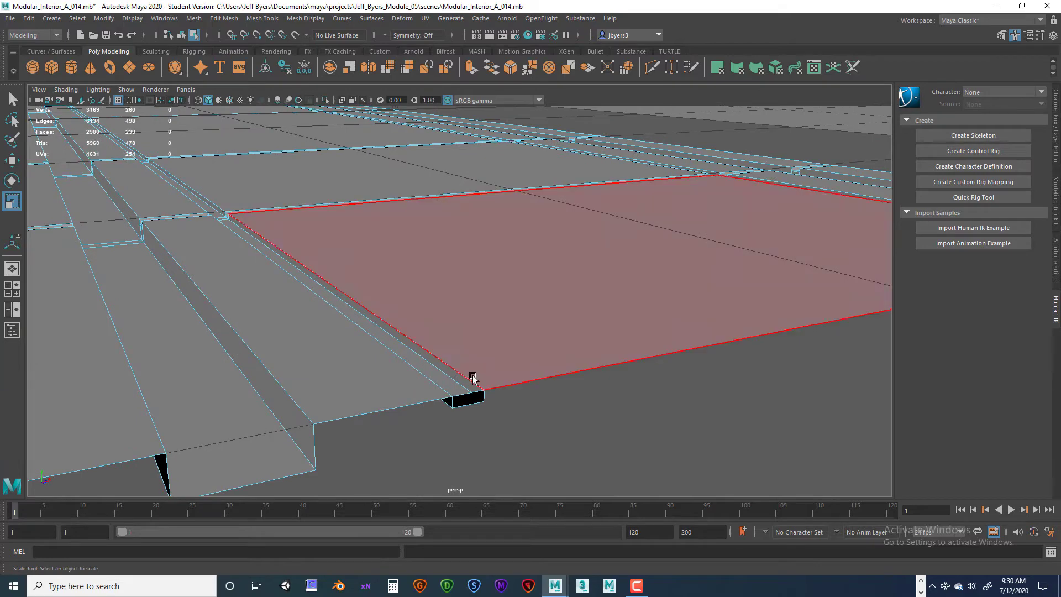
pyautogui.click(473, 399)
pyautogui.keyDown('alt'); pyautogui.moveTo(564, 400); pyautogui.dragTo(535, 391); pyautogui.keyUp('alt')
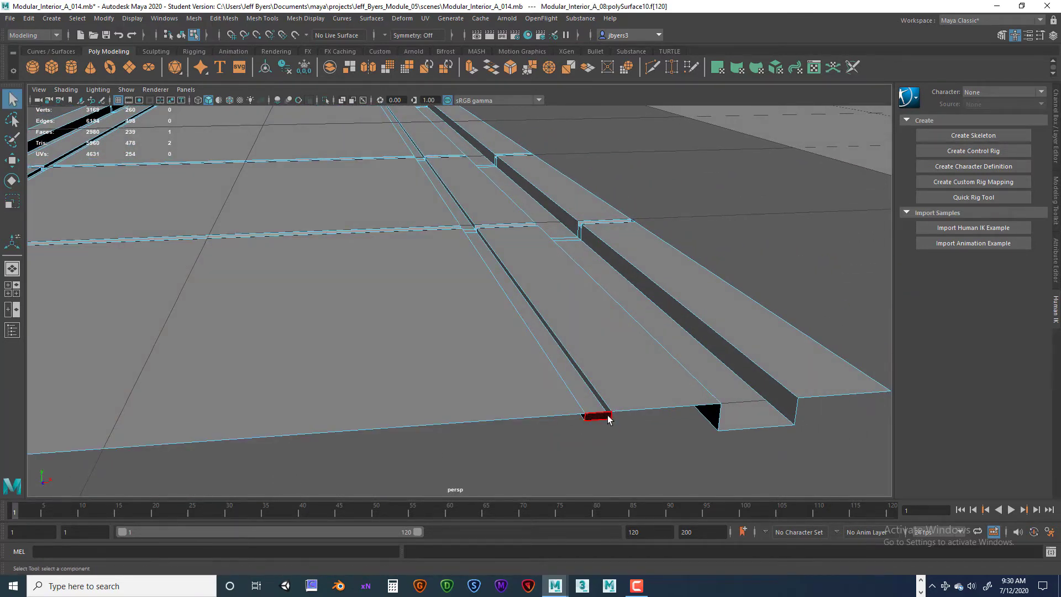
pyautogui.keyDown('alt'); pyautogui.moveTo(643, 373); pyautogui.dragTo(341, 351); pyautogui.keyUp('alt')
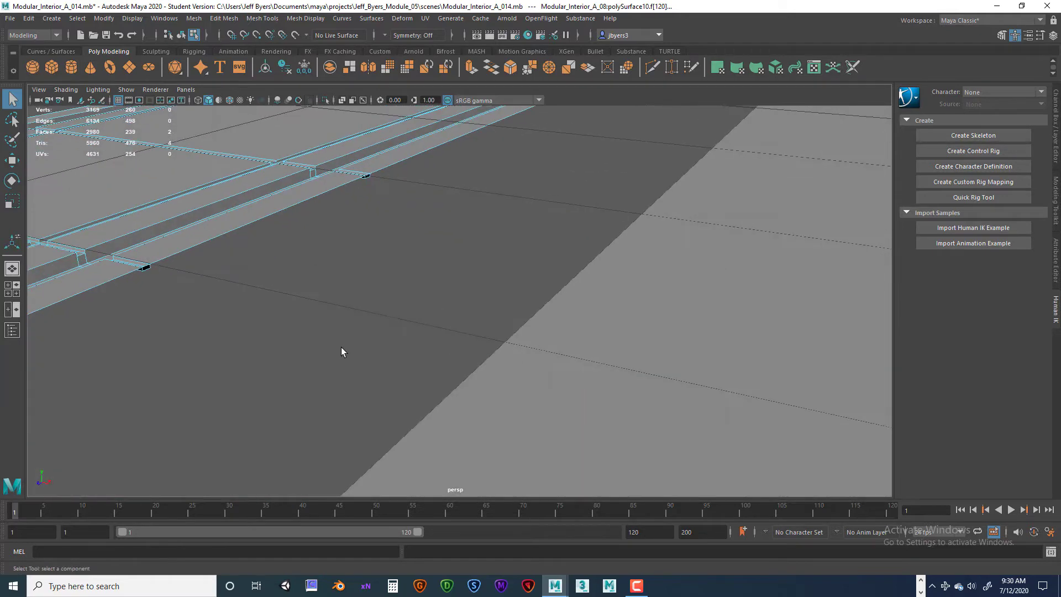
# Add the end-cap faces of the crosswise grooves along the tile's long side facing the neighbouring floor to the selection
pyautogui.keyDown('alt'); pyautogui.moveTo(341, 350); pyautogui.dragTo(542, 367, button='middle'); pyautogui.keyUp('alt')
pyautogui.keyDown('alt'); pyautogui.moveTo(541, 367); pyautogui.dragTo(566, 398); pyautogui.keyUp('alt')
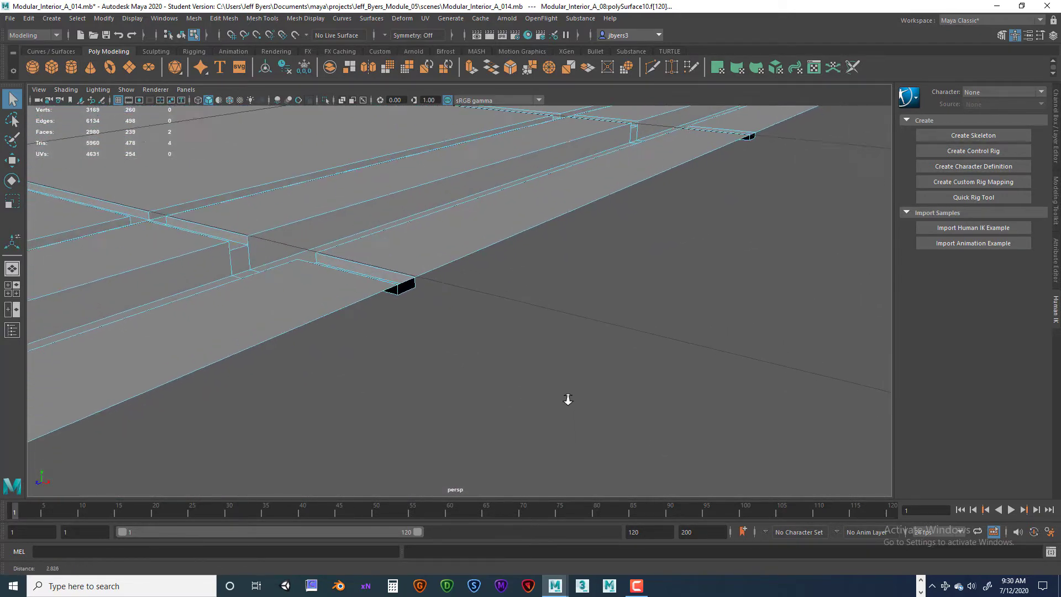
pyautogui.keyDown('alt'); pyautogui.moveTo(566, 397); pyautogui.dragTo(583, 402, button='right'); pyautogui.keyUp('alt')
pyautogui.keyDown('alt'); pyautogui.moveTo(539, 318); pyautogui.dragTo(514, 309); pyautogui.keyUp('alt')
pyautogui.keyDown('alt'); pyautogui.moveTo(514, 308); pyautogui.dragTo(532, 381, button='middle'); pyautogui.keyUp('alt')
pyautogui.keyDown('shift'); pyautogui.click(514, 321); pyautogui.keyUp('shift')
pyautogui.keyDown('alt'); pyautogui.moveTo(611, 342); pyautogui.dragTo(558, 343); pyautogui.keyUp('alt')
pyautogui.keyDown('alt'); pyautogui.moveTo(616, 343); pyautogui.dragTo(415, 342, button='middle'); pyautogui.keyUp('alt')
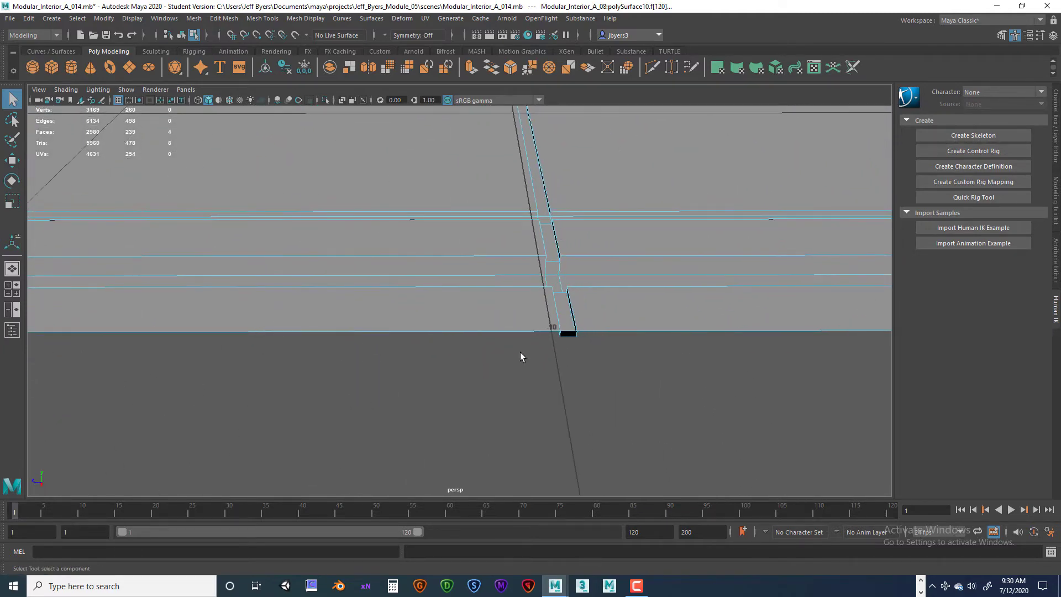
pyautogui.keyDown('alt'); pyautogui.moveTo(635, 327); pyautogui.dragTo(336, 339); pyautogui.keyUp('alt')
pyautogui.keyDown('shift'); pyautogui.click(659, 347); pyautogui.keyUp('shift')
# Add the end-cap faces of the crosswise grooves along the tile's opposite long side to the selection
pyautogui.keyDown('alt'); pyautogui.moveTo(658, 347); pyautogui.dragTo(408, 331); pyautogui.keyUp('alt')
pyautogui.keyDown('alt'); pyautogui.moveTo(474, 377); pyautogui.dragTo(404, 337); pyautogui.keyUp('alt')
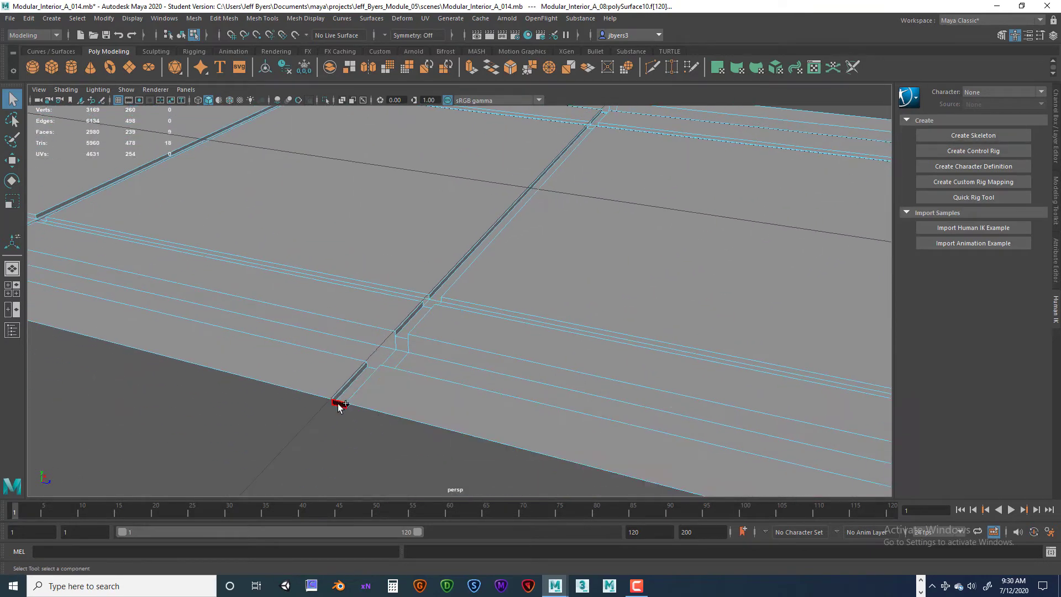
pyautogui.keyDown('alt'); pyautogui.moveTo(471, 400); pyautogui.dragTo(417, 360); pyautogui.keyUp('alt')
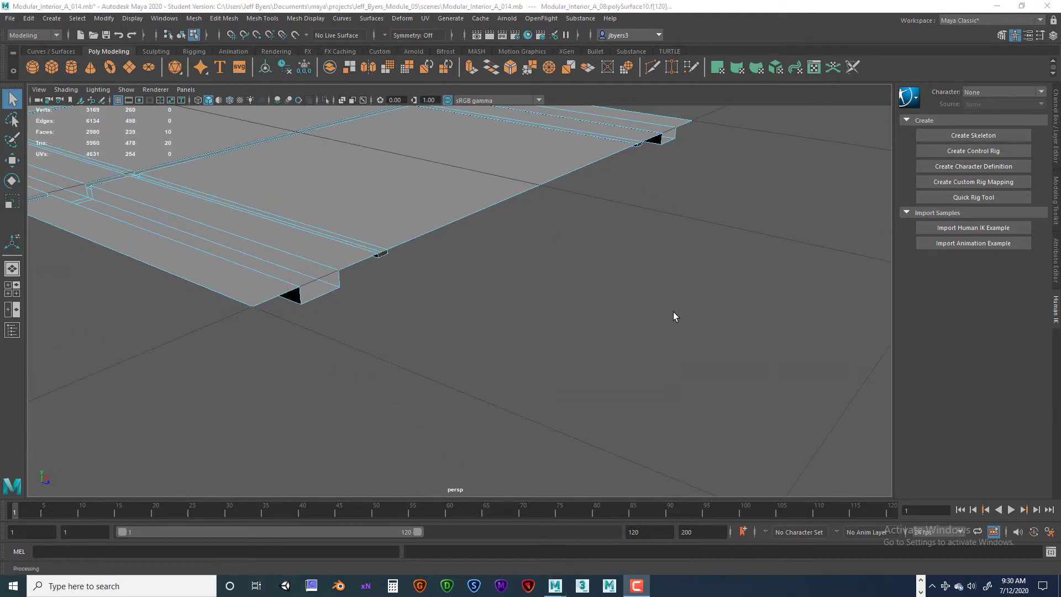
# Check the tile in wireframe display and delete the selected groove end-cap faces along its outer edges
pyautogui.keyDown('alt'); pyautogui.moveTo(532, 267); pyautogui.dragTo(668, 339, button='middle'); pyautogui.keyUp('alt')
pyautogui.scroll(-5, 658, 335)
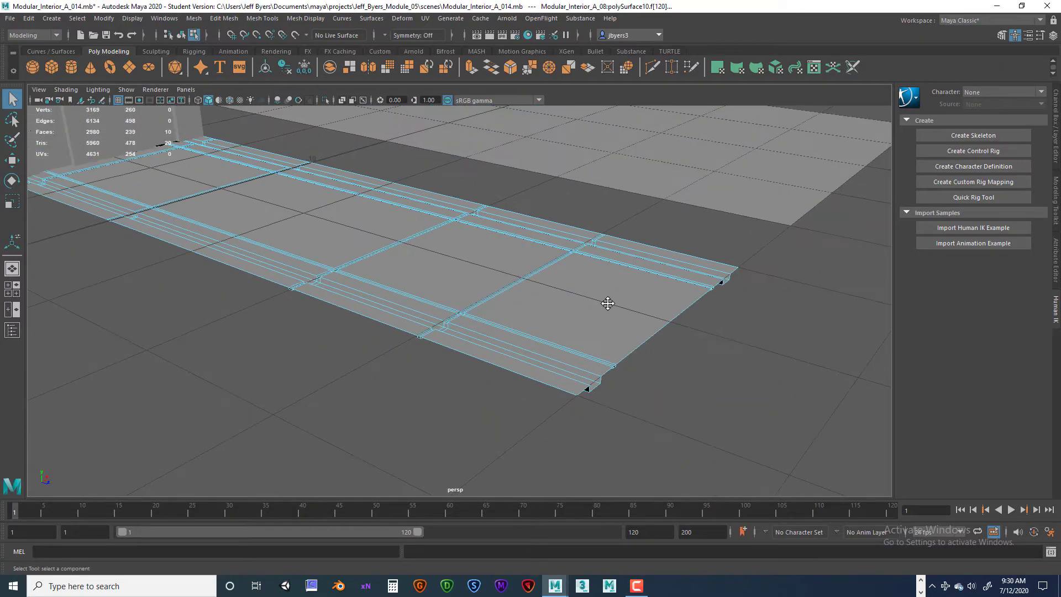
pyautogui.keyDown('alt'); pyautogui.moveTo(606, 303); pyautogui.dragTo(619, 339, button='middle'); pyautogui.keyUp('alt')
pyautogui.press('4')
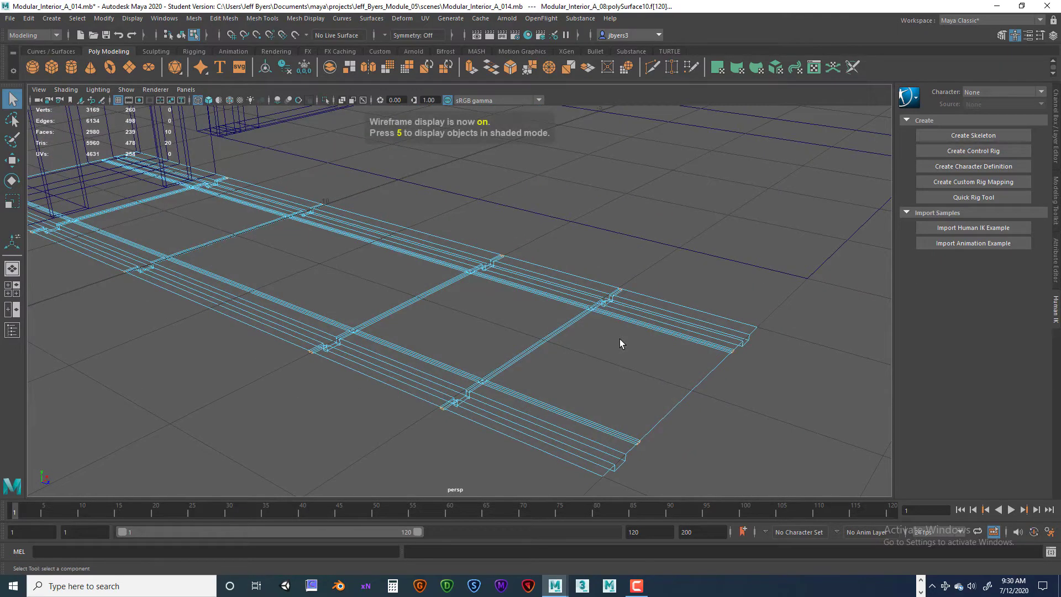
pyautogui.moveTo(614, 335)
pyautogui.keyDown('alt'); pyautogui.mouseDown()
pyautogui.moveTo(602, 322)
pyautogui.moveTo(549, 322)
pyautogui.moveTo(668, 308)
pyautogui.moveTo(503, 320)
pyautogui.moveTo(459, 301)
pyautogui.moveTo(422, 353)
pyautogui.moveTo(516, 362)
pyautogui.moveTo(457, 352)
pyautogui.moveTo(530, 332)
pyautogui.moveTo(550, 365)
pyautogui.moveTo(536, 357)
pyautogui.mouseUp(); pyautogui.keyUp('alt')
pyautogui.press('5')
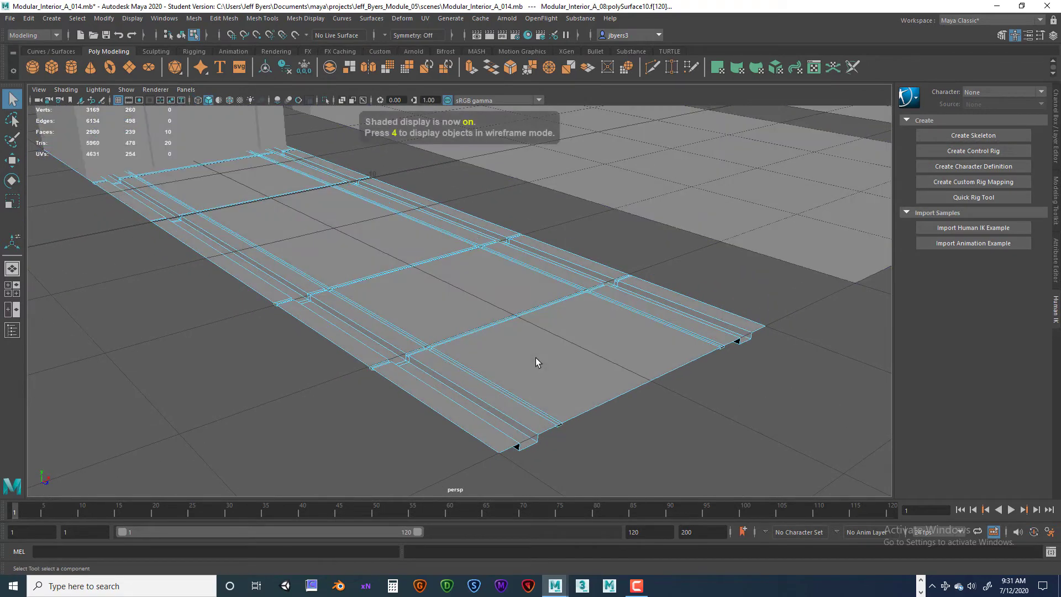
pyautogui.press('Delete')
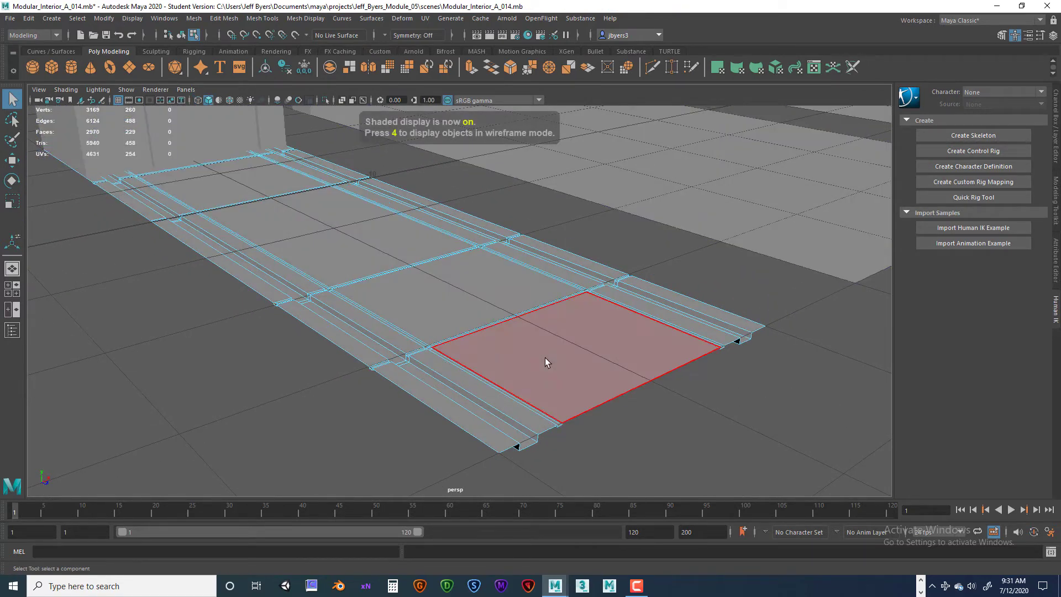
# Examine the floor tile's open groove ends and groove crossings from above, from below and along its outer edge
pyautogui.keyDown('alt'); pyautogui.moveTo(599, 372); pyautogui.dragTo(595, 360); pyautogui.keyUp('alt')
pyautogui.keyDown('alt'); pyautogui.moveTo(595, 360); pyautogui.dragTo(677, 363, button='right'); pyautogui.keyUp('alt')
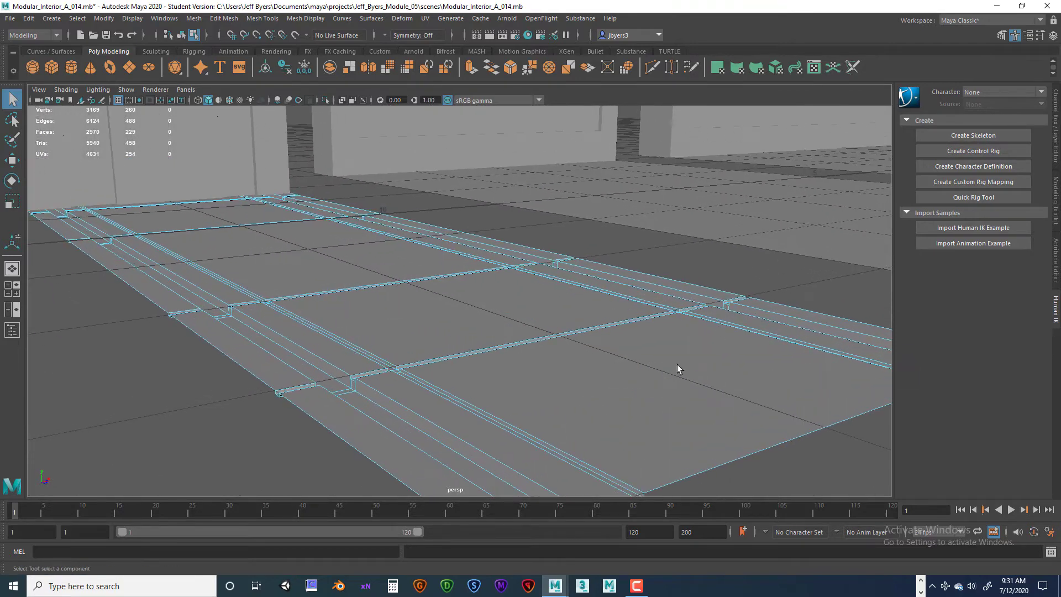
pyautogui.keyDown('alt'); pyautogui.moveTo(649, 365); pyautogui.dragTo(606, 301, button='middle'); pyautogui.keyUp('alt')
pyautogui.rightClick(622, 357)
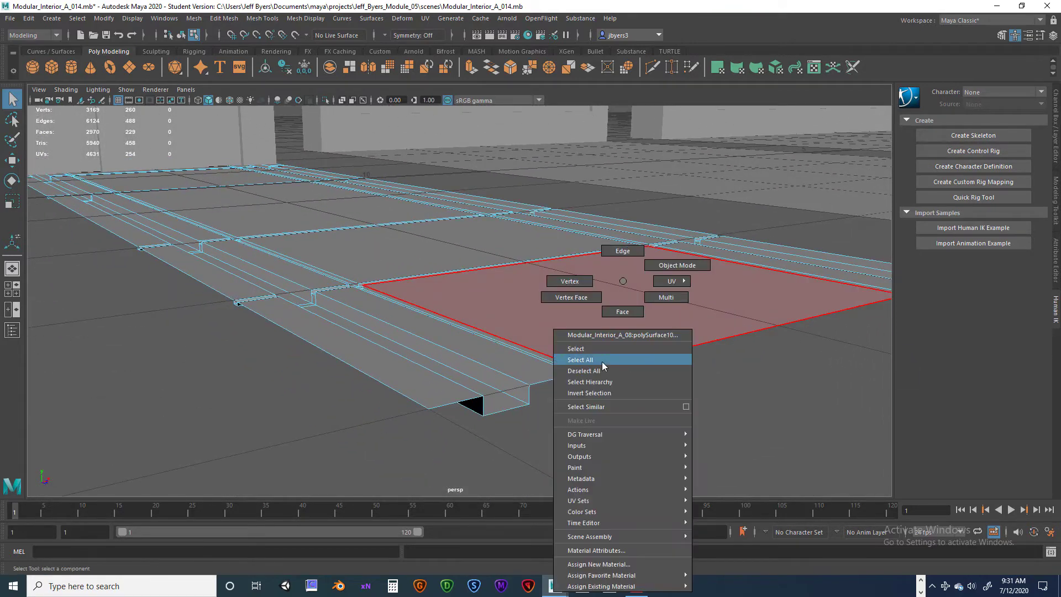
pyautogui.click(622, 313)
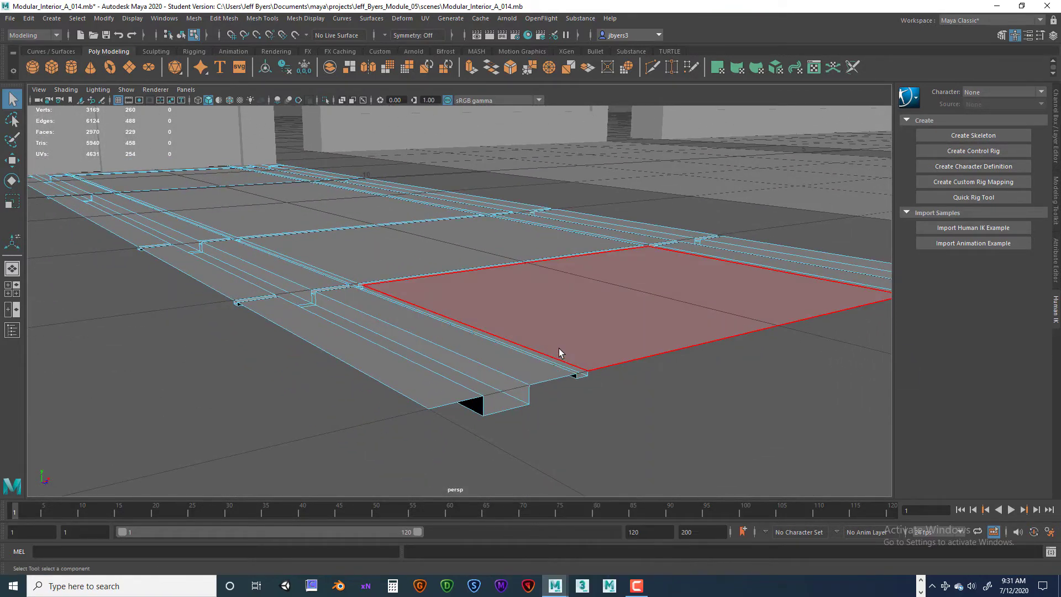
pyautogui.keyDown('alt'); pyautogui.moveTo(562, 353); pyautogui.dragTo(240, 370); pyautogui.keyUp('alt')
pyautogui.keyDown('alt'); pyautogui.moveTo(164, 376); pyautogui.dragTo(198, 345); pyautogui.keyUp('alt')
pyautogui.keyDown('alt'); pyautogui.moveTo(198, 345); pyautogui.dragTo(495, 296, button='middle'); pyautogui.keyUp('alt')
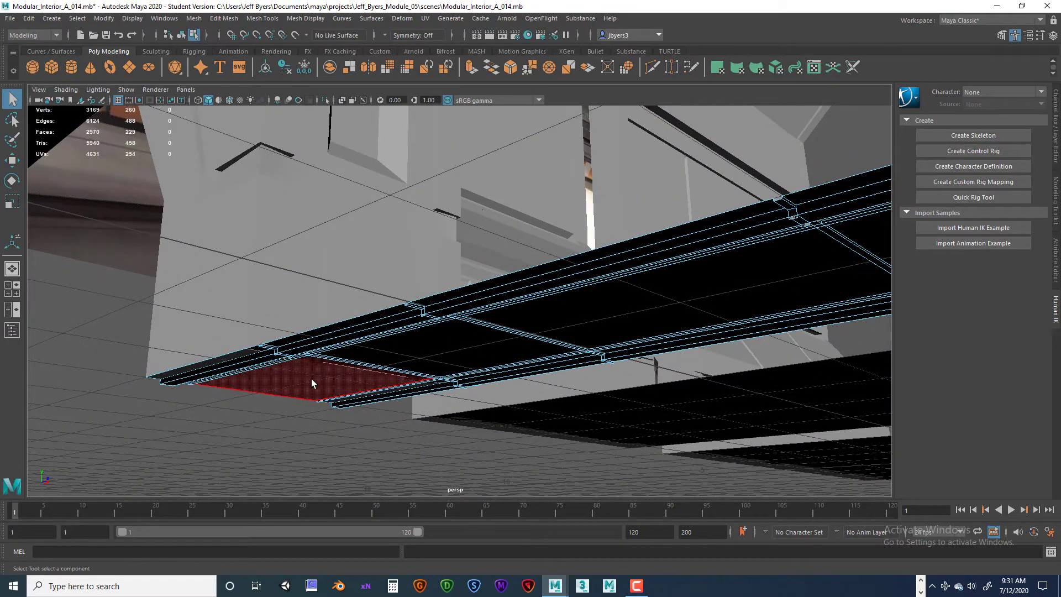
pyautogui.scroll(-3, 466, 376)
pyautogui.keyDown('alt'); pyautogui.moveTo(466, 376); pyautogui.dragTo(485, 409); pyautogui.keyUp('alt')
pyautogui.scroll(-5, 491, 367)
pyautogui.keyDown('alt'); pyautogui.moveTo(491, 367); pyautogui.dragTo(398, 381, button='middle'); pyautogui.keyUp('alt')
pyautogui.scroll(4, 399, 382)
pyautogui.keyDown('alt'); pyautogui.moveTo(421, 382); pyautogui.dragTo(343, 382); pyautogui.keyUp('alt')
pyautogui.scroll(4, 423, 380)
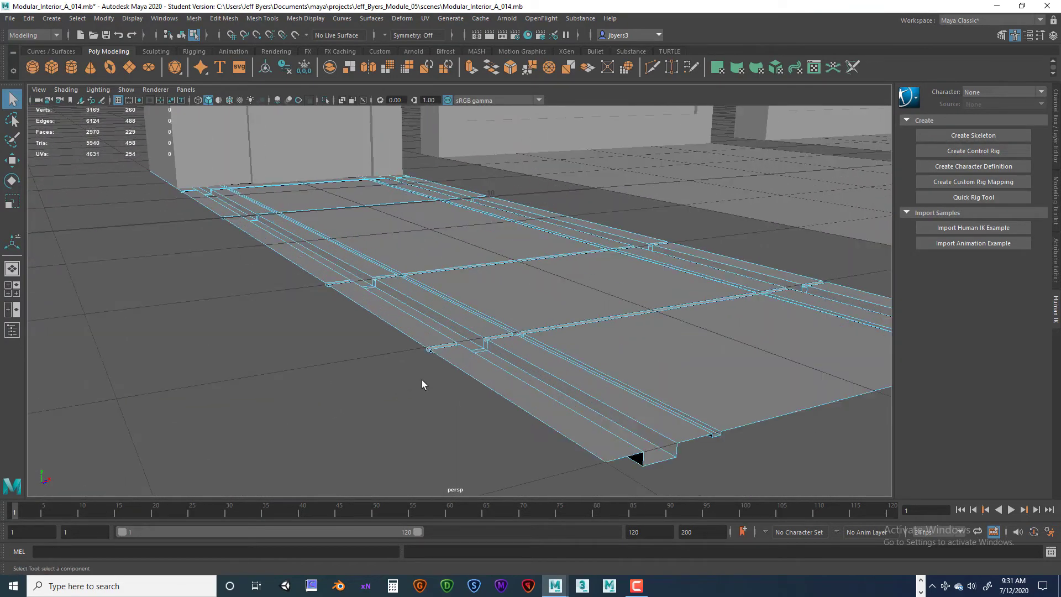
pyautogui.keyDown('alt'); pyautogui.moveTo(422, 380); pyautogui.dragTo(431, 388); pyautogui.keyUp('alt')
pyautogui.keyDown('alt'); pyautogui.moveTo(431, 388); pyautogui.dragTo(389, 345, button='middle'); pyautogui.keyUp('alt')
pyautogui.scroll(5, 389, 346)
pyautogui.keyDown('alt'); pyautogui.moveTo(395, 350); pyautogui.dragTo(446, 359); pyautogui.keyUp('alt')
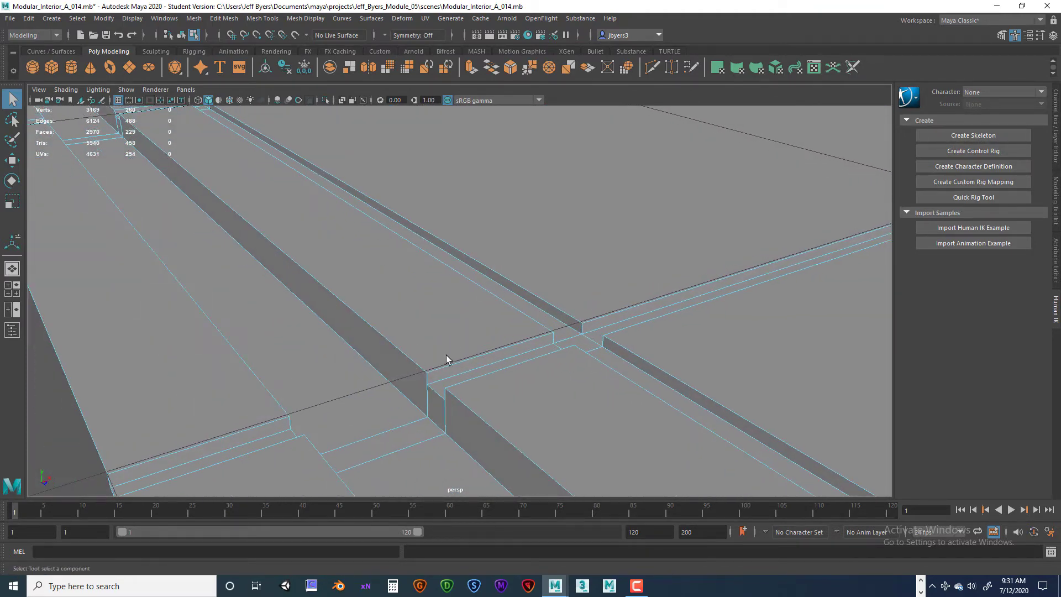
# Select the short edges where the deep lengthwise groove's inner wall meets the crosswise grooves' floors, at the crossings away from the pillar
pyautogui.rightClick(438, 365)
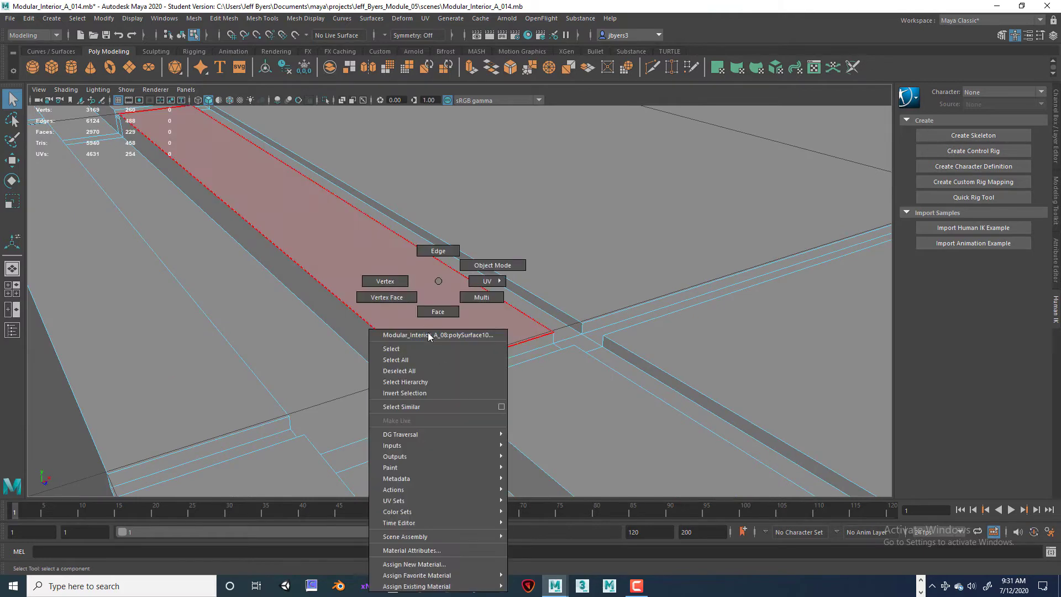
pyautogui.click(438, 251)
pyautogui.click(423, 397)
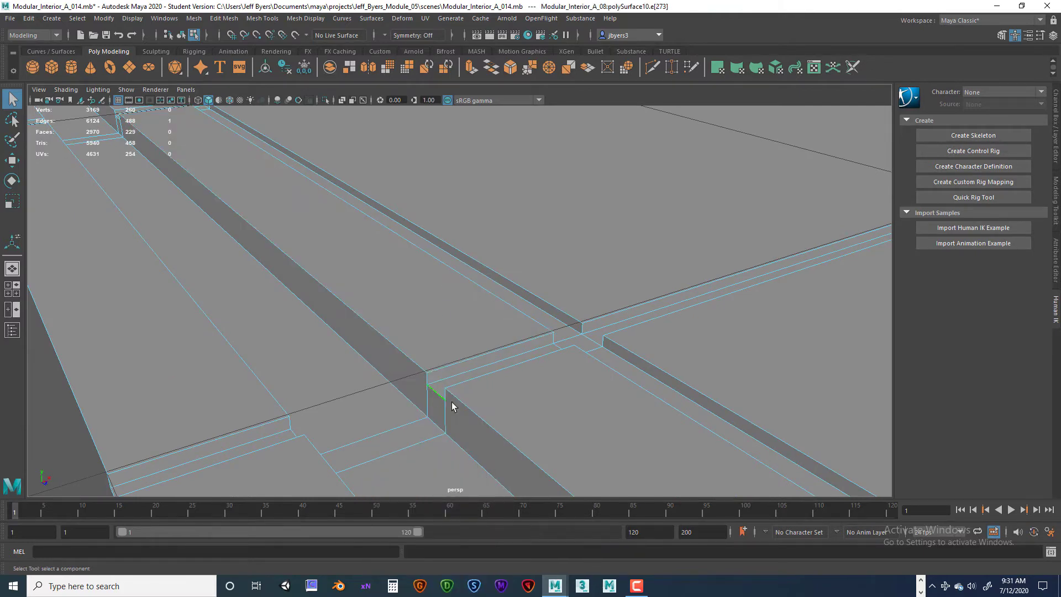
pyautogui.keyDown('alt'); pyautogui.moveTo(452, 407); pyautogui.dragTo(547, 391); pyautogui.keyUp('alt')
pyautogui.keyDown('alt'); pyautogui.moveTo(508, 331); pyautogui.dragTo(493, 382); pyautogui.keyUp('alt')
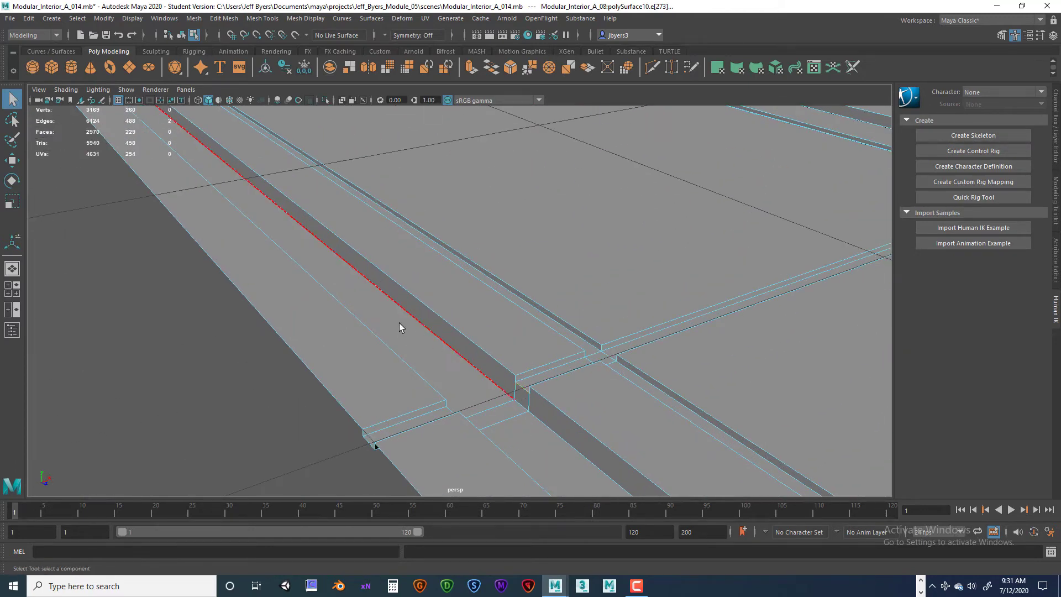
pyautogui.keyDown('alt'); pyautogui.moveTo(400, 327); pyautogui.dragTo(464, 368); pyautogui.keyUp('alt')
pyautogui.scroll(-3, 449, 364)
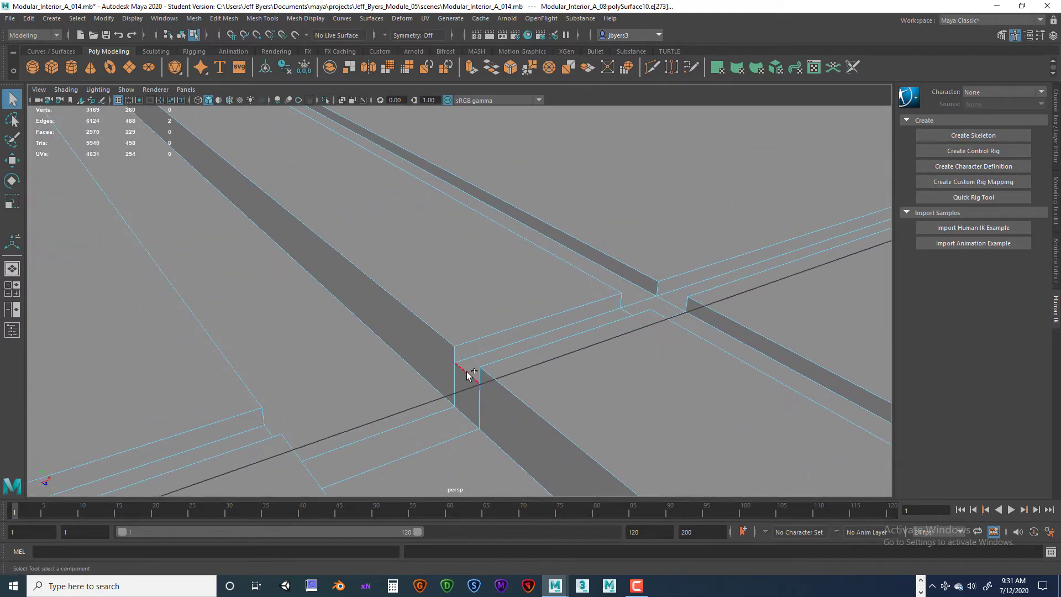
pyautogui.keyDown('shift'); pyautogui.click(467, 371); pyautogui.keyUp('shift')
# Add the matching short edge at the deep groove's crossing nearest the pillar to the selection
pyautogui.keyDown('alt'); pyautogui.moveTo(576, 407); pyautogui.dragTo(569, 405); pyautogui.keyUp('alt')
pyautogui.scroll(-5, 569, 404)
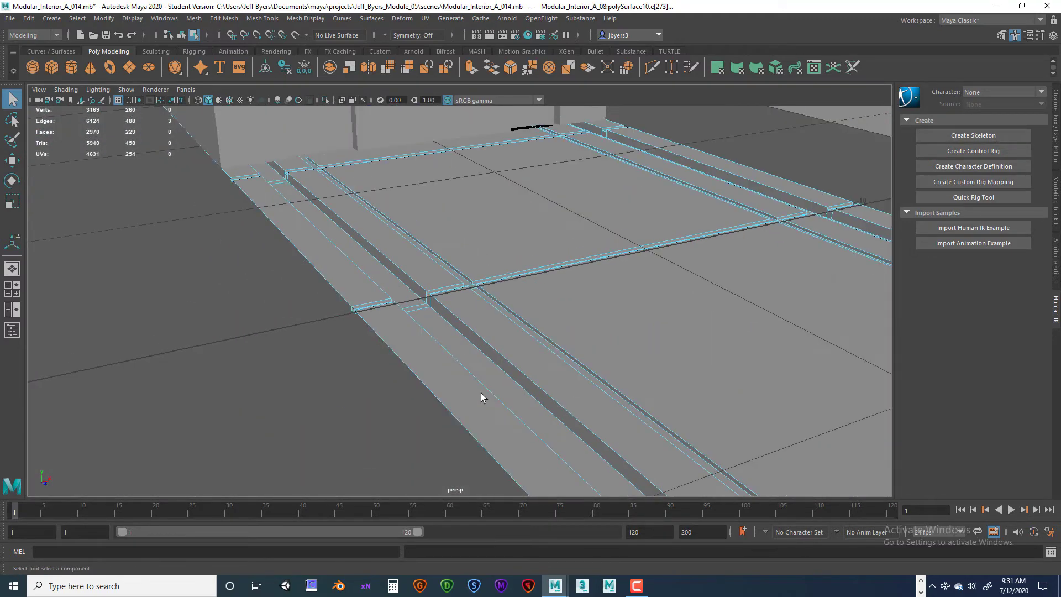
pyautogui.moveTo(481, 395)
pyautogui.keyDown('alt'); pyautogui.mouseDown()
pyautogui.moveTo(557, 423)
pyautogui.moveTo(478, 398)
pyautogui.mouseUp(); pyautogui.keyUp('alt')
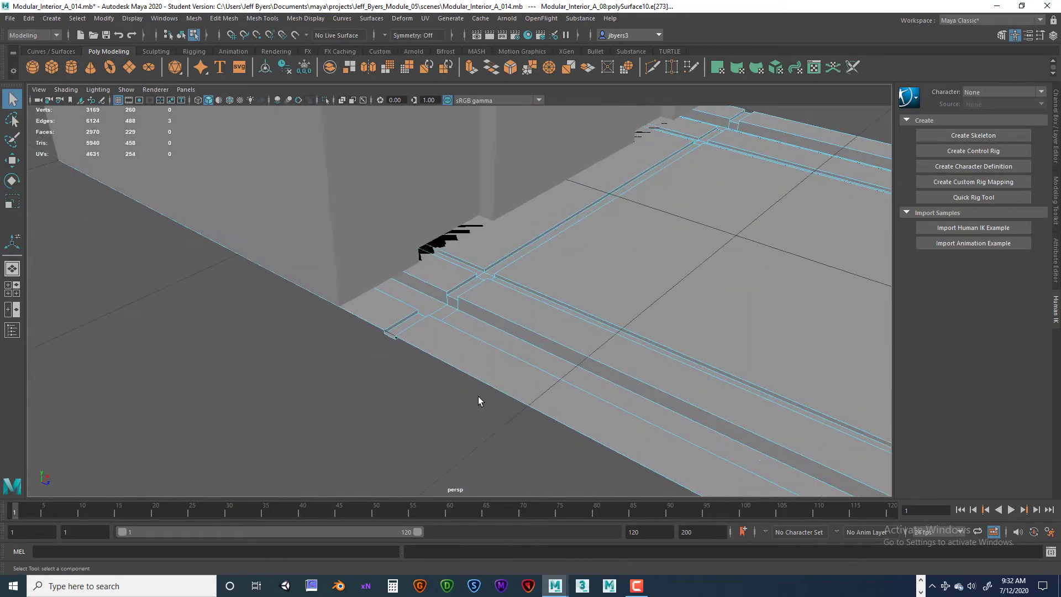
pyautogui.scroll(5, 476, 398)
pyautogui.keyDown('shift'); pyautogui.click(446, 301); pyautogui.keyUp('shift')
# Add the matching short edges of the opposite deep groove's inner wall, beginning at the crossing nearest the pillar
pyautogui.keyDown('alt'); pyautogui.moveTo(441, 297); pyautogui.dragTo(453, 355); pyautogui.keyUp('alt')
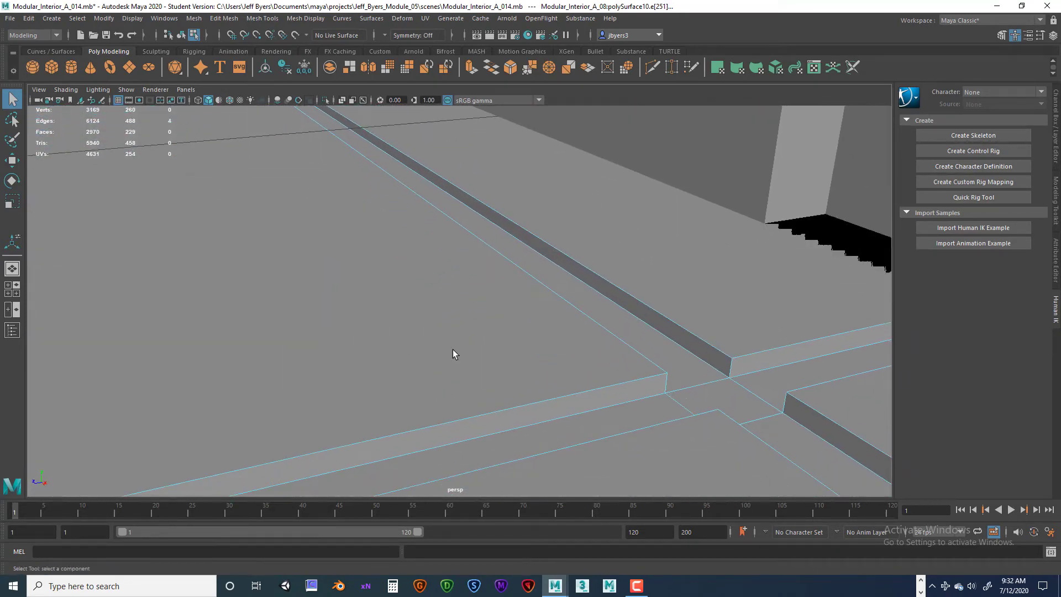
pyautogui.scroll(-5, 663, 395)
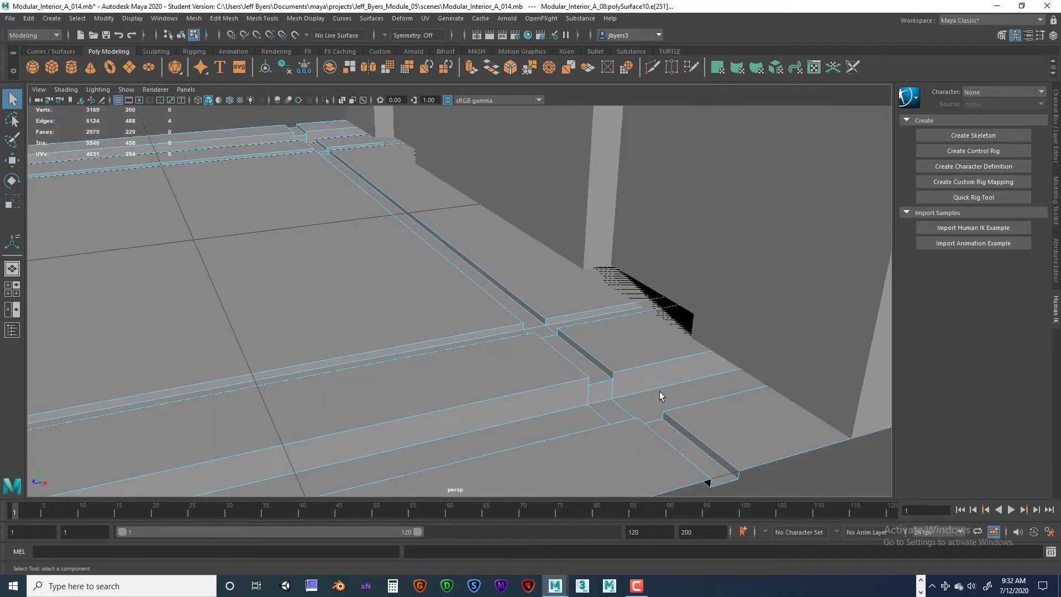
pyautogui.keyDown('shift'); pyautogui.click(603, 381); pyautogui.keyUp('shift')
pyautogui.moveTo(528, 409)
pyautogui.keyDown('alt'); pyautogui.mouseDown(button='middle')
pyautogui.moveTo(540, 396)
pyautogui.moveTo(640, 372)
pyautogui.moveTo(539, 368)
pyautogui.moveTo(581, 356)
pyautogui.moveTo(521, 363)
pyautogui.moveTo(631, 354)
pyautogui.mouseUp(button='middle'); pyautogui.keyUp('alt')
pyautogui.scroll(4, 639, 372)
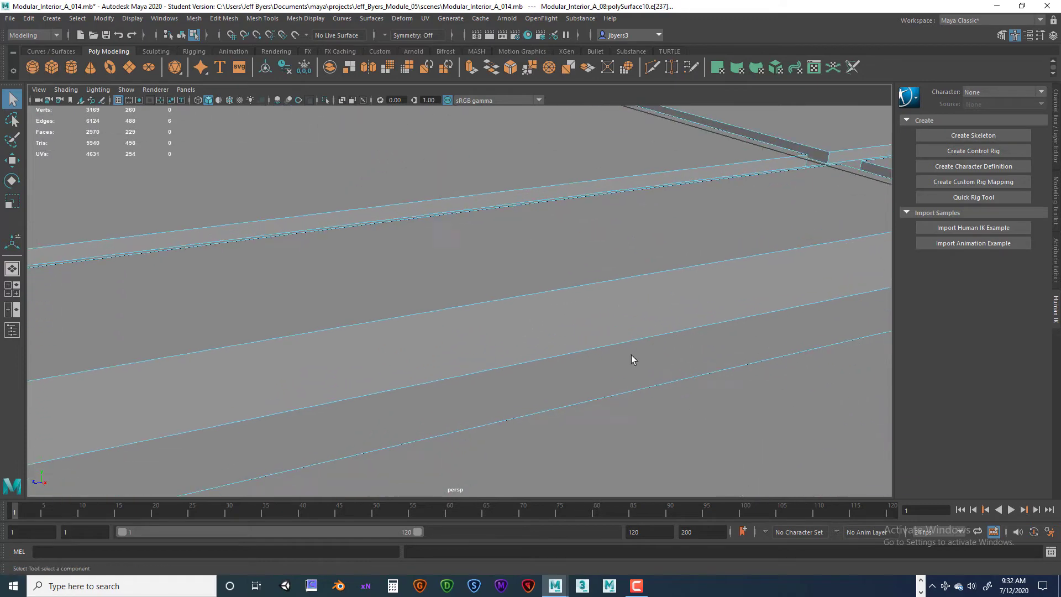
# Add the remaining short wall edges at the opposite deep groove's crossings toward the tile's open end
pyautogui.keyDown('alt'); pyautogui.moveTo(469, 384); pyautogui.dragTo(557, 377, button='middle'); pyautogui.keyUp('alt')
pyautogui.scroll(-5, 555, 378)
pyautogui.moveTo(332, 381)
pyautogui.keyDown('alt'); pyautogui.mouseDown(button='middle')
pyautogui.moveTo(476, 348)
pyautogui.moveTo(473, 376)
pyautogui.moveTo(590, 356)
pyautogui.moveTo(526, 353)
pyautogui.mouseUp(button='middle'); pyautogui.keyUp('alt')
pyautogui.scroll(-5, 535, 358)
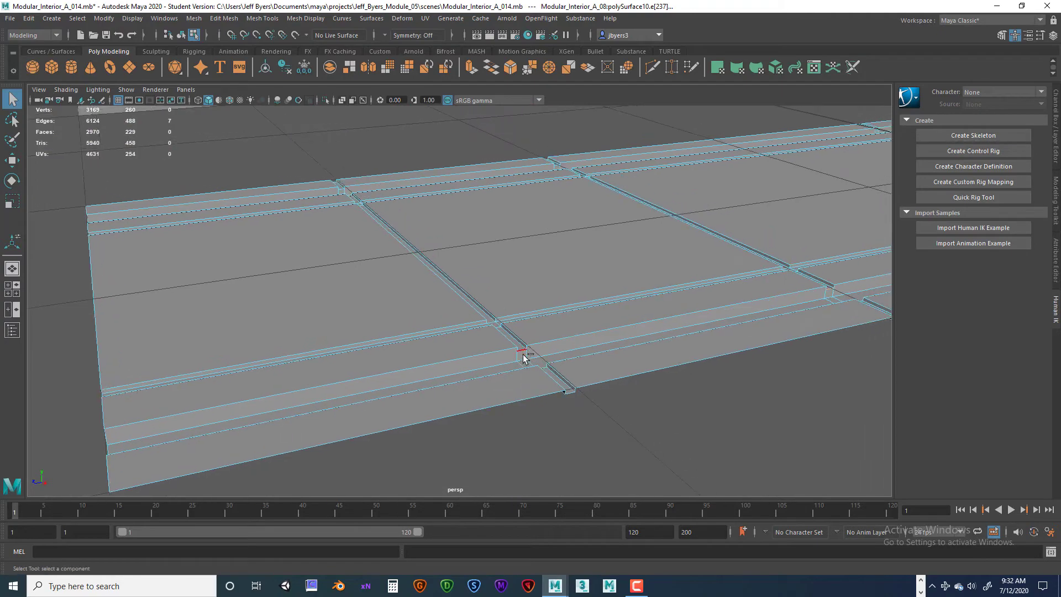
pyautogui.keyDown('shift'); pyautogui.click(523, 356); pyautogui.keyUp('shift')
pyautogui.keyDown('alt'); pyautogui.moveTo(640, 362); pyautogui.dragTo(604, 374, button='middle'); pyautogui.keyUp('alt')
pyautogui.keyDown('alt'); pyautogui.moveTo(604, 374); pyautogui.dragTo(505, 373); pyautogui.keyUp('alt')
pyautogui.keyDown('alt'); pyautogui.moveTo(627, 377); pyautogui.dragTo(474, 361, button='middle'); pyautogui.keyUp('alt')
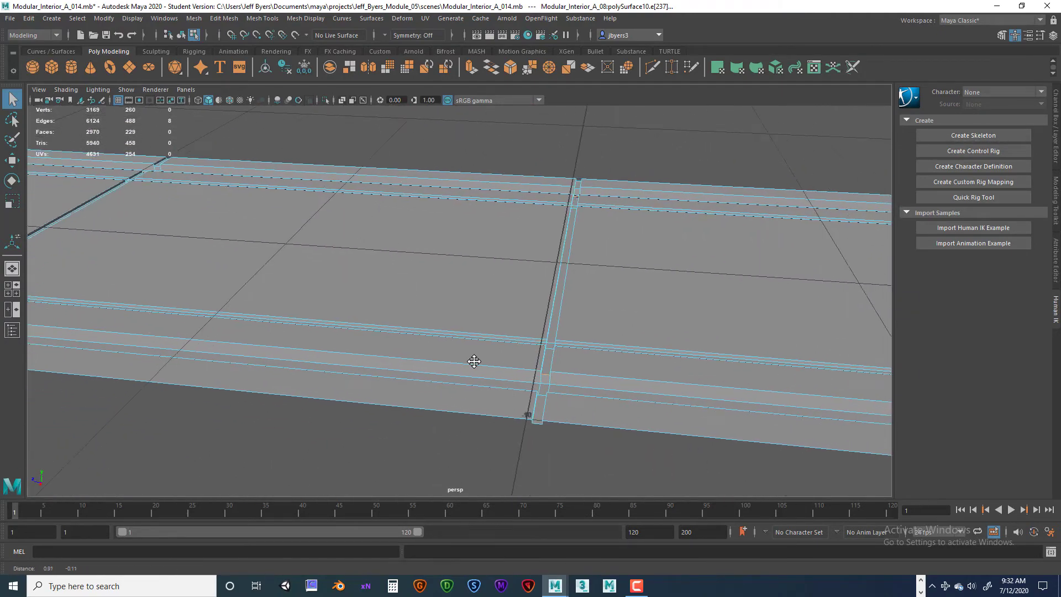
# Try to scale the selected crossing edges slightly inward across the tile's width, and undo the scaling
pyautogui.keyDown('alt'); pyautogui.moveTo(474, 361); pyautogui.dragTo(497, 356); pyautogui.keyUp('alt')
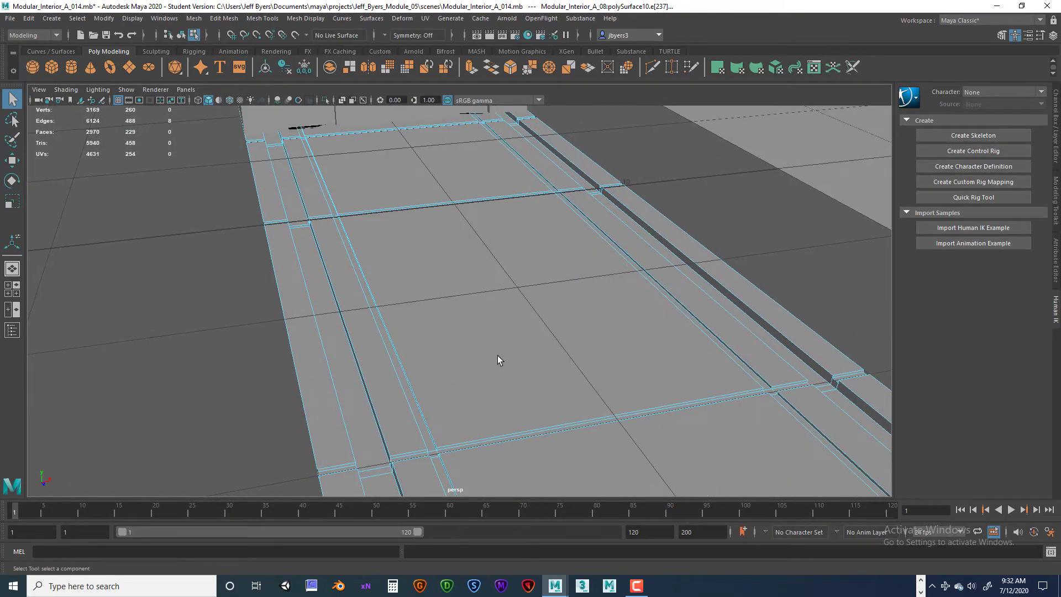
pyautogui.press('r')
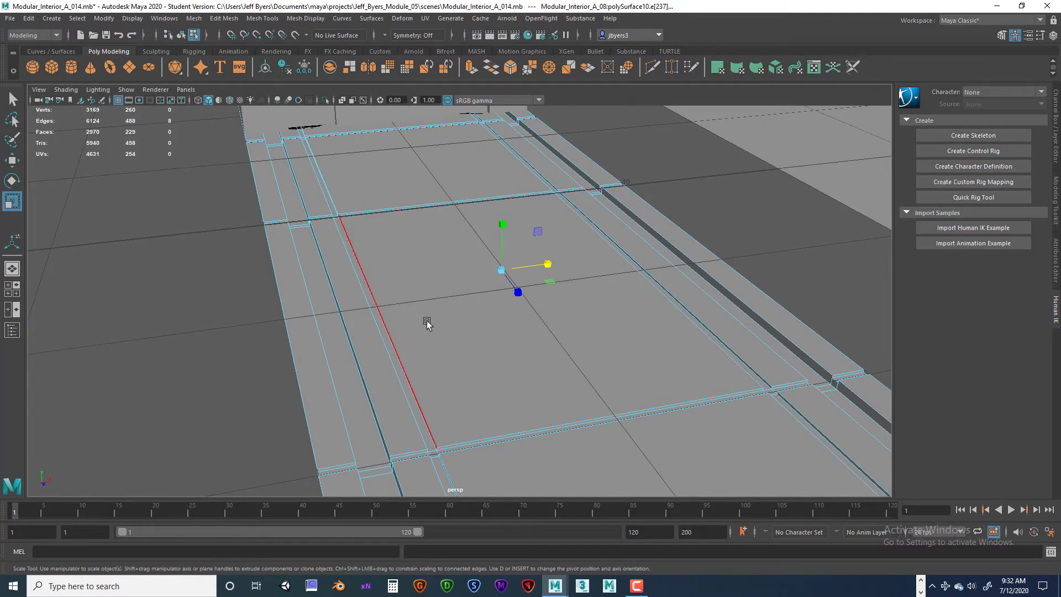
pyautogui.keyDown('alt'); pyautogui.moveTo(428, 343); pyautogui.dragTo(572, 232); pyautogui.keyUp('alt')
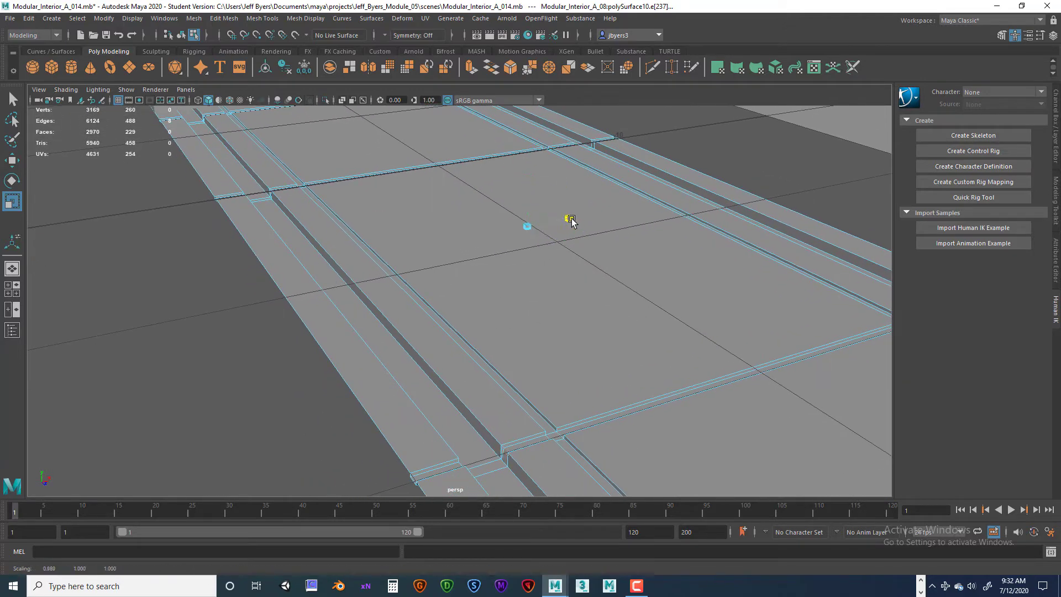
pyautogui.keyDown('alt'); pyautogui.moveTo(554, 277); pyautogui.dragTo(530, 266, button='middle'); pyautogui.keyUp('alt')
pyautogui.scroll(2, 541, 231)
pyautogui.scroll(2, 542, 238)
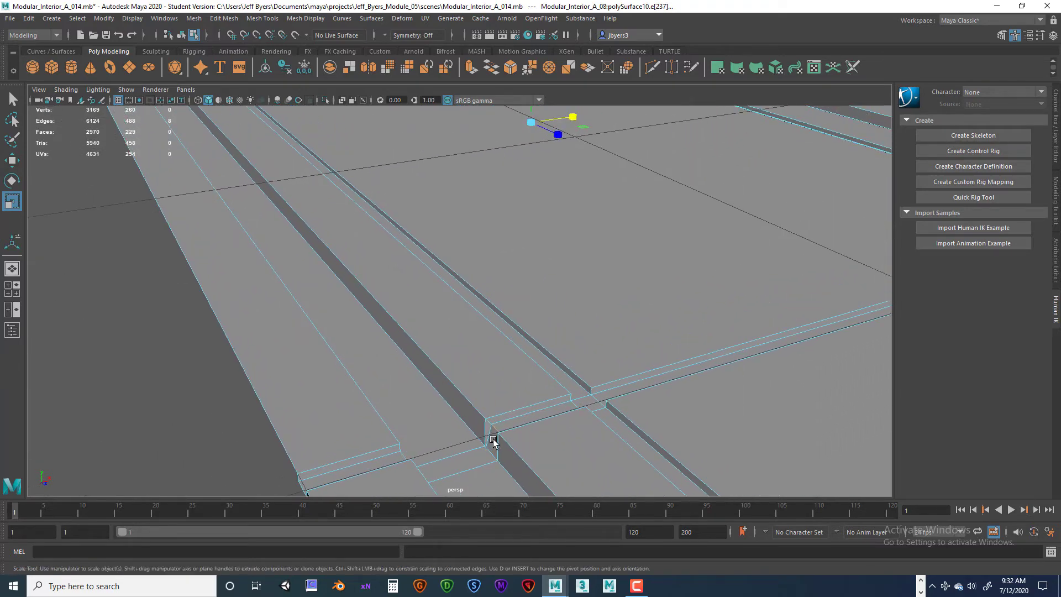
pyautogui.hotkey('ctrl', 'z')
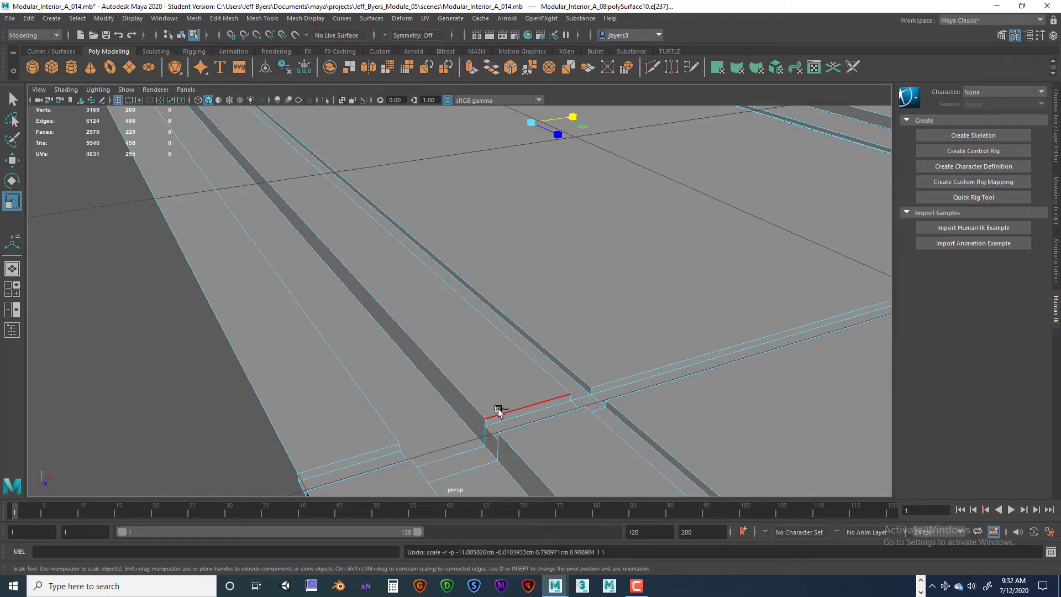
# Add the lower edge of the small wall face at one crossing, try scaling inward again, and undo it
pyautogui.keyDown('shift'); pyautogui.click(490, 453); pyautogui.keyUp('shift')
pyautogui.scroll(-2, 576, 380)
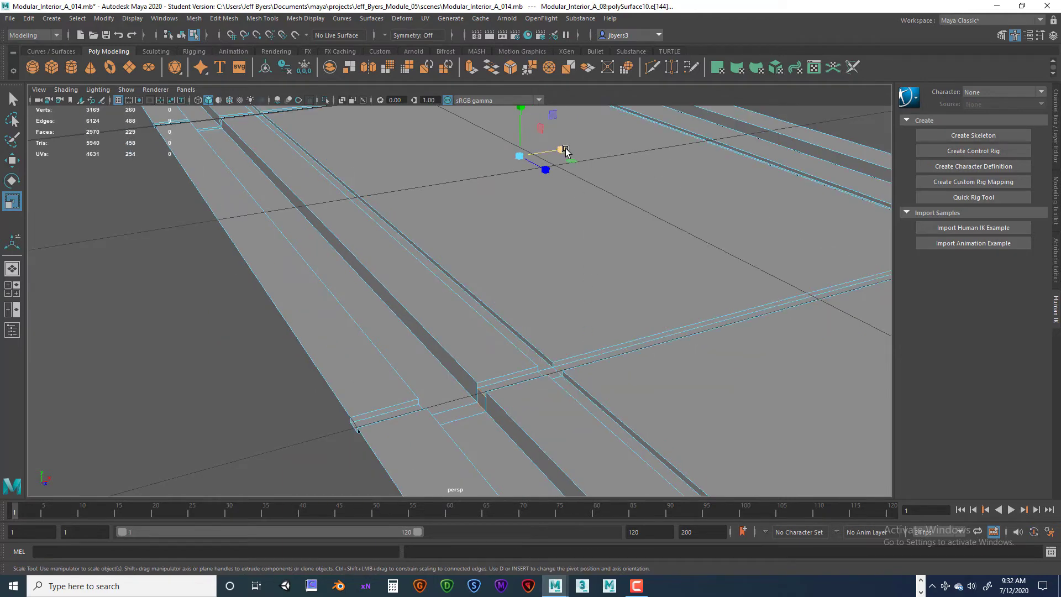
pyautogui.moveTo(565, 149); pyautogui.dragTo(560, 148)
pyautogui.hotkey('ctrl', 'z')
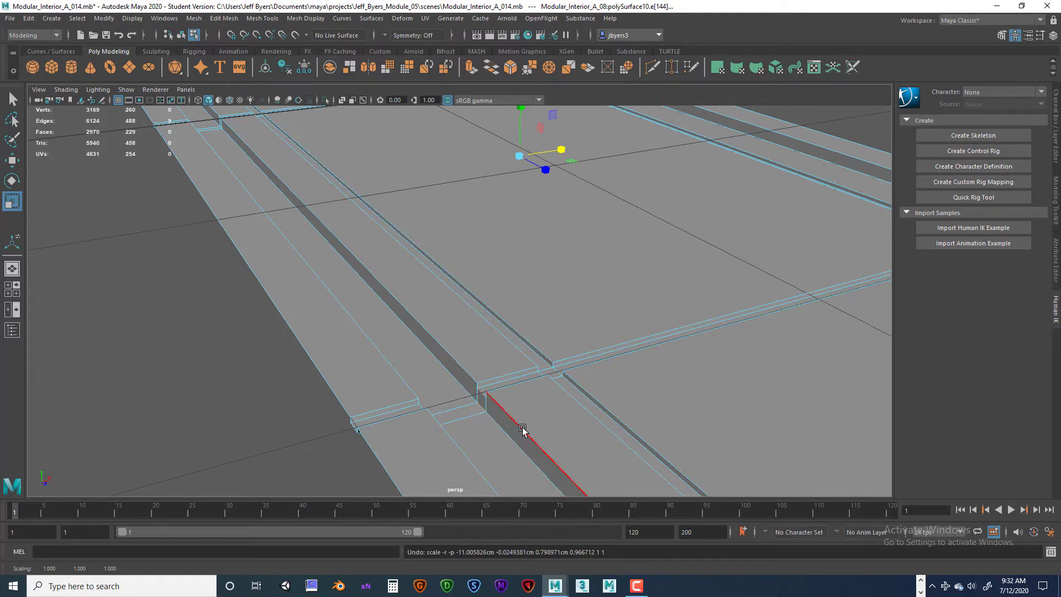
# Try to move the deep groove's small wall face at one crosswise groove crossing slightly inward along X
pyautogui.keyDown('alt'); pyautogui.moveTo(530, 393); pyautogui.dragTo(516, 339, button='middle'); pyautogui.keyUp('alt')
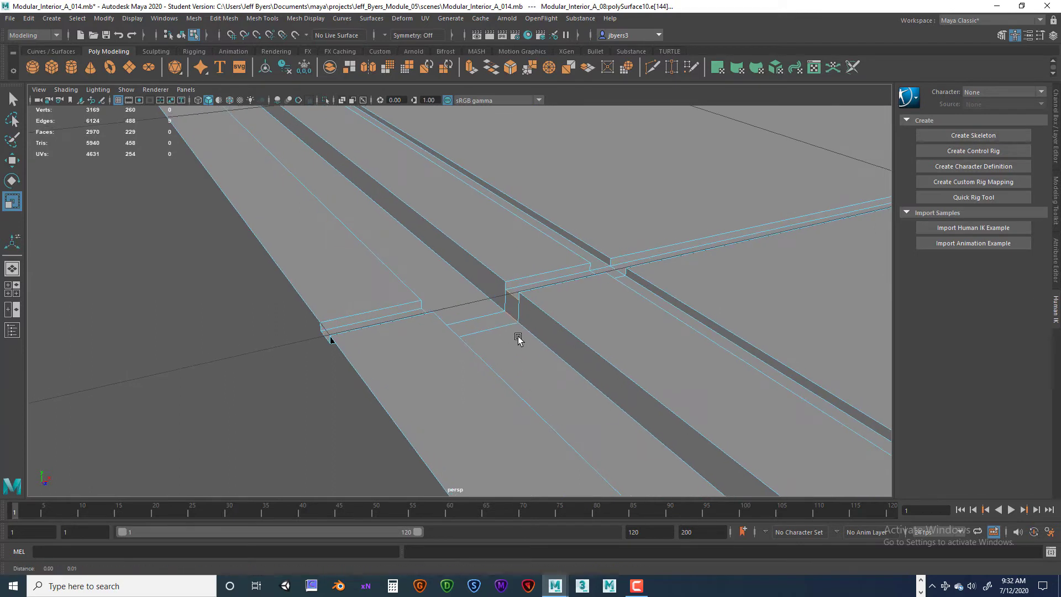
pyautogui.click(512, 306)
pyautogui.moveTo(511, 305)
pyautogui.mouseDown(button='right')
pyautogui.moveTo(512, 246)
pyautogui.moveTo(513, 312)
pyautogui.mouseUp(button='right')
pyautogui.click(512, 312)
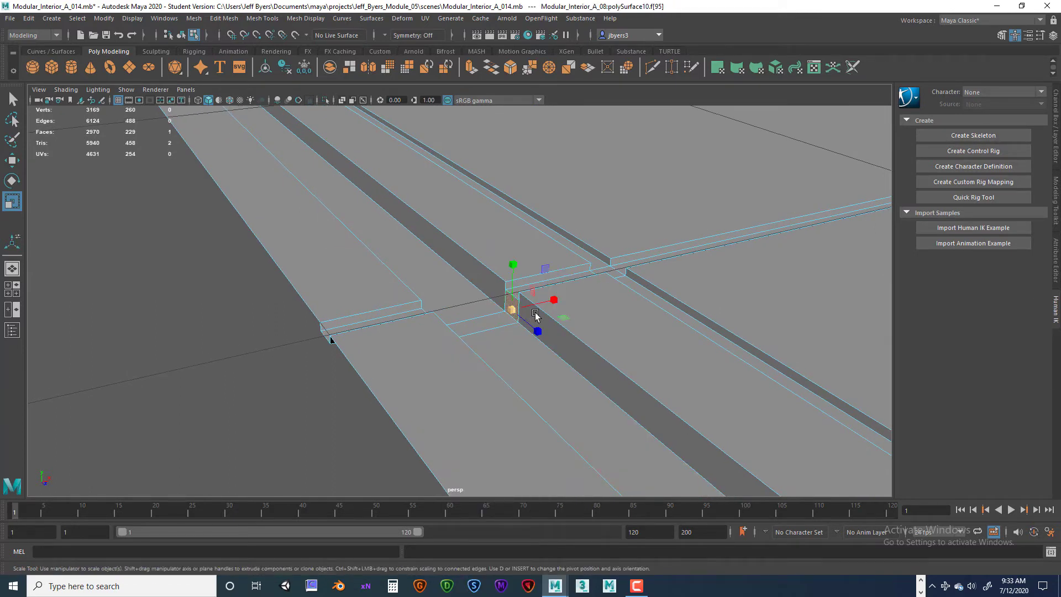
pyautogui.press('w')
pyautogui.moveTo(556, 302); pyautogui.dragTo(564, 296)
pyautogui.keyDown('alt'); pyautogui.moveTo(509, 347); pyautogui.dragTo(555, 346); pyautogui.keyUp('alt')
pyautogui.keyDown('alt'); pyautogui.moveTo(554, 345); pyautogui.dragTo(465, 362, button='middle'); pyautogui.keyUp('alt')
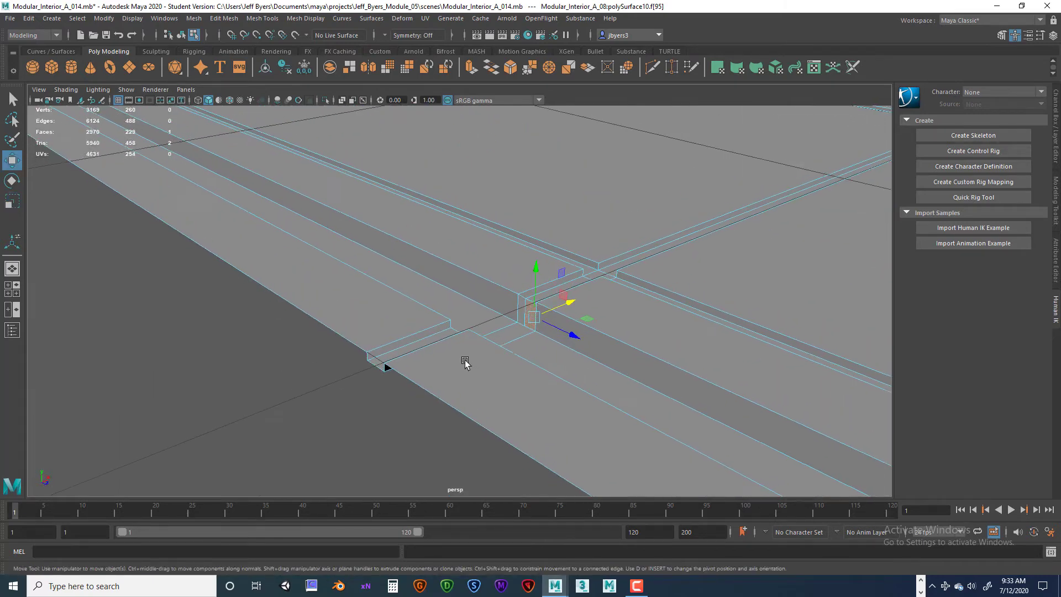
pyautogui.keyDown('alt'); pyautogui.moveTo(465, 362); pyautogui.dragTo(580, 357, button='right'); pyautogui.keyUp('alt')
pyautogui.moveTo(624, 296)
pyautogui.mouseDown()
pyautogui.moveTo(621, 281)
pyautogui.moveTo(624, 291)
pyautogui.mouseUp()
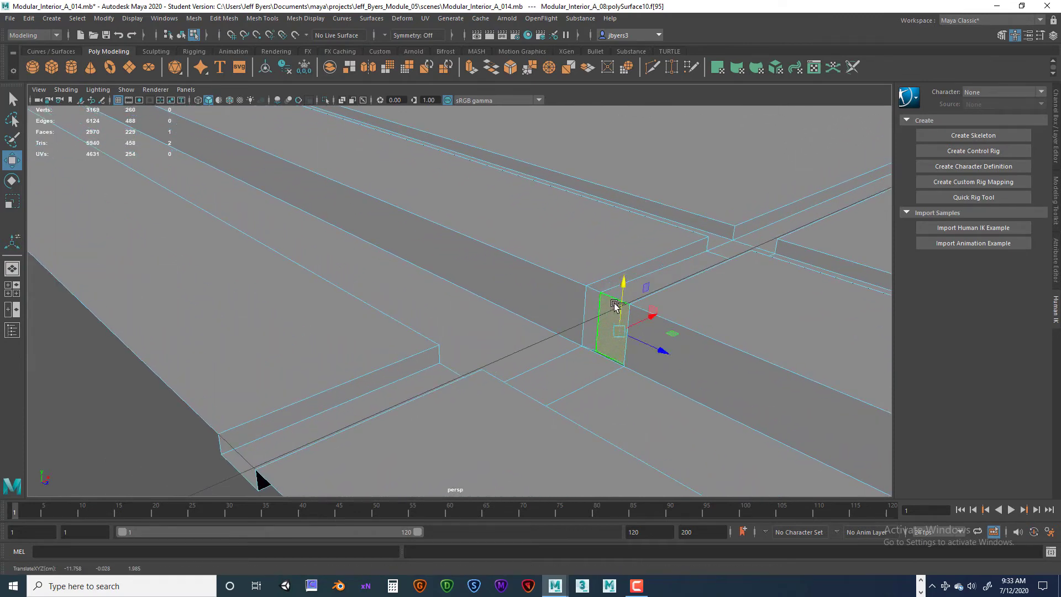
pyautogui.hotkey('ctrl', 'a')
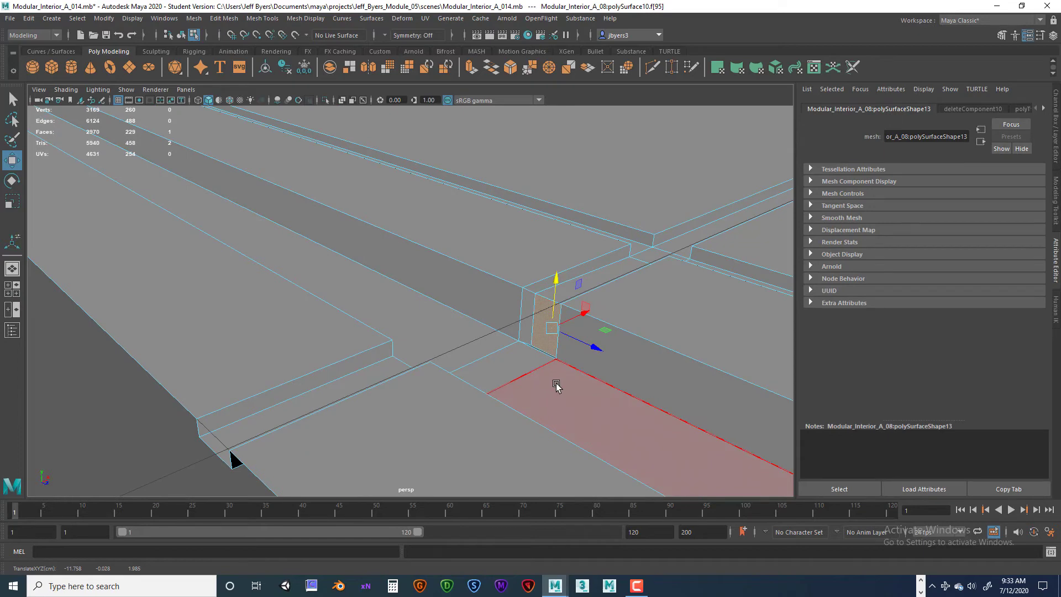
# Nudge the small wall face along X once more, and undo its moves back through its selection
pyautogui.keyDown('alt'); pyautogui.moveTo(556, 384); pyautogui.dragTo(538, 386); pyautogui.keyUp('alt')
pyautogui.keyDown('alt'); pyautogui.moveTo(468, 370); pyautogui.dragTo(552, 355, button='middle'); pyautogui.keyUp('alt')
pyautogui.moveTo(458, 344); pyautogui.dragTo(460, 344)
pyautogui.keyDown('alt'); pyautogui.moveTo(459, 354); pyautogui.dragTo(496, 358); pyautogui.keyUp('alt')
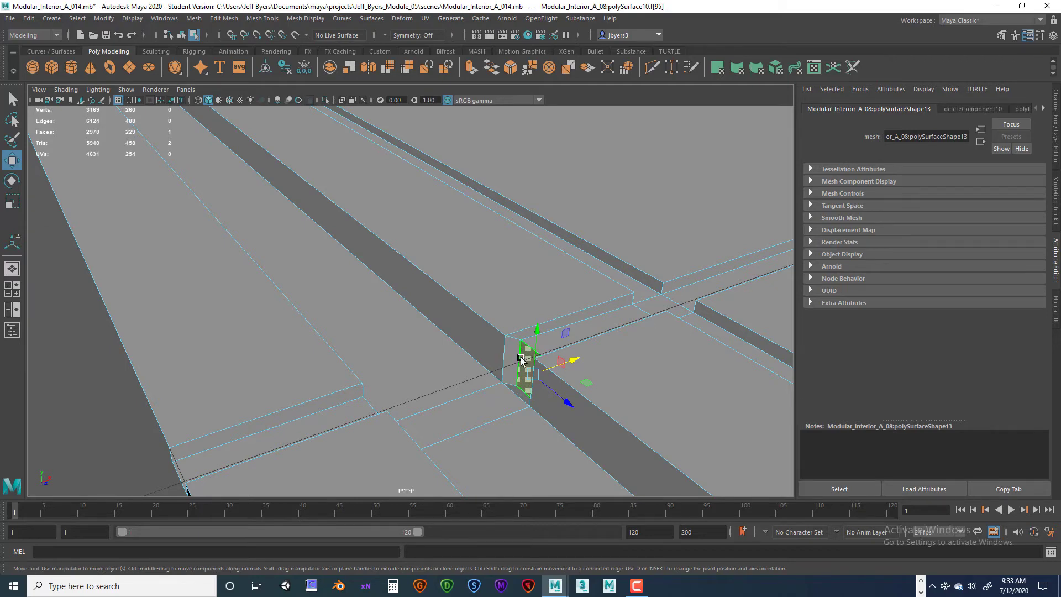
pyautogui.keyDown('alt'); pyautogui.moveTo(520, 358); pyautogui.dragTo(516, 357); pyautogui.keyUp('alt')
pyautogui.hotkey('ctrl', 'z')
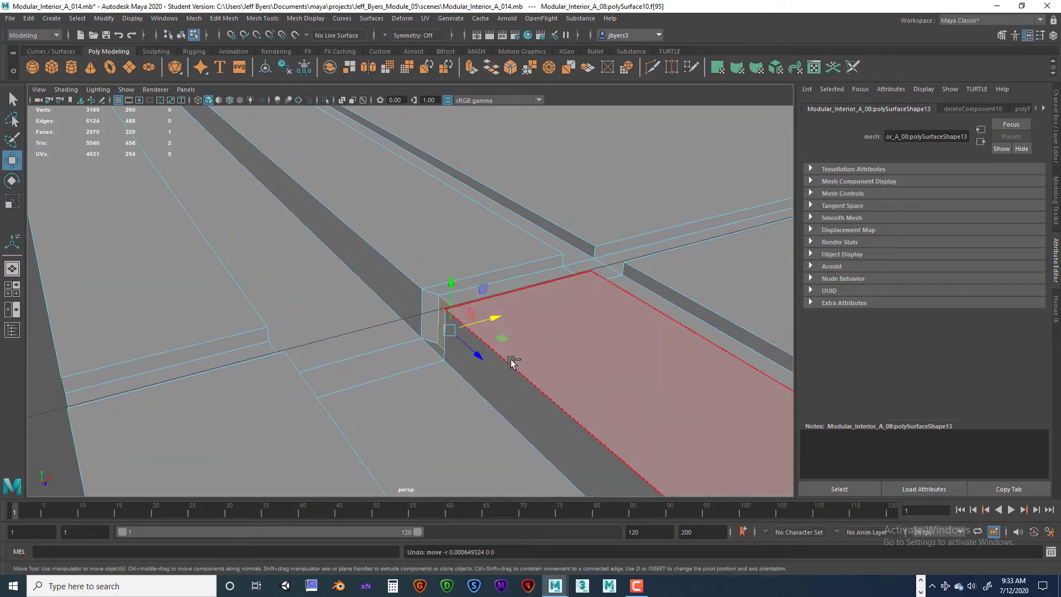
pyautogui.hotkey('ctrl', 'z')
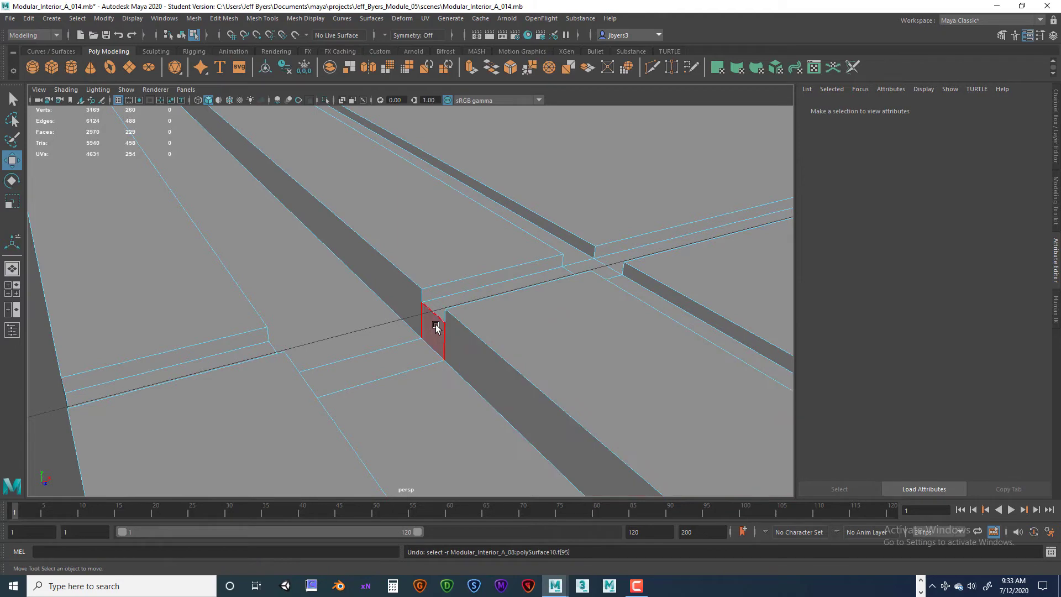
# Reselect the deep groove's small wall face at the crossing and move it slightly inward along X, recessing it into the wall
pyautogui.keyDown('alt'); pyautogui.moveTo(463, 352); pyautogui.dragTo(470, 346); pyautogui.keyUp('alt')
pyautogui.keyDown('alt'); pyautogui.moveTo(470, 346); pyautogui.dragTo(440, 346, button='middle'); pyautogui.keyUp('alt')
pyautogui.click(464, 350)
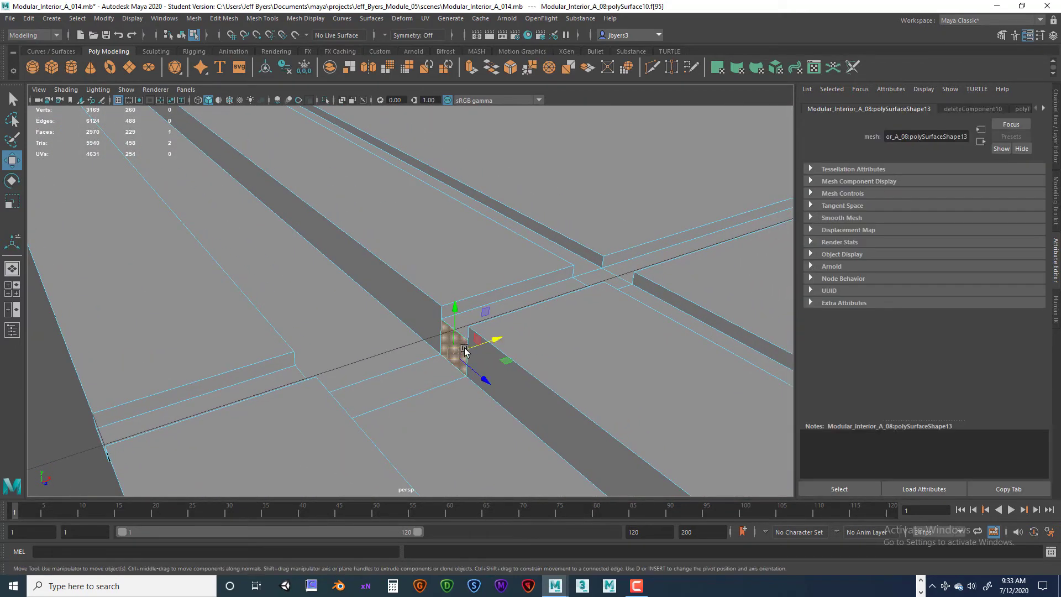
pyautogui.moveTo(496, 343); pyautogui.dragTo(484, 369)
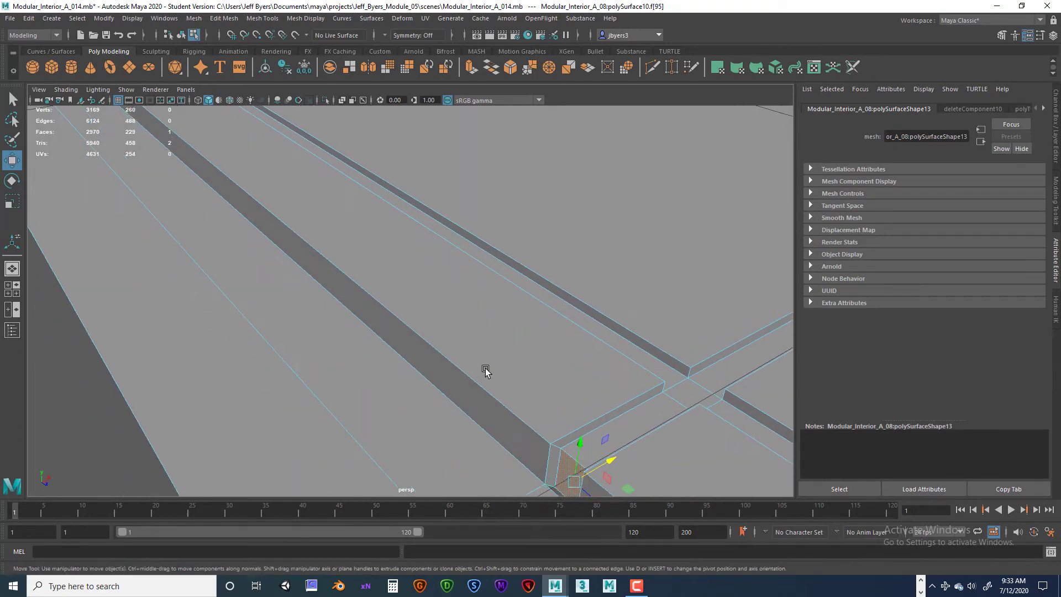
pyautogui.keyDown('alt'); pyautogui.moveTo(485, 369); pyautogui.dragTo(474, 328, button='middle'); pyautogui.keyUp('alt')
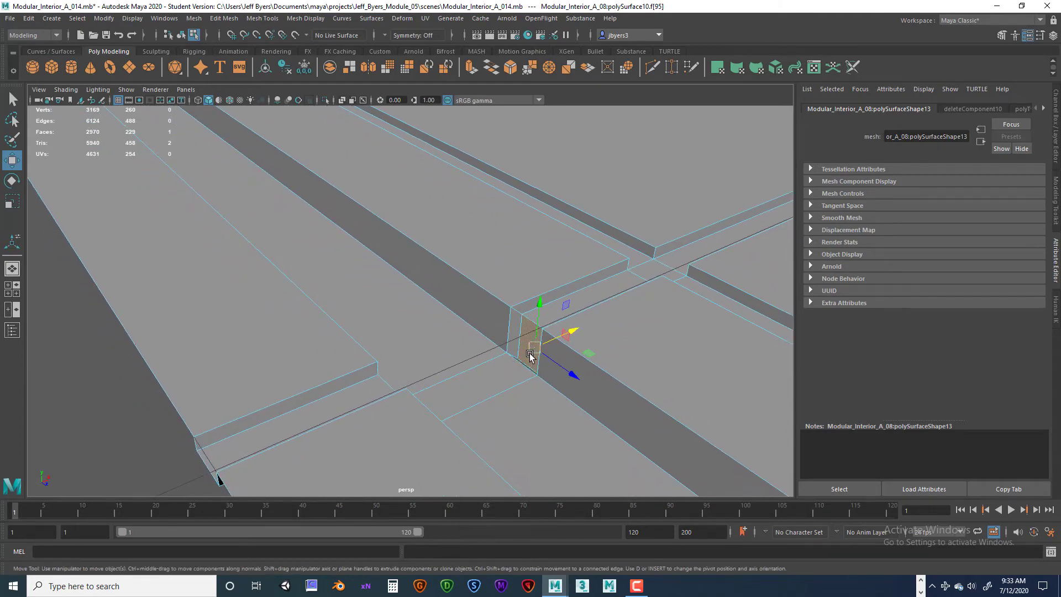
# Select the lower edge of the recessed small wall face at the deep groove's crossing and raise it along Y
pyautogui.keyDown('alt'); pyautogui.moveTo(524, 362); pyautogui.dragTo(418, 374, button='middle'); pyautogui.keyUp('alt')
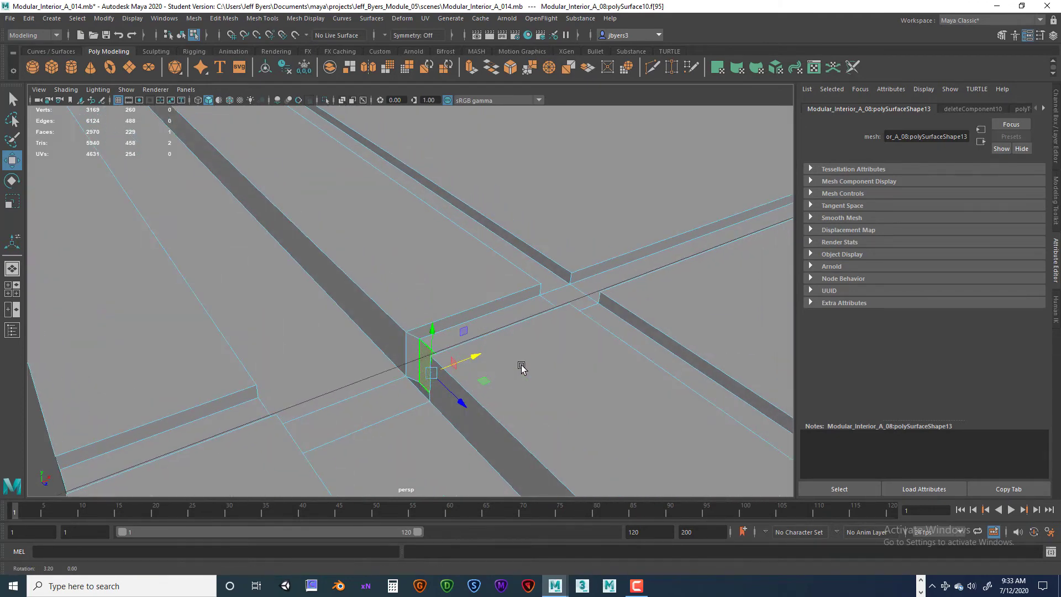
pyautogui.moveTo(414, 282); pyautogui.dragTo(359, 284, button='right')
pyautogui.moveTo(417, 377); pyautogui.dragTo(419, 249, button='right')
pyautogui.click(422, 367)
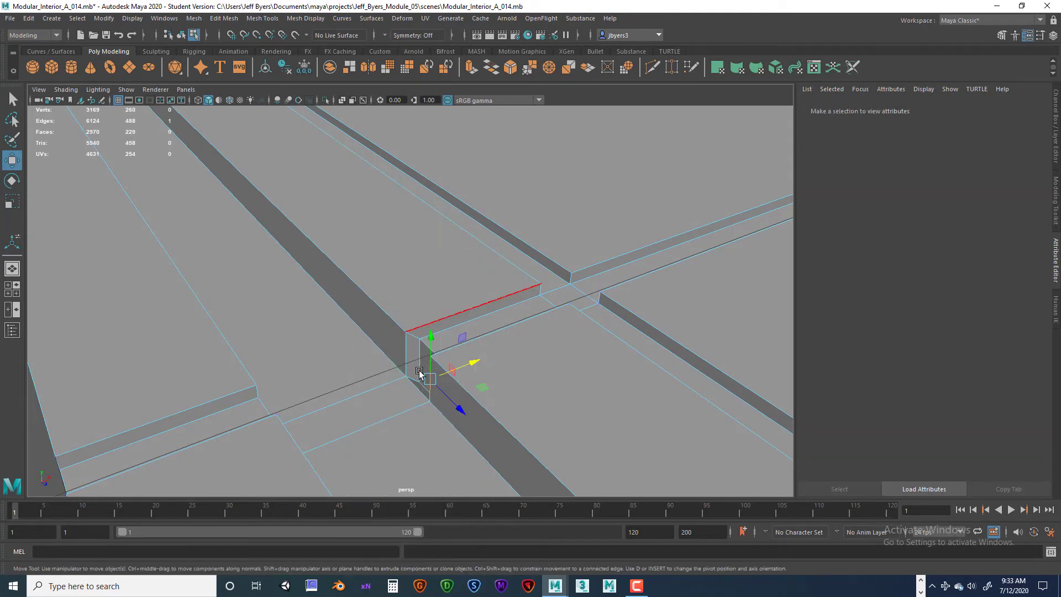
pyautogui.keyDown('alt'); pyautogui.moveTo(449, 400); pyautogui.dragTo(431, 370); pyautogui.keyUp('alt')
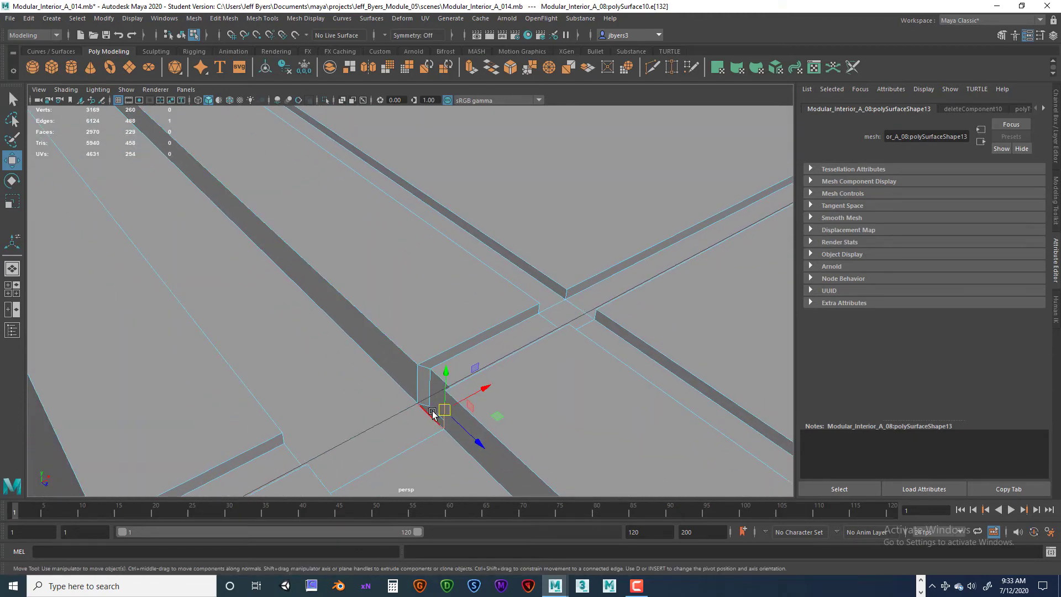
pyautogui.press('q')
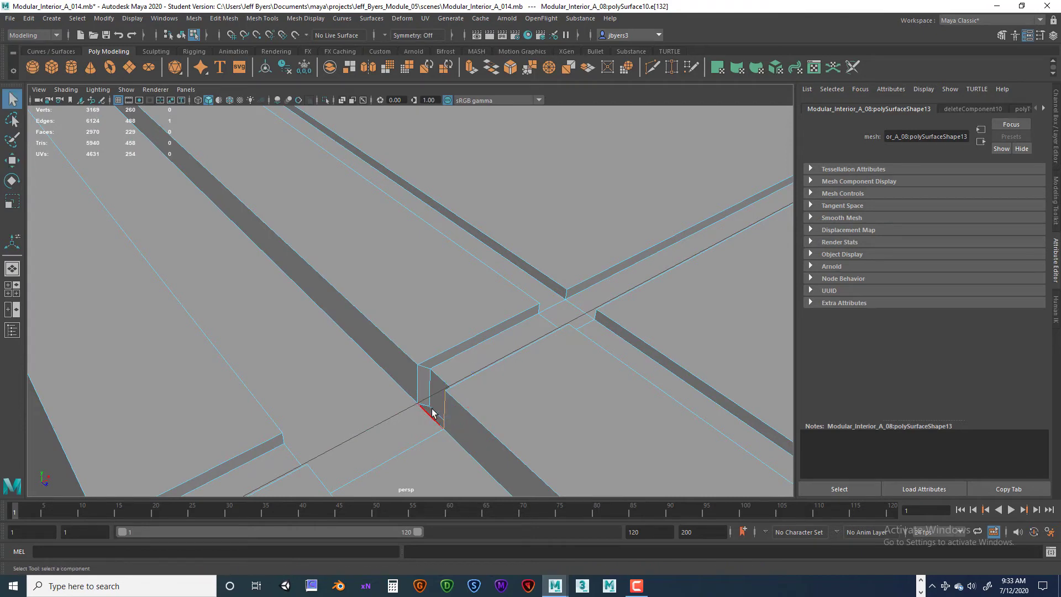
pyautogui.scroll(4, 434, 413)
pyautogui.scroll(-2, 441, 414)
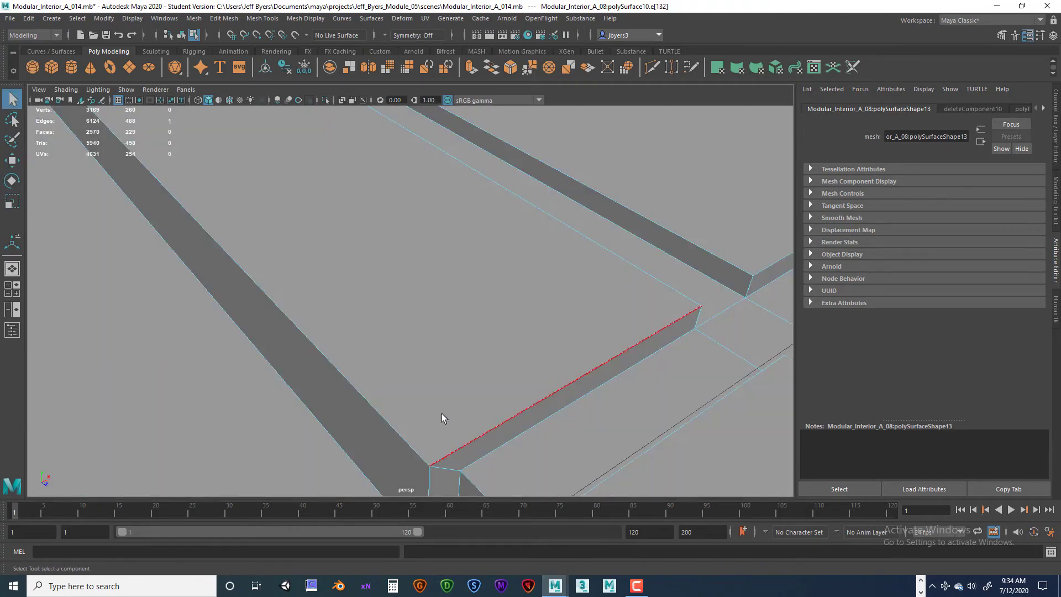
pyautogui.keyDown('alt'); pyautogui.moveTo(442, 414); pyautogui.dragTo(460, 417); pyautogui.keyUp('alt')
pyautogui.keyDown('alt'); pyautogui.moveTo(461, 417); pyautogui.dragTo(488, 423, button='middle'); pyautogui.keyUp('alt')
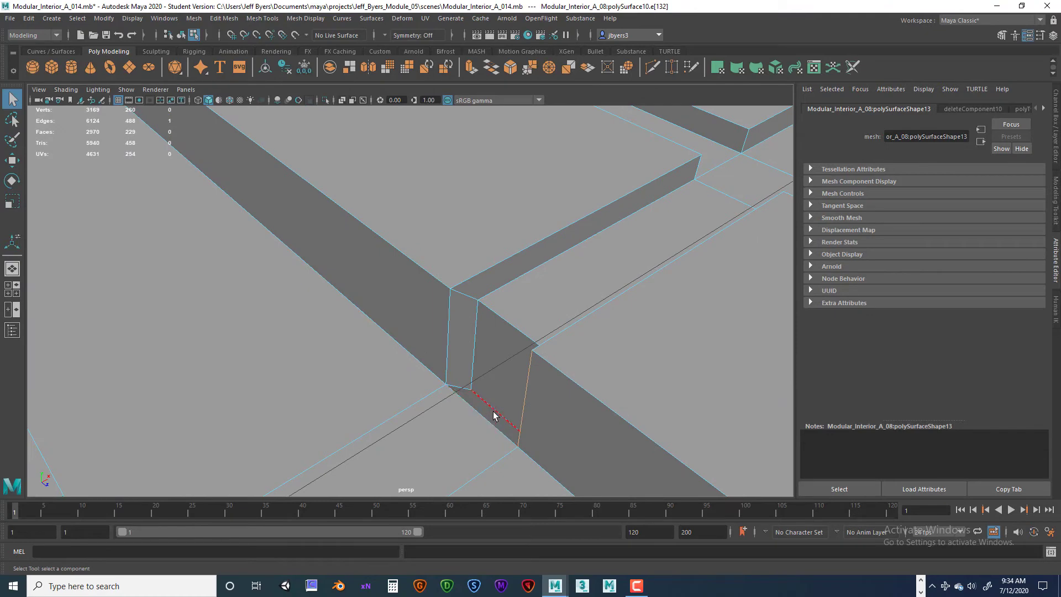
pyautogui.press('w')
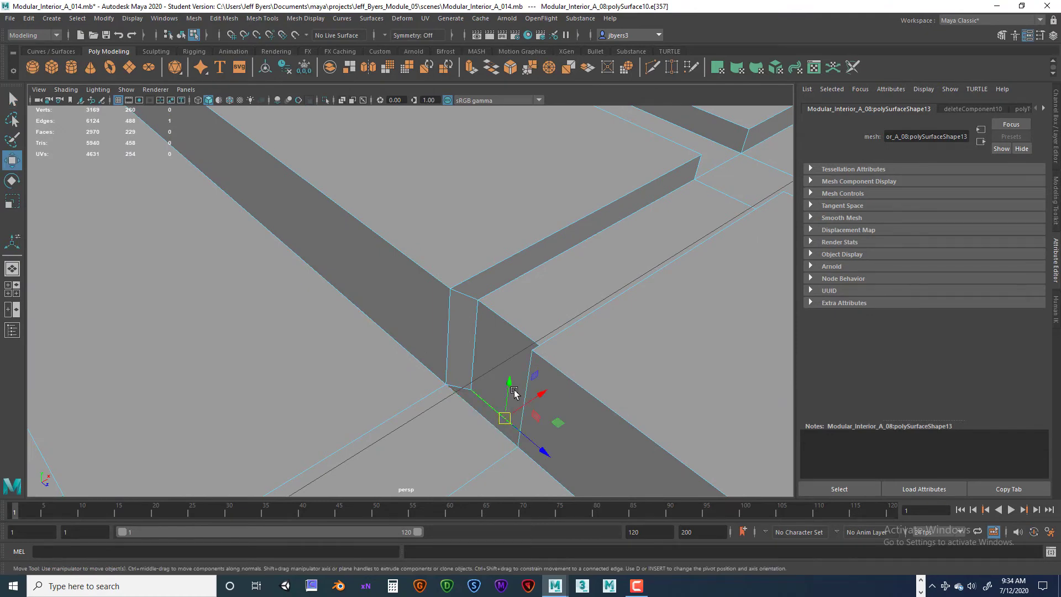
pyautogui.keyDown('alt'); pyautogui.moveTo(539, 374); pyautogui.dragTo(492, 360); pyautogui.keyUp('alt')
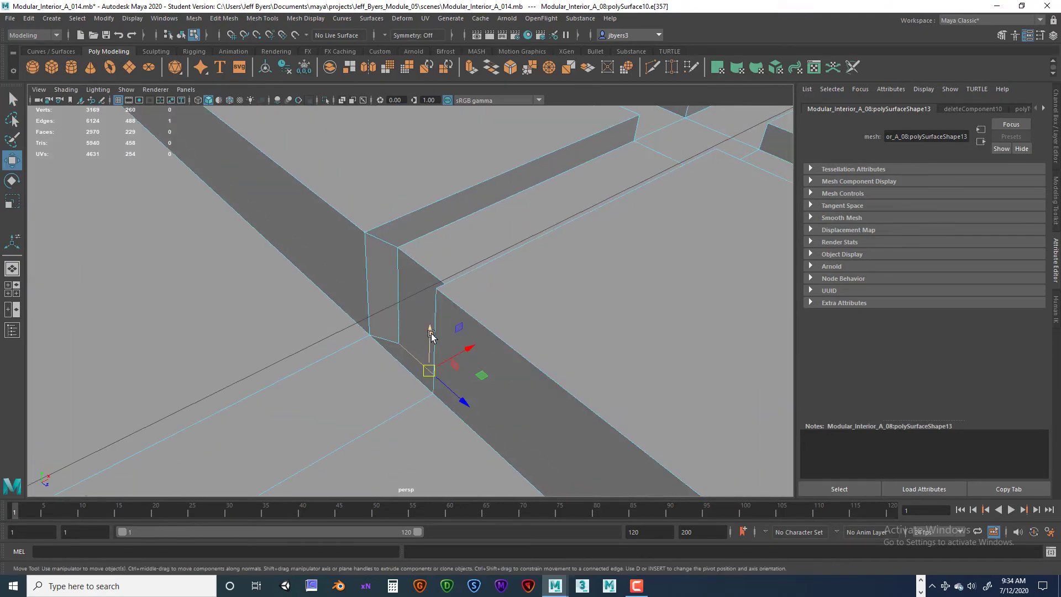
pyautogui.moveTo(432, 332); pyautogui.dragTo(483, 372)
# Fine-tune the height of the recess's lower edge with another slight upward move along Y
pyautogui.scroll(-5, 479, 350)
pyautogui.keyDown('alt'); pyautogui.moveTo(483, 372); pyautogui.dragTo(545, 381, button='right'); pyautogui.keyUp('alt')
pyautogui.keyDown('alt'); pyautogui.moveTo(545, 381); pyautogui.dragTo(462, 362); pyautogui.keyUp('alt')
pyautogui.keyDown('alt'); pyautogui.moveTo(462, 362); pyautogui.dragTo(417, 352, button='middle'); pyautogui.keyUp('alt')
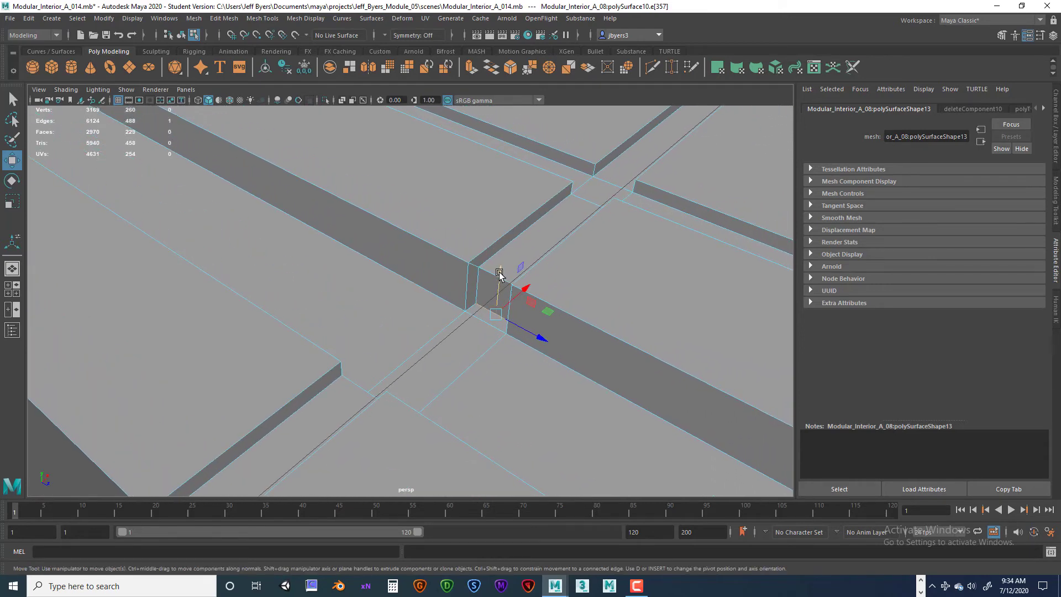
pyautogui.moveTo(499, 275)
pyautogui.mouseDown()
pyautogui.moveTo(497, 288)
pyautogui.moveTo(499, 272)
pyautogui.mouseUp()
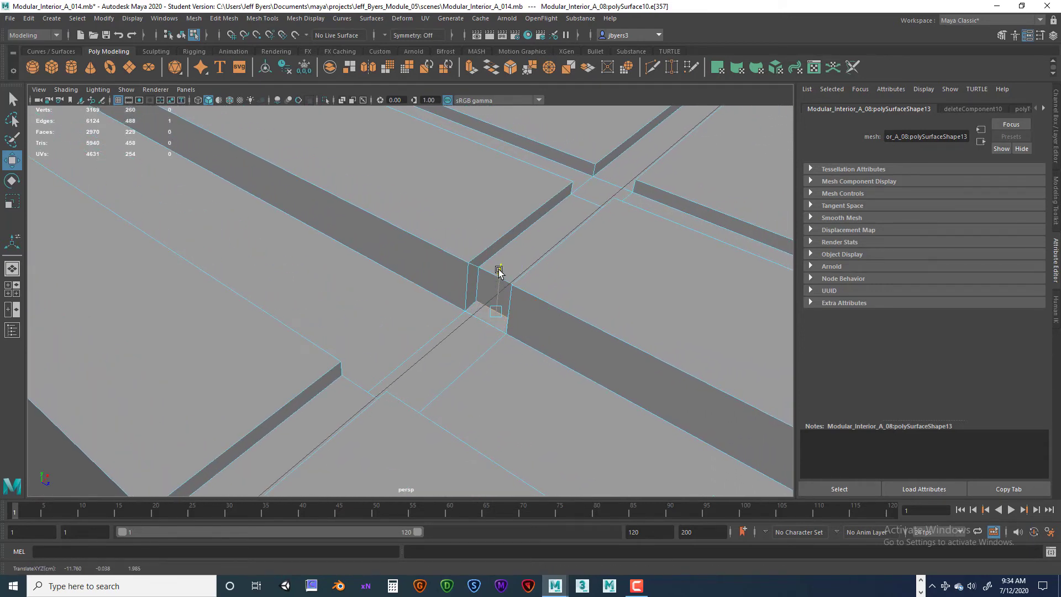
# Delete the long wall face beside the crossing on the opposite wall of the deep groove
pyautogui.keyDown('alt'); pyautogui.moveTo(490, 308); pyautogui.dragTo(529, 330); pyautogui.keyUp('alt')
pyautogui.keyDown('alt'); pyautogui.moveTo(529, 331); pyautogui.dragTo(448, 345, button='right'); pyautogui.keyUp('alt')
pyautogui.keyDown('alt'); pyautogui.moveTo(448, 345); pyautogui.dragTo(237, 320); pyautogui.keyUp('alt')
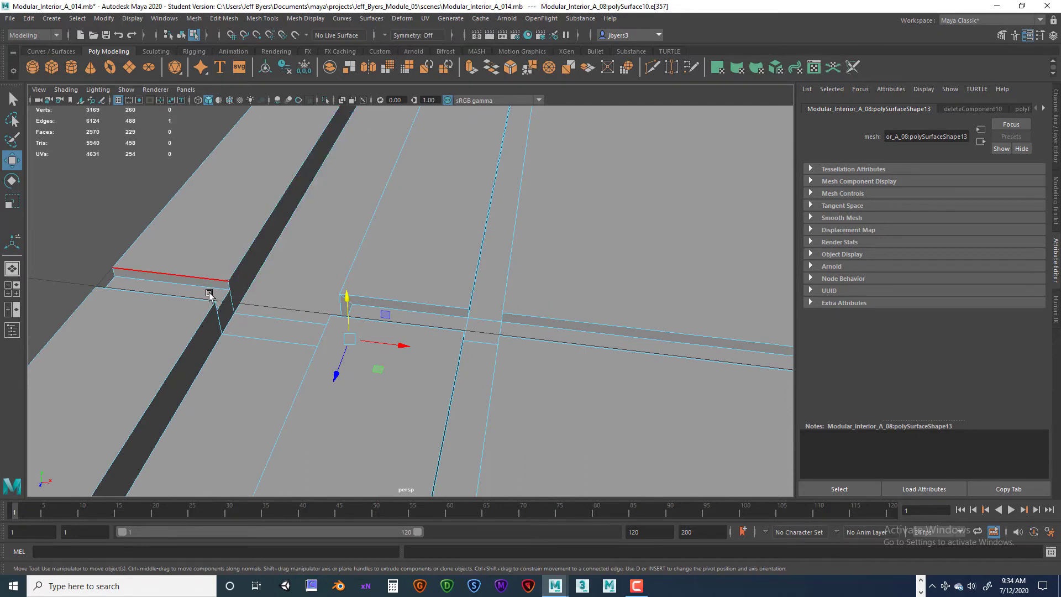
pyautogui.click(240, 307)
pyautogui.moveTo(239, 289); pyautogui.dragTo(279, 293, button='right')
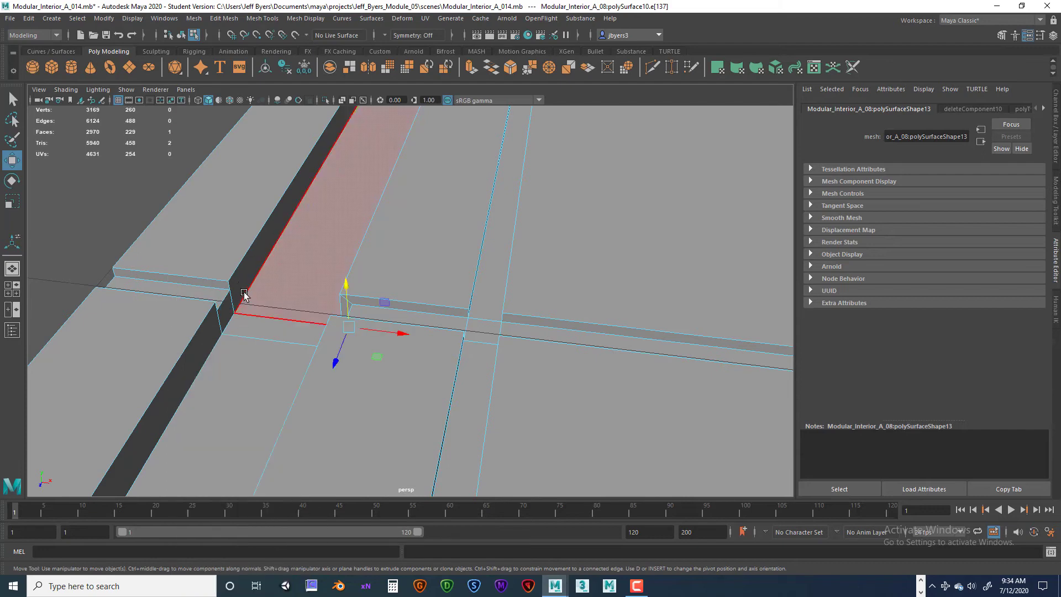
pyautogui.click(244, 285)
pyautogui.press('Delete')
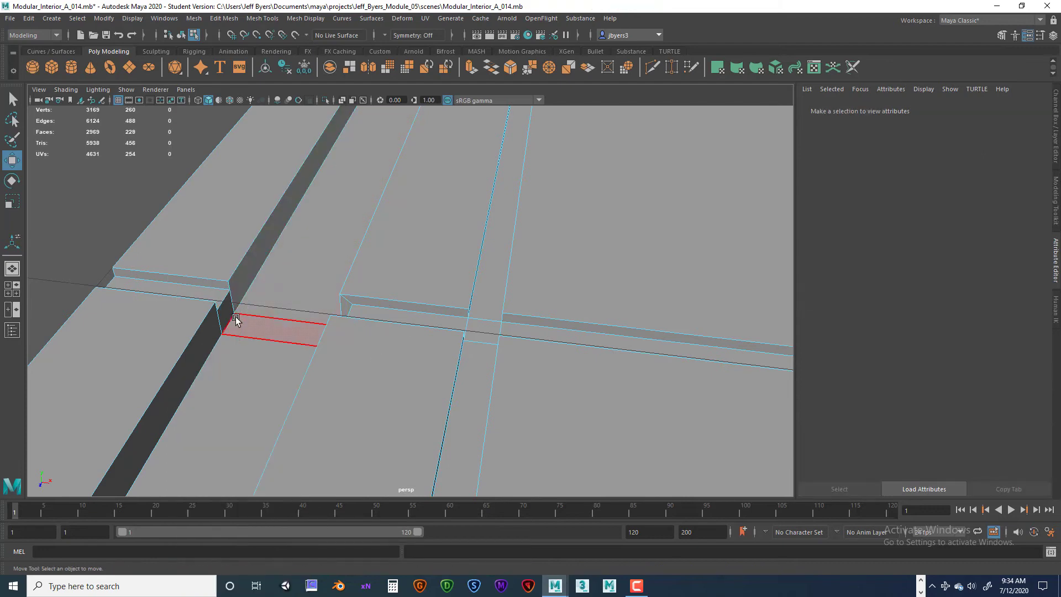
# Try deleting the near long wall face and the small wall face at the crossing on the opposite wall
pyautogui.keyDown('alt'); pyautogui.moveTo(245, 307); pyautogui.dragTo(193, 286); pyautogui.keyUp('alt')
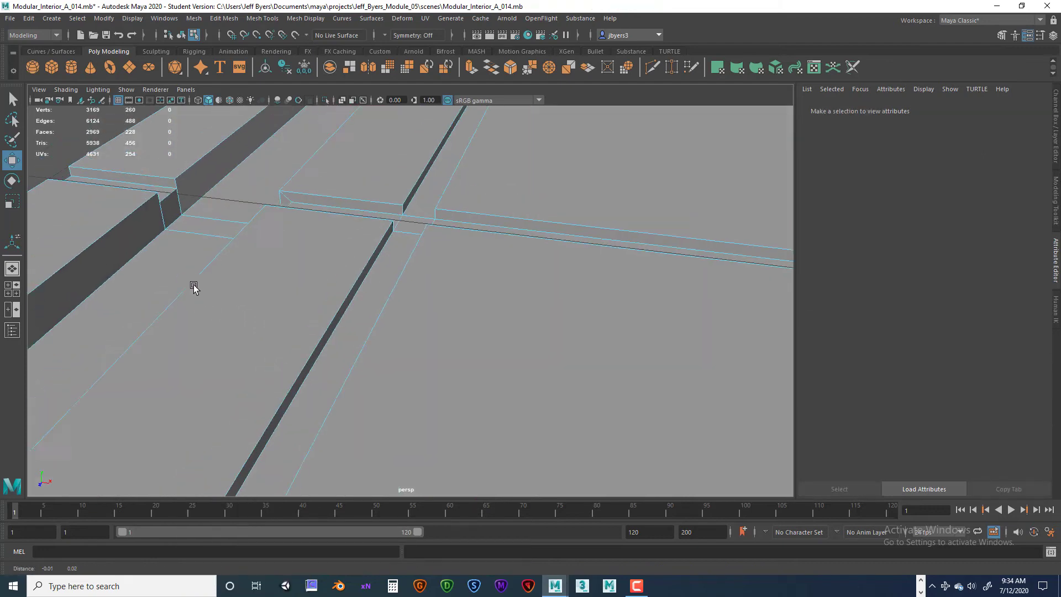
pyautogui.keyDown('alt'); pyautogui.moveTo(193, 286); pyautogui.dragTo(228, 349, button='middle'); pyautogui.keyUp('alt')
pyautogui.scroll(4, 229, 348)
pyautogui.scroll(-6, 232, 347)
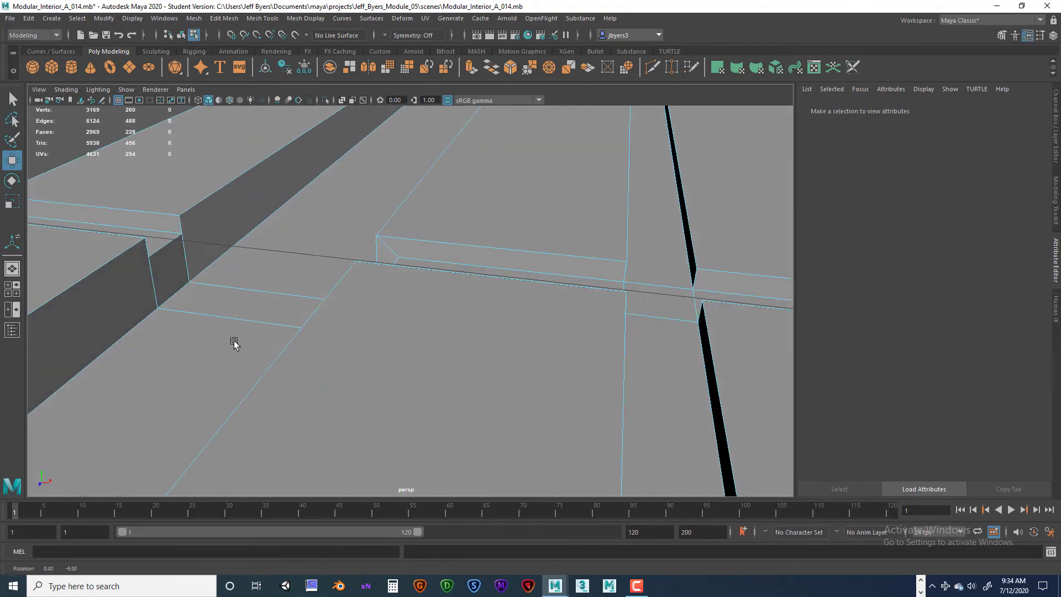
pyautogui.moveTo(215, 271); pyautogui.dragTo(224, 291, button='right')
pyautogui.click(163, 332)
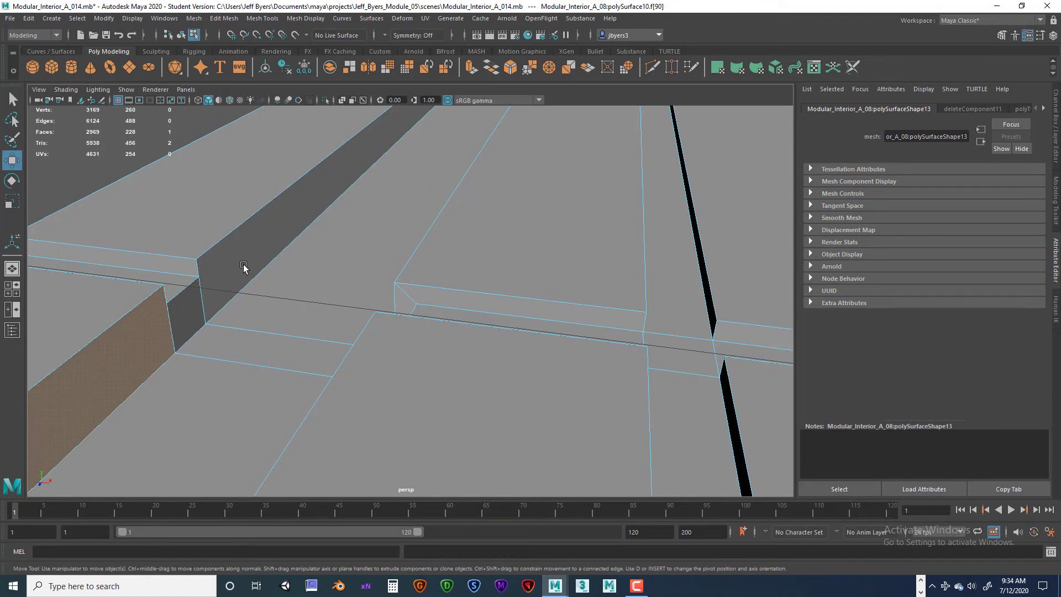
pyautogui.press('Delete')
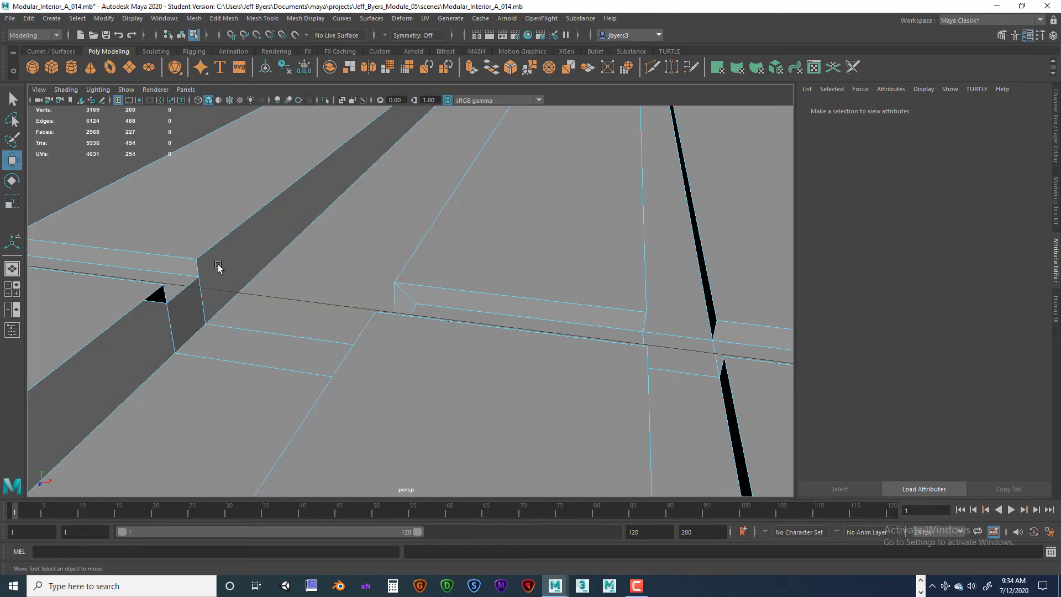
pyautogui.click(194, 308)
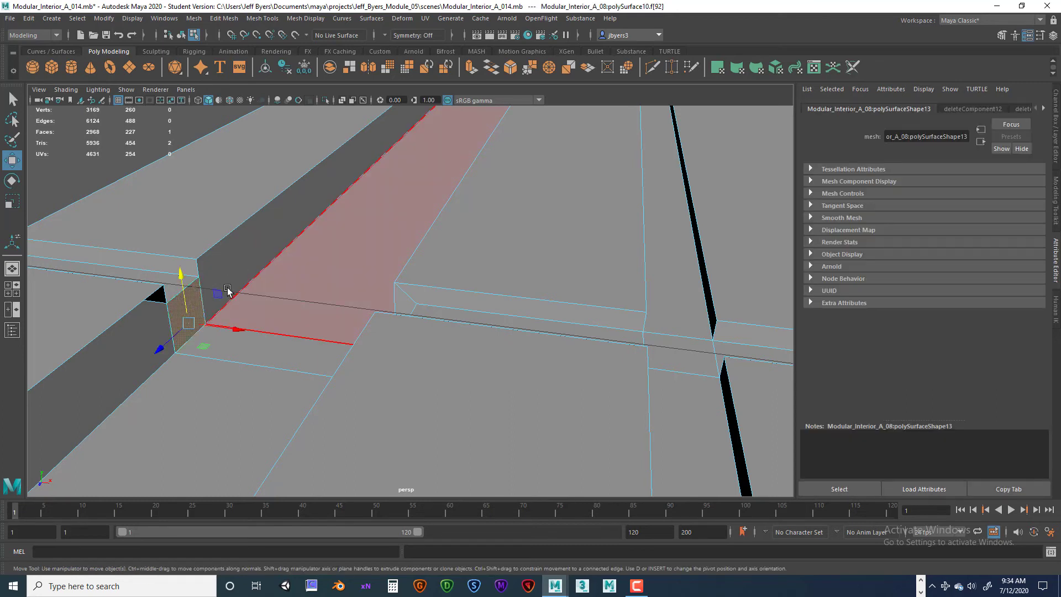
pyautogui.press('Delete')
pyautogui.click(190, 310)
pyautogui.click(183, 313)
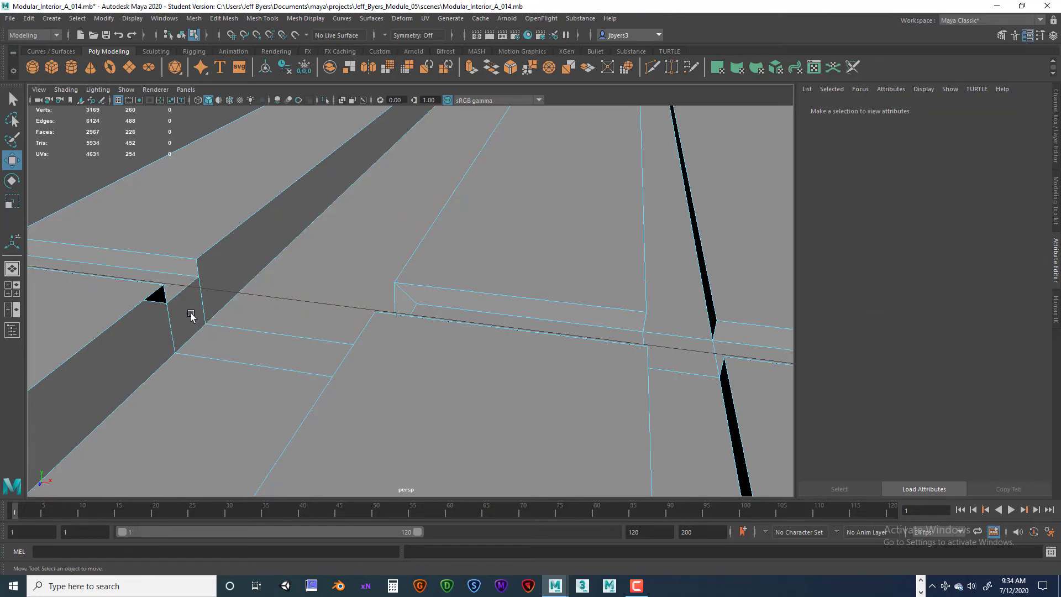
# Undo the deletions of the opposite wall's long face and small crossing face
pyautogui.scroll(-4, 190, 313)
pyautogui.scroll(4, 190, 313)
pyautogui.scroll(-5, 188, 304)
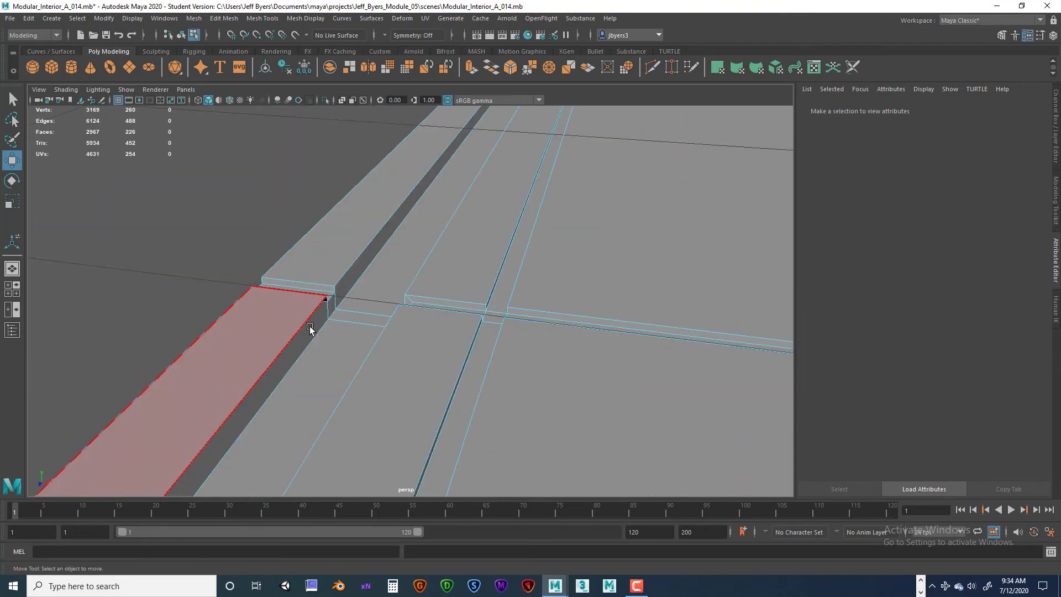
pyautogui.hotkey('ctrl', 'z')
pyautogui.hotkey('ctrl', 'z')
pyautogui.hotkey('ctrl', 'z')
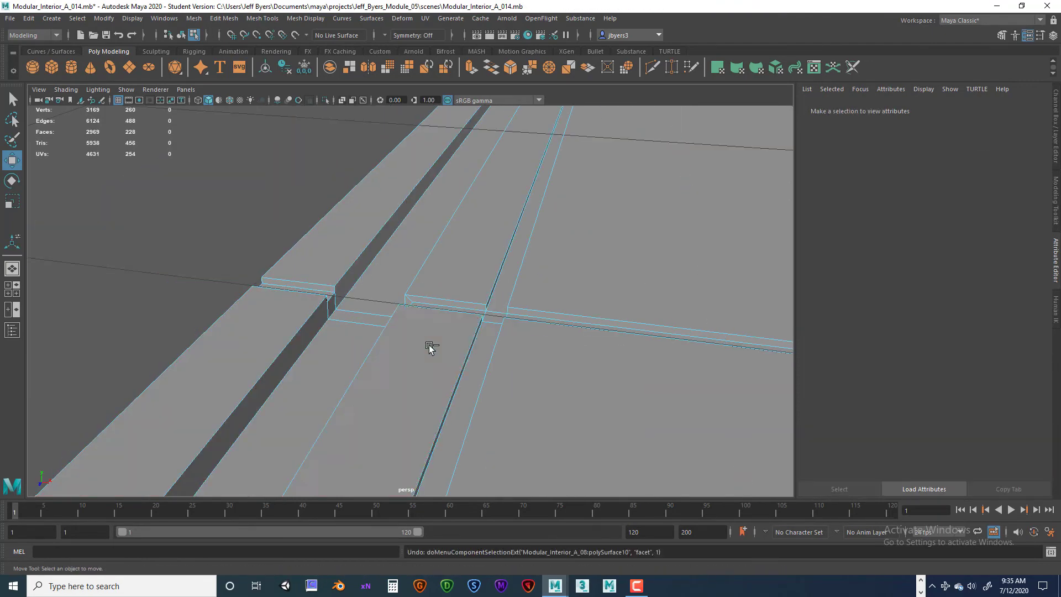
# Try deleting the long wall face beside the first recess and the adjoining top strip face, and undo both deletions
pyautogui.keyDown('alt'); pyautogui.moveTo(480, 361); pyautogui.dragTo(470, 315); pyautogui.keyUp('alt')
pyautogui.keyDown('alt'); pyautogui.moveTo(470, 315); pyautogui.dragTo(442, 354, button='middle'); pyautogui.keyUp('alt')
pyautogui.click(509, 327)
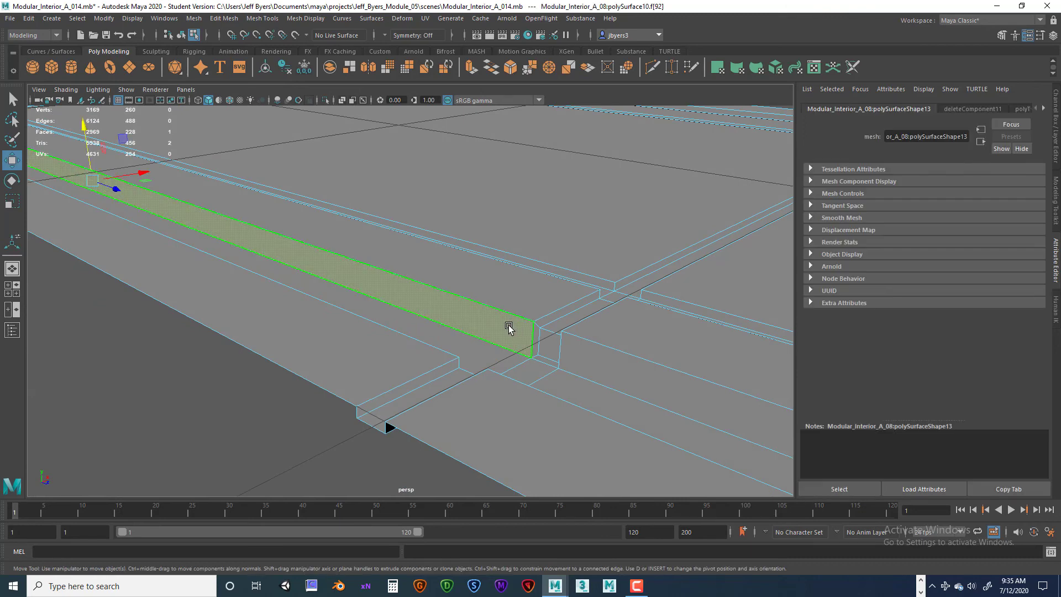
pyautogui.press('Delete')
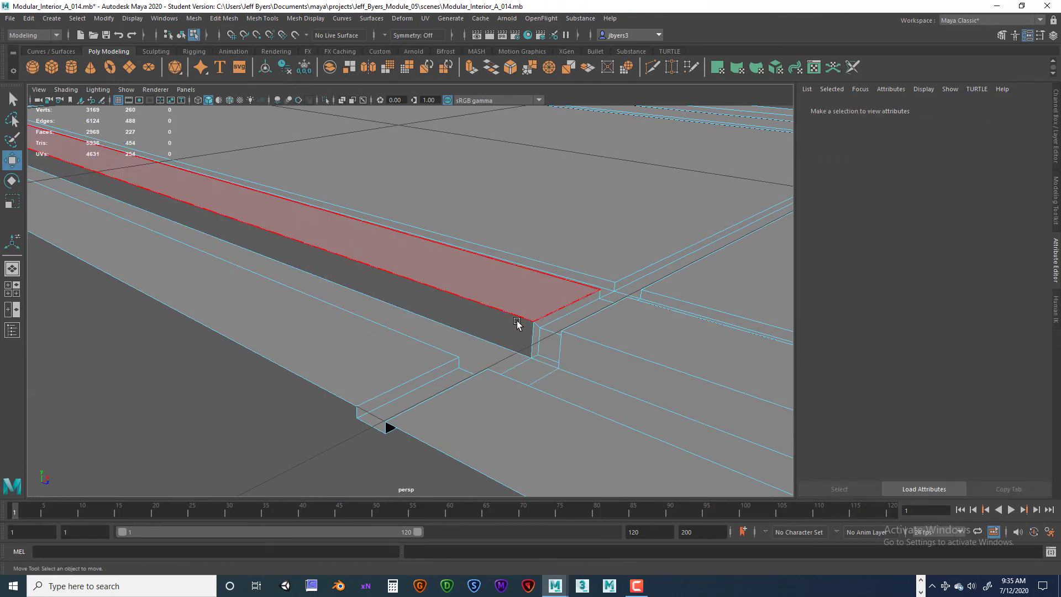
pyautogui.click(558, 306)
pyautogui.press('Delete')
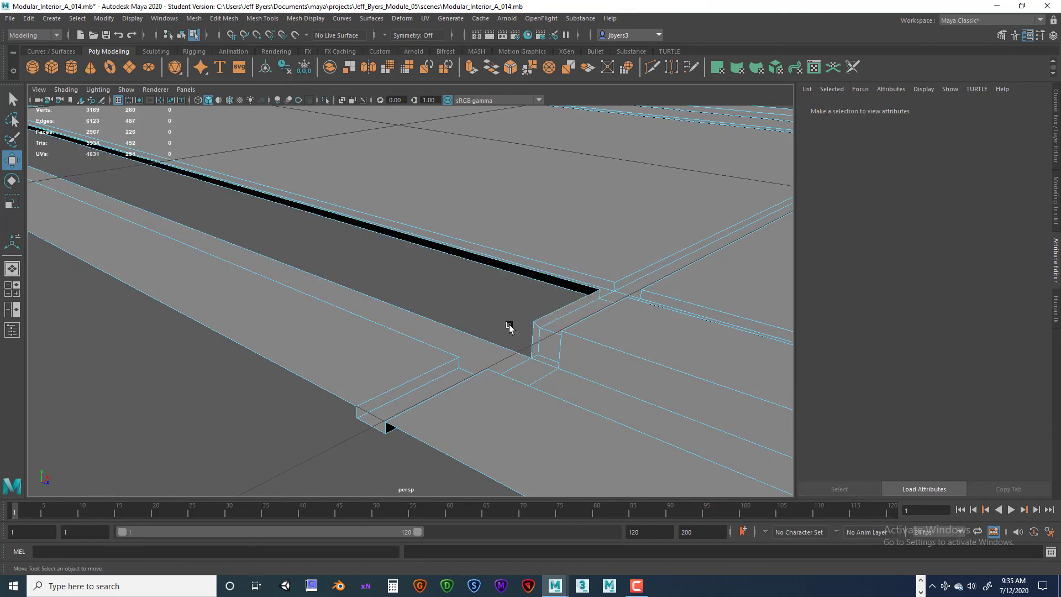
pyautogui.keyDown('alt'); pyautogui.moveTo(492, 344); pyautogui.dragTo(473, 339); pyautogui.keyUp('alt')
pyautogui.hotkey('ctrl', 'z')
pyautogui.hotkey('ctrl', 'z')
pyautogui.hotkey('ctrl', 'z')
pyautogui.hotkey('ctrl', 'z')
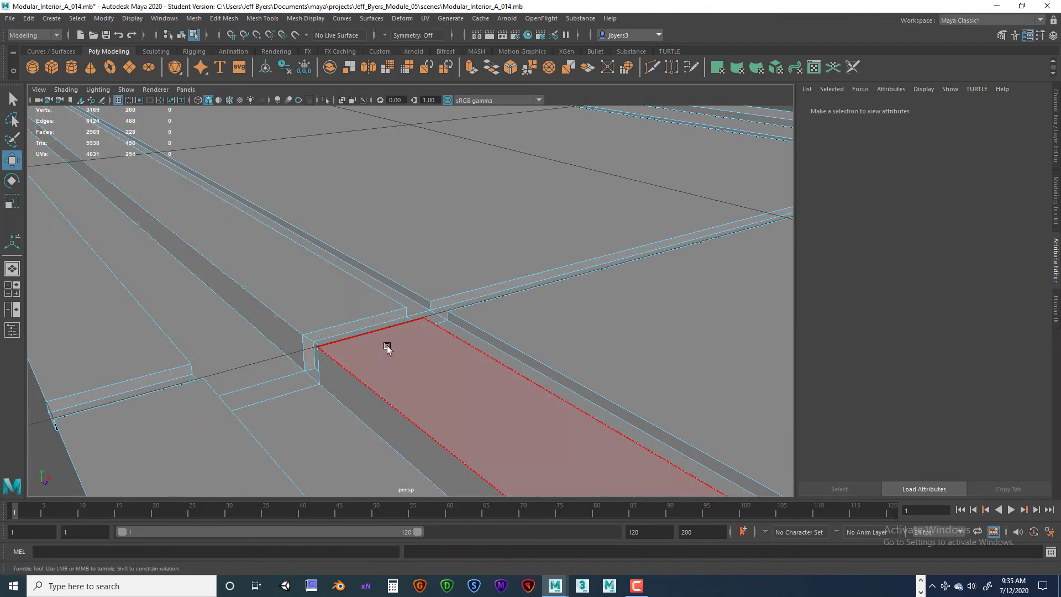
# Select the small crossing face on the deep groove's opposite wall and move it along X, recessing it into the wall
pyautogui.keyDown('alt'); pyautogui.moveTo(386, 348); pyautogui.dragTo(505, 358); pyautogui.keyUp('alt')
pyautogui.keyDown('alt'); pyautogui.moveTo(505, 357); pyautogui.dragTo(407, 379, button='right'); pyautogui.keyUp('alt')
pyautogui.rightClick(409, 380)
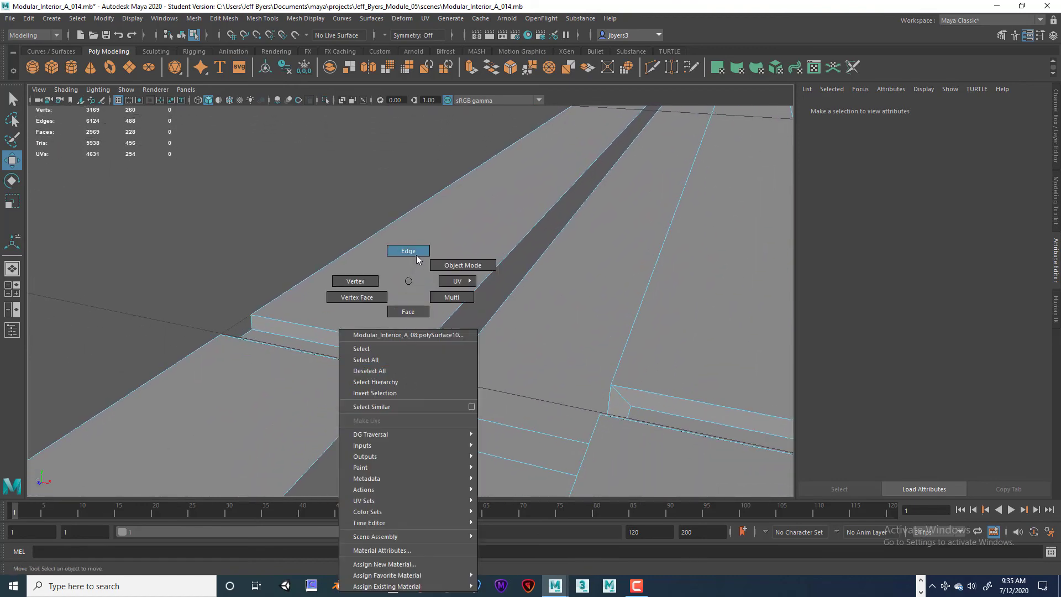
pyautogui.moveTo(413, 315); pyautogui.dragTo(414, 322, button='right')
pyautogui.click(410, 400)
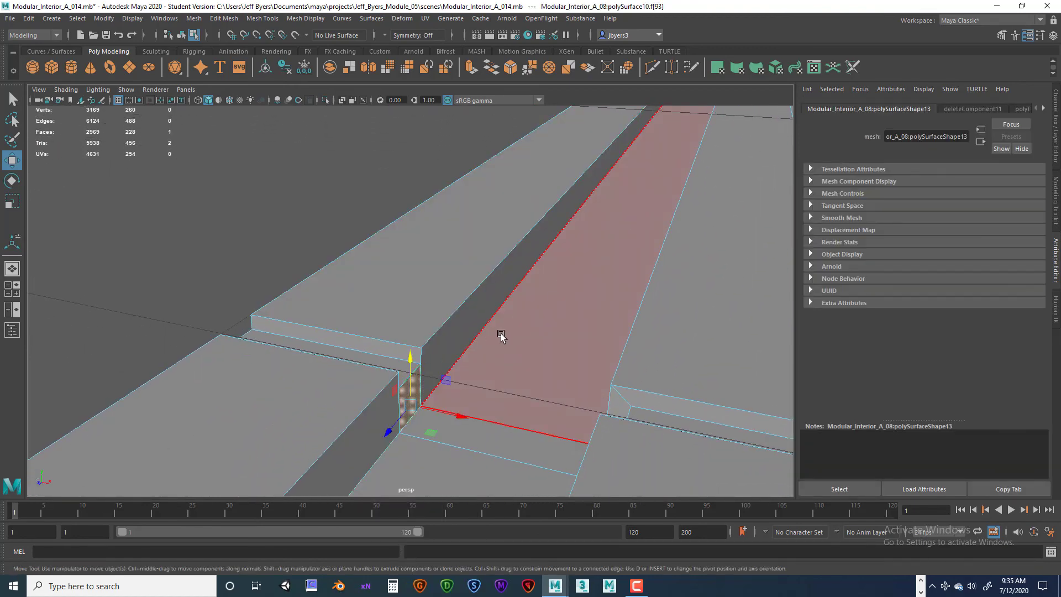
pyautogui.keyDown('alt'); pyautogui.moveTo(502, 336); pyautogui.dragTo(483, 299, button='right'); pyautogui.keyUp('alt')
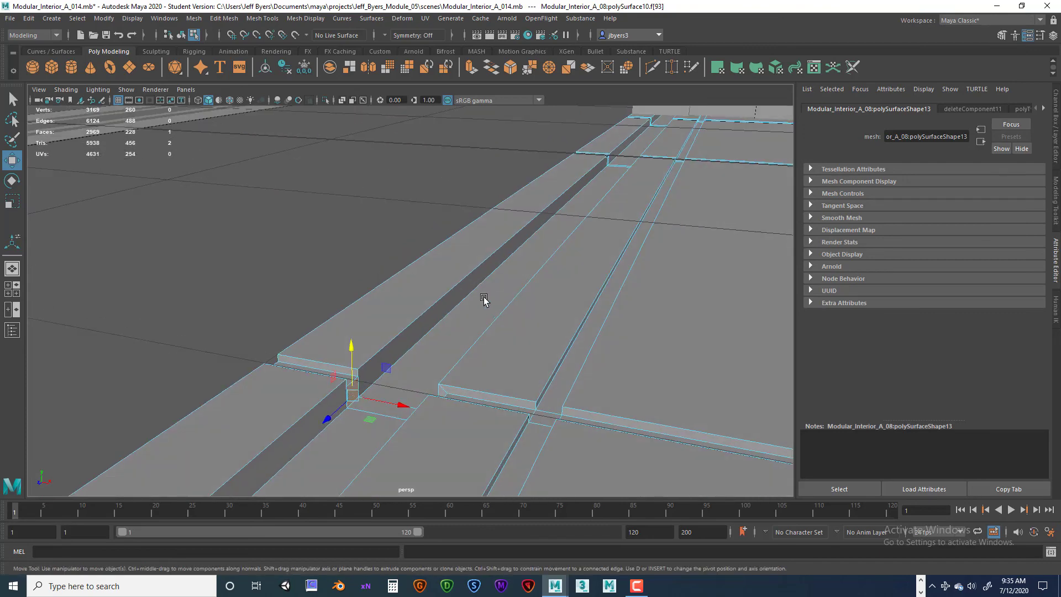
pyautogui.press('f')
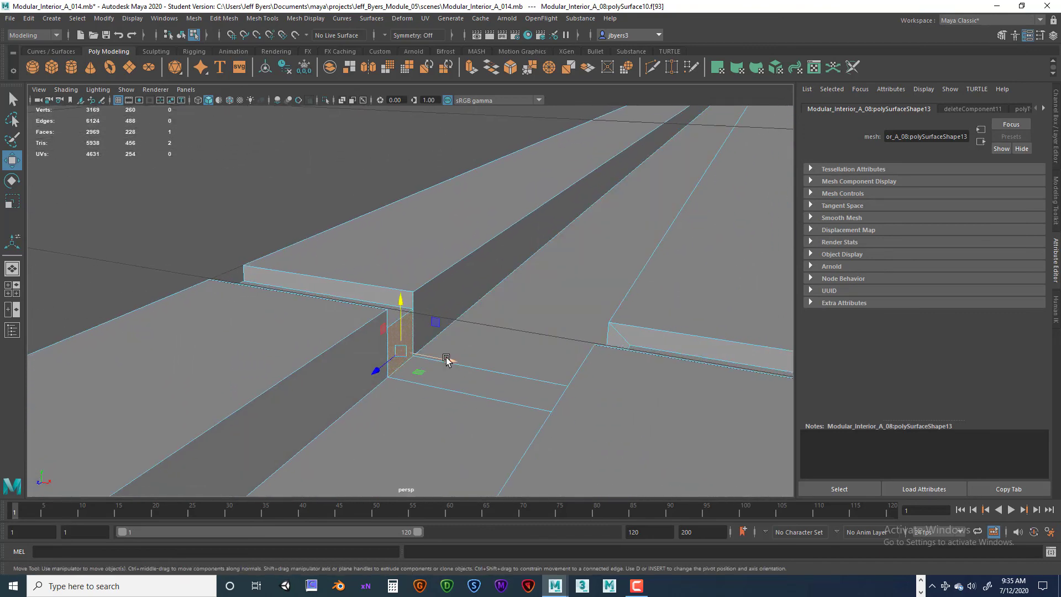
pyautogui.moveTo(446, 359); pyautogui.dragTo(461, 318)
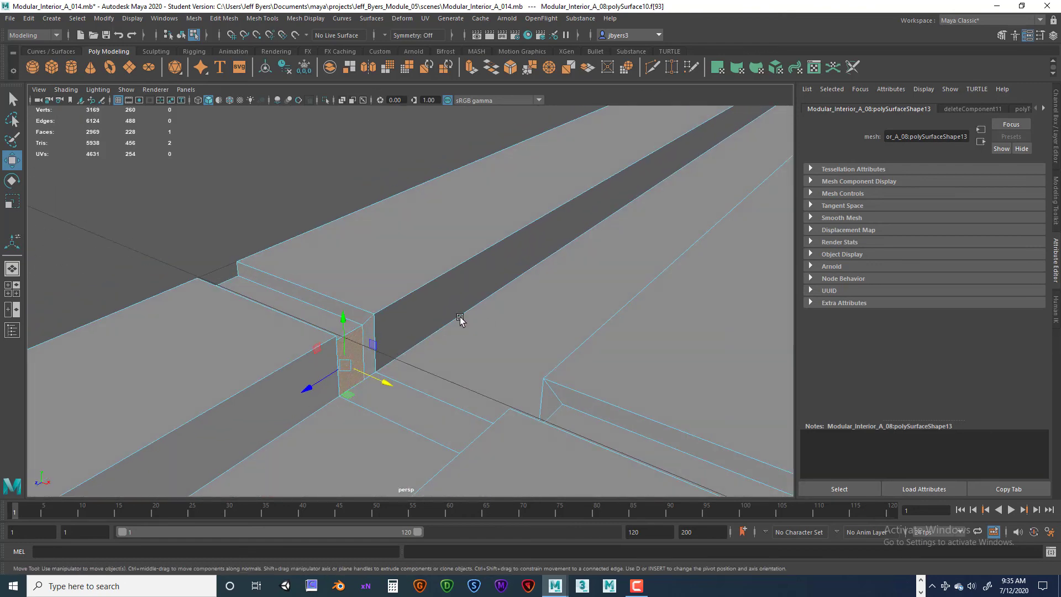
# Select the lower edge of the opposite wall's recessed face and raise it slightly along Y
pyautogui.moveTo(433, 311)
pyautogui.keyDown('alt'); pyautogui.mouseDown(button='right')
pyautogui.moveTo(467, 329)
pyautogui.moveTo(480, 273)
pyautogui.moveTo(483, 310)
pyautogui.moveTo(438, 321)
pyautogui.mouseUp(button='right'); pyautogui.keyUp('alt')
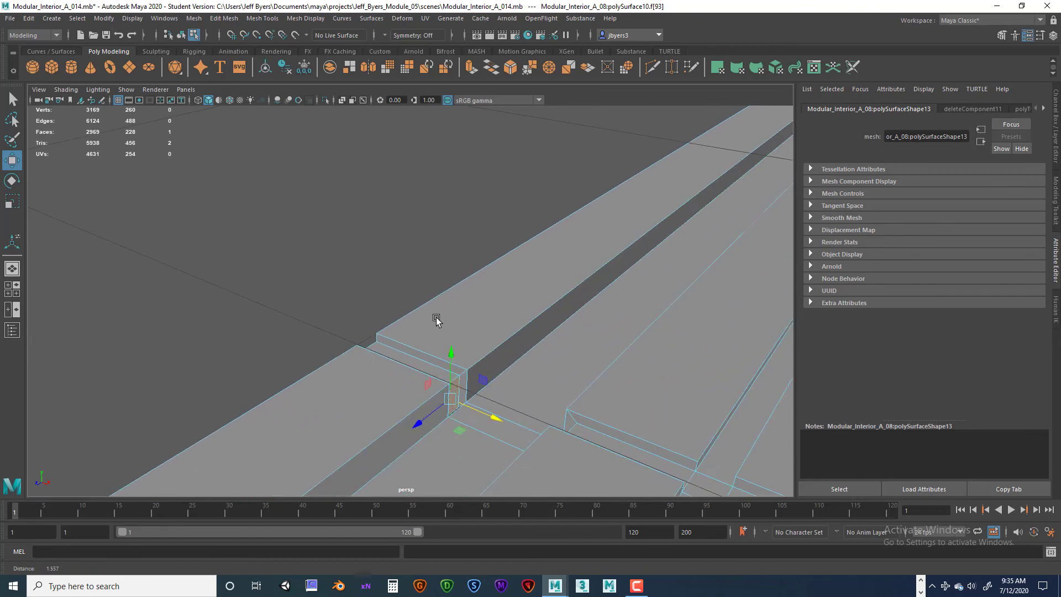
pyautogui.keyDown('alt'); pyautogui.moveTo(438, 321); pyautogui.dragTo(520, 370); pyautogui.keyUp('alt')
pyautogui.keyDown('alt'); pyautogui.moveTo(519, 371); pyautogui.dragTo(542, 222, button='middle'); pyautogui.keyUp('alt')
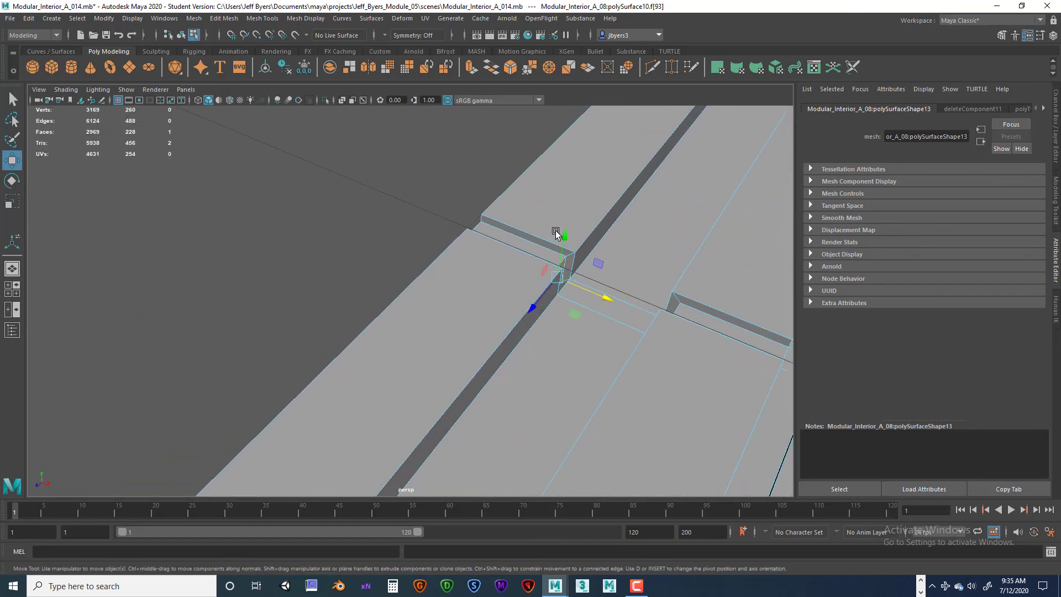
pyautogui.keyDown('alt'); pyautogui.moveTo(575, 260); pyautogui.dragTo(632, 275, button='right'); pyautogui.keyUp('alt')
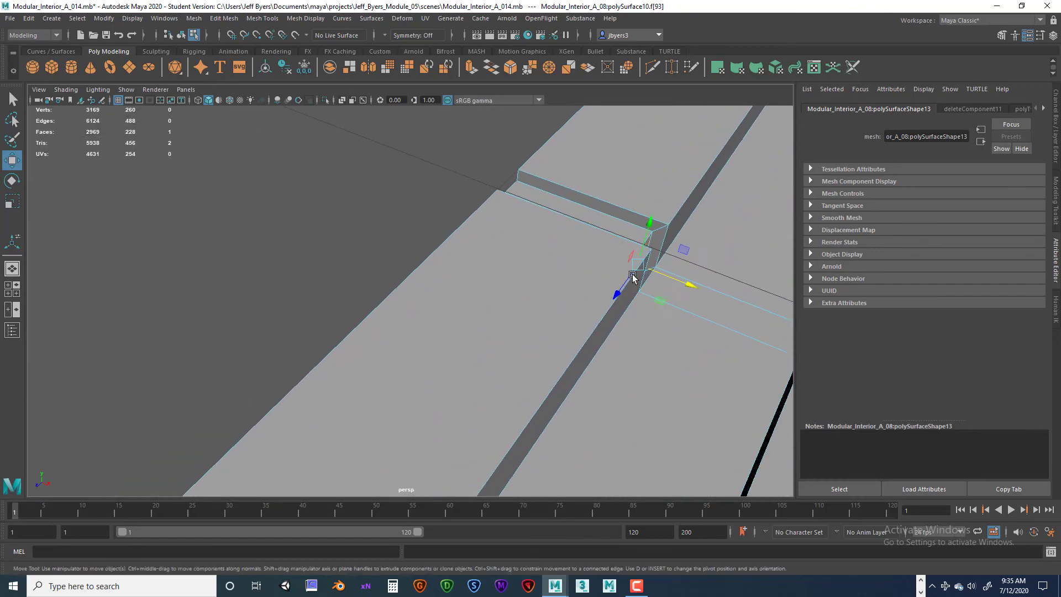
pyautogui.keyDown('alt'); pyautogui.moveTo(632, 275); pyautogui.dragTo(496, 287); pyautogui.keyUp('alt')
pyautogui.scroll(-3, 496, 287)
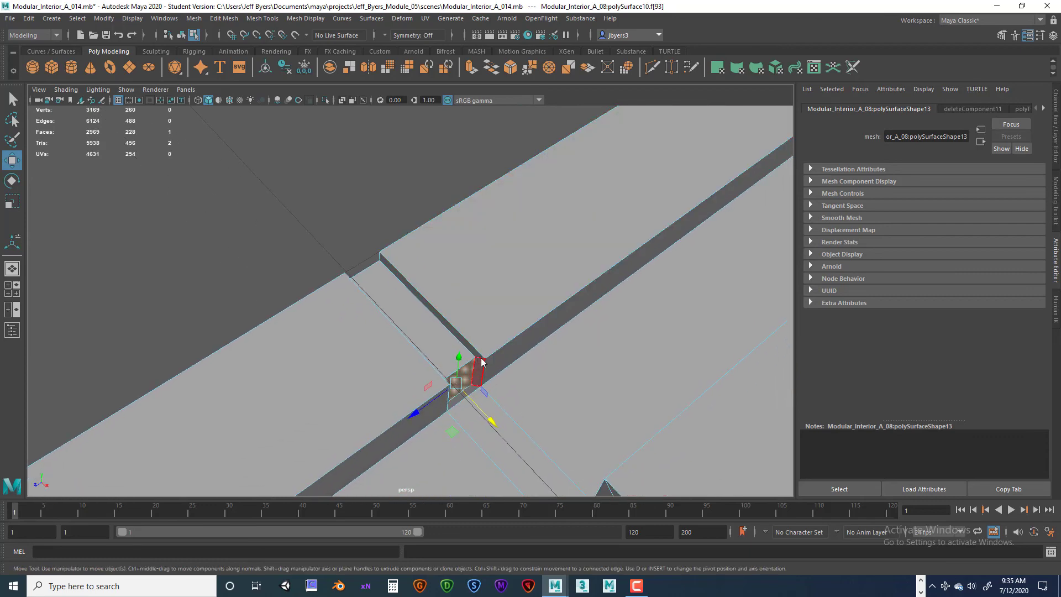
pyautogui.moveTo(481, 281); pyautogui.dragTo(480, 251, button='right')
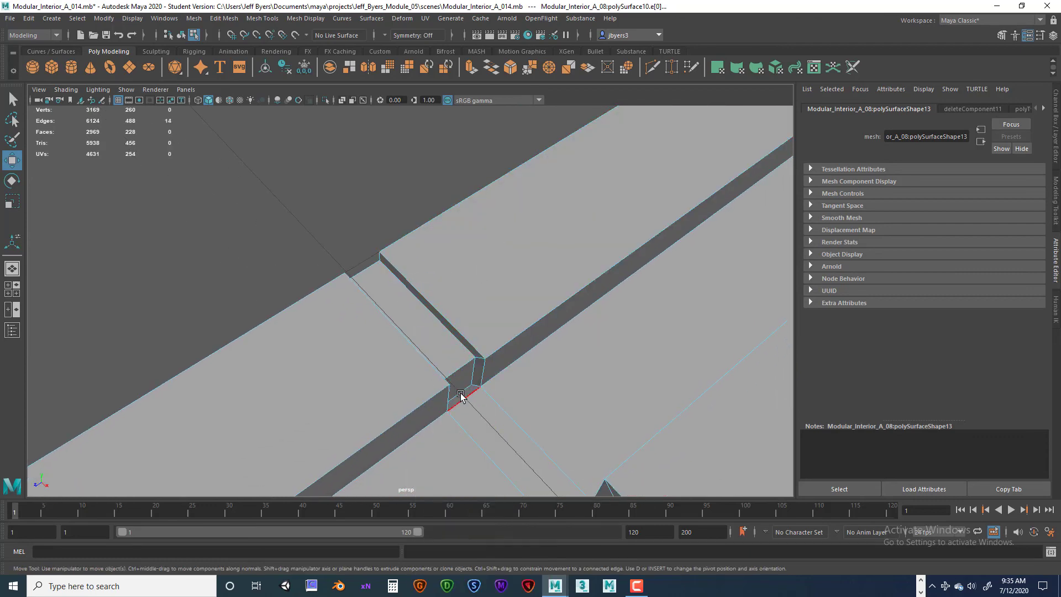
pyautogui.press('q')
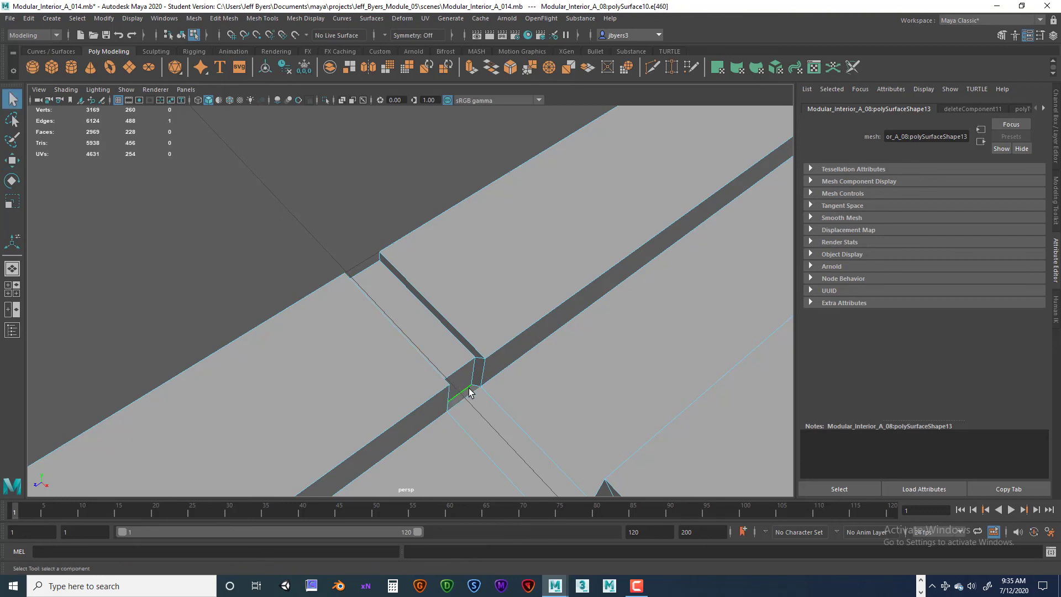
pyautogui.press('w')
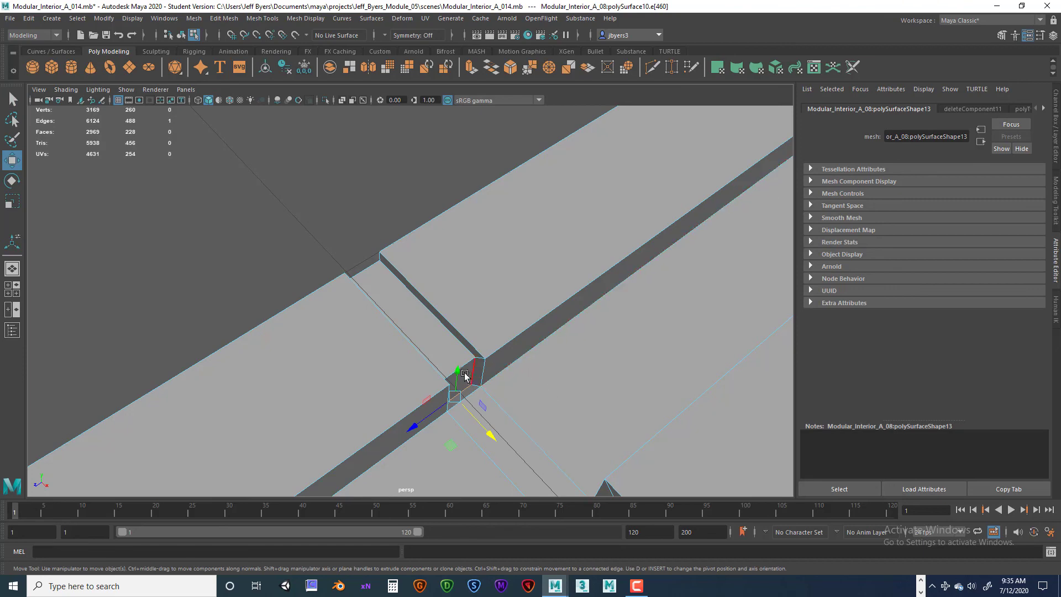
pyautogui.moveTo(459, 371)
pyautogui.mouseDown()
pyautogui.moveTo(492, 367)
pyautogui.moveTo(457, 334)
pyautogui.moveTo(469, 365)
pyautogui.mouseUp()
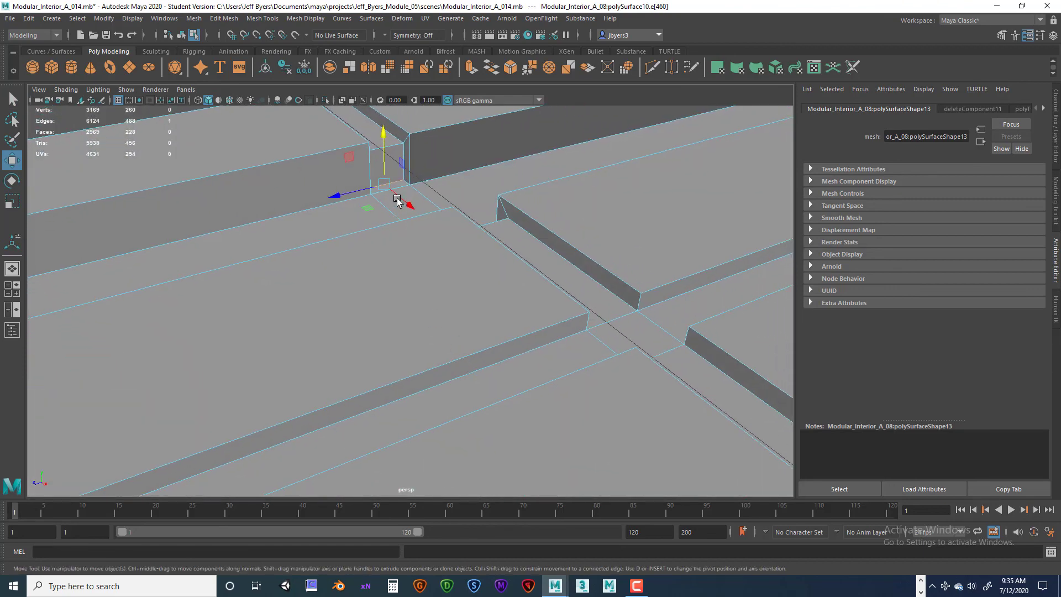
pyautogui.moveTo(389, 140); pyautogui.dragTo(382, 128)
# Return the floor tile to object mode and check its overall groove layout
pyautogui.rightClick(407, 265)
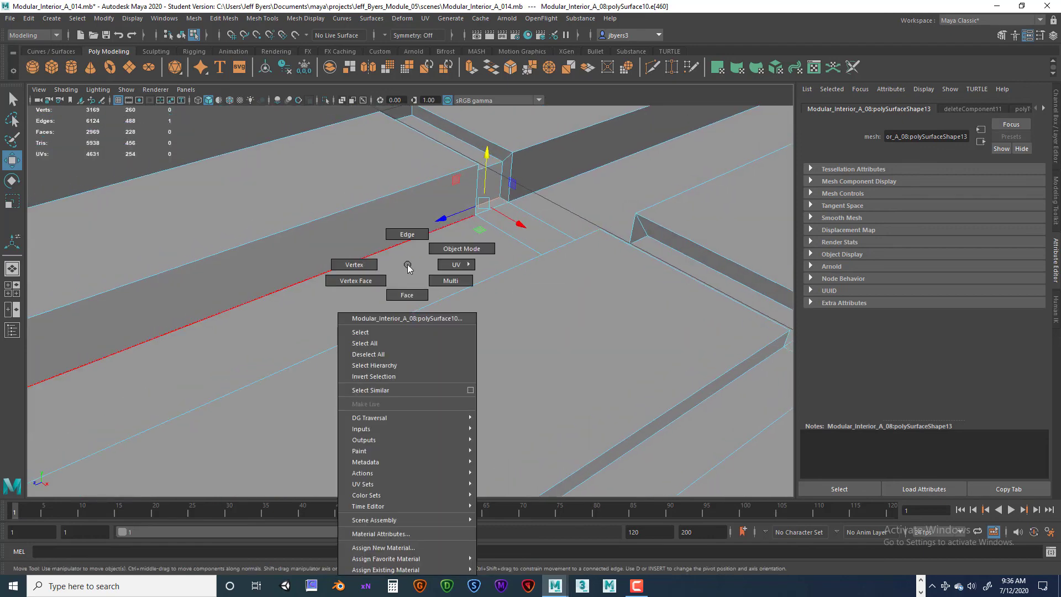
pyautogui.moveTo(387, 329); pyautogui.dragTo(389, 329, button='right')
pyautogui.scroll(-5, 394, 328)
pyautogui.keyDown('alt'); pyautogui.moveTo(497, 367); pyautogui.dragTo(608, 365); pyautogui.keyUp('alt')
pyautogui.keyDown('alt'); pyautogui.moveTo(611, 360); pyautogui.dragTo(546, 362, button='middle'); pyautogui.keyUp('alt')
pyautogui.scroll(-3, 546, 362)
pyautogui.keyDown('alt'); pyautogui.moveTo(575, 376); pyautogui.dragTo(540, 344); pyautogui.keyUp('alt')
pyautogui.scroll(-4, 541, 344)
pyautogui.keyDown('alt'); pyautogui.moveTo(540, 344); pyautogui.dragTo(524, 283, button='middle'); pyautogui.keyUp('alt')
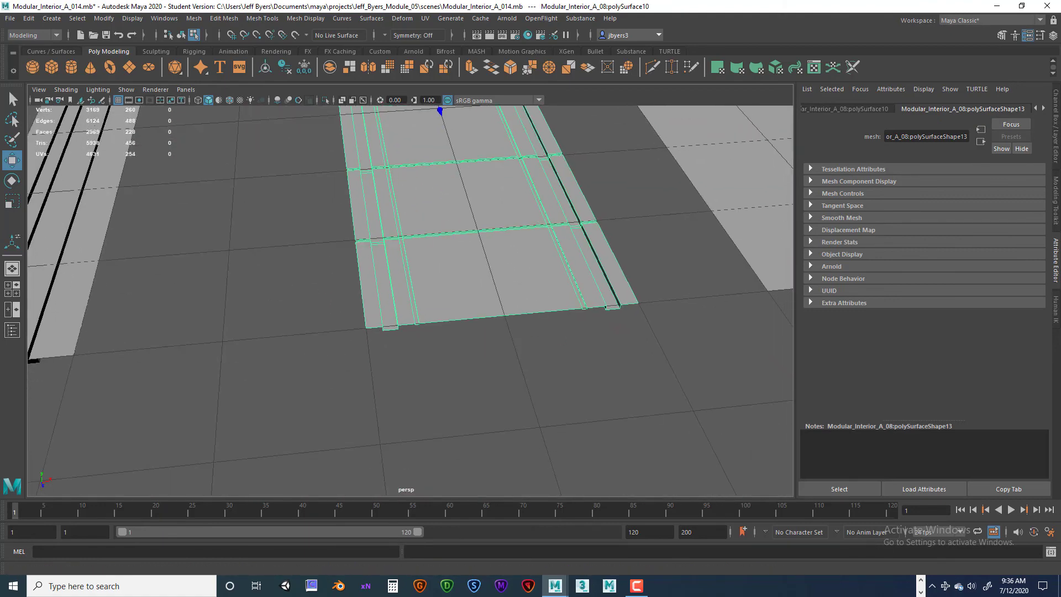